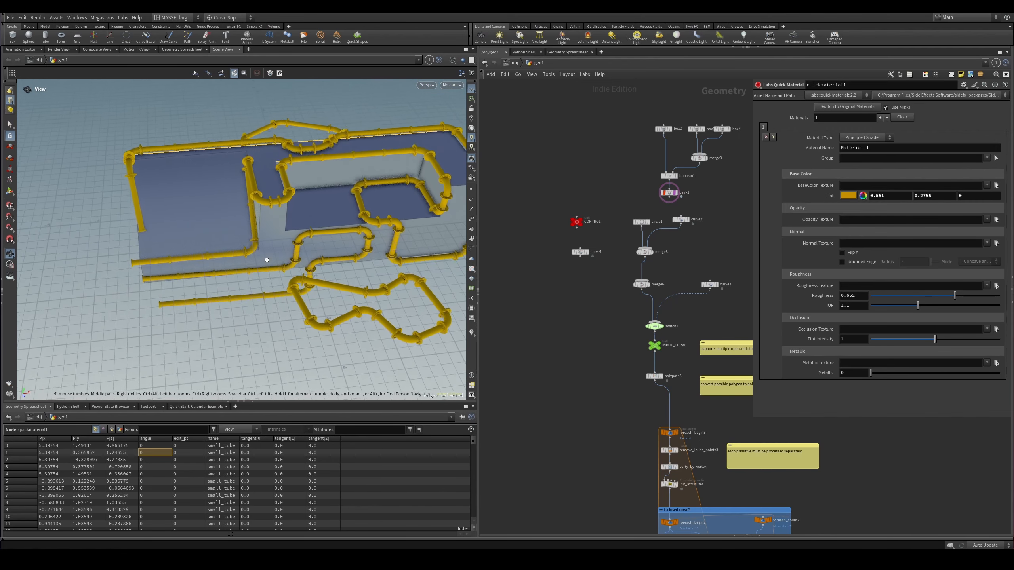
- Examine the yellow pipes running over the box geometry and the node network that generates them
{"action": "scroll", "coordinate": [553, 383], "scroll_direction": "down", "scroll_amount": 6}
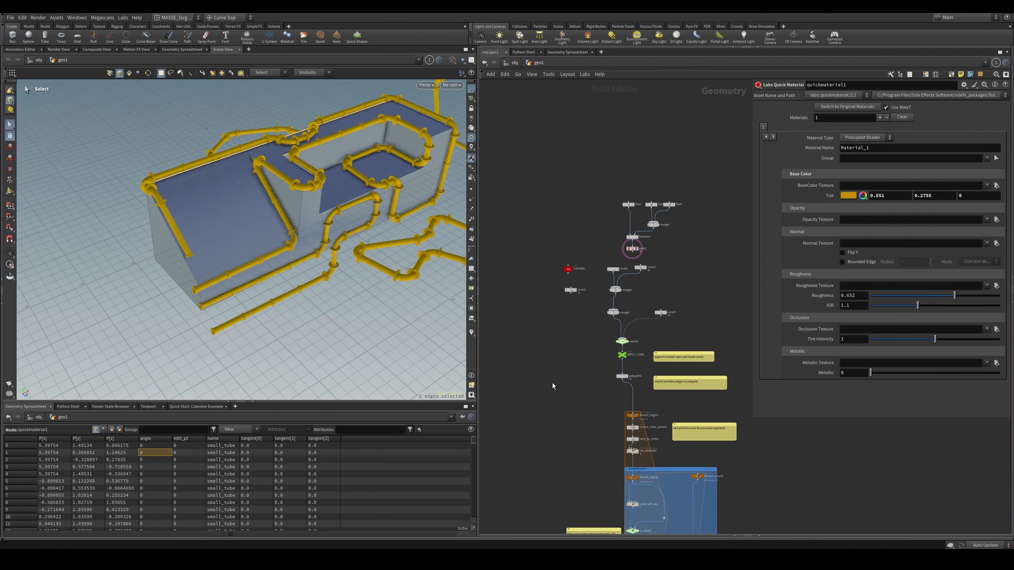
{"action": "middle_click_drag", "start_coordinate": [535, 434], "coordinate": [623, 224]}
{"action": "scroll", "coordinate": [623, 225], "scroll_direction": "down", "scroll_amount": 1}
{"action": "middle_click_drag", "start_coordinate": [641, 400], "coordinate": [630, 473]}
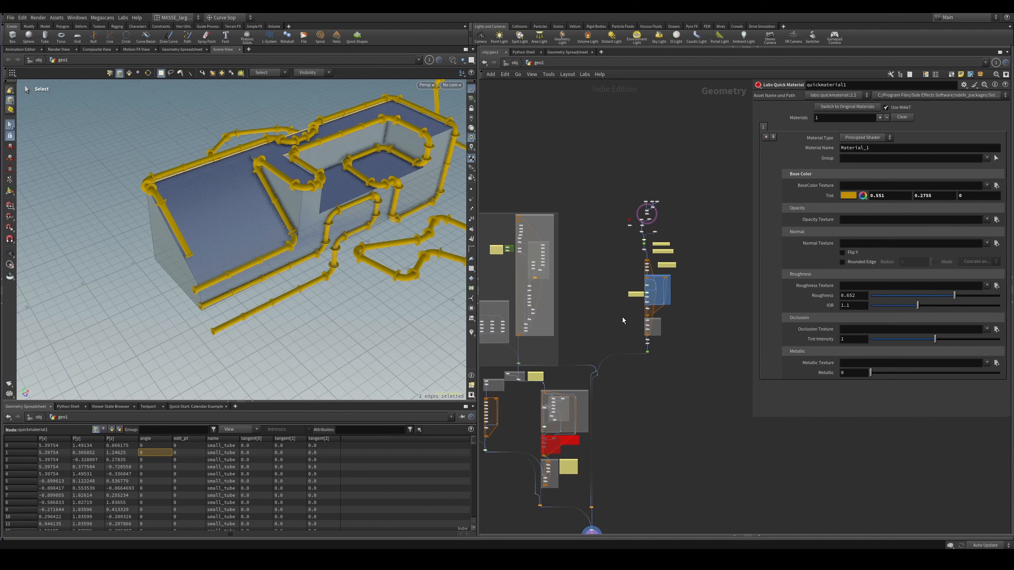
{"action": "middle_click_drag", "start_coordinate": [640, 250], "coordinate": [623, 311]}
{"action": "scroll", "coordinate": [622, 311], "scroll_direction": "up", "scroll_amount": 7}
{"action": "middle_click_drag", "start_coordinate": [594, 274], "coordinate": [592, 307]}
{"action": "left_click_drag", "start_coordinate": [394, 265], "coordinate": [260, 284]}
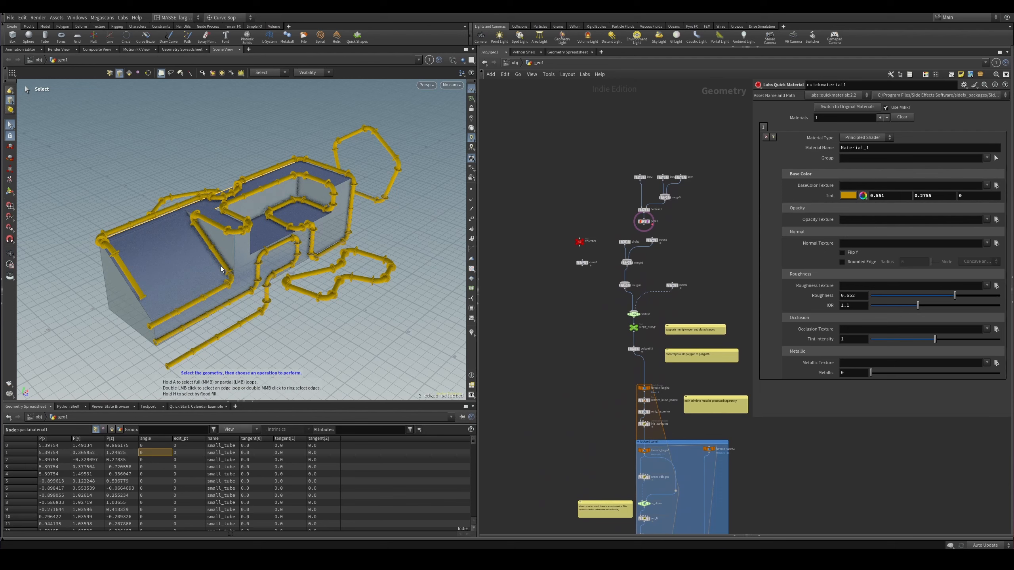
{"action": "left_click_drag", "start_coordinate": [184, 274], "coordinate": [199, 260], "text": "alt"}
{"action": "scroll", "coordinate": [199, 259], "scroll_direction": "up", "scroll_amount": 3}
{"action": "scroll", "coordinate": [643, 279], "scroll_direction": "up", "scroll_amount": 3}
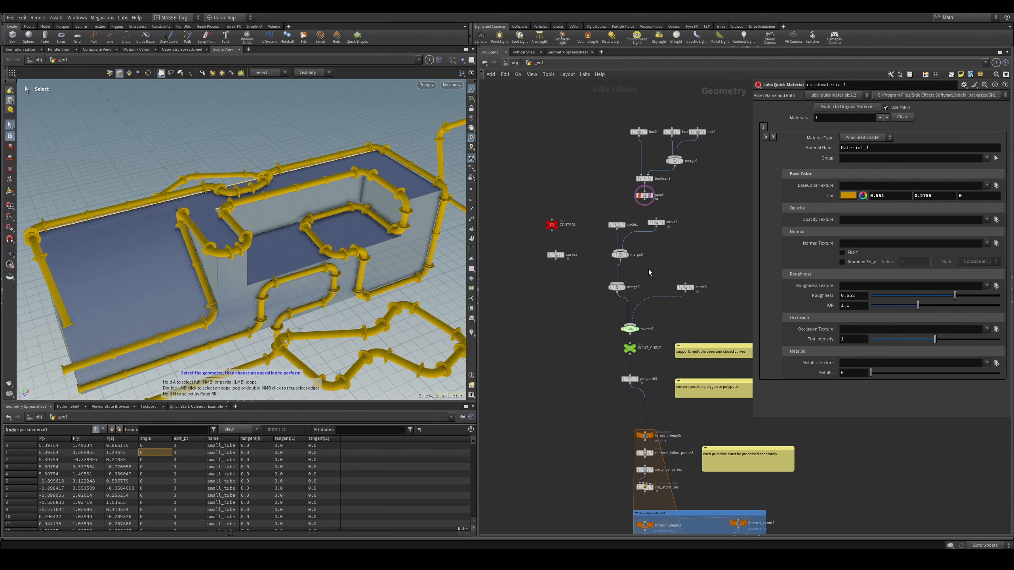
{"action": "scroll", "coordinate": [650, 260], "scroll_direction": "up", "scroll_amount": 2}
{"action": "left_click_drag", "start_coordinate": [192, 304], "coordinate": [182, 315], "text": "alt"}
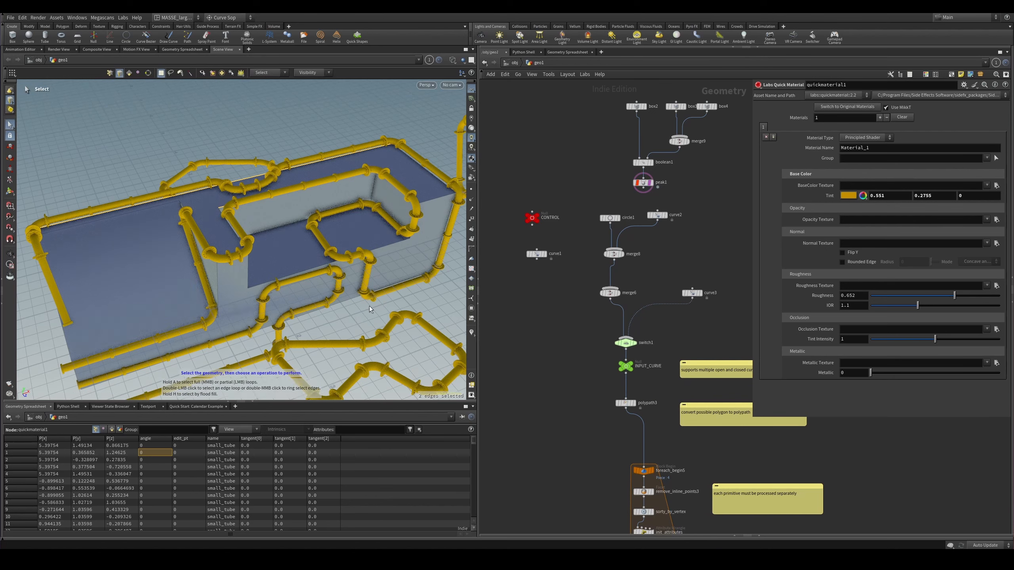
{"action": "left_click_drag", "start_coordinate": [369, 309], "coordinate": [382, 273], "text": "alt"}
{"action": "scroll", "coordinate": [672, 244], "scroll_direction": "up", "scroll_amount": 2}
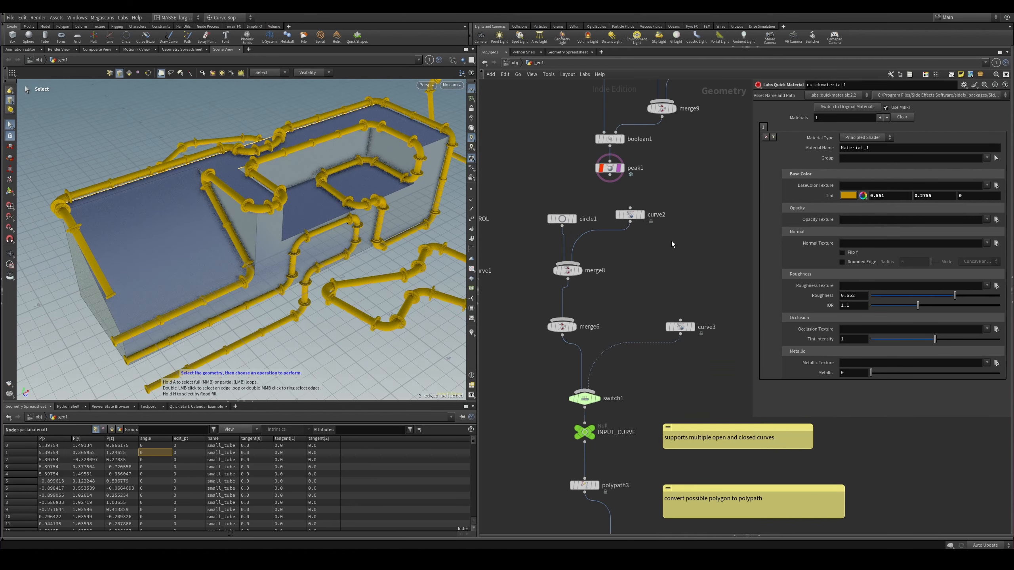
- Display the curve2 node and inspect its raw input curves around the box geometry from several angles
{"action": "left_click", "coordinate": [642, 215]}
{"action": "scroll", "coordinate": [244, 246], "scroll_direction": "down", "scroll_amount": 2, "text": "alt"}
{"action": "left_click_drag", "start_coordinate": [245, 247], "coordinate": [296, 228], "text": "alt"}
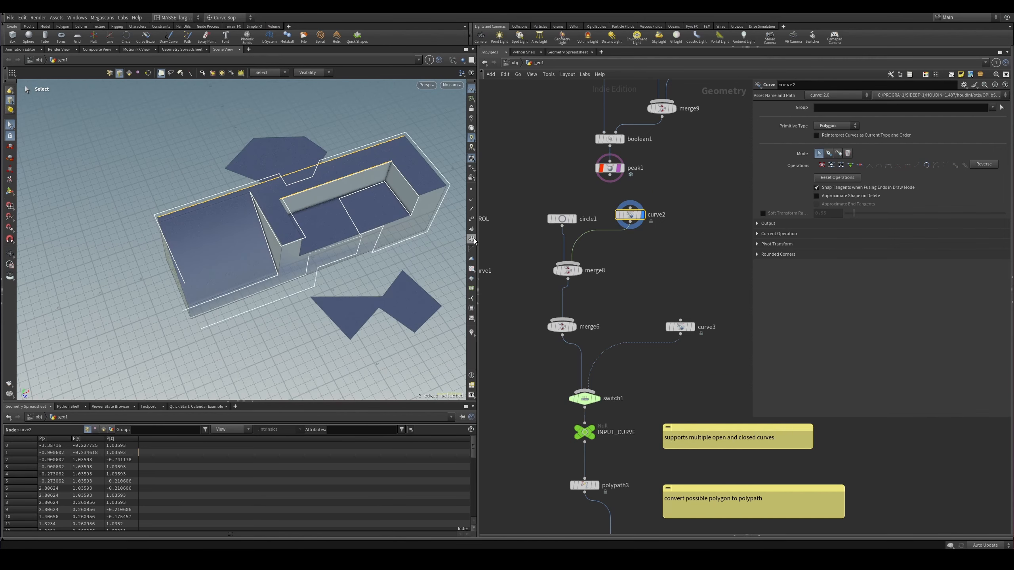
{"action": "scroll", "coordinate": [549, 288], "scroll_direction": "down", "scroll_amount": 3}
{"action": "middle_click_drag", "start_coordinate": [549, 288], "coordinate": [737, 235]}
{"action": "scroll", "coordinate": [566, 283], "scroll_direction": "up", "scroll_amount": 1}
{"action": "scroll", "coordinate": [566, 283], "scroll_direction": "down", "scroll_amount": 3}
{"action": "scroll", "coordinate": [643, 272], "scroll_direction": "down", "scroll_amount": 1}
{"action": "left_click_drag", "start_coordinate": [273, 224], "coordinate": [287, 186], "text": "alt"}
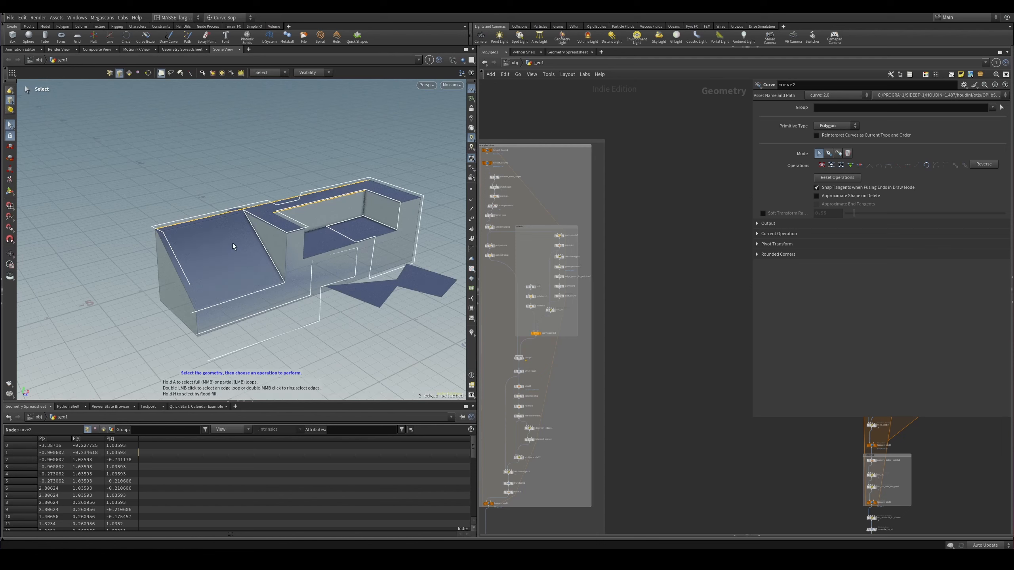
{"action": "left_click_drag", "start_coordinate": [233, 246], "coordinate": [335, 256], "text": "alt"}
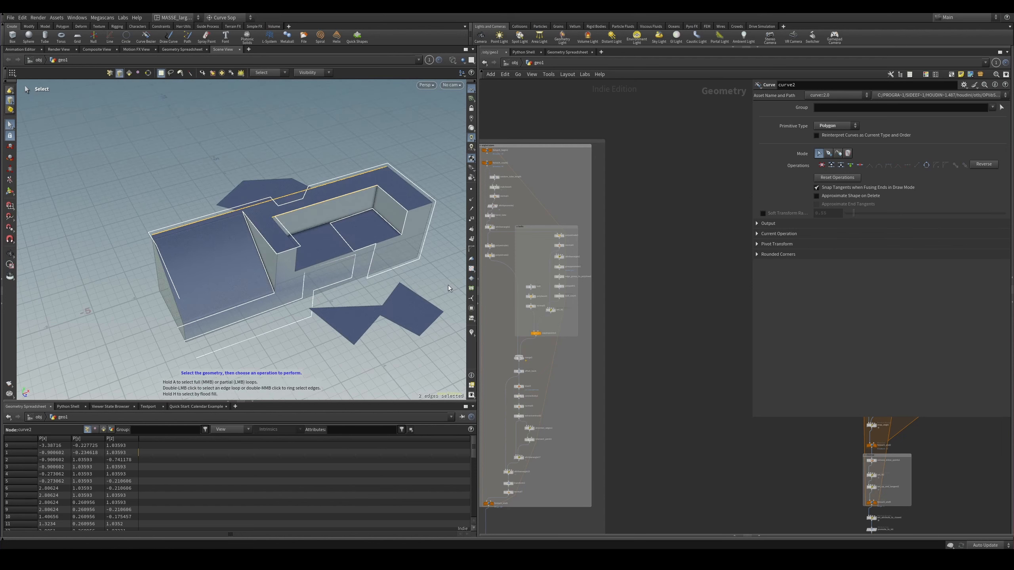
{"action": "mouse_move", "coordinate": [250, 238]}
{"action": "left_mouse_down", "text": "alt"}
{"action": "mouse_move", "coordinate": [211, 266]}
{"action": "mouse_move", "coordinate": [156, 260]}
{"action": "left_mouse_up", "text": "alt"}
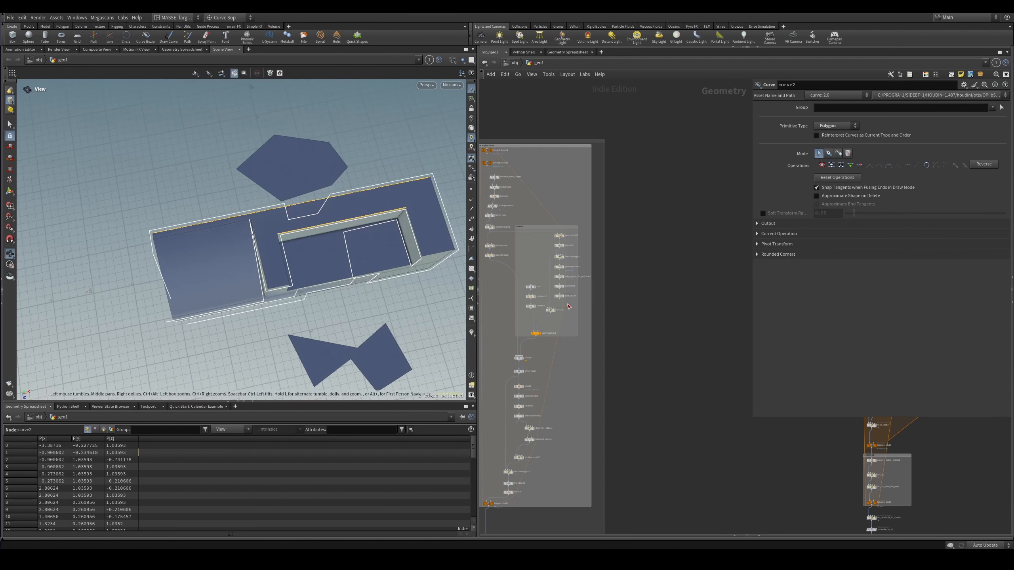
- Frame the geometry and display the finished pipes from the final material node again
{"action": "key", "text": "h"}
{"action": "middle_click_drag", "start_coordinate": [650, 477], "coordinate": [656, 408]}
{"action": "scroll", "coordinate": [655, 409], "scroll_direction": "up", "scroll_amount": 4}
{"action": "left_click", "coordinate": [610, 389]}
- Activate the Curve tool and select the curve2 node for editing against the displayed pipes
{"action": "middle_click_drag", "start_coordinate": [694, 248], "coordinate": [573, 548]}
{"action": "scroll", "coordinate": [577, 176], "scroll_direction": "up", "scroll_amount": 3}
{"action": "middle_click_drag", "start_coordinate": [577, 177], "coordinate": [540, 336]}
{"action": "scroll", "coordinate": [570, 226], "scroll_direction": "up", "scroll_amount": 6}
{"action": "left_click", "coordinate": [690, 167]}
{"action": "key", "text": "Return"}
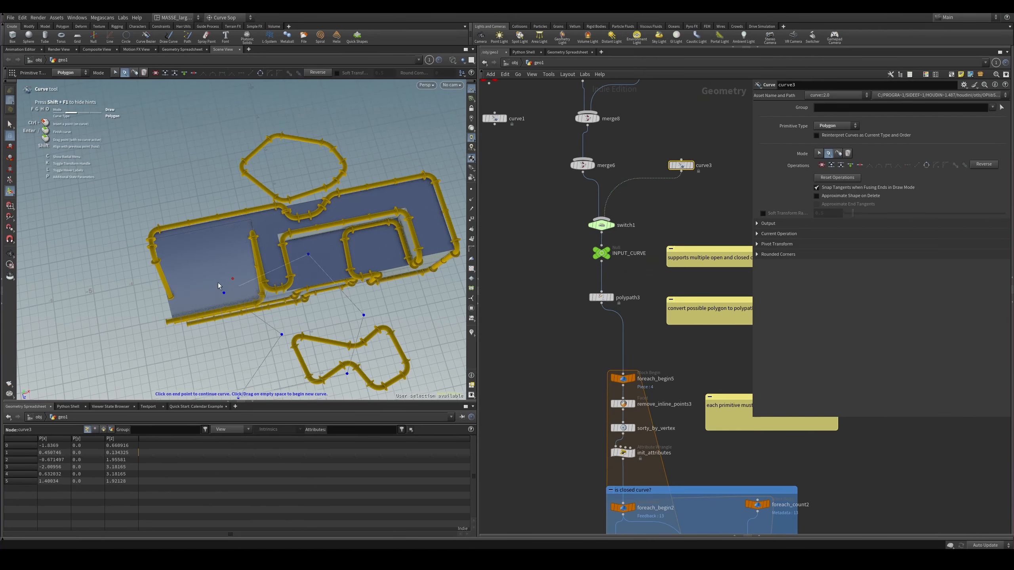
{"action": "scroll", "coordinate": [219, 286], "scroll_direction": "up", "scroll_amount": 6}
{"action": "middle_click_drag", "start_coordinate": [671, 116], "coordinate": [618, 294]}
{"action": "scroll", "coordinate": [617, 294], "scroll_direction": "down", "scroll_amount": 2}
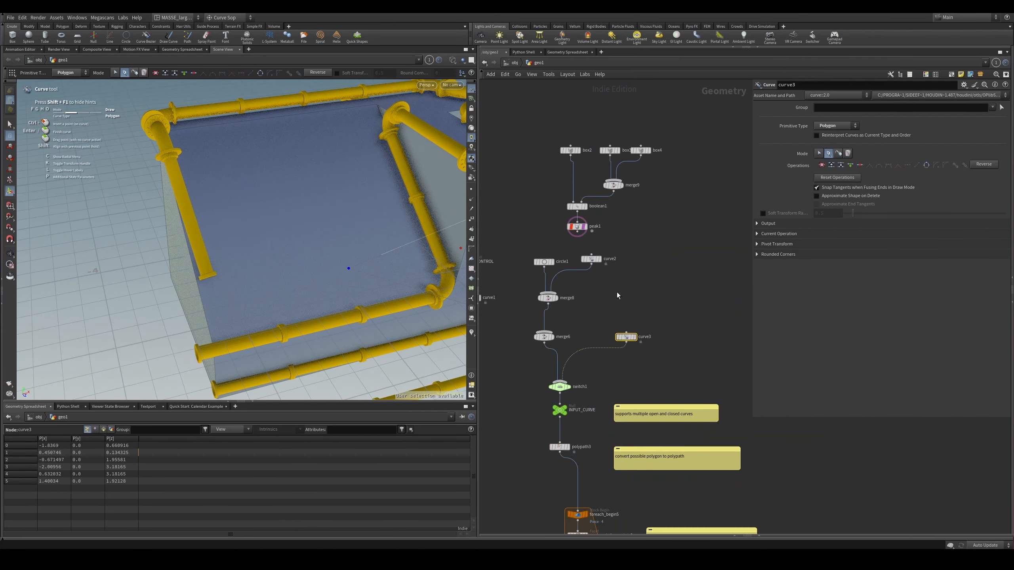
{"action": "left_click", "coordinate": [588, 257]}
- Enable Primitive snapping for drawing curve points on the box surfaces
{"action": "left_click_drag", "start_coordinate": [295, 278], "coordinate": [249, 249], "text": "alt"}
{"action": "scroll", "coordinate": [261, 269], "scroll_direction": "down", "scroll_amount": 2}
{"action": "key", "text": "g"}
{"action": "key", "text": "c"}
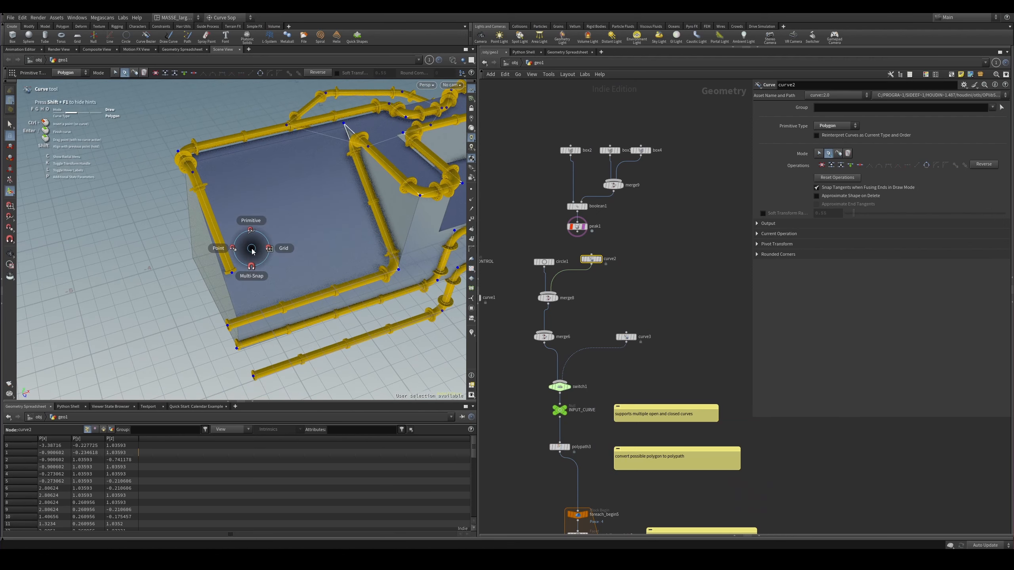
{"action": "left_click", "coordinate": [251, 222]}
- Continue curve2 from the pipe's open end on the sloped roof, adding several points that loop back up the slope
{"action": "right_click_drag", "start_coordinate": [255, 223], "coordinate": [217, 281], "text": "alt"}
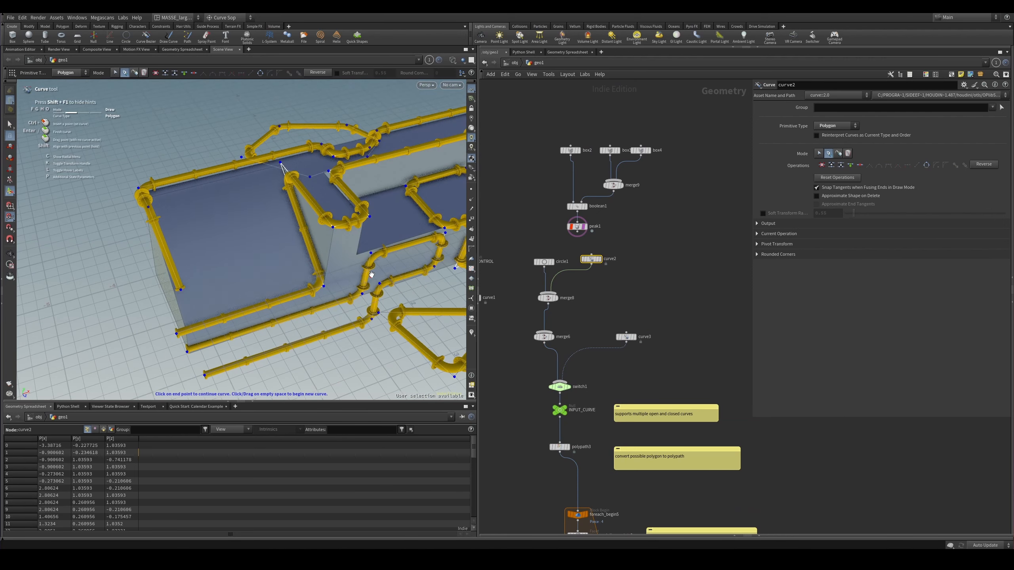
{"action": "left_click_drag", "start_coordinate": [369, 273], "coordinate": [258, 247], "text": "alt"}
{"action": "right_click_drag", "start_coordinate": [160, 258], "coordinate": [172, 263], "text": "alt"}
{"action": "left_click_drag", "start_coordinate": [172, 263], "coordinate": [180, 299], "text": "alt"}
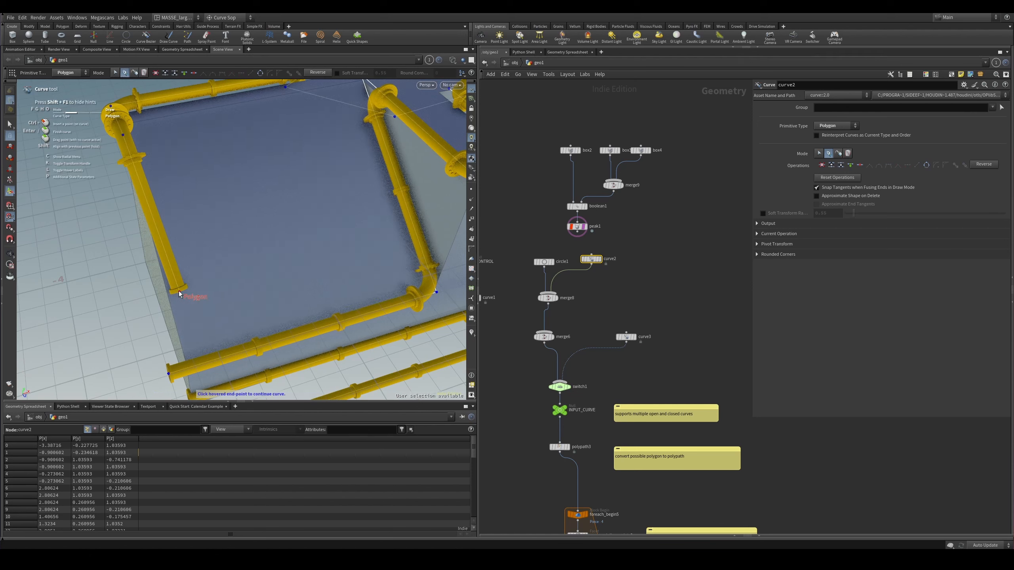
{"action": "left_click", "coordinate": [283, 305]}
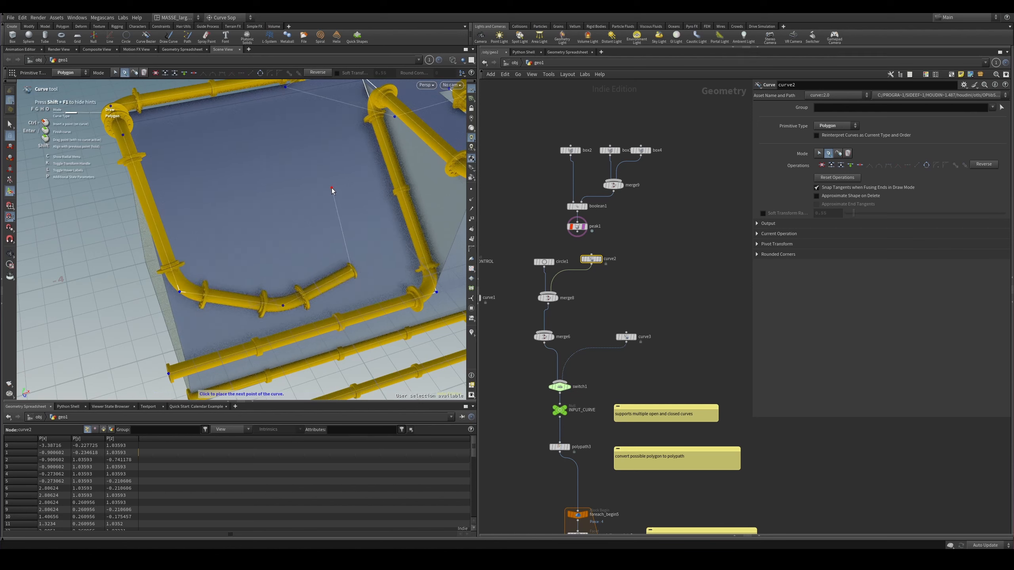
{"action": "left_click", "coordinate": [212, 199]}
{"action": "left_click", "coordinate": [247, 133]}
- Move points near the end of the extended curve to lift that pipe section above the sloped roof
{"action": "left_click_drag", "start_coordinate": [241, 203], "coordinate": [310, 155], "text": "alt"}
{"action": "right_click_drag", "start_coordinate": [310, 154], "coordinate": [323, 139], "text": "alt"}
{"action": "left_click_drag", "start_coordinate": [323, 139], "coordinate": [240, 161], "text": "alt"}
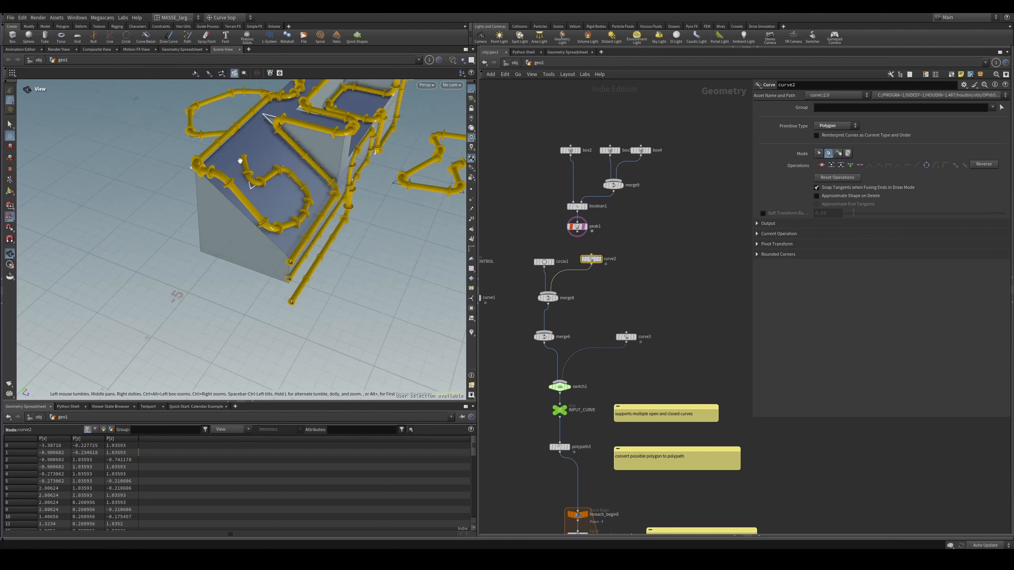
{"action": "right_click_drag", "start_coordinate": [240, 161], "coordinate": [259, 204], "text": "alt"}
{"action": "left_click_drag", "start_coordinate": [259, 205], "coordinate": [296, 211], "text": "alt"}
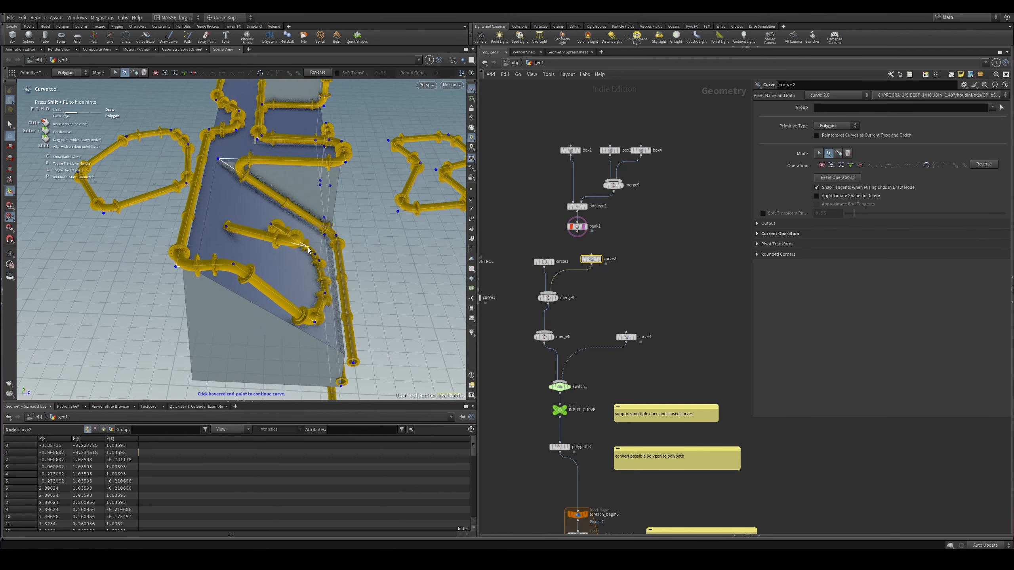
{"action": "middle_click_drag", "start_coordinate": [308, 248], "coordinate": [343, 177]}
{"action": "left_click_drag", "start_coordinate": [343, 177], "coordinate": [319, 170], "text": "alt"}
{"action": "mouse_move", "coordinate": [297, 158]}
{"action": "middle_mouse_down"}
{"action": "mouse_move", "coordinate": [236, 143]}
{"action": "mouse_move", "coordinate": [297, 141]}
{"action": "middle_mouse_up"}
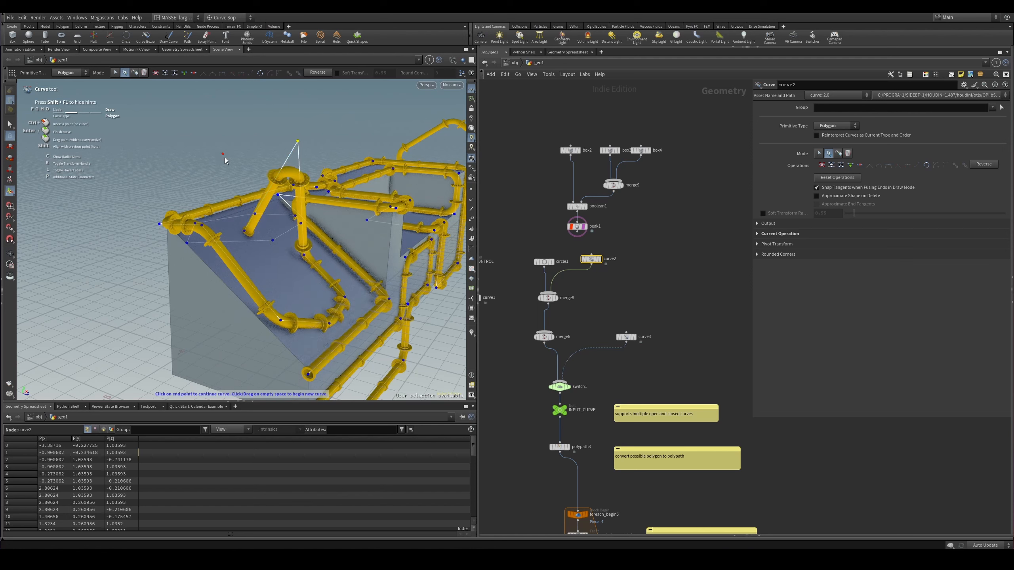
- Reposition the raised points of the extended curve to reshape the bend above the sloped roof
{"action": "middle_click_drag", "start_coordinate": [225, 232], "coordinate": [225, 232]}
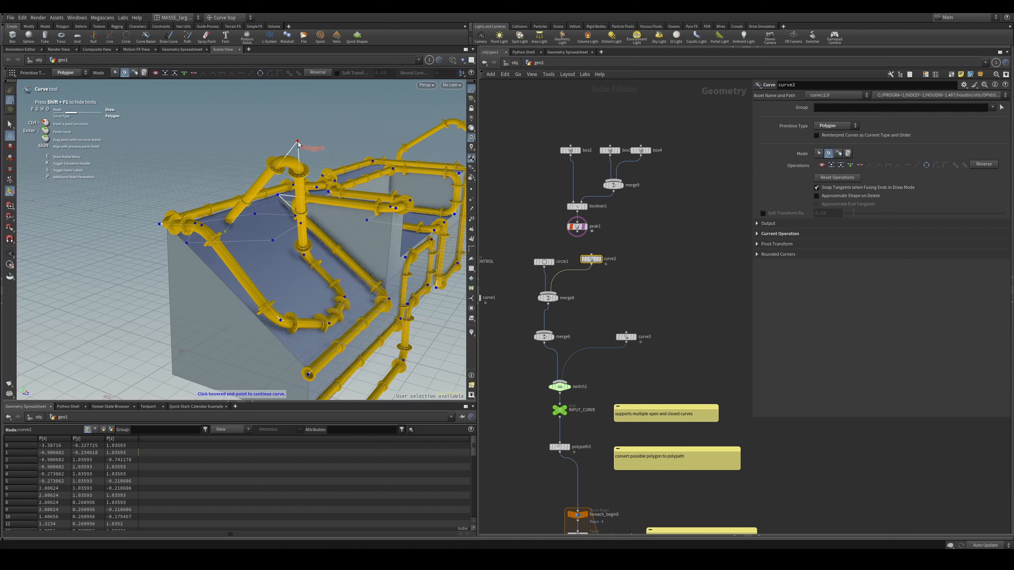
{"action": "left_click_drag", "start_coordinate": [298, 144], "coordinate": [389, 114]}
{"action": "left_click_drag", "start_coordinate": [392, 156], "coordinate": [295, 131], "text": "alt"}
{"action": "middle_click_drag", "start_coordinate": [325, 123], "coordinate": [331, 181]}
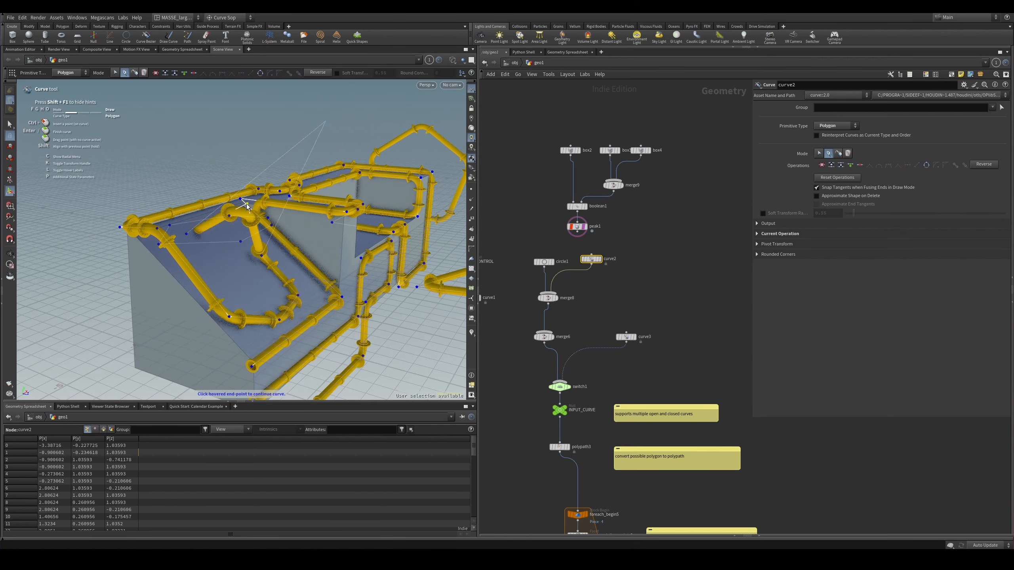
{"action": "left_click_drag", "start_coordinate": [238, 208], "coordinate": [176, 214], "text": "alt"}
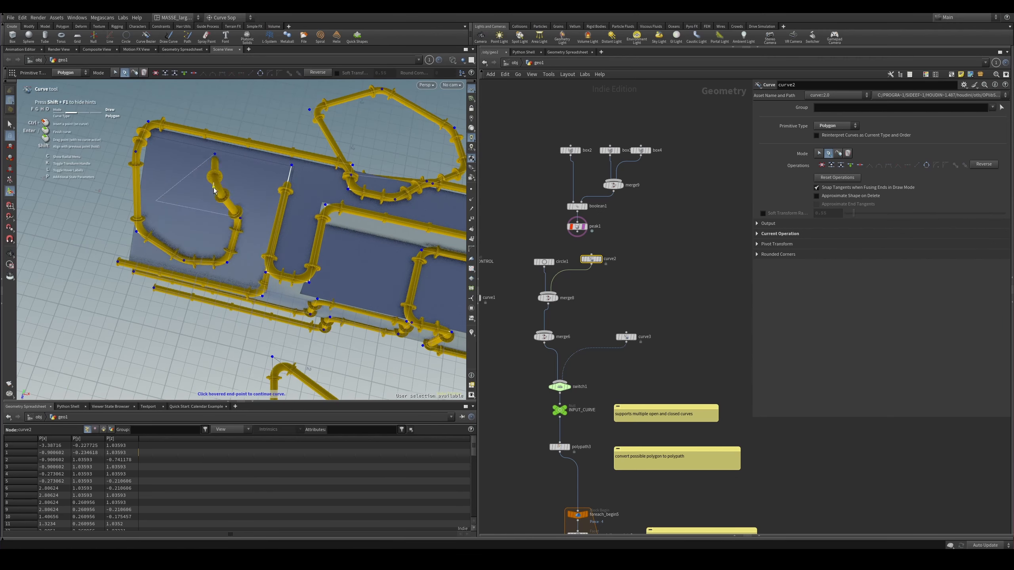
- Select the CONTROL null node to view its snap angle and instancing parameters
{"action": "scroll", "coordinate": [606, 290], "scroll_direction": "down", "scroll_amount": 3}
{"action": "middle_click_drag", "start_coordinate": [606, 290], "coordinate": [629, 256]}
{"action": "scroll", "coordinate": [562, 356], "scroll_direction": "down", "scroll_amount": 1}
{"action": "scroll", "coordinate": [590, 269], "scroll_direction": "up", "scroll_amount": 5}
{"action": "left_click", "coordinate": [584, 259]}
{"action": "scroll", "coordinate": [616, 280], "scroll_direction": "up", "scroll_amount": 1}
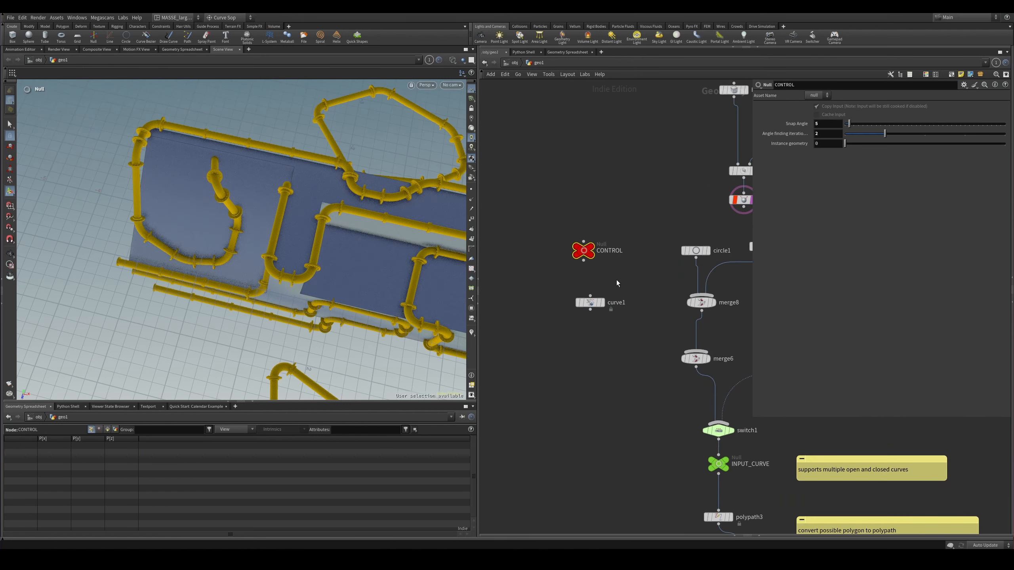
- Examine the corner pieces of the extended pipe on the sloped roof from a low angle
{"action": "scroll", "coordinate": [616, 279], "scroll_direction": "down", "scroll_amount": 4}
{"action": "middle_click_drag", "start_coordinate": [583, 357], "coordinate": [650, 334]}
{"action": "scroll", "coordinate": [650, 335], "scroll_direction": "down", "scroll_amount": 5}
{"action": "middle_click_drag", "start_coordinate": [553, 442], "coordinate": [487, 351]}
{"action": "scroll", "coordinate": [616, 206], "scroll_direction": "up", "scroll_amount": 3}
{"action": "left_click_drag", "start_coordinate": [223, 223], "coordinate": [280, 124], "text": "alt"}
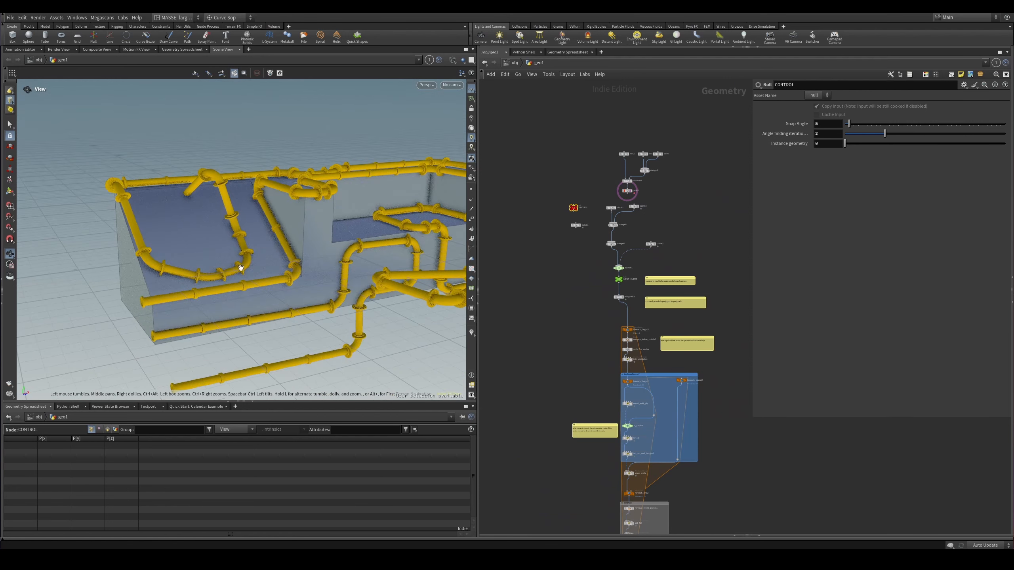
{"action": "scroll", "coordinate": [318, 280], "scroll_direction": "up", "scroll_amount": 3}
{"action": "scroll", "coordinate": [548, 262], "scroll_direction": "down", "scroll_amount": 2}
{"action": "scroll", "coordinate": [555, 410], "scroll_direction": "up", "scroll_amount": 3}
- Display the foreach_end1 node's generated corner pieces and check their angle values through the end of the geometry spreadsheet
{"action": "middle_click_drag", "start_coordinate": [555, 410], "coordinate": [536, 247]}
{"action": "scroll", "coordinate": [486, 265], "scroll_direction": "down", "scroll_amount": 4}
{"action": "middle_click_drag", "start_coordinate": [501, 312], "coordinate": [513, 351]}
{"action": "scroll", "coordinate": [567, 245], "scroll_direction": "up", "scroll_amount": 10}
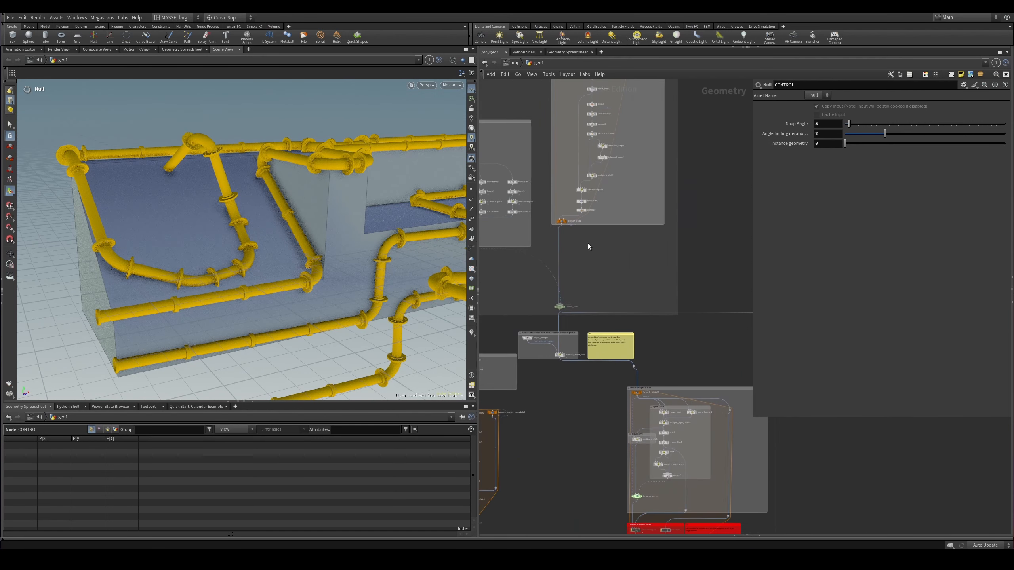
{"action": "left_click", "coordinate": [559, 215]}
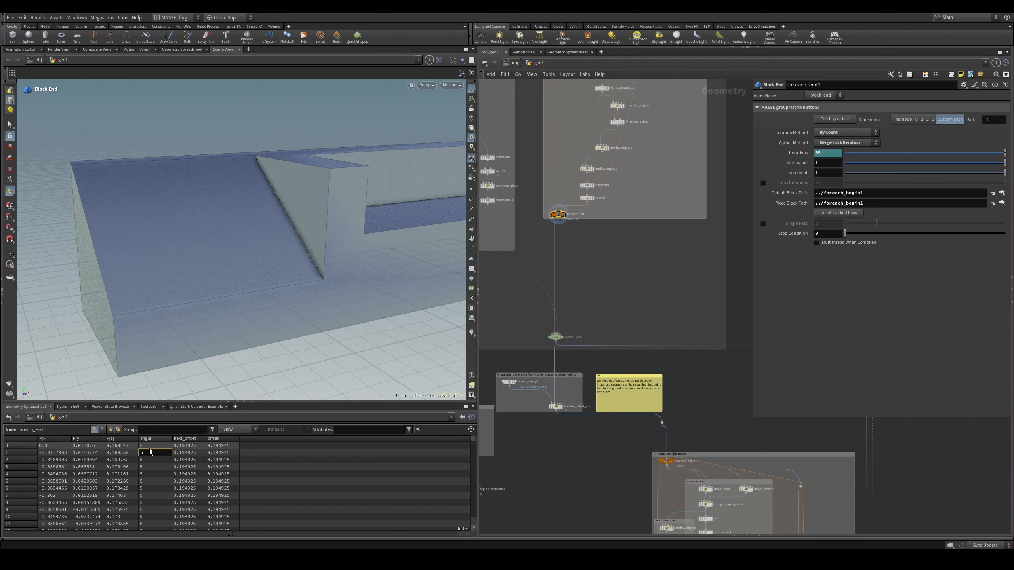
{"action": "left_click_drag", "start_coordinate": [265, 326], "coordinate": [332, 324], "text": "alt"}
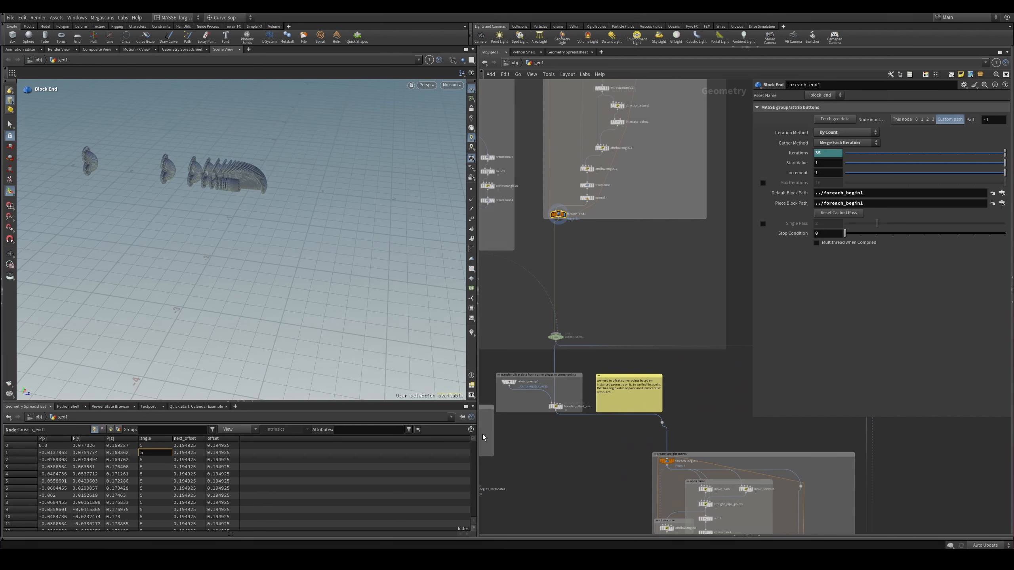
{"action": "left_click_drag", "start_coordinate": [473, 439], "coordinate": [473, 519]}
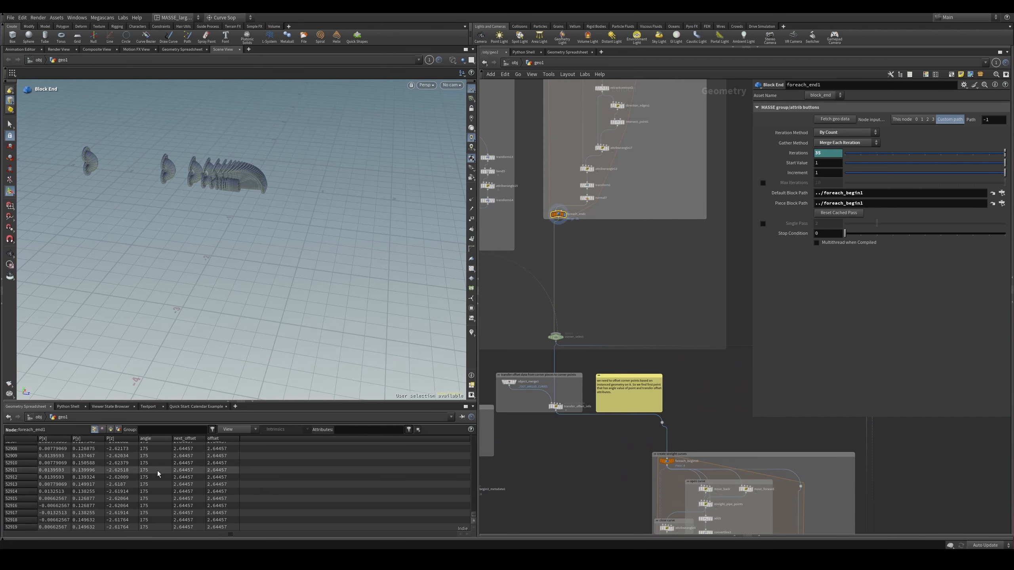
- Set the CONTROL node's Snap Angle to 30 and Instance geometry to 1
{"action": "middle_click_drag", "start_coordinate": [586, 285], "coordinate": [586, 303]}
{"action": "scroll", "coordinate": [675, 193], "scroll_direction": "down", "scroll_amount": 3}
{"action": "middle_click_drag", "start_coordinate": [675, 192], "coordinate": [508, 482]}
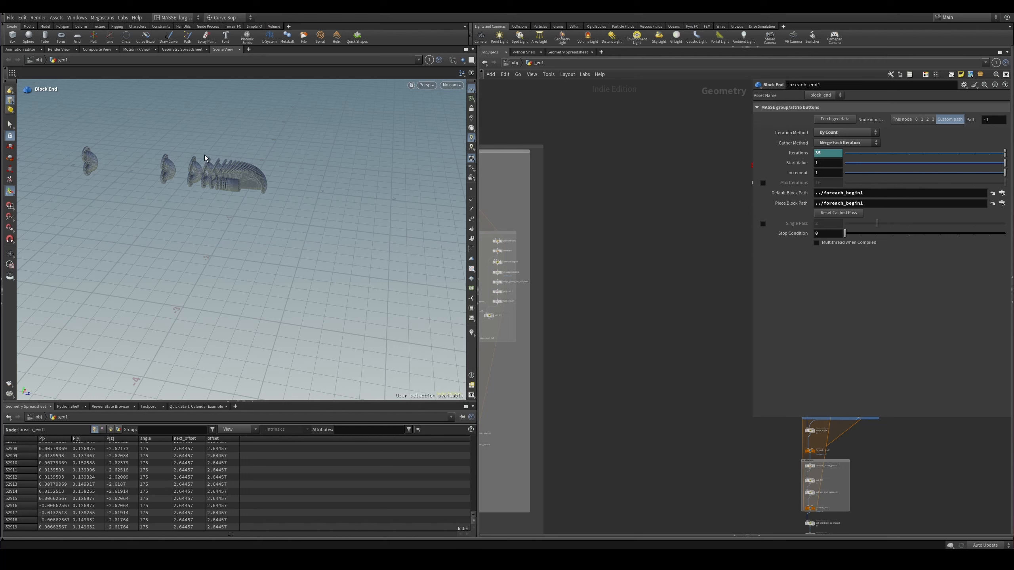
{"action": "scroll", "coordinate": [639, 307], "scroll_direction": "down", "scroll_amount": 3}
{"action": "middle_click_drag", "start_coordinate": [730, 244], "coordinate": [743, 315]}
{"action": "scroll", "coordinate": [623, 313], "scroll_direction": "up", "scroll_amount": 8}
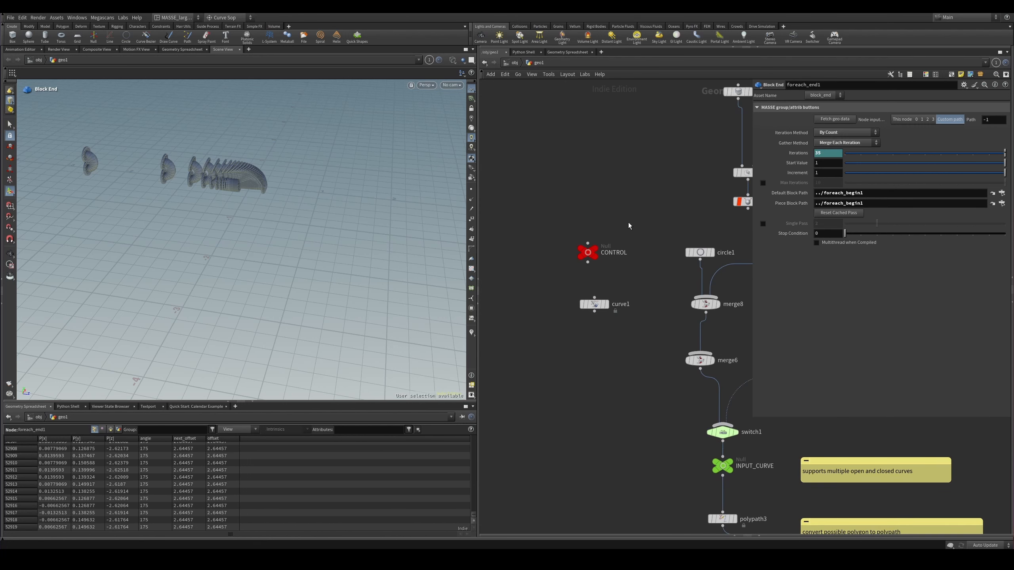
{"action": "left_click", "coordinate": [588, 253]}
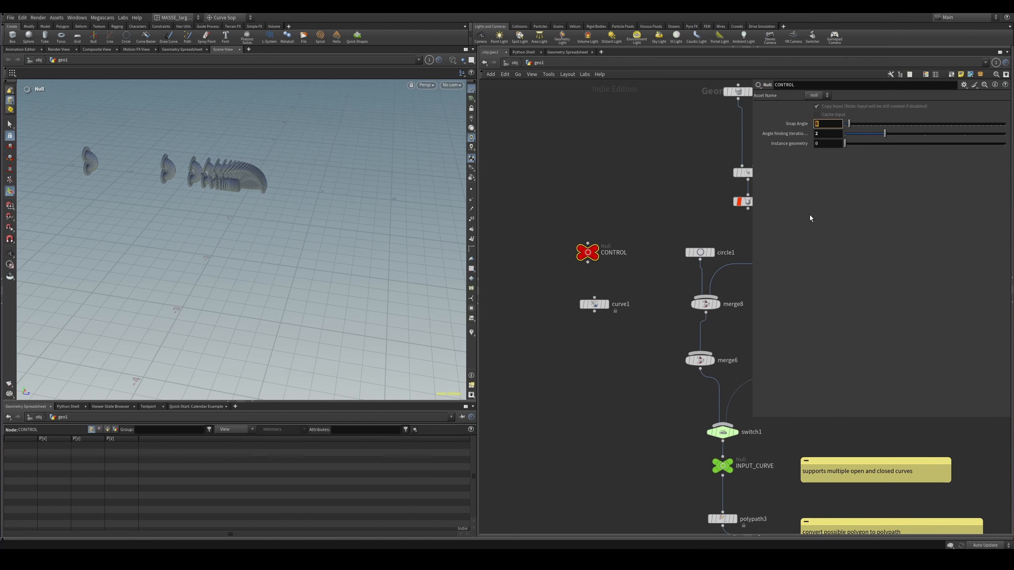
{"action": "type", "text": "30"}
{"action": "key", "text": "Return"}
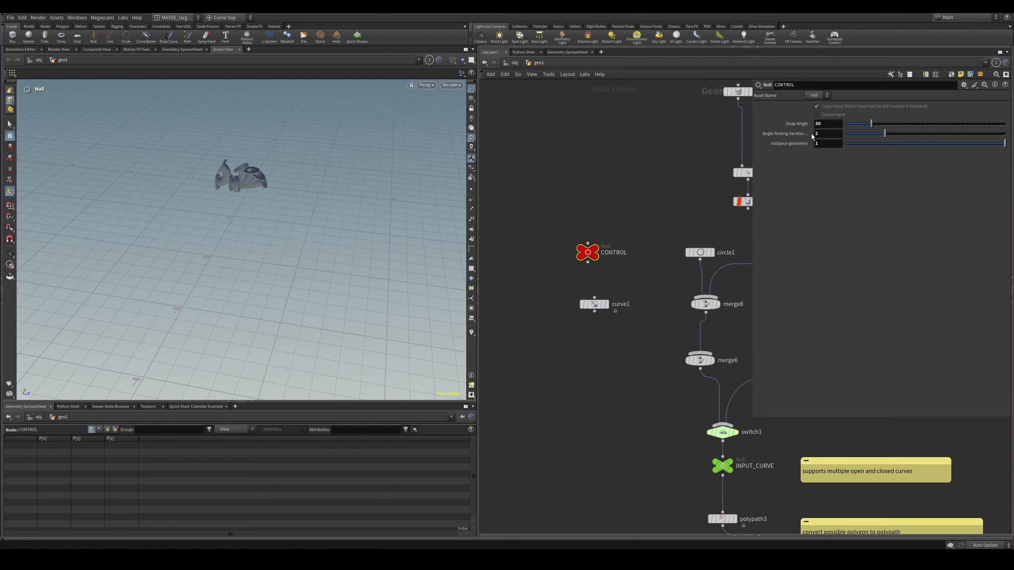
- Display the pipe result of the quickmaterial1 node at the end of the network
{"action": "scroll", "coordinate": [627, 381], "scroll_direction": "down", "scroll_amount": 7}
{"action": "middle_click_drag", "start_coordinate": [545, 520], "coordinate": [591, 156]}
{"action": "middle_click_drag", "start_coordinate": [634, 524], "coordinate": [710, 285]}
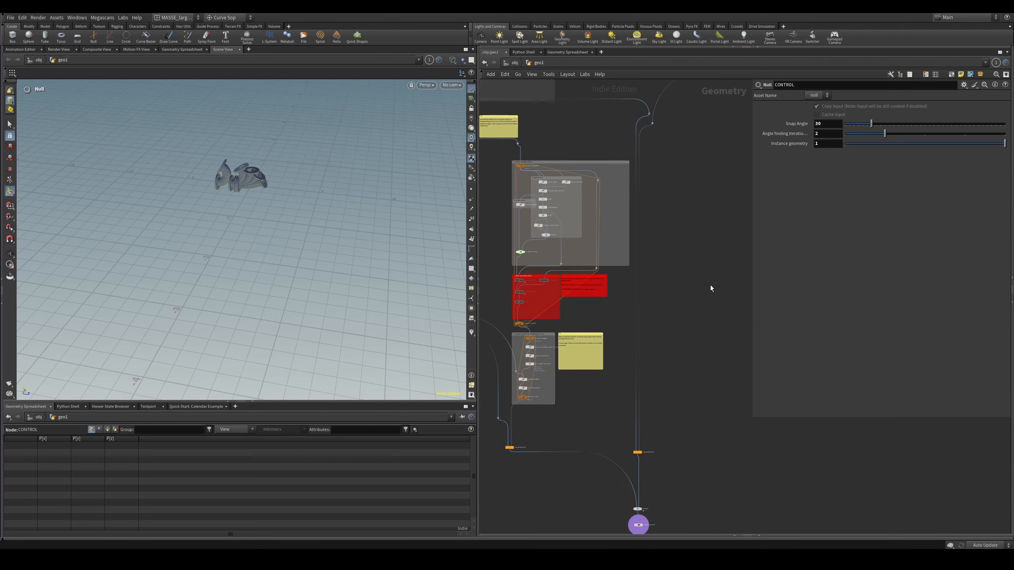
{"action": "middle_click_drag", "start_coordinate": [676, 434], "coordinate": [682, 315]}
{"action": "left_click_drag", "start_coordinate": [672, 430], "coordinate": [639, 402]}
{"action": "key", "text": "r"}
{"action": "scroll", "coordinate": [310, 236], "scroll_direction": "down", "scroll_amount": 3}
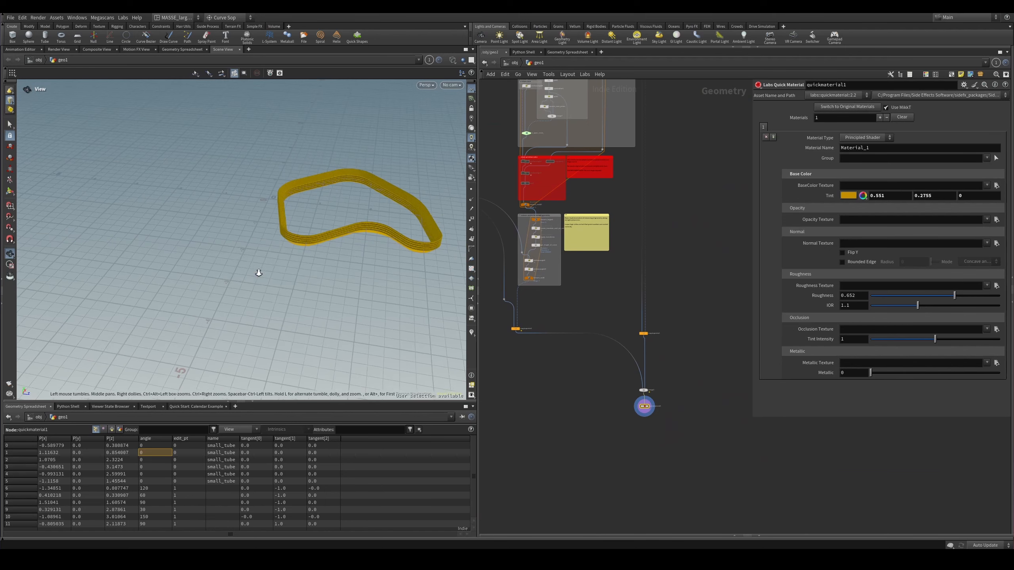
- Switch the viewport to the Top view of the closed pipe
{"action": "key", "text": "v"}
{"action": "left_click", "coordinate": [287, 251]}
{"action": "left_click", "coordinate": [288, 225]}
{"action": "scroll", "coordinate": [611, 236], "scroll_direction": "down", "scroll_amount": 3}
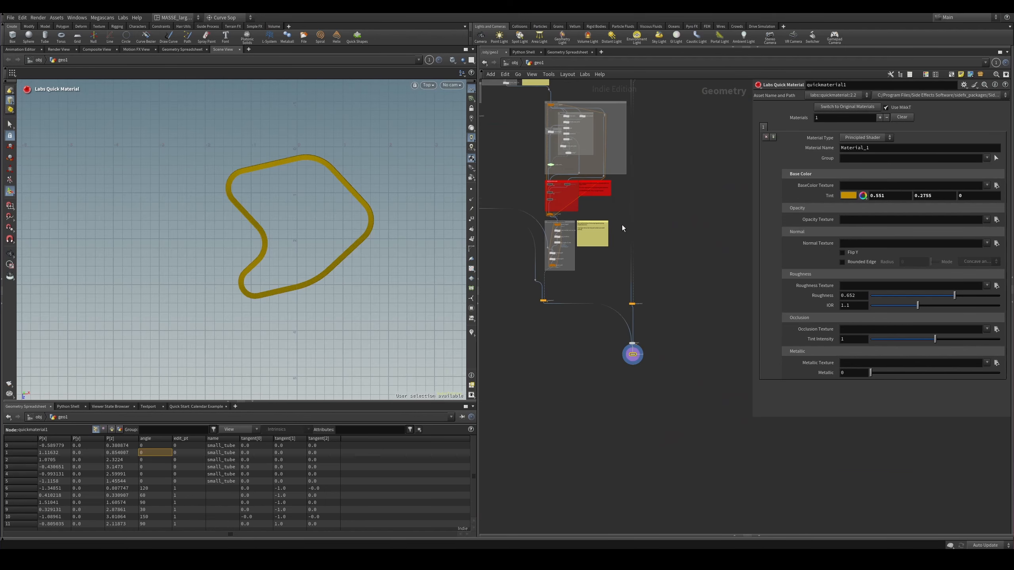
- Display the attribwrangle3 node's corner piece and check its angle value in the corner-piece setup
{"action": "middle_click_drag", "start_coordinate": [518, 174], "coordinate": [672, 390]}
{"action": "scroll", "coordinate": [603, 248], "scroll_direction": "up", "scroll_amount": 7}
{"action": "middle_click_drag", "start_coordinate": [533, 133], "coordinate": [581, 247]}
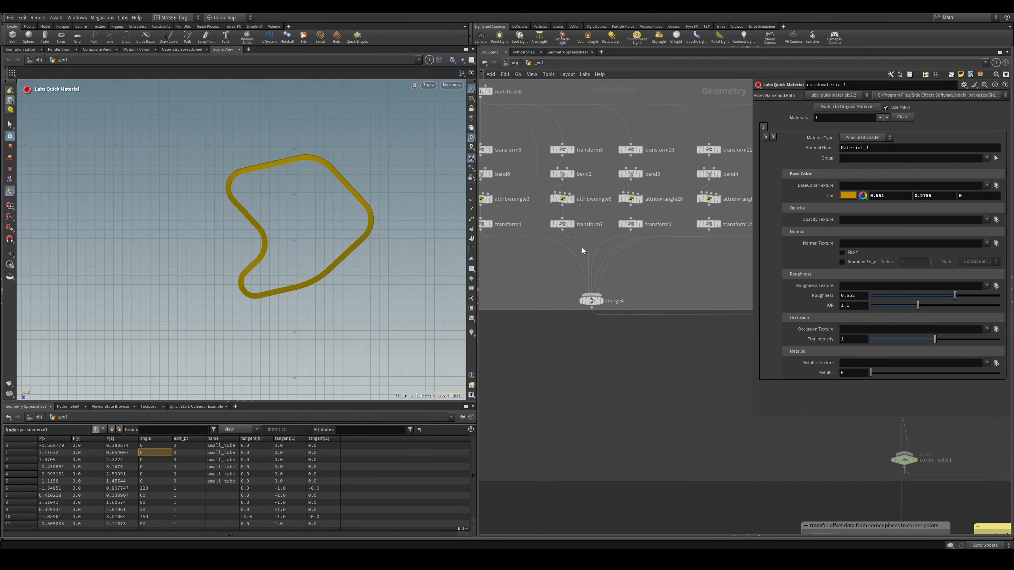
{"action": "middle_click_drag", "start_coordinate": [496, 245], "coordinate": [559, 316]}
{"action": "scroll", "coordinate": [564, 279], "scroll_direction": "up", "scroll_amount": 2}
{"action": "left_click", "coordinate": [540, 259]}
{"action": "key", "text": "r"}
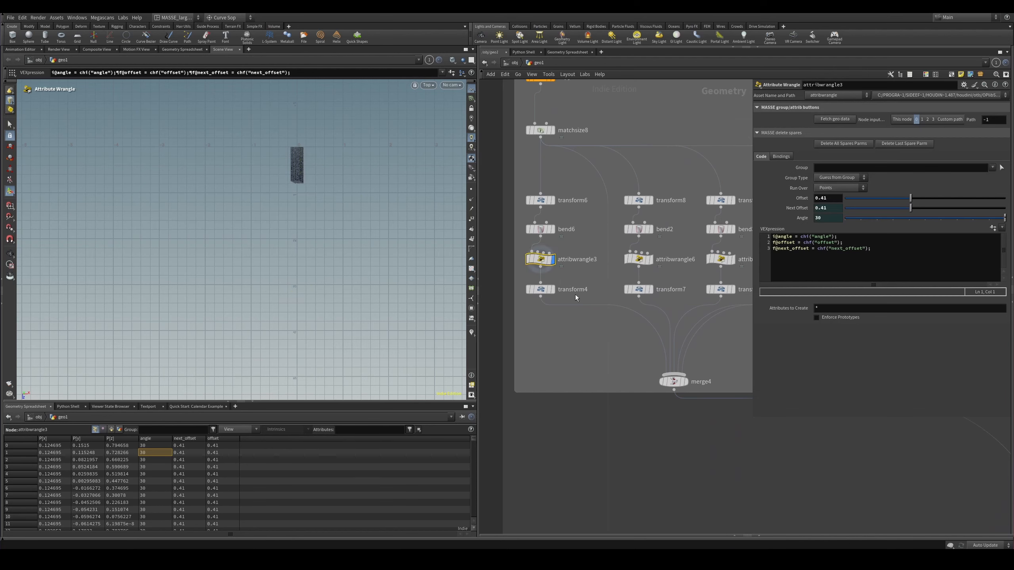
- Display all corner pieces of the merge4 node and examine their different bends in the Perspective view
{"action": "middle_click_drag", "start_coordinate": [711, 421], "coordinate": [642, 395]}
{"action": "left_click", "coordinate": [604, 353]}
{"action": "key", "text": "r"}
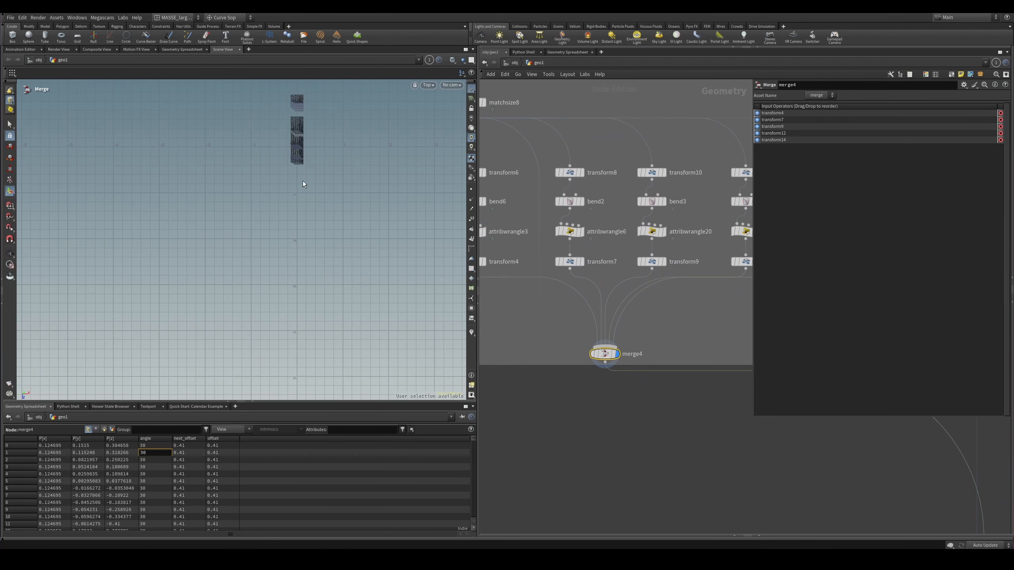
{"action": "key", "text": "f"}
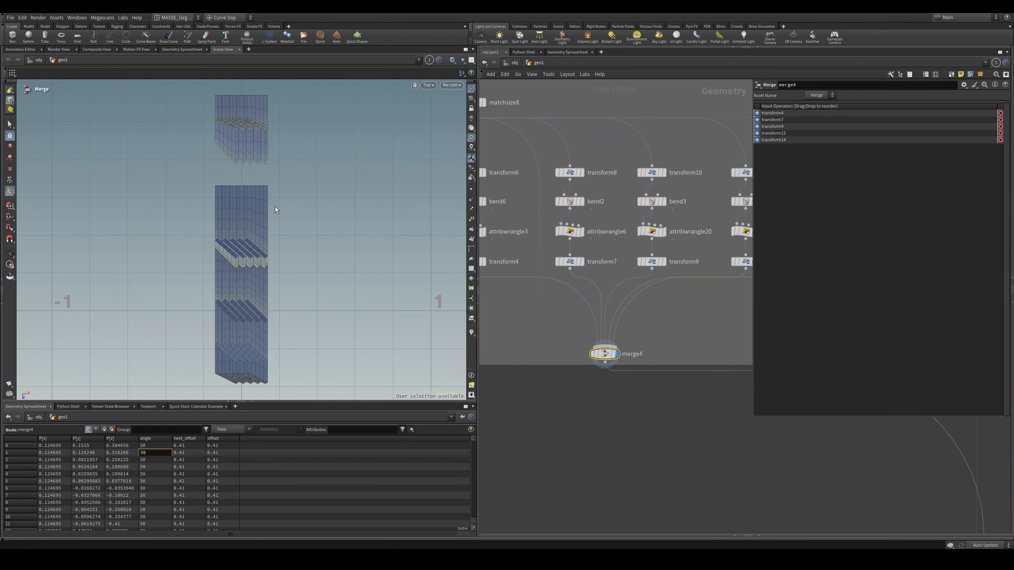
{"action": "key", "text": "v"}
{"action": "left_click", "coordinate": [317, 177]}
{"action": "scroll", "coordinate": [281, 215], "scroll_direction": "up", "scroll_amount": 8}
{"action": "left_click_drag", "start_coordinate": [317, 177], "coordinate": [269, 267], "text": "alt"}
{"action": "key", "text": "Return"}
{"action": "scroll", "coordinate": [613, 421], "scroll_direction": "down", "scroll_amount": 10}
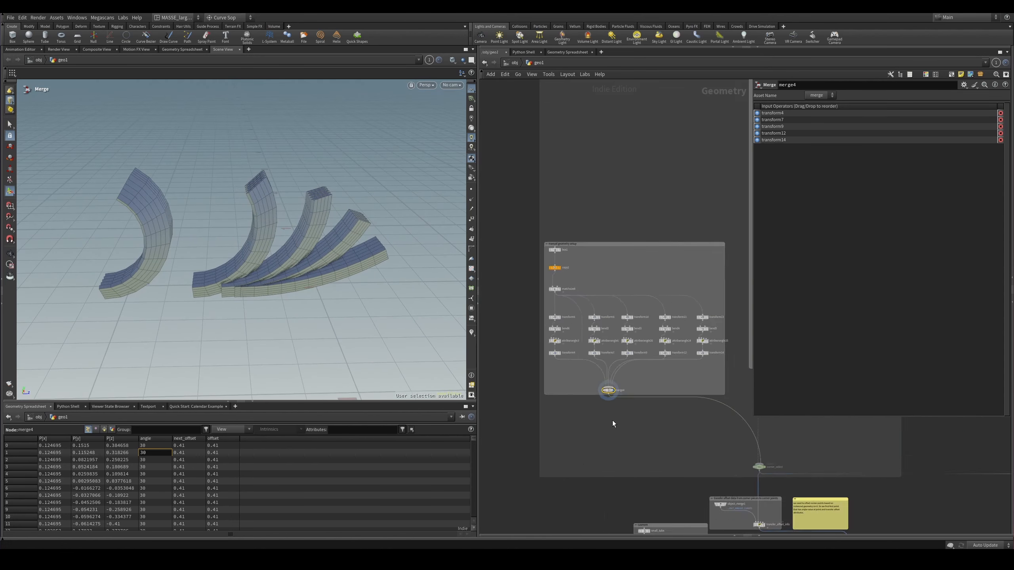
- Select the CONTROL node and examine its Snap Angle setting against the displayed corner pieces
{"action": "middle_click_drag", "start_coordinate": [630, 436], "coordinate": [509, 371]}
{"action": "middle_click_drag", "start_coordinate": [666, 265], "coordinate": [619, 271]}
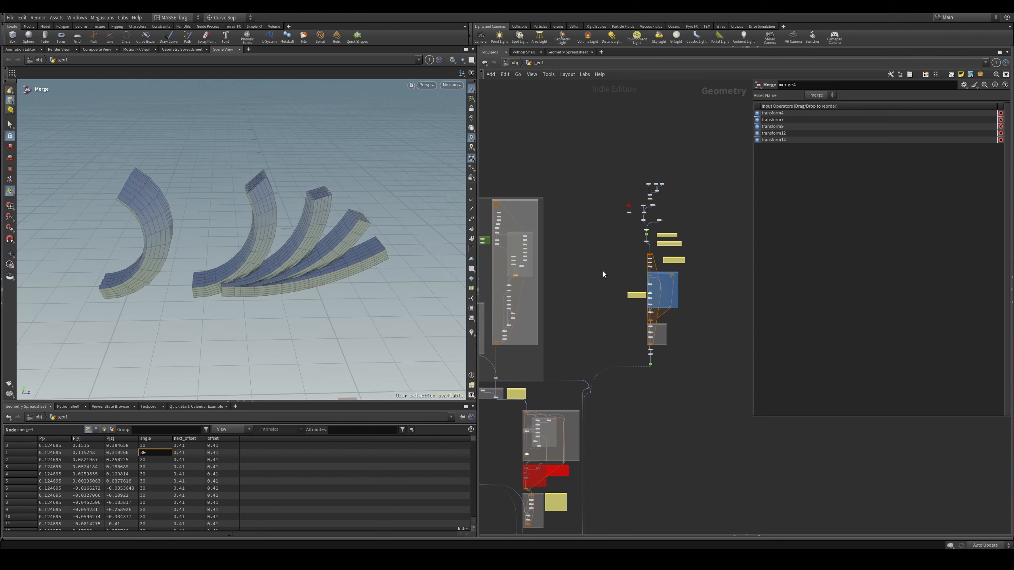
{"action": "scroll", "coordinate": [626, 230], "scroll_direction": "up", "scroll_amount": 10}
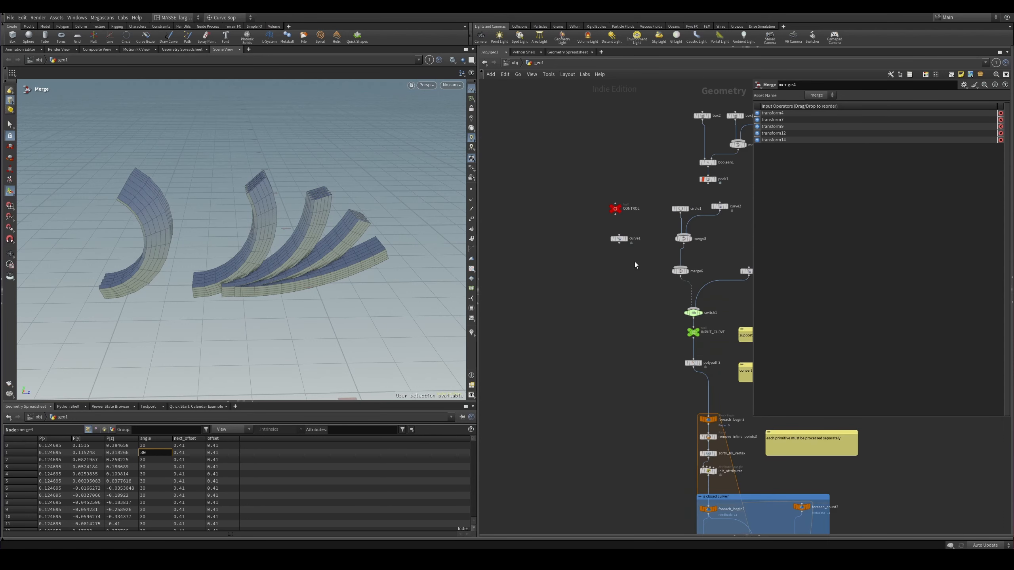
{"action": "scroll", "coordinate": [634, 263], "scroll_direction": "up", "scroll_amount": 3}
{"action": "left_click", "coordinate": [607, 219]}
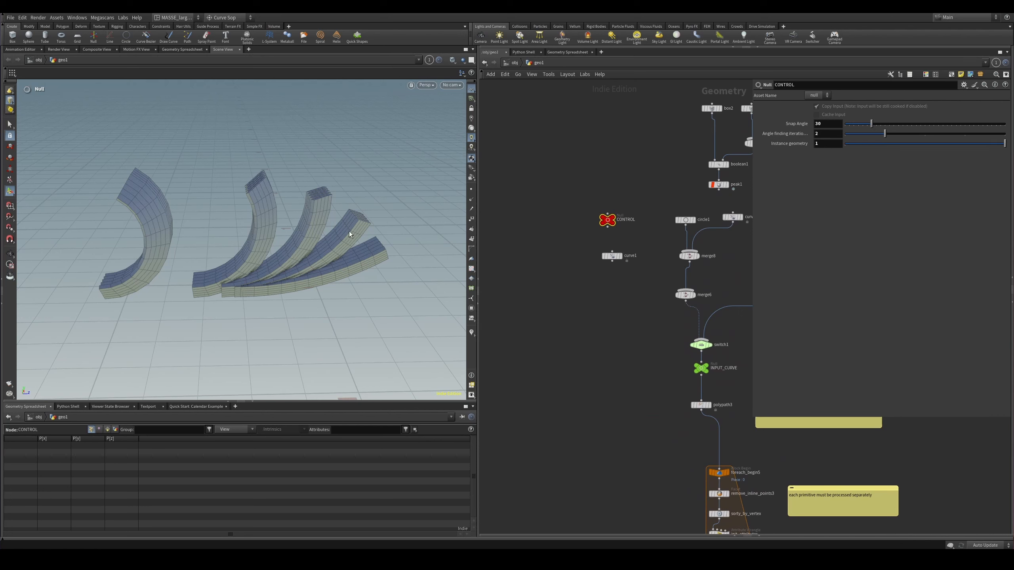
{"action": "mouse_move", "coordinate": [359, 231]}
{"action": "left_mouse_down", "text": "alt"}
{"action": "mouse_move", "coordinate": [345, 222]}
{"action": "mouse_move", "coordinate": [352, 217]}
{"action": "left_mouse_up", "text": "alt"}
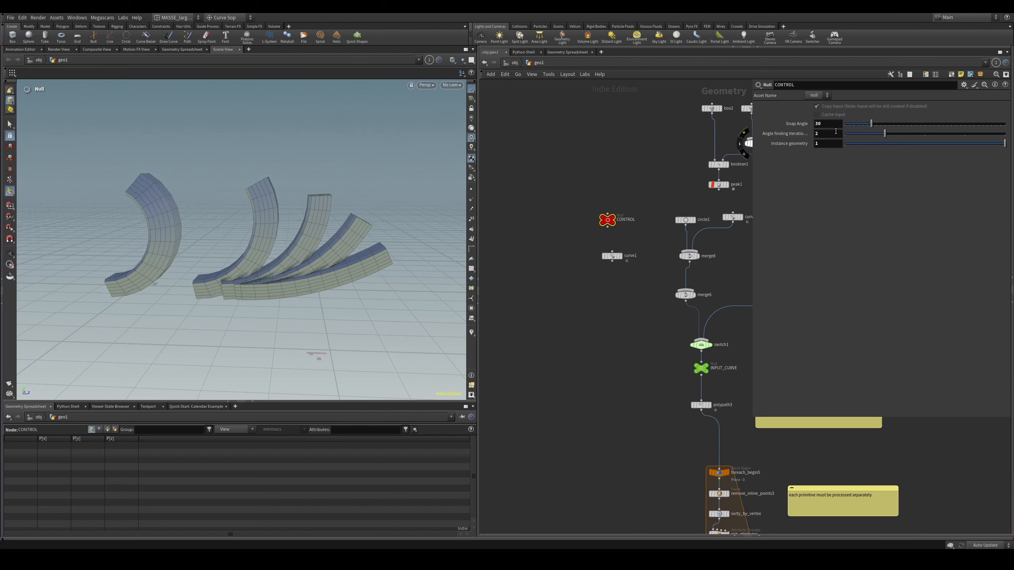
{"action": "middle_click_drag", "start_coordinate": [651, 225], "coordinate": [643, 232]}
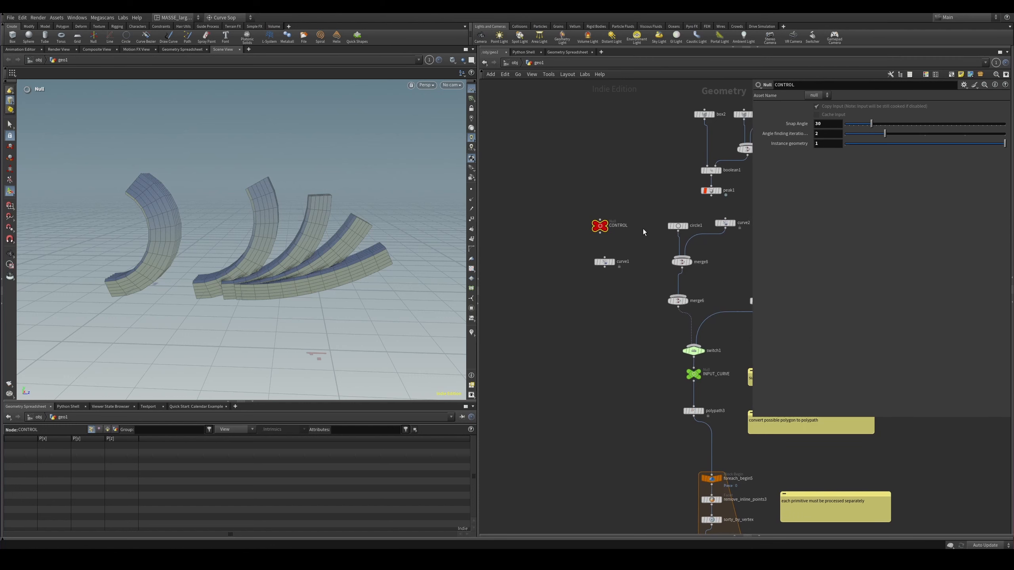
- Display the quickmaterial1 node's pipe result and view it from the Top
{"action": "scroll", "coordinate": [560, 396], "scroll_direction": "down", "scroll_amount": 6}
{"action": "middle_click_drag", "start_coordinate": [560, 396], "coordinate": [642, 150]}
{"action": "middle_click_drag", "start_coordinate": [674, 451], "coordinate": [641, 326]}
{"action": "scroll", "coordinate": [642, 326], "scroll_direction": "up", "scroll_amount": 3}
{"action": "left_click", "coordinate": [625, 292]}
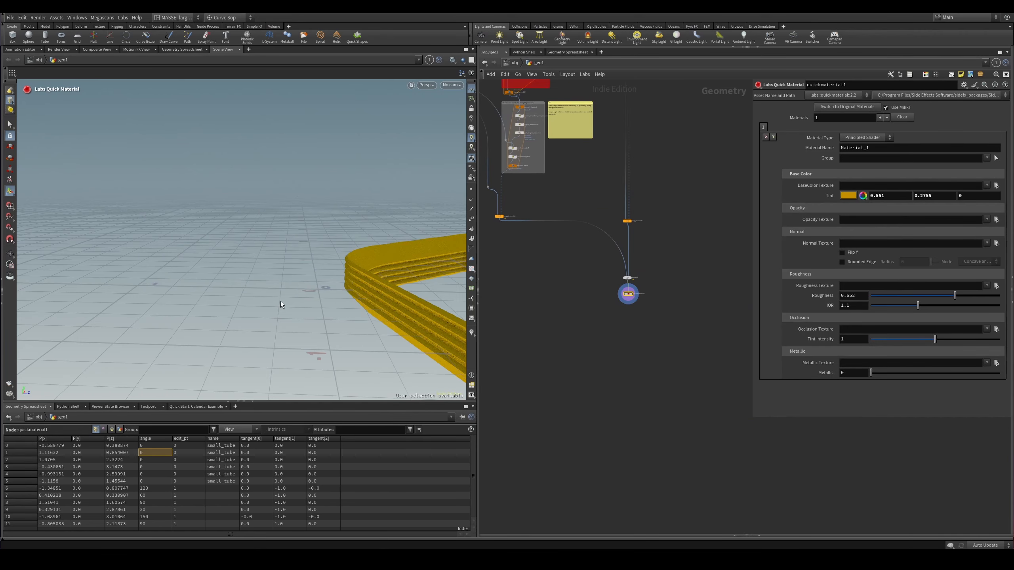
{"action": "key", "text": "v"}
{"action": "left_click", "coordinate": [313, 283]}
{"action": "left_click", "coordinate": [313, 258]}
{"action": "middle_click_drag", "start_coordinate": [280, 382], "coordinate": [282, 216], "text": "alt"}
{"action": "scroll", "coordinate": [247, 249], "scroll_direction": "up", "scroll_amount": 2}
- Select individual pipe corner primitives, at the inward bend and the opposite outer bend, to identify their spreadsheet rows
{"action": "key", "text": "4"}
{"action": "left_click", "coordinate": [208, 283]}
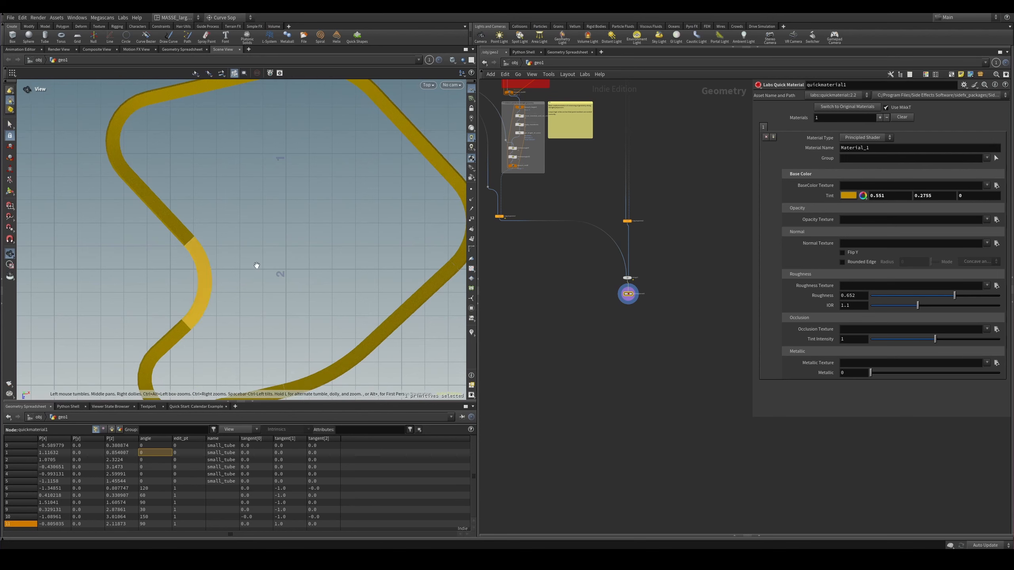
{"action": "scroll", "coordinate": [257, 265], "scroll_direction": "down", "scroll_amount": 3}
{"action": "key", "text": "s"}
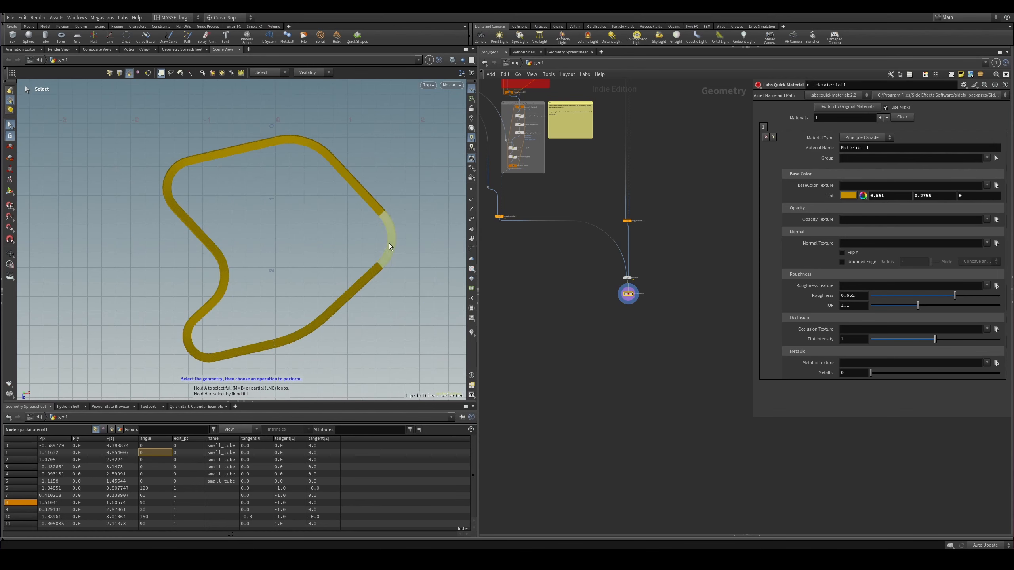
- Select the curve3 node and activate its Curve tool, then compare its control points with the pipe
{"action": "scroll", "coordinate": [548, 240], "scroll_direction": "down", "scroll_amount": 3}
{"action": "middle_click_drag", "start_coordinate": [559, 140], "coordinate": [507, 507]}
{"action": "scroll", "coordinate": [629, 207], "scroll_direction": "up", "scroll_amount": 7}
{"action": "left_click_drag", "start_coordinate": [656, 177], "coordinate": [632, 227]}
{"action": "key", "text": "Return"}
{"action": "scroll", "coordinate": [294, 238], "scroll_direction": "down", "scroll_amount": 3, "text": "alt"}
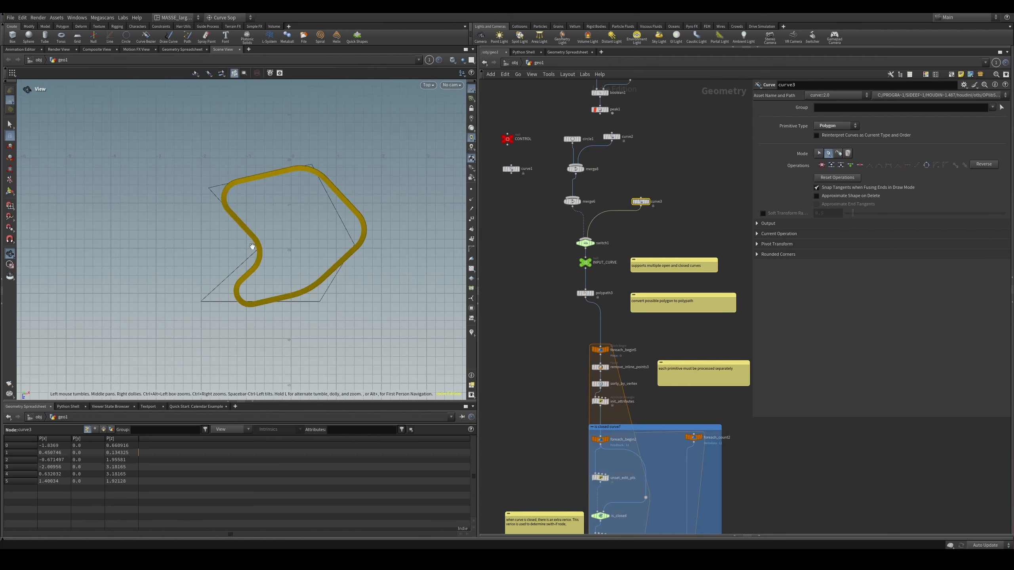
{"action": "scroll", "coordinate": [238, 284], "scroll_direction": "up", "scroll_amount": 3, "text": "alt"}
{"action": "middle_click_drag", "start_coordinate": [268, 315], "coordinate": [242, 293], "text": "alt"}
{"action": "scroll", "coordinate": [242, 293], "scroll_direction": "down", "scroll_amount": 2, "text": "alt"}
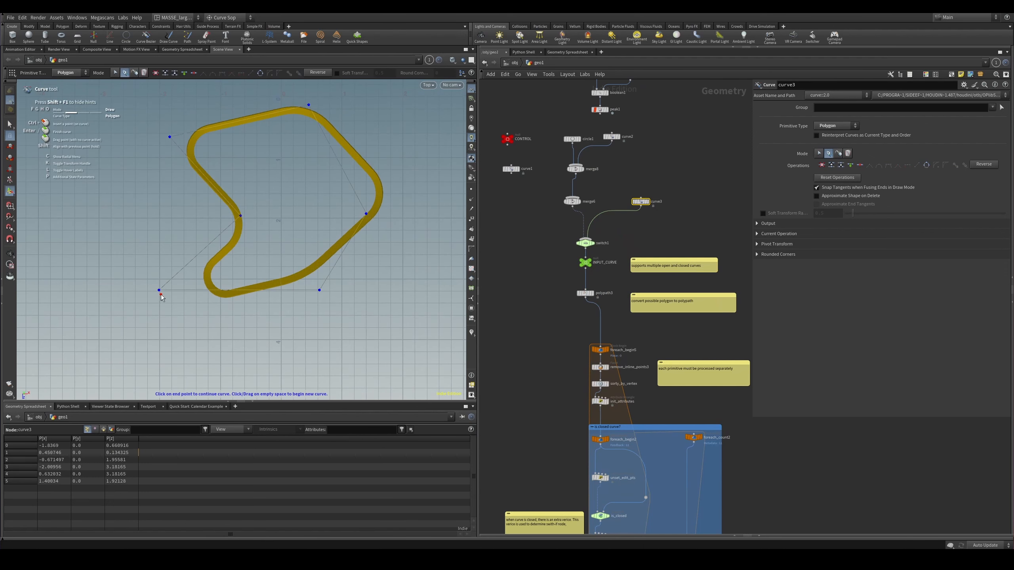
{"action": "scroll", "coordinate": [290, 229], "scroll_direction": "down", "scroll_amount": 2, "text": "alt"}
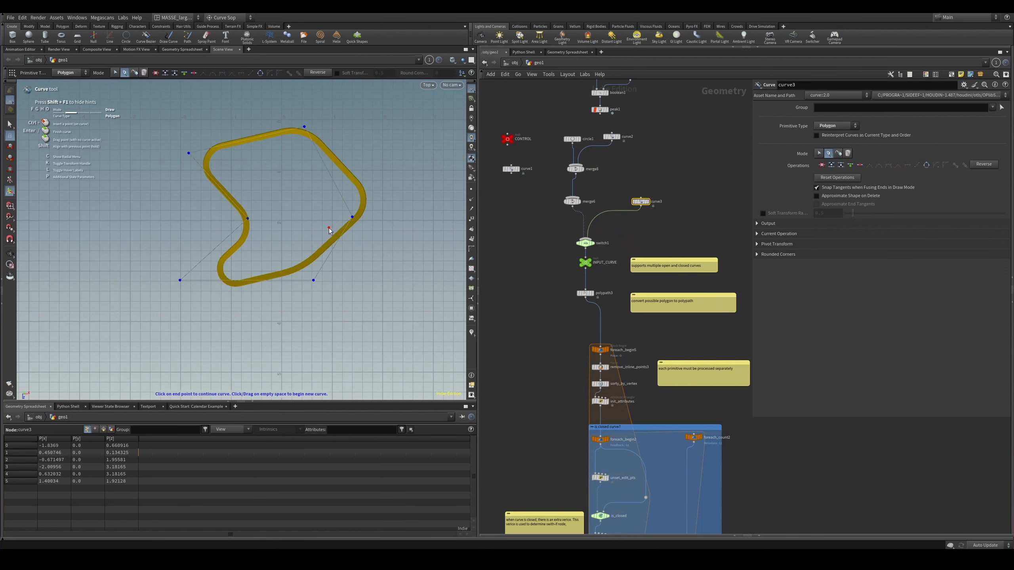
{"action": "scroll", "coordinate": [311, 244], "scroll_direction": "up", "scroll_amount": 4, "text": "alt"}
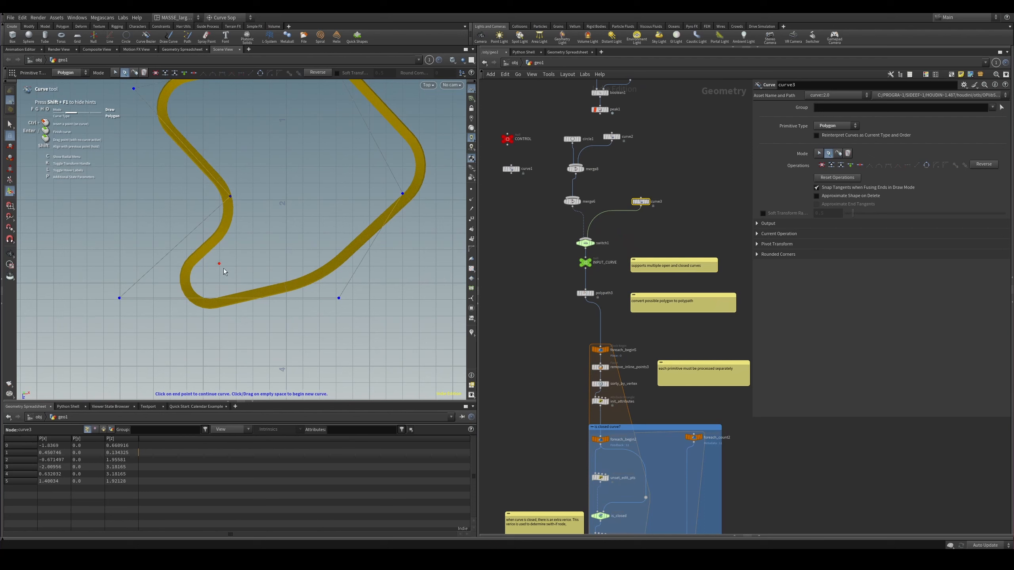
{"action": "scroll", "coordinate": [228, 287], "scroll_direction": "down", "scroll_amount": 2, "text": "alt"}
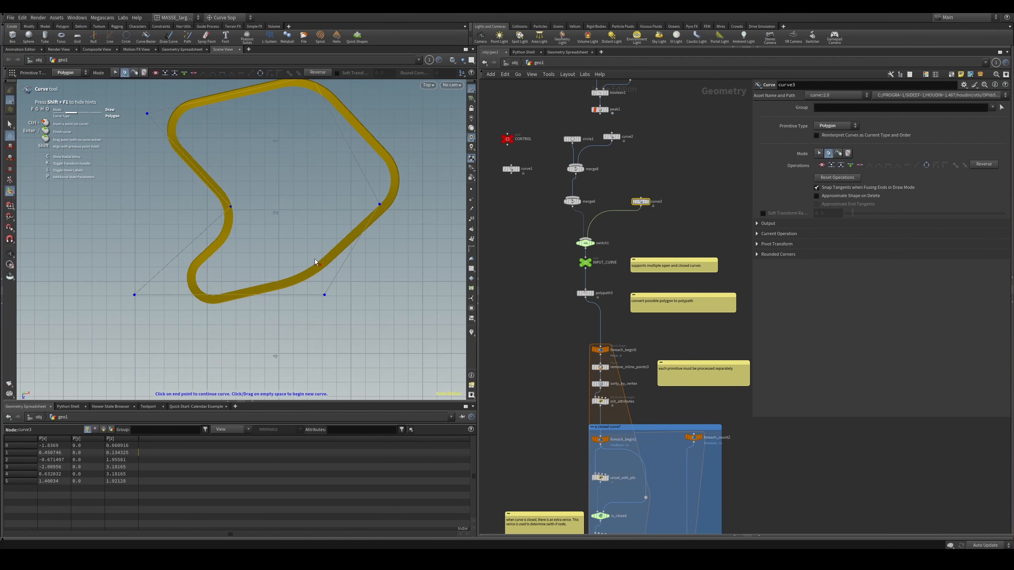
{"action": "scroll", "coordinate": [262, 290], "scroll_direction": "down", "scroll_amount": 3, "text": "alt"}
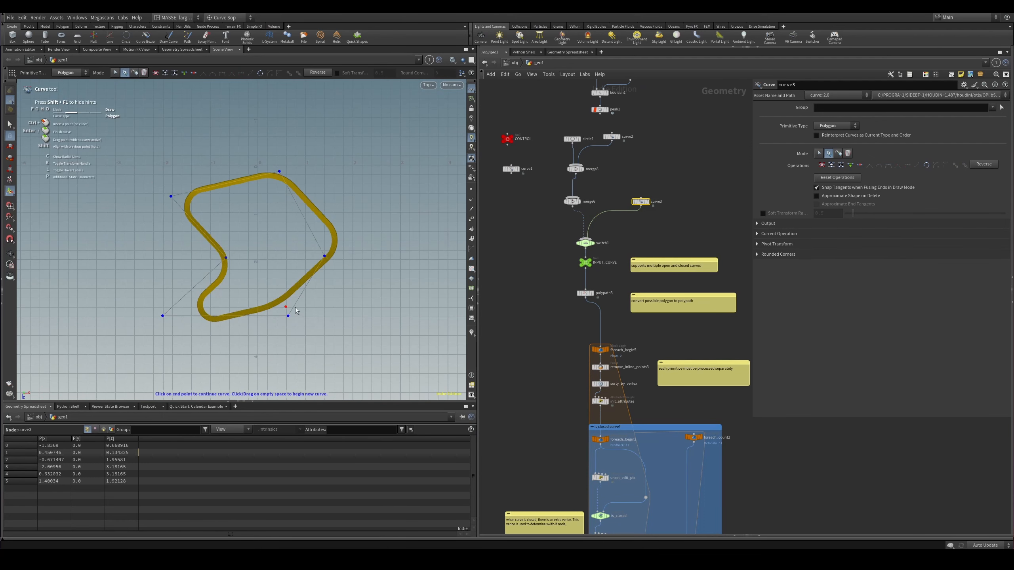
- Move curve3's two lower points to about X -2.4, Z 4.0 and X 2.0, Z 4.0, and its upper-left point to about X -2.4, Z 0.2
{"action": "middle_click_drag", "start_coordinate": [328, 317], "coordinate": [313, 298], "text": "alt"}
{"action": "left_click_drag", "start_coordinate": [273, 298], "coordinate": [364, 338]}
{"action": "mouse_move", "coordinate": [148, 299]}
{"action": "left_mouse_down"}
{"action": "mouse_move", "coordinate": [171, 335]}
{"action": "mouse_move", "coordinate": [141, 292]}
{"action": "mouse_move", "coordinate": [146, 305]}
{"action": "left_mouse_up"}
{"action": "left_click_drag", "start_coordinate": [367, 343], "coordinate": [342, 342]}
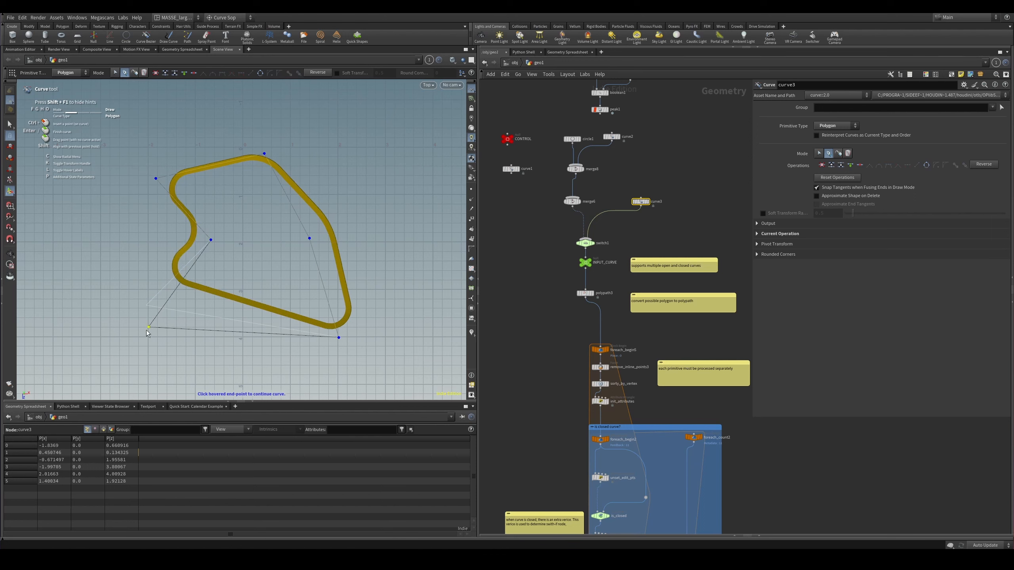
{"action": "left_click_drag", "start_coordinate": [146, 330], "coordinate": [131, 333]}
{"action": "left_click_drag", "start_coordinate": [155, 175], "coordinate": [127, 155]}
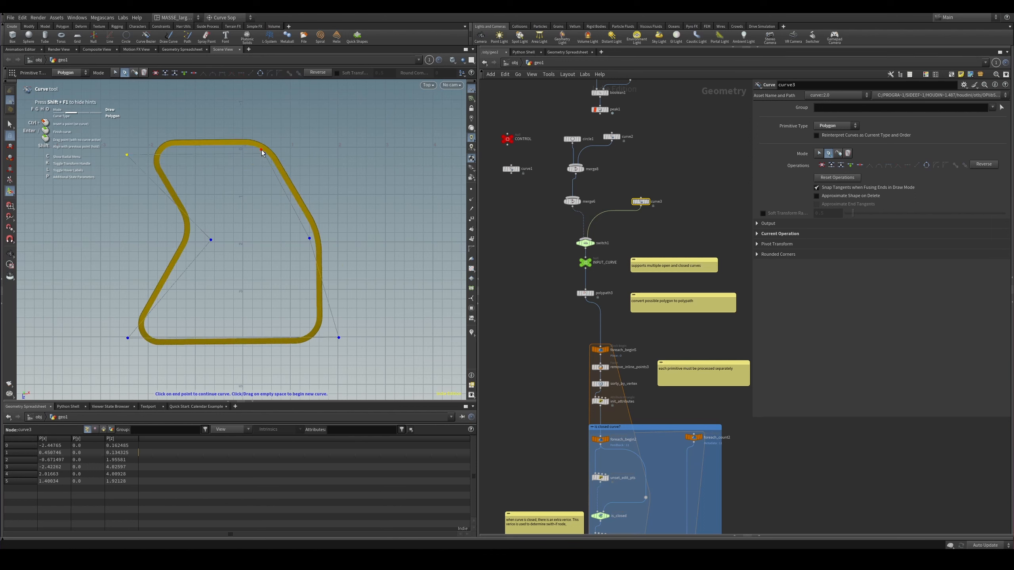
- Move curve3's upper-right point to about X 3.3, Z 0.9 and its rightmost point to about X 5.1, Z 2.4
{"action": "left_click_drag", "start_coordinate": [261, 151], "coordinate": [400, 188]}
{"action": "left_click_drag", "start_coordinate": [275, 243], "coordinate": [417, 301]}
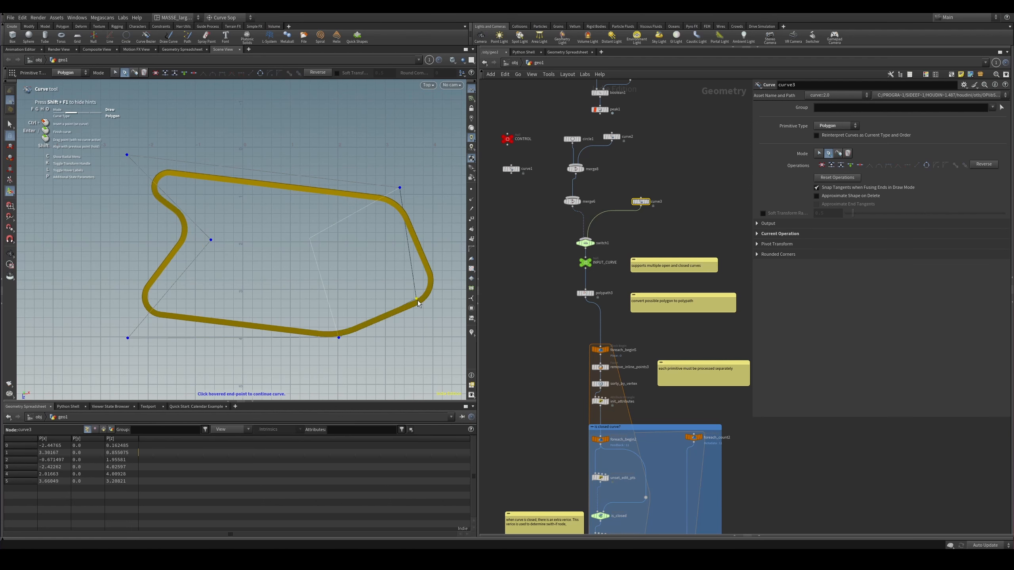
{"action": "middle_click_drag", "start_coordinate": [363, 289], "coordinate": [292, 277], "text": "alt"}
{"action": "left_click_drag", "start_coordinate": [348, 290], "coordinate": [413, 252]}
{"action": "key", "text": "Escape"}
{"action": "scroll", "coordinate": [205, 206], "scroll_direction": "down", "scroll_amount": 3}
{"action": "key", "text": "Return"}
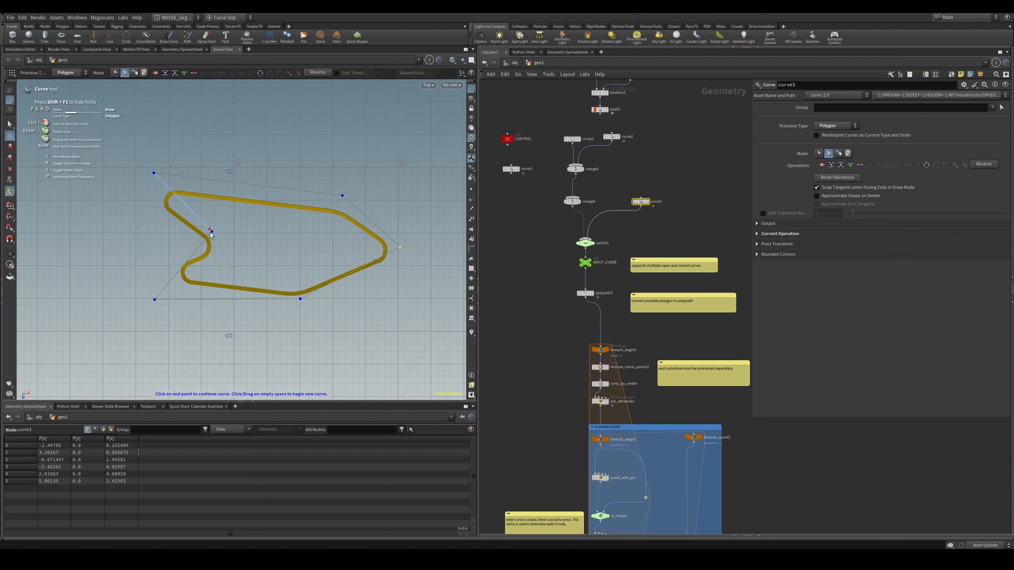
- Move curve3's inner point deeper into the shape, to about X 0.4, Z 2.2
{"action": "left_click_drag", "start_coordinate": [212, 233], "coordinate": [253, 240]}
{"action": "right_click_drag", "start_coordinate": [302, 211], "coordinate": [355, 204], "text": "alt"}
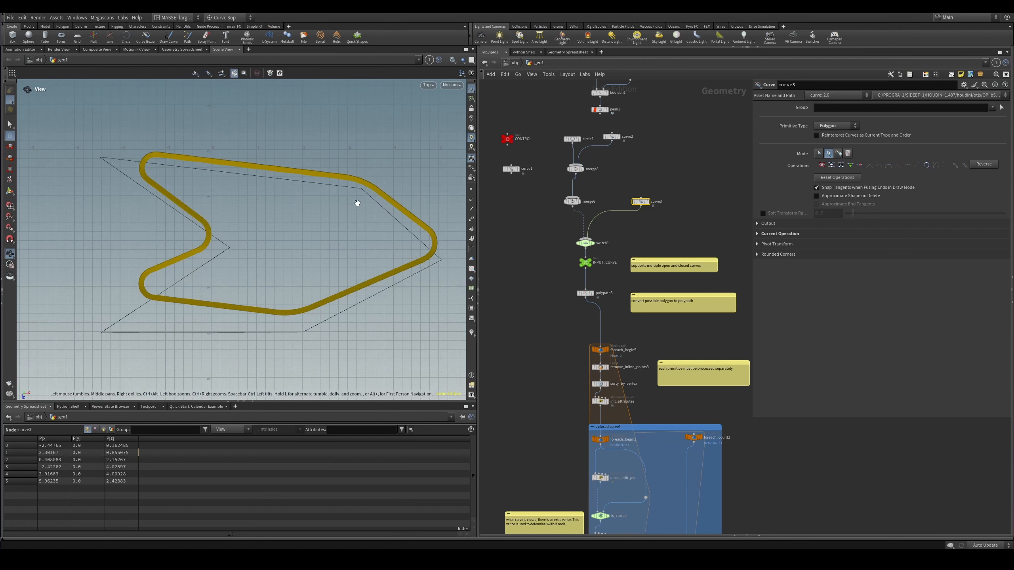
{"action": "middle_click_drag", "start_coordinate": [307, 216], "coordinate": [292, 237], "text": "alt"}
{"action": "middle_click_drag", "start_coordinate": [329, 321], "coordinate": [364, 289], "text": "alt"}
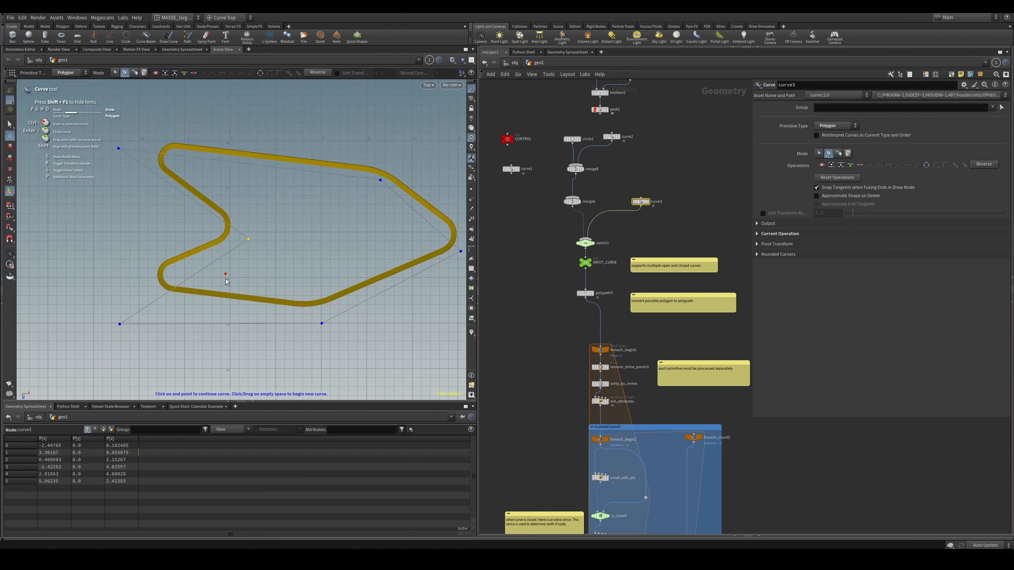
{"action": "middle_click_drag", "start_coordinate": [283, 303], "coordinate": [267, 285], "text": "alt"}
{"action": "right_click_drag", "start_coordinate": [267, 285], "coordinate": [233, 260], "text": "alt"}
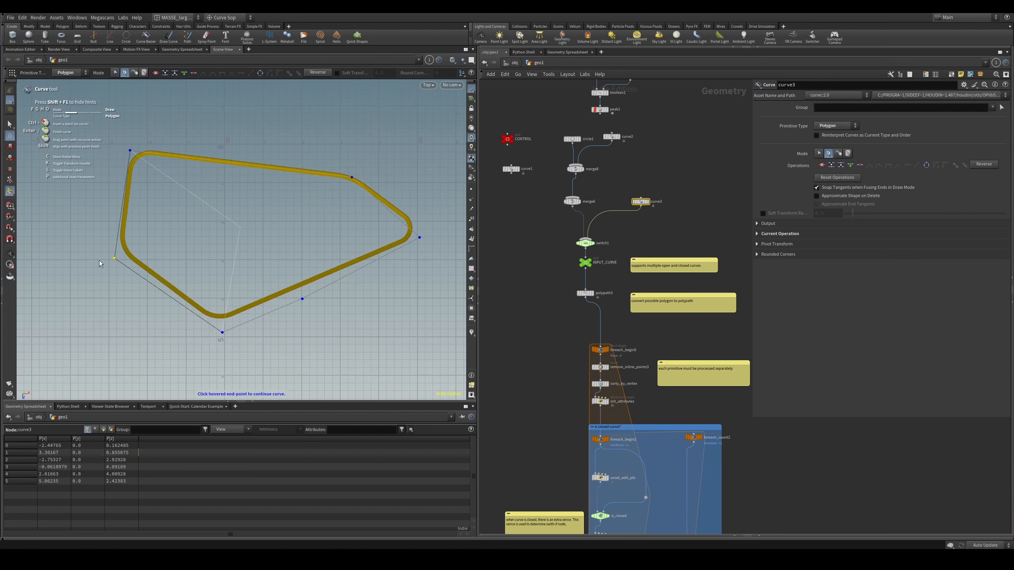
- Move curve3's former inner point out to about X -3.6, Z 4.2 and its upper-left point to about X -2.6, Z -0.5
{"action": "left_click_drag", "start_coordinate": [100, 264], "coordinate": [90, 294]}
{"action": "scroll", "coordinate": [158, 263], "scroll_direction": "down", "scroll_amount": 3, "text": "alt"}
{"action": "middle_click_drag", "start_coordinate": [158, 263], "coordinate": [213, 269], "text": "alt"}
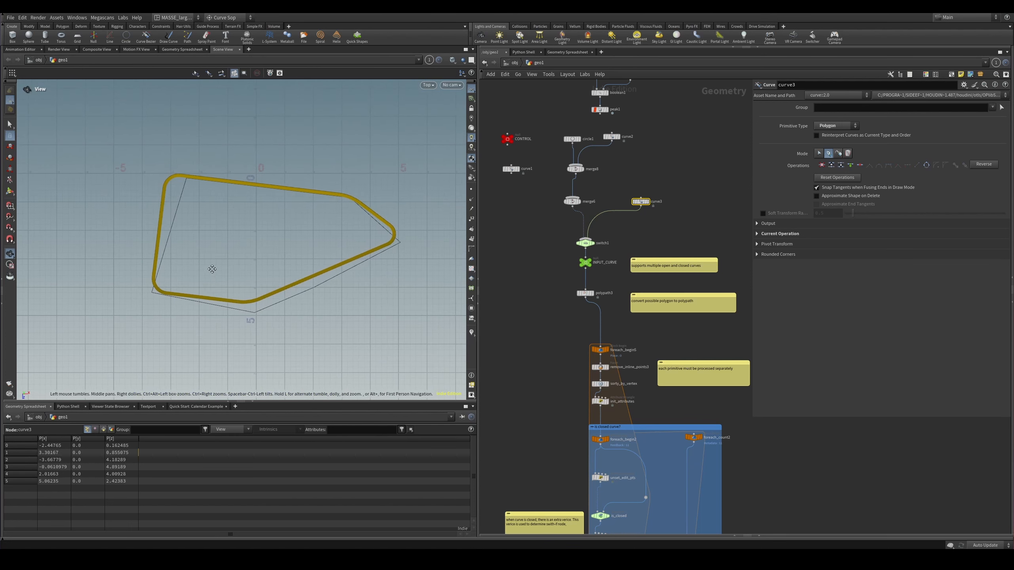
{"action": "left_click_drag", "start_coordinate": [185, 180], "coordinate": [180, 158]}
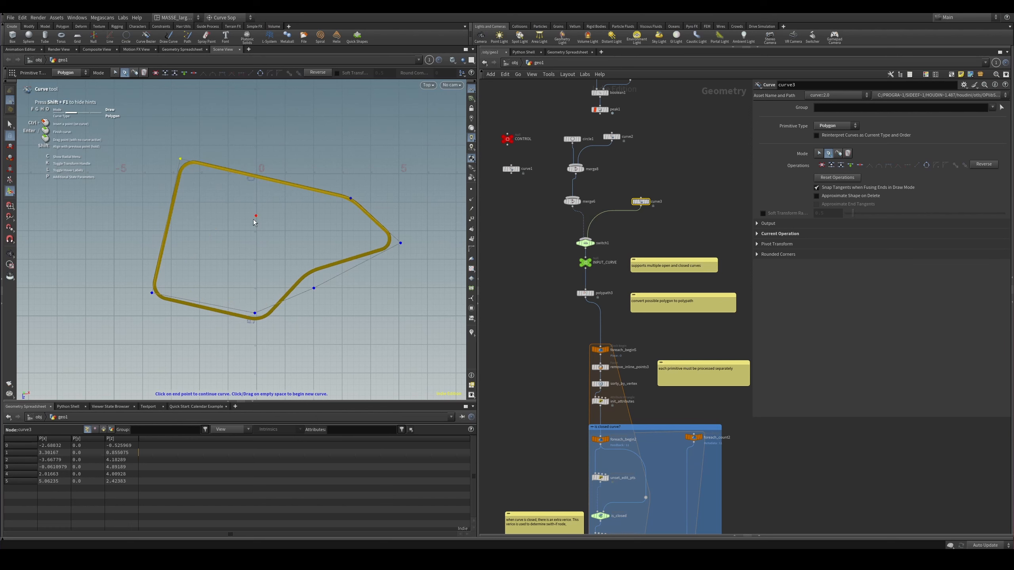
- Switch the viewport to the Perspective view and look over the reshaped pipe
{"action": "scroll", "coordinate": [223, 247], "scroll_direction": "down", "scroll_amount": 4, "text": "alt"}
{"action": "key", "text": "v"}
{"action": "left_click", "coordinate": [252, 234]}
{"action": "left_click_drag", "start_coordinate": [247, 240], "coordinate": [245, 300], "text": "alt"}
- Set the CONTROL node's Snap Angle to 5
{"action": "scroll", "coordinate": [520, 287], "scroll_direction": "down", "scroll_amount": 5}
{"action": "middle_click_drag", "start_coordinate": [519, 287], "coordinate": [559, 336]}
{"action": "scroll", "coordinate": [581, 264], "scroll_direction": "up", "scroll_amount": 4}
{"action": "scroll", "coordinate": [581, 264], "scroll_direction": "down", "scroll_amount": 4}
{"action": "scroll", "coordinate": [589, 226], "scroll_direction": "up", "scroll_amount": 2}
{"action": "scroll", "coordinate": [590, 224], "scroll_direction": "down", "scroll_amount": 2}
{"action": "scroll", "coordinate": [628, 152], "scroll_direction": "up", "scroll_amount": 4}
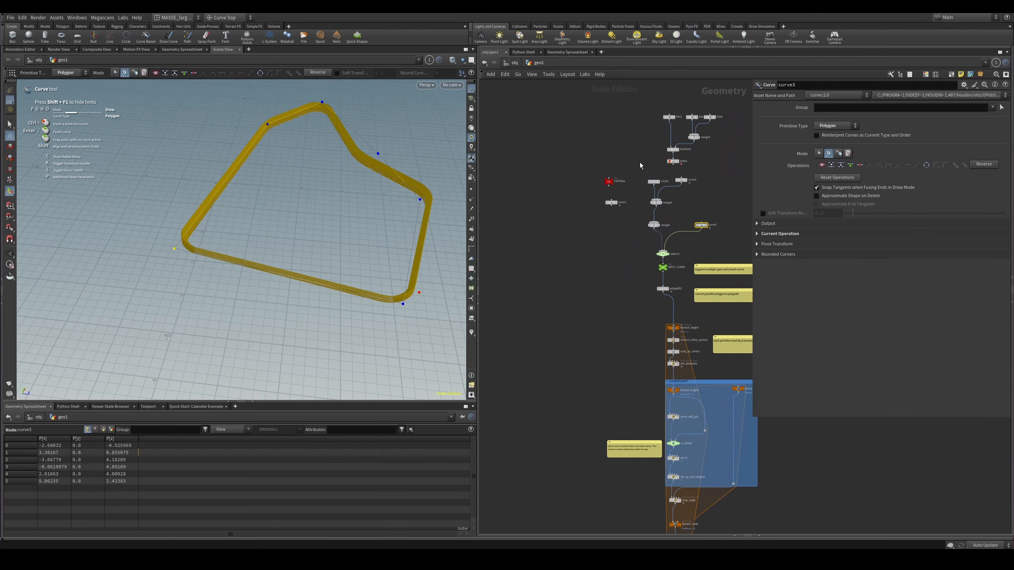
{"action": "left_click", "coordinate": [609, 182]}
{"action": "scroll", "coordinate": [647, 175], "scroll_direction": "up", "scroll_amount": 3}
{"action": "left_click_drag", "start_coordinate": [828, 123], "coordinate": [771, 124]}
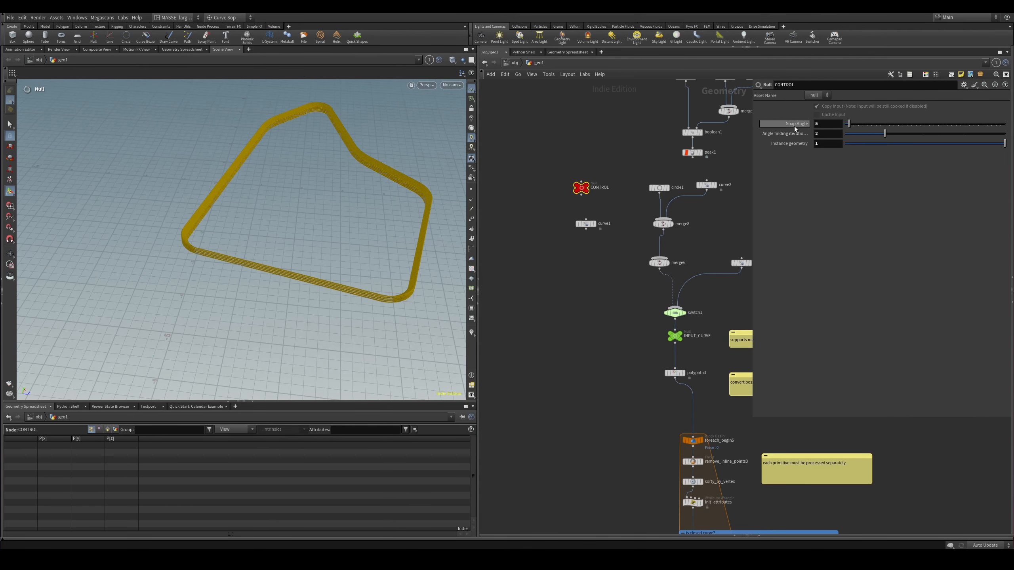
- Examine the pipe's corners from several angles and from the Top view, looking for corners without a bend piece
{"action": "scroll", "coordinate": [330, 169], "scroll_direction": "up", "scroll_amount": 6}
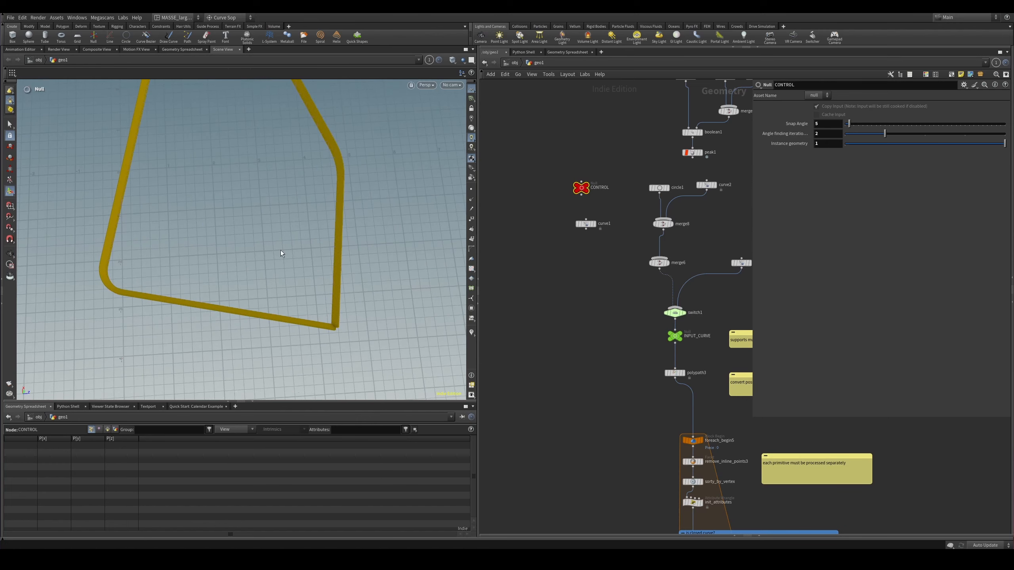
{"action": "left_click_drag", "start_coordinate": [281, 250], "coordinate": [263, 235], "text": "alt"}
{"action": "left_click_drag", "start_coordinate": [311, 174], "coordinate": [281, 211], "text": "alt"}
{"action": "key", "text": "v"}
{"action": "mouse_move", "coordinate": [314, 186]}
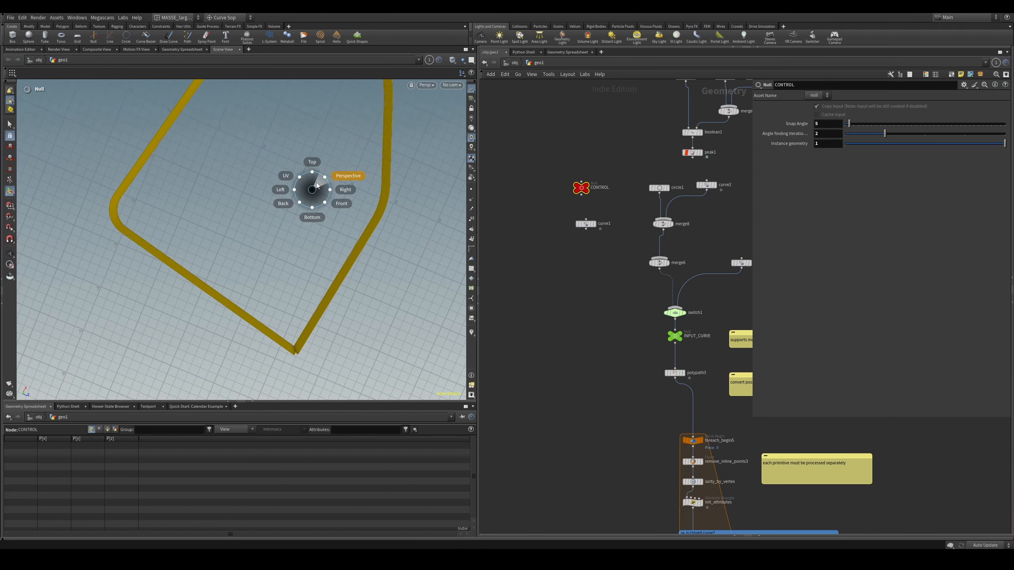
{"action": "left_click", "coordinate": [312, 162]}
{"action": "key", "text": "s"}
{"action": "scroll", "coordinate": [319, 175], "scroll_direction": "up", "scroll_amount": 5}
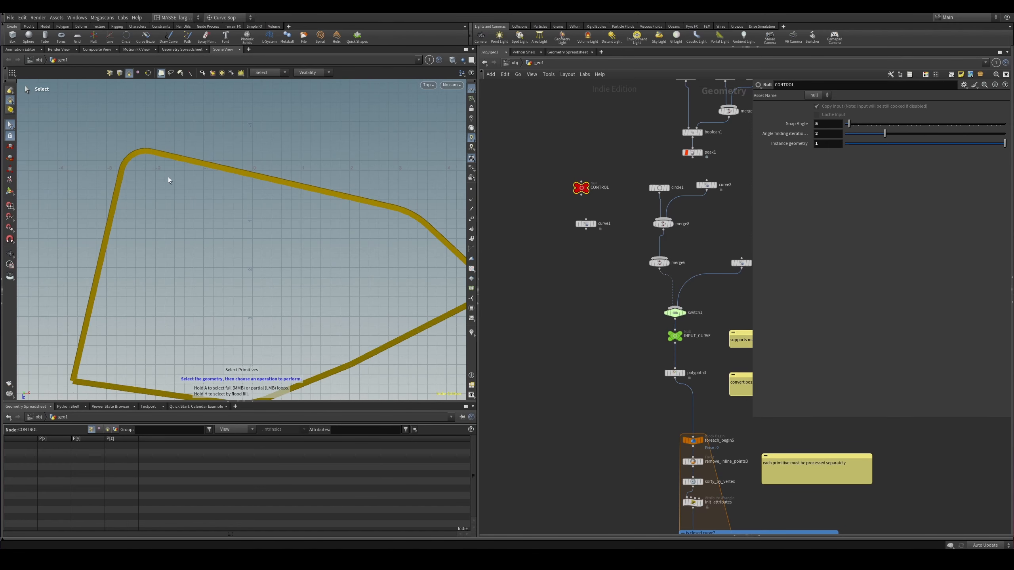
{"action": "scroll", "coordinate": [168, 180], "scroll_direction": "down", "scroll_amount": 3}
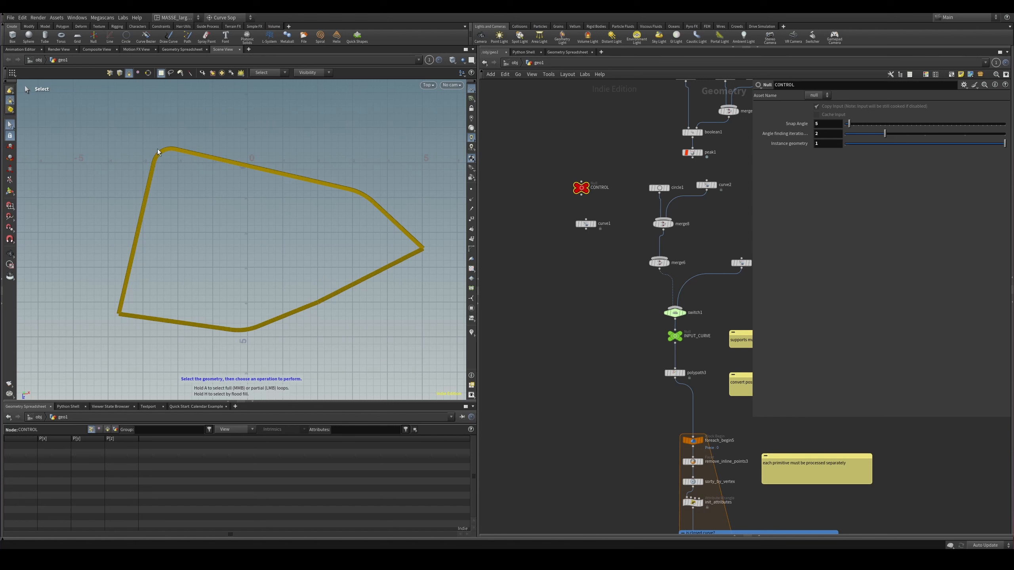
{"action": "key", "text": "1"}
{"action": "middle_click_drag", "start_coordinate": [168, 151], "coordinate": [192, 163], "text": "alt"}
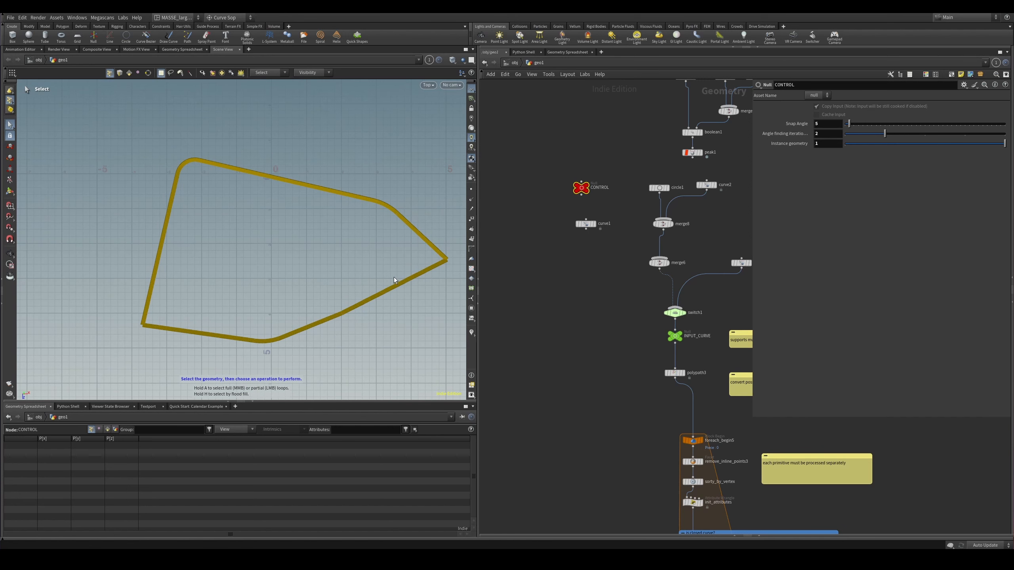
- Set the CONTROL node's Instance geometry to 0 and look over the pipe network in the Perspective view
{"action": "scroll", "coordinate": [660, 196], "scroll_direction": "up", "scroll_amount": 3}
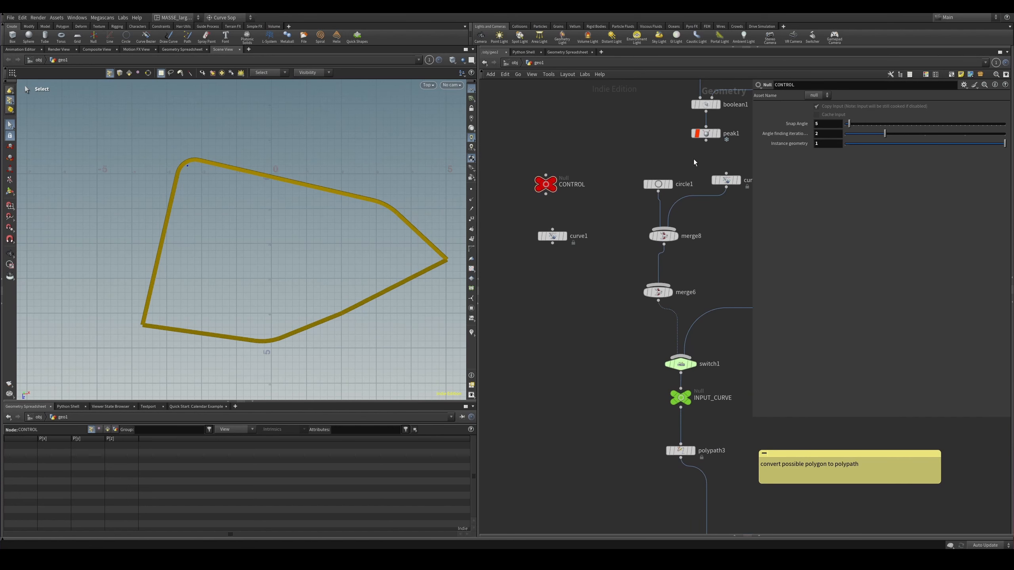
{"action": "middle_click_drag", "start_coordinate": [340, 236], "coordinate": [330, 229], "text": "alt"}
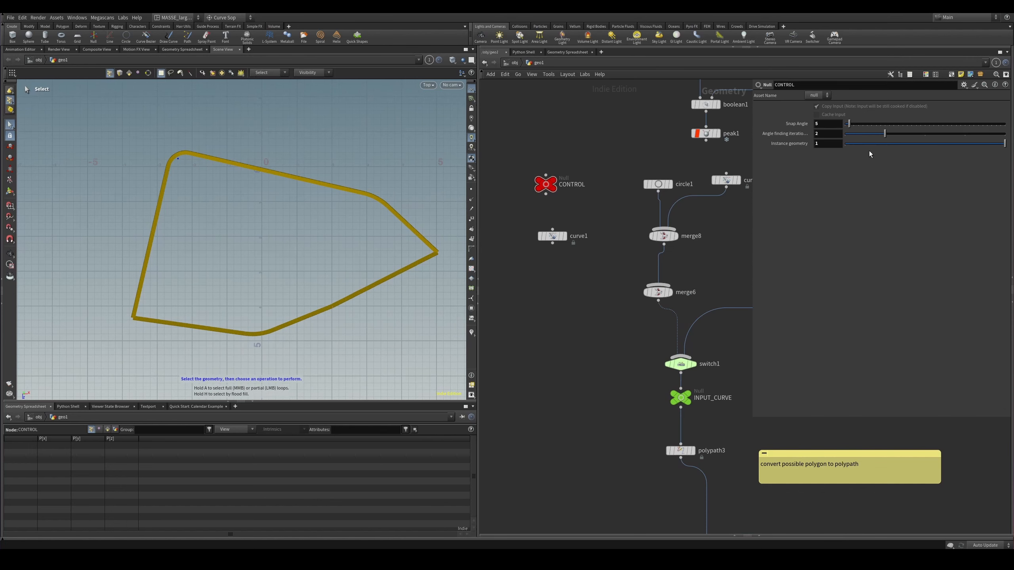
{"action": "left_click", "coordinate": [855, 144]}
{"action": "key", "text": "v"}
{"action": "left_click", "coordinate": [318, 190]}
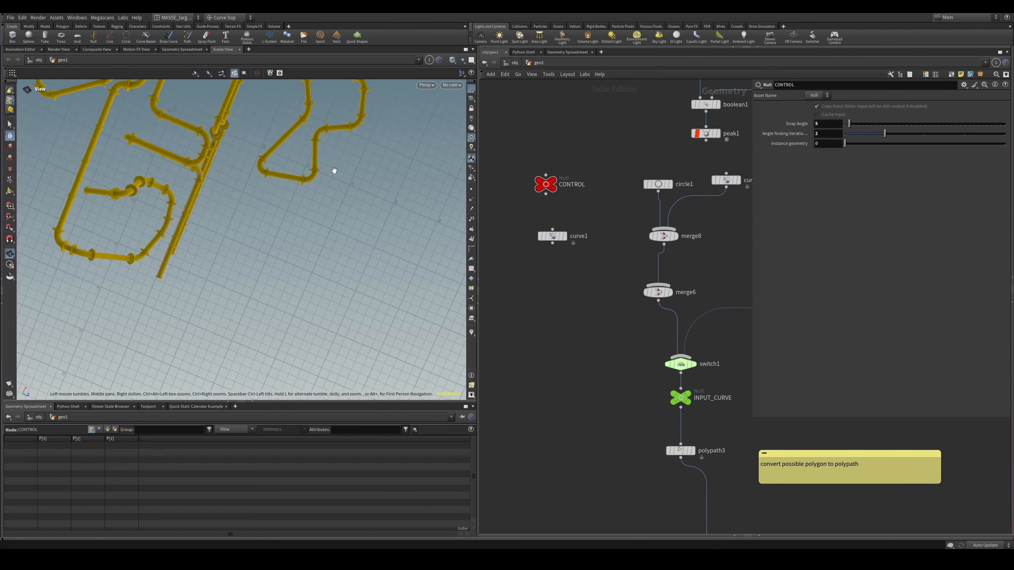
{"action": "right_click_drag", "start_coordinate": [335, 170], "coordinate": [249, 168], "text": "alt"}
{"action": "middle_click_drag", "start_coordinate": [249, 168], "coordinate": [231, 279], "text": "alt"}
{"action": "left_click_drag", "start_coordinate": [231, 280], "coordinate": [237, 208], "text": "alt"}
{"action": "right_click_drag", "start_coordinate": [278, 209], "coordinate": [324, 198], "text": "alt"}
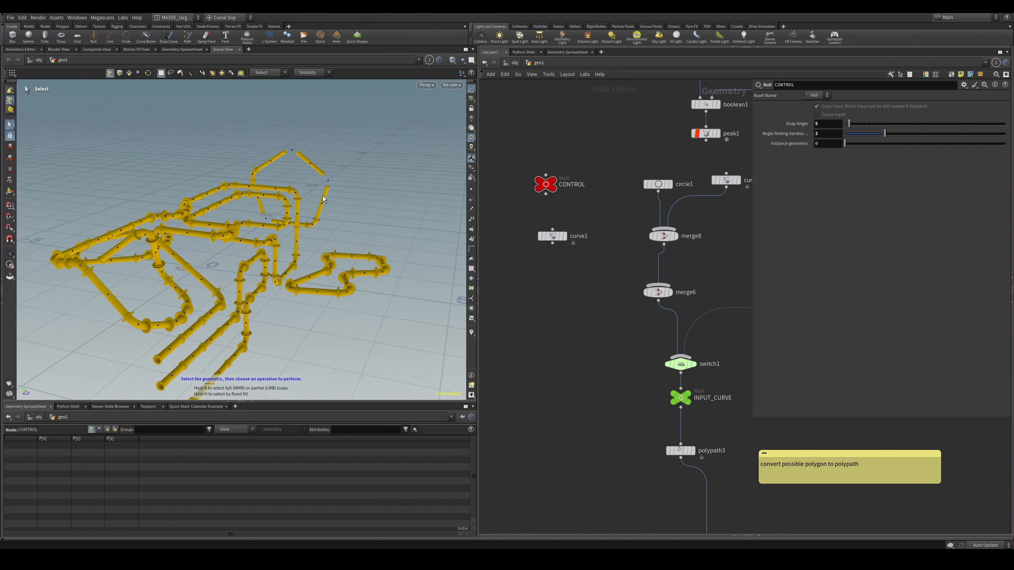
{"action": "key", "text": "3"}
{"action": "left_click_drag", "start_coordinate": [323, 198], "coordinate": [138, 276], "text": "alt"}
- Display the foreach_end1 output and frame its series of angled corner pieces in the viewport
{"action": "right_click_drag", "start_coordinate": [703, 269], "coordinate": [552, 324]}
{"action": "middle_click_drag", "start_coordinate": [553, 332], "coordinate": [543, 275]}
{"action": "right_click_drag", "start_coordinate": [542, 276], "coordinate": [691, 207]}
{"action": "middle_click_drag", "start_coordinate": [691, 208], "coordinate": [614, 215]}
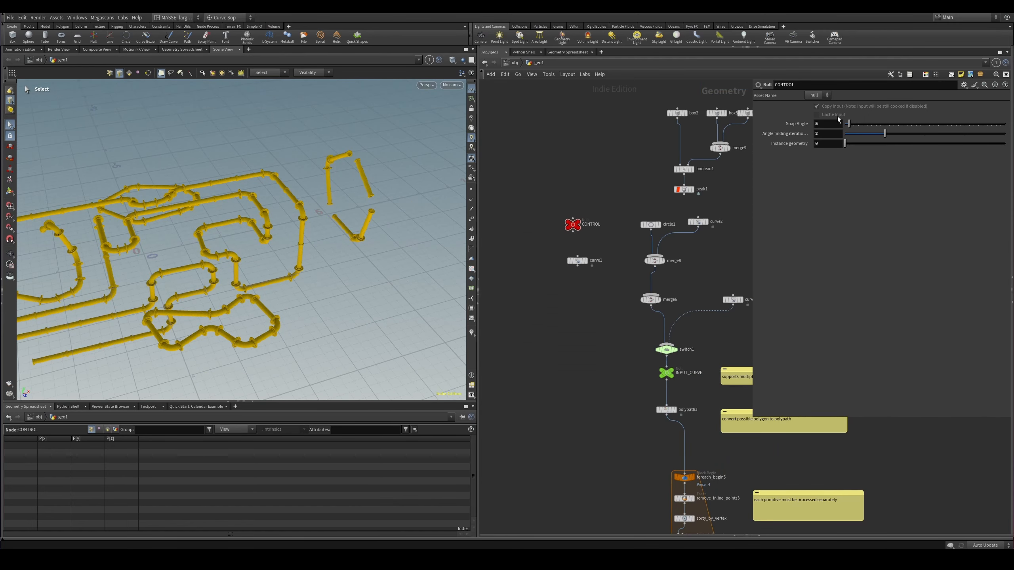
{"action": "right_click_drag", "start_coordinate": [673, 242], "coordinate": [628, 305]}
{"action": "middle_click_drag", "start_coordinate": [629, 305], "coordinate": [647, 139]}
{"action": "right_click_drag", "start_coordinate": [592, 350], "coordinate": [632, 339]}
{"action": "left_click", "coordinate": [545, 355]}
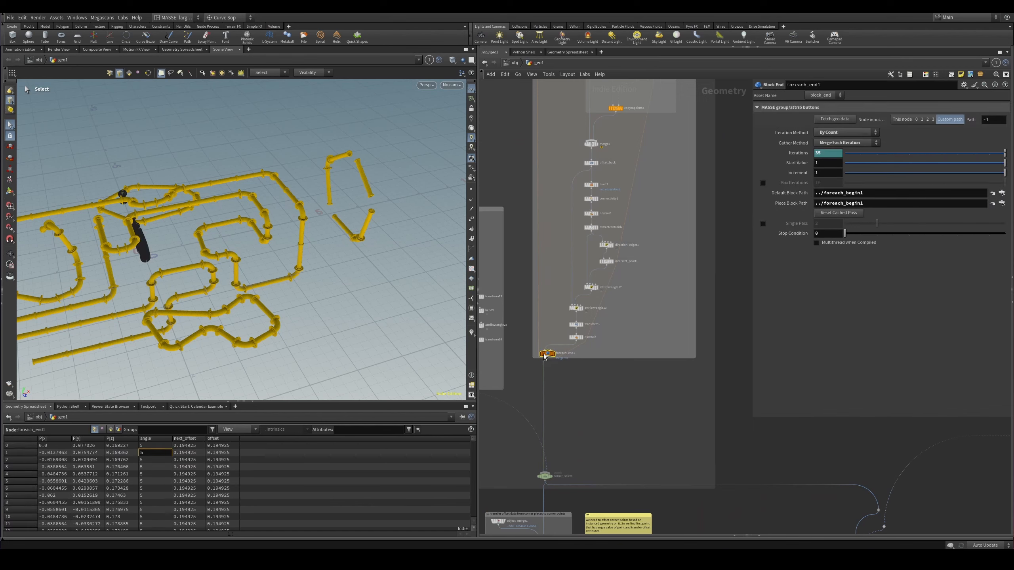
{"action": "left_click", "coordinate": [553, 354]}
{"action": "left_click_drag", "start_coordinate": [175, 267], "coordinate": [232, 216], "text": "alt"}
{"action": "key", "text": "space+g"}
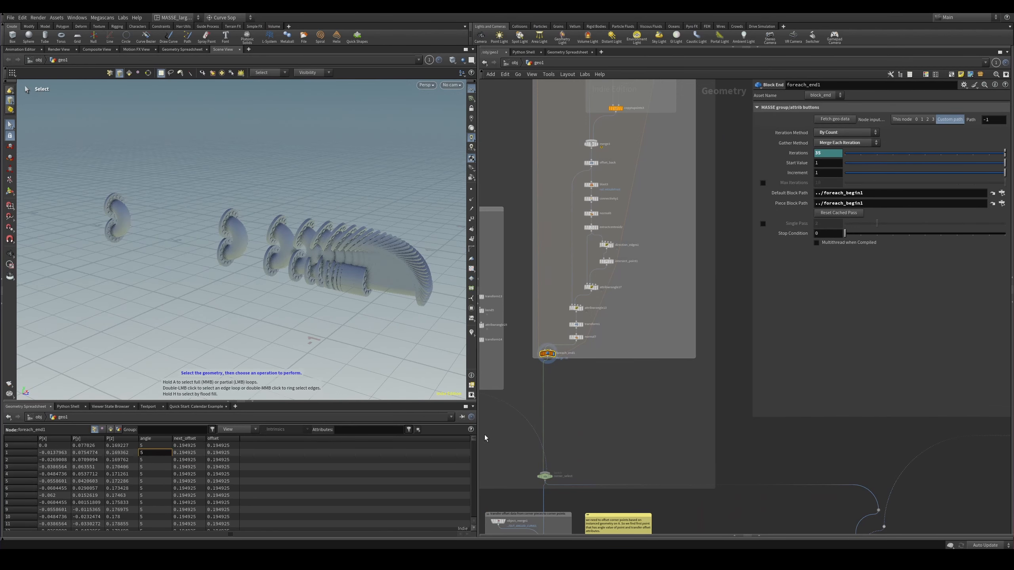
- Display the curve3 node's shape and frame it in the viewport
{"action": "right_click_drag", "start_coordinate": [646, 353], "coordinate": [620, 376]}
{"action": "middle_click_drag", "start_coordinate": [607, 168], "coordinate": [570, 340]}
{"action": "right_click_drag", "start_coordinate": [563, 223], "coordinate": [630, 147]}
{"action": "middle_click_drag", "start_coordinate": [630, 159], "coordinate": [554, 257]}
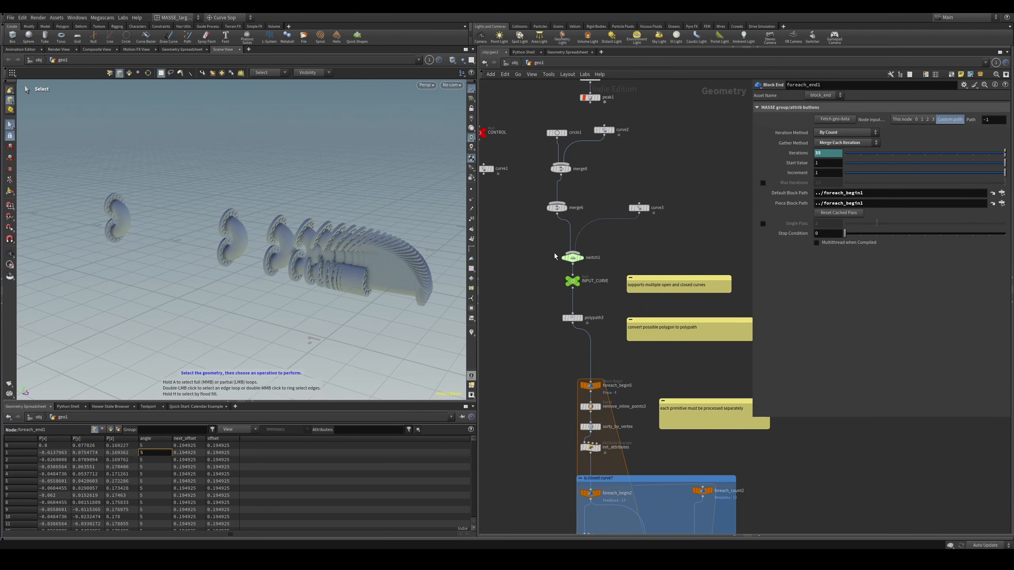
{"action": "left_click", "coordinate": [638, 208]}
{"action": "key", "text": "r"}
{"action": "key", "text": "space+g"}
- Display switch1, INPUT_CURVE and polypath3 one after another and look over the input curves
{"action": "right_click_drag", "start_coordinate": [537, 256], "coordinate": [531, 258]}
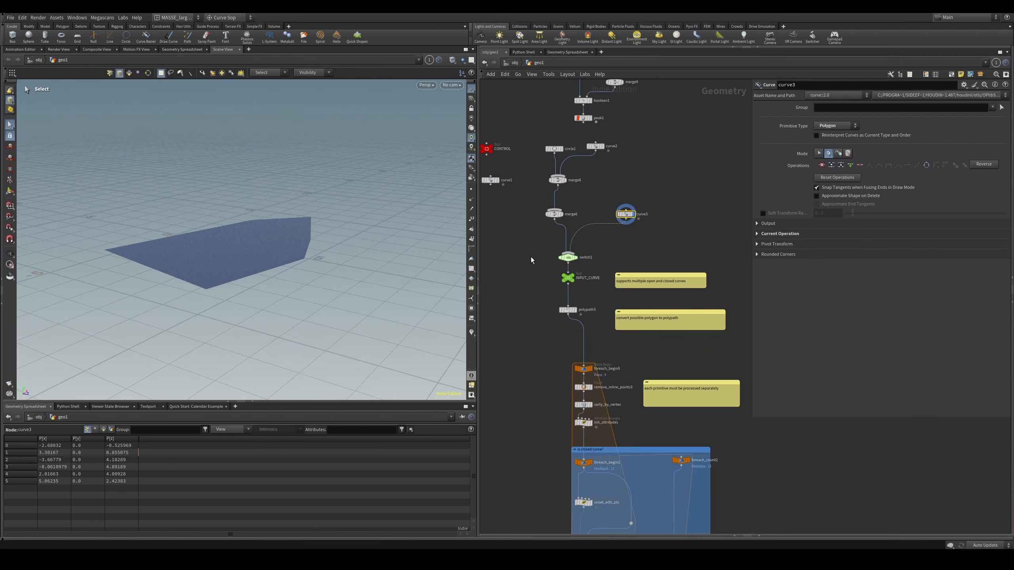
{"action": "left_click", "coordinate": [567, 257]}
{"action": "key", "text": "r"}
{"action": "scroll", "coordinate": [589, 266], "scroll_direction": "up", "scroll_amount": 2}
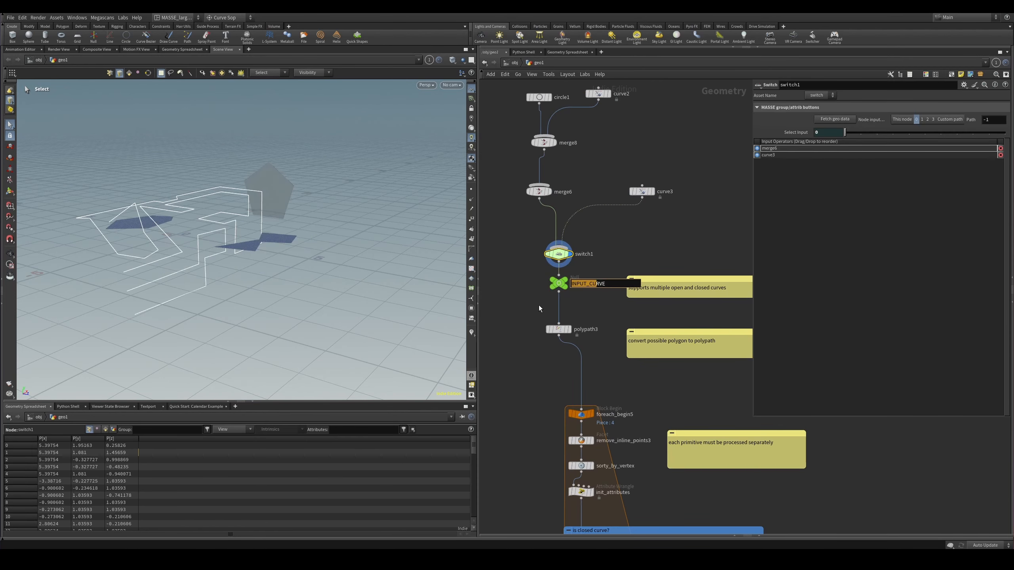
{"action": "left_click", "coordinate": [556, 285]}
{"action": "key", "text": "r"}
{"action": "left_click", "coordinate": [559, 330]}
{"action": "key", "text": "r"}
{"action": "left_click_drag", "start_coordinate": [224, 231], "coordinate": [181, 253], "text": "alt"}
{"action": "right_click_drag", "start_coordinate": [181, 254], "coordinate": [215, 244], "text": "alt"}
{"action": "left_click_drag", "start_coordinate": [215, 244], "coordinate": [195, 226], "text": "alt"}
- Display the OUT_ANGLED_CURVES null at the end of the angle-snapping network
{"action": "scroll", "coordinate": [517, 408], "scroll_direction": "down", "scroll_amount": 3}
{"action": "middle_click_drag", "start_coordinate": [517, 408], "coordinate": [539, 234]}
{"action": "scroll", "coordinate": [538, 234], "scroll_direction": "up", "scroll_amount": 2}
{"action": "middle_click_drag", "start_coordinate": [532, 296], "coordinate": [518, 197]}
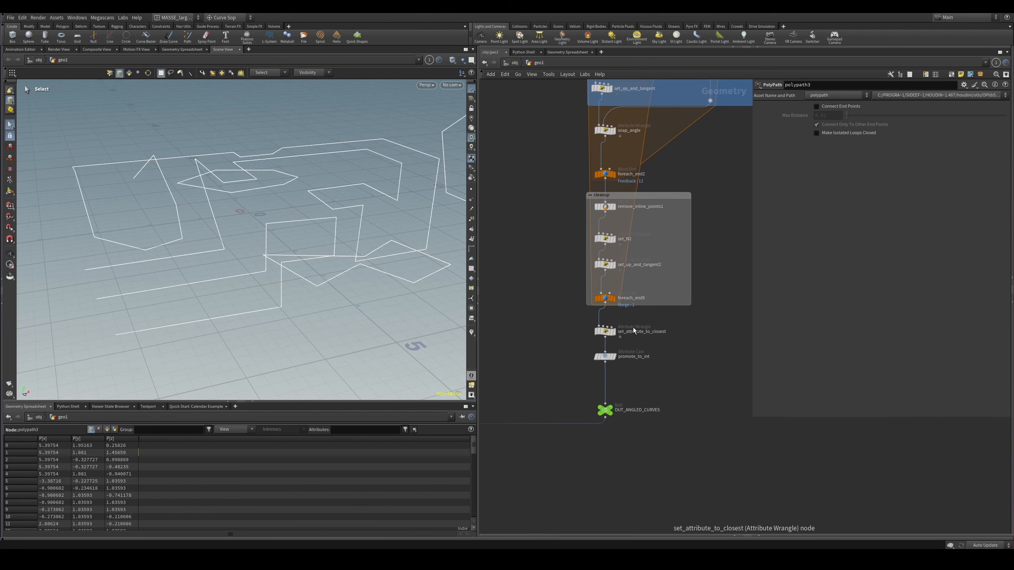
{"action": "scroll", "coordinate": [633, 330], "scroll_direction": "up", "scroll_amount": 2}
{"action": "middle_click_drag", "start_coordinate": [672, 340], "coordinate": [673, 248]}
{"action": "left_click_drag", "start_coordinate": [659, 319], "coordinate": [581, 394]}
{"action": "key", "text": "r"}
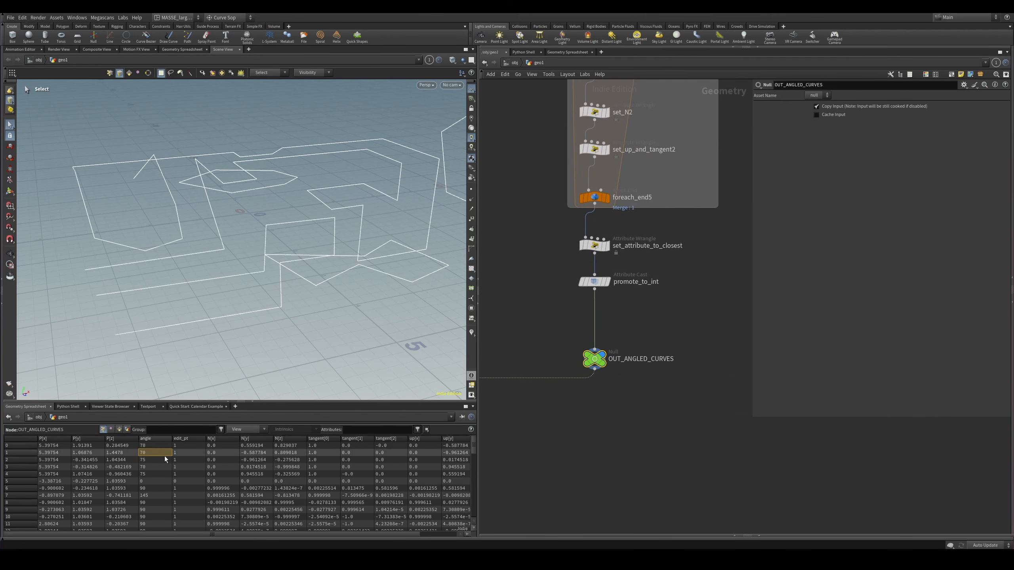
- Read through the angle attribute of the OUT_ANGLED_CURVES points in the Geometry Spreadsheet
{"action": "scroll", "coordinate": [543, 428], "scroll_direction": "down", "scroll_amount": 5}
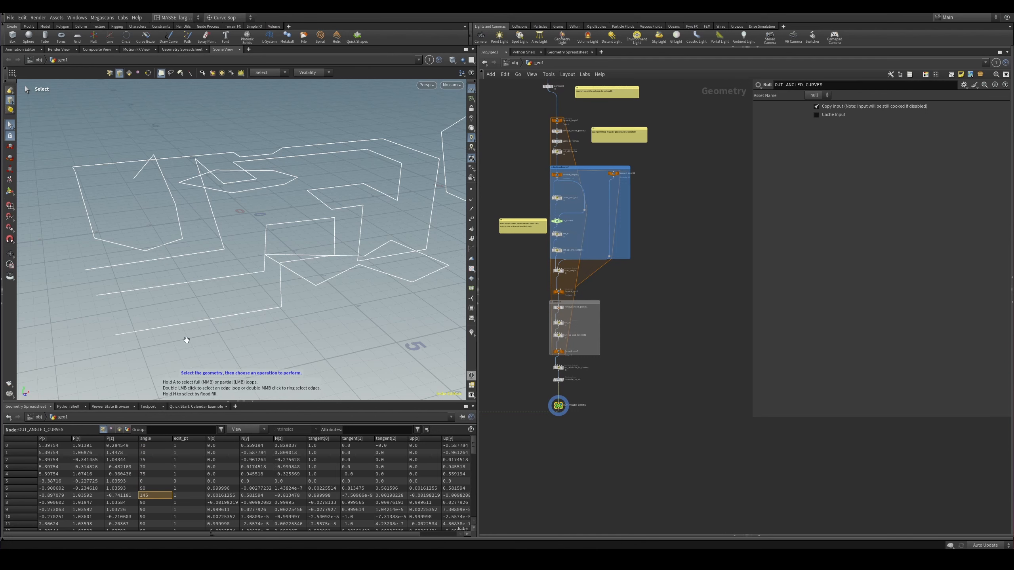
{"action": "scroll", "coordinate": [215, 482], "scroll_direction": "down", "scroll_amount": 3}
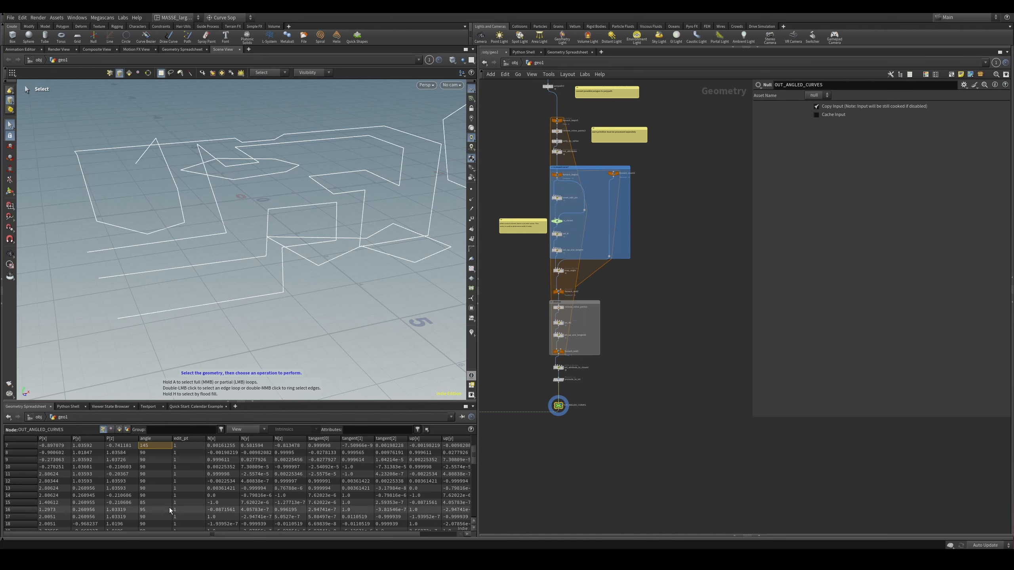
{"action": "mouse_move", "coordinate": [474, 456]}
{"action": "left_mouse_down"}
{"action": "mouse_move", "coordinate": [487, 520]}
{"action": "mouse_move", "coordinate": [480, 448]}
{"action": "left_mouse_up"}
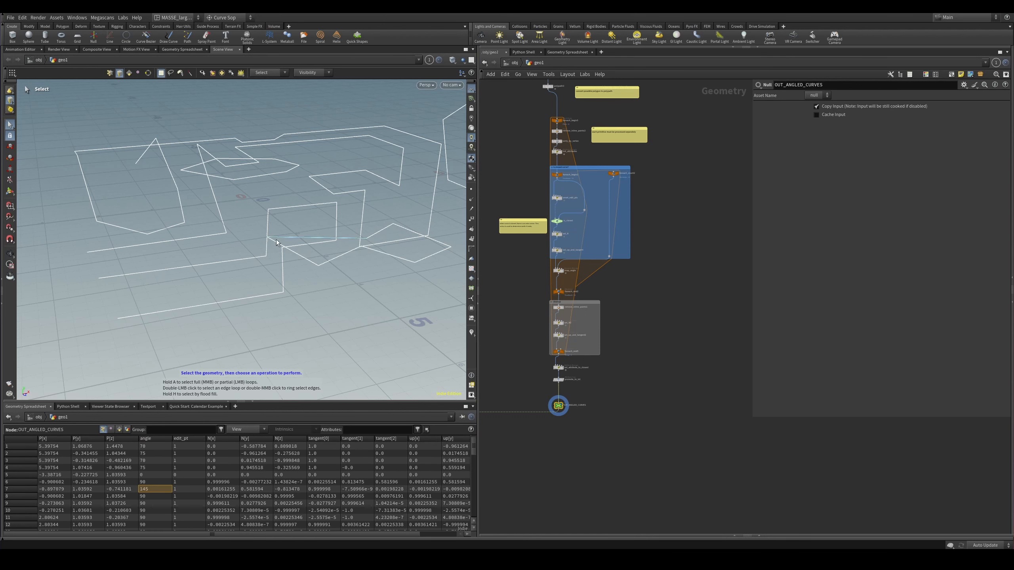
- Display the single curve extracted by foreach_begin5 and view it from the Top view
{"action": "scroll", "coordinate": [607, 282], "scroll_direction": "up", "scroll_amount": 6}
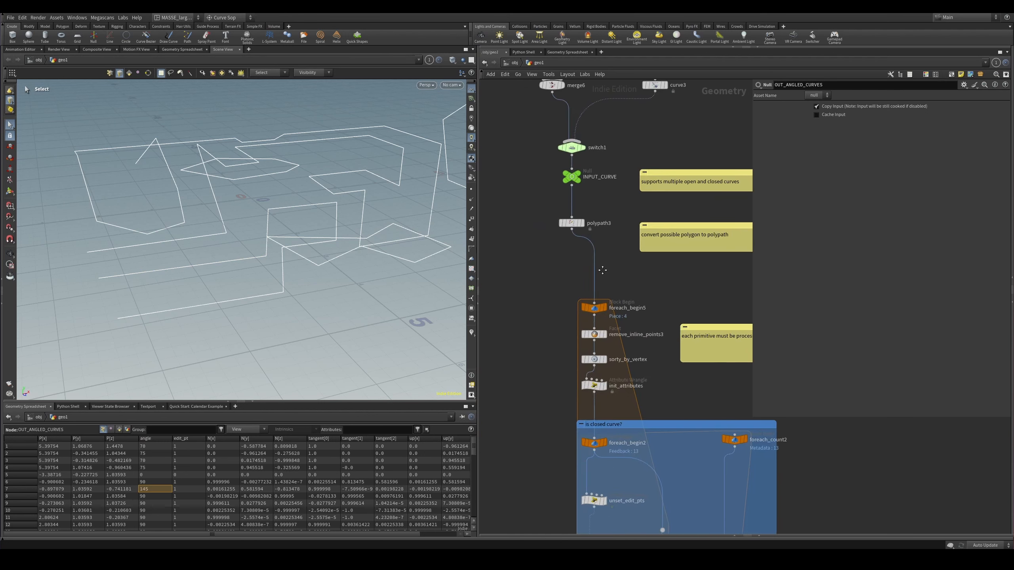
{"action": "left_click", "coordinate": [595, 307]}
{"action": "middle_click_drag", "start_coordinate": [529, 286], "coordinate": [597, 360]}
{"action": "scroll", "coordinate": [597, 359], "scroll_direction": "down", "scroll_amount": 1}
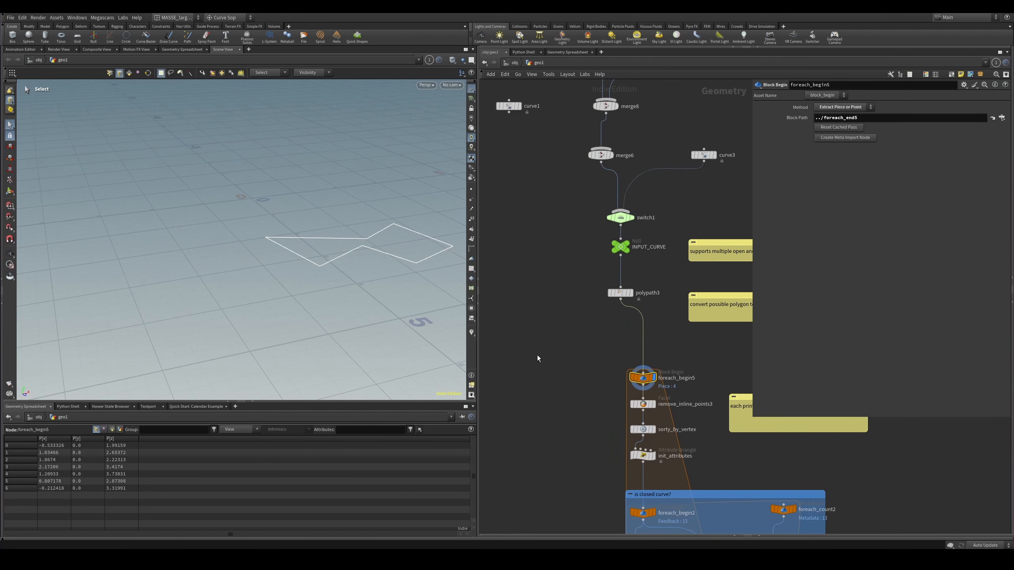
{"action": "key", "text": "v"}
{"action": "left_click", "coordinate": [368, 272]}
{"action": "left_click", "coordinate": [368, 244]}
{"action": "middle_click_drag", "start_coordinate": [351, 249], "coordinate": [259, 277], "text": "alt"}
{"action": "right_click_drag", "start_coordinate": [260, 277], "coordinate": [352, 279], "text": "alt"}
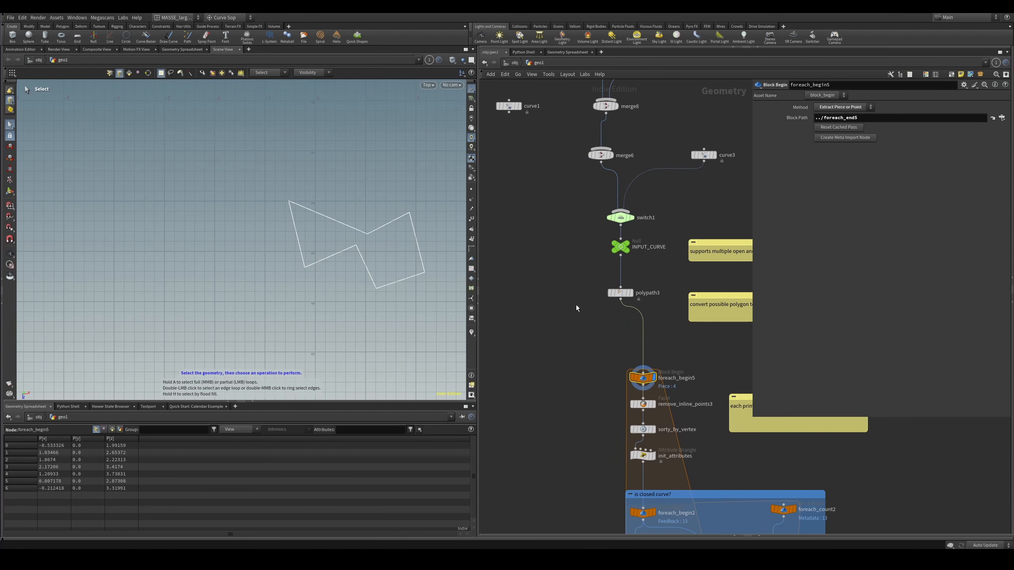
- Wire curve1 into INPUT_CURVE in place of switch1, display polypath3 and frame the curve
{"action": "key", "text": "Tab"}
{"action": "left_click_drag", "start_coordinate": [509, 106], "coordinate": [618, 240]}
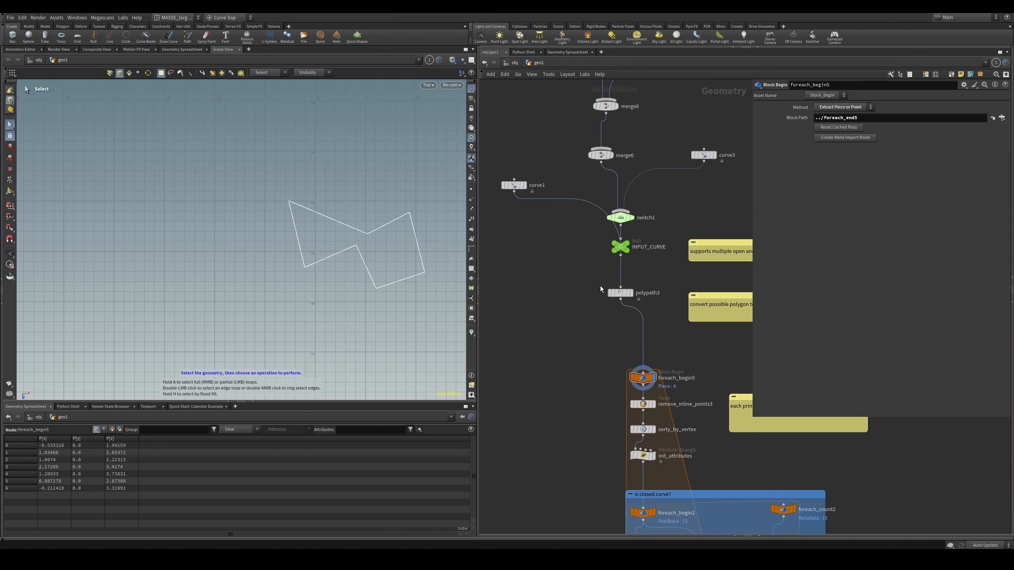
{"action": "left_click", "coordinate": [630, 293]}
{"action": "right_click_drag", "start_coordinate": [301, 165], "coordinate": [260, 192], "text": "alt"}
{"action": "middle_click_drag", "start_coordinate": [261, 192], "coordinate": [237, 324], "text": "alt"}
{"action": "right_click_drag", "start_coordinate": [237, 325], "coordinate": [297, 268], "text": "alt"}
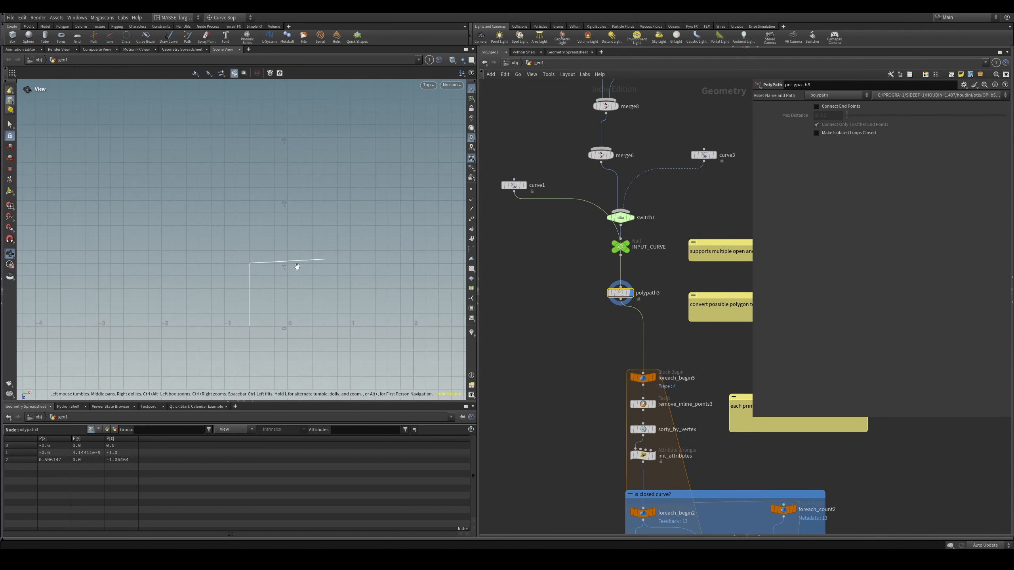
{"action": "right_click_drag", "start_coordinate": [273, 315], "coordinate": [321, 331], "text": "alt"}
{"action": "middle_click_drag", "start_coordinate": [321, 331], "coordinate": [276, 260], "text": "alt"}
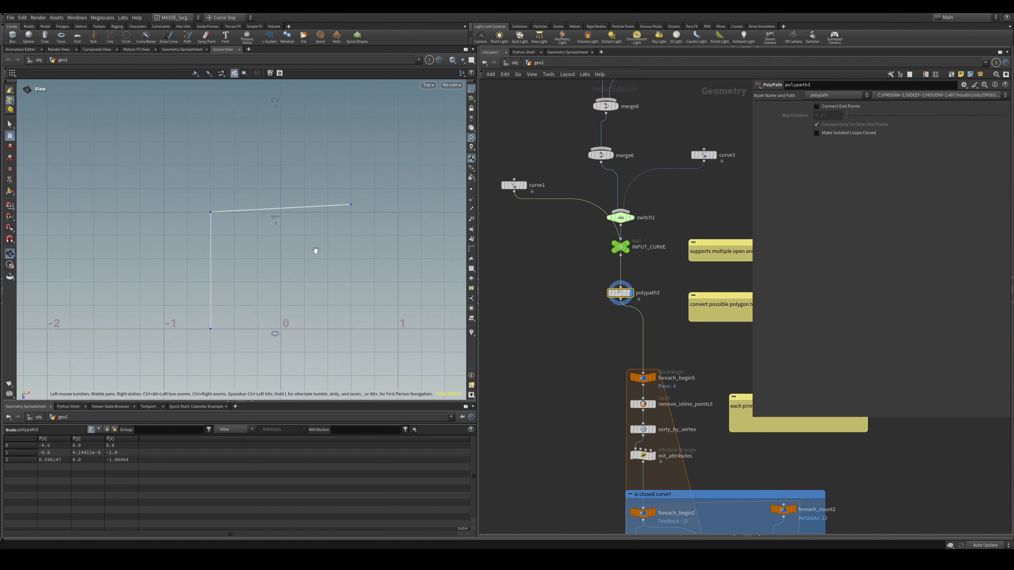
- Move curve1's free end point on the near-horizontal segment to about X 0.59, Z -1.18
{"action": "middle_click_drag", "start_coordinate": [544, 268], "coordinate": [558, 294]}
{"action": "left_click", "coordinate": [528, 211]}
{"action": "right_click_drag", "start_coordinate": [346, 203], "coordinate": [391, 199], "text": "alt"}
{"action": "key", "text": "Return"}
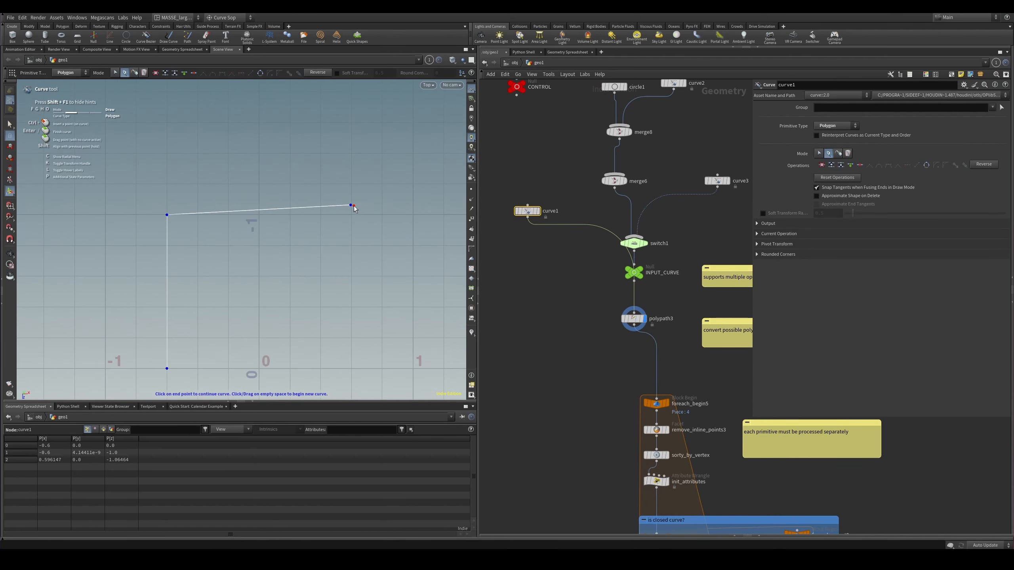
{"action": "middle_click_drag", "start_coordinate": [351, 204], "coordinate": [351, 200]}
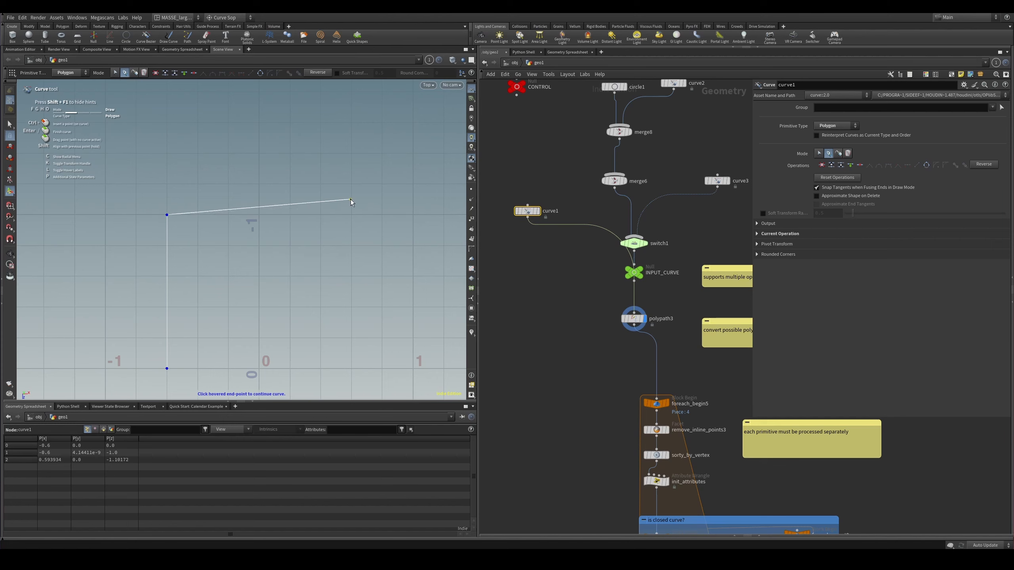
- Set the CONTROL node's Snap Angle to 45
{"action": "scroll", "coordinate": [546, 273], "scroll_direction": "down", "scroll_amount": 2}
{"action": "middle_click_drag", "start_coordinate": [546, 272], "coordinate": [595, 349]}
{"action": "scroll", "coordinate": [605, 254], "scroll_direction": "up", "scroll_amount": 3}
{"action": "left_click_drag", "start_coordinate": [607, 258], "coordinate": [551, 174]}
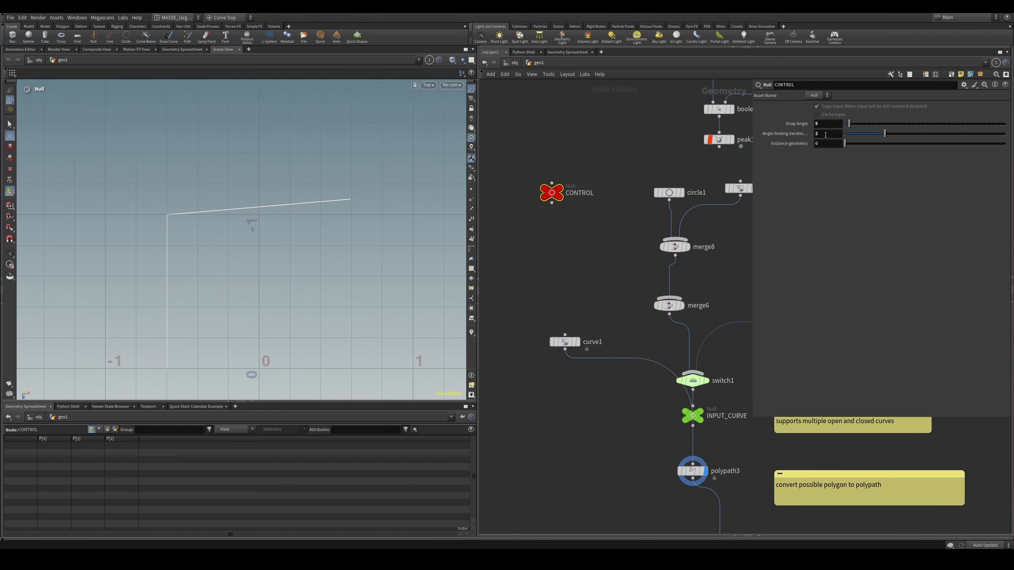
{"action": "type", "text": "45"}
{"action": "key", "text": "Return"}
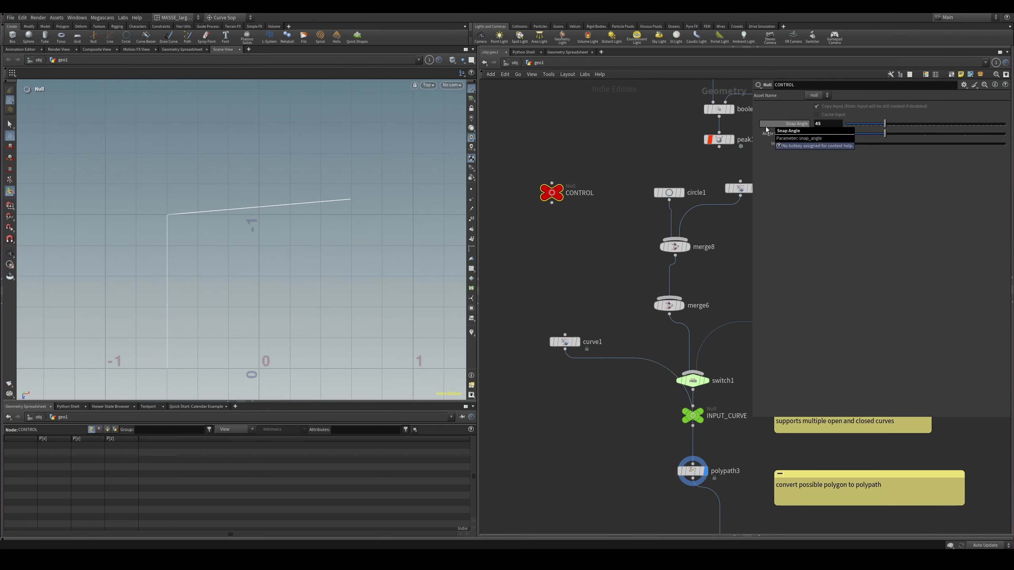
- Examine curve1's corner in the viewport together with the CONTROL node's snap angle setting
{"action": "scroll", "coordinate": [565, 398], "scroll_direction": "down", "scroll_amount": 5}
{"action": "middle_click_drag", "start_coordinate": [565, 399], "coordinate": [544, 335]}
{"action": "scroll", "coordinate": [544, 338], "scroll_direction": "up", "scroll_amount": 3}
{"action": "left_click", "coordinate": [524, 267]}
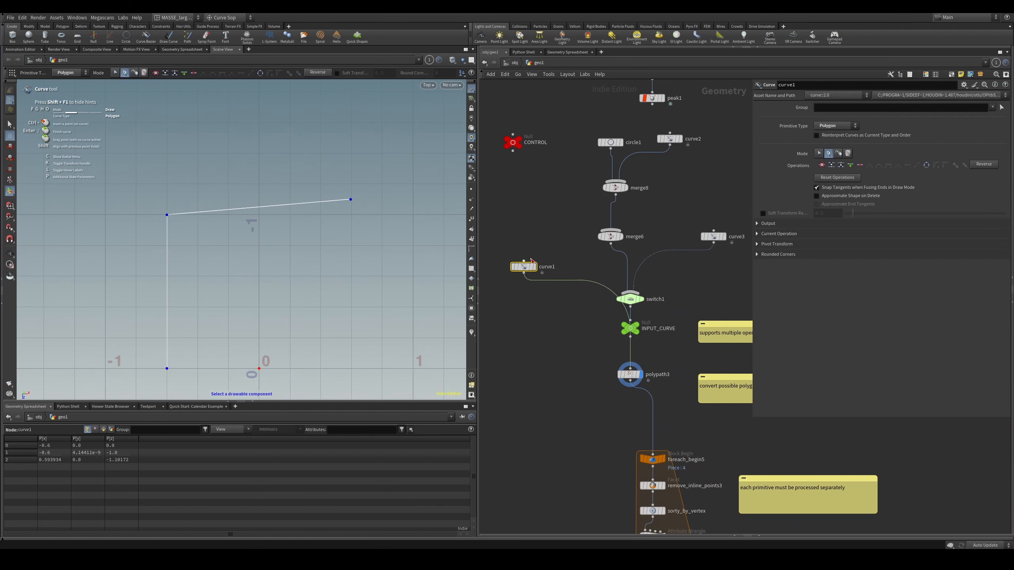
{"action": "scroll", "coordinate": [358, 244], "scroll_direction": "down", "scroll_amount": 3}
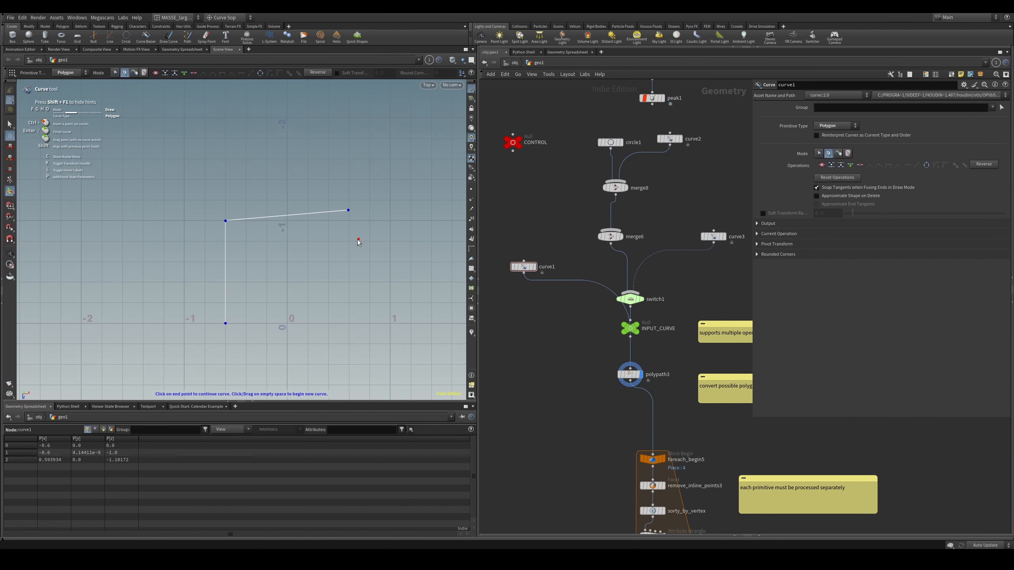
{"action": "middle_click_drag", "start_coordinate": [579, 180], "coordinate": [591, 205]}
{"action": "left_click_drag", "start_coordinate": [573, 203], "coordinate": [519, 161]}
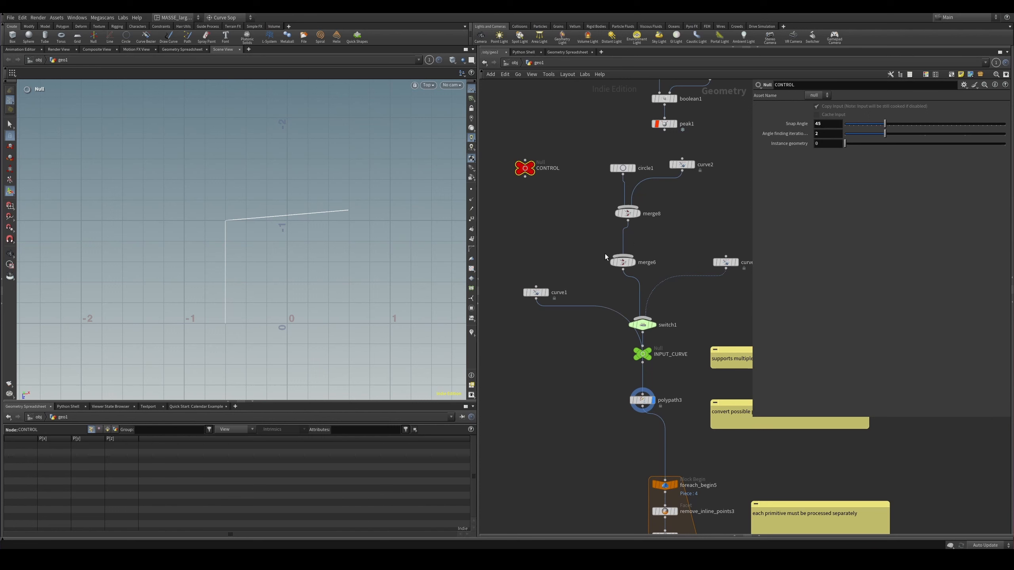
{"action": "middle_click_drag", "start_coordinate": [605, 257], "coordinate": [616, 241]}
{"action": "scroll", "coordinate": [293, 230], "scroll_direction": "up", "scroll_amount": 3}
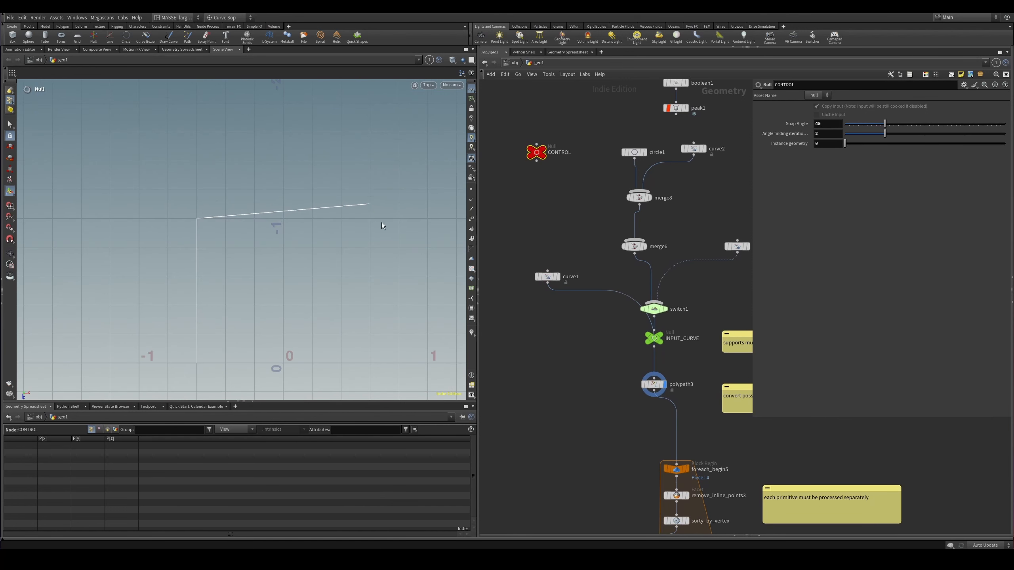
- Display the results of foreach_end2 and foreach_end5 to check the snapped corner of curve1
{"action": "scroll", "coordinate": [586, 385], "scroll_direction": "down", "scroll_amount": 5}
{"action": "middle_click_drag", "start_coordinate": [563, 503], "coordinate": [537, 177]}
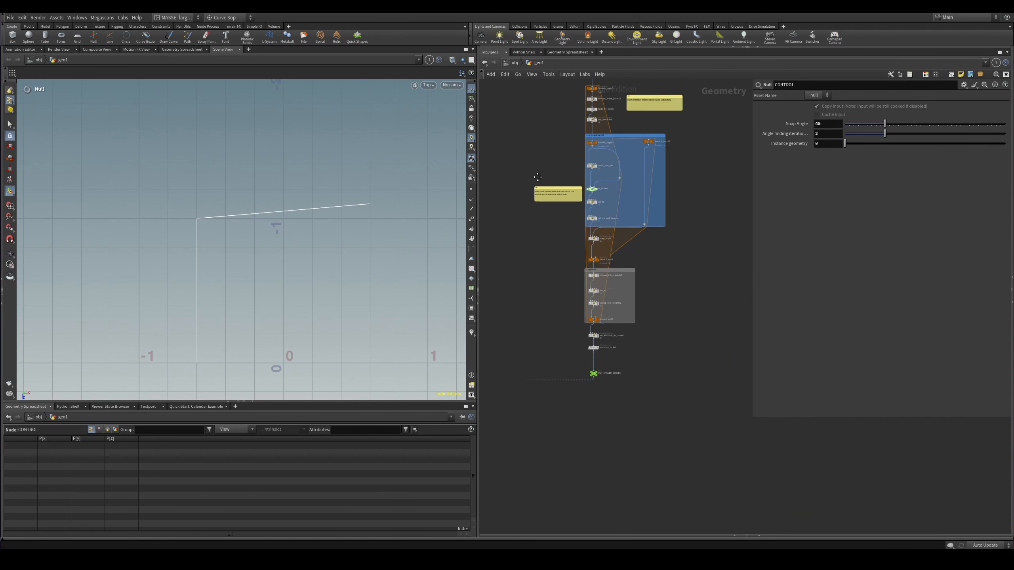
{"action": "scroll", "coordinate": [587, 303], "scroll_direction": "up", "scroll_amount": 3}
{"action": "middle_click_drag", "start_coordinate": [647, 239], "coordinate": [639, 263]}
{"action": "left_click", "coordinate": [591, 252]}
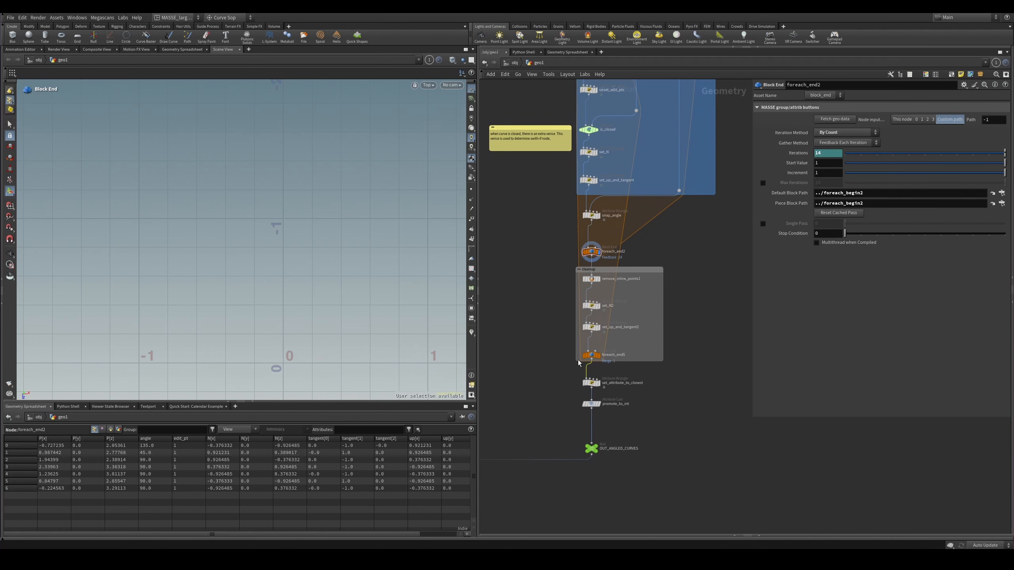
{"action": "left_click", "coordinate": [592, 354]}
{"action": "left_click", "coordinate": [598, 252]}
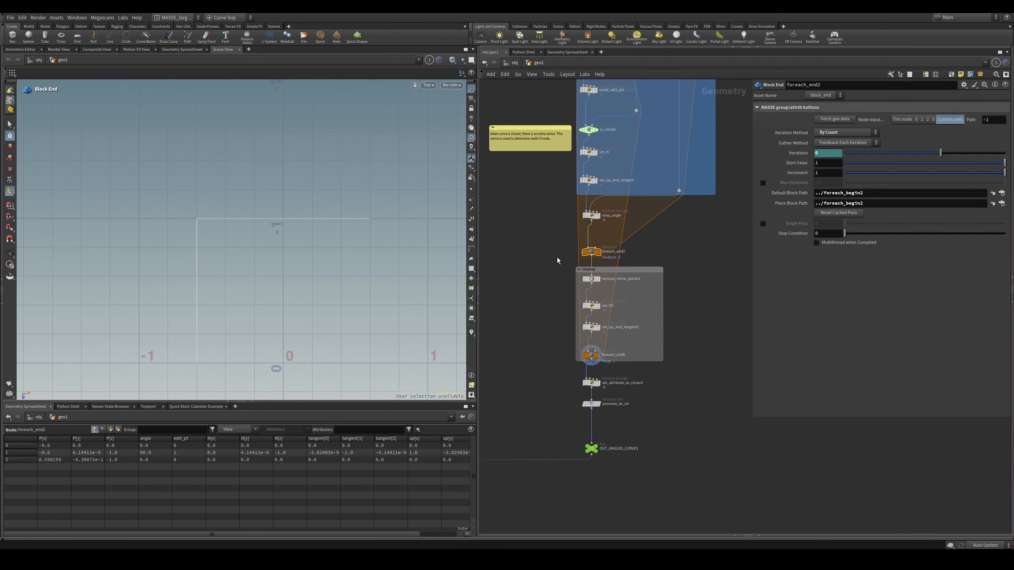
- Display set_up_and_tangent and enable Single Pass at 0 on foreach_end2
{"action": "scroll", "coordinate": [569, 208], "scroll_direction": "up", "scroll_amount": 3}
{"action": "left_click", "coordinate": [615, 161]}
{"action": "left_click", "coordinate": [607, 284]}
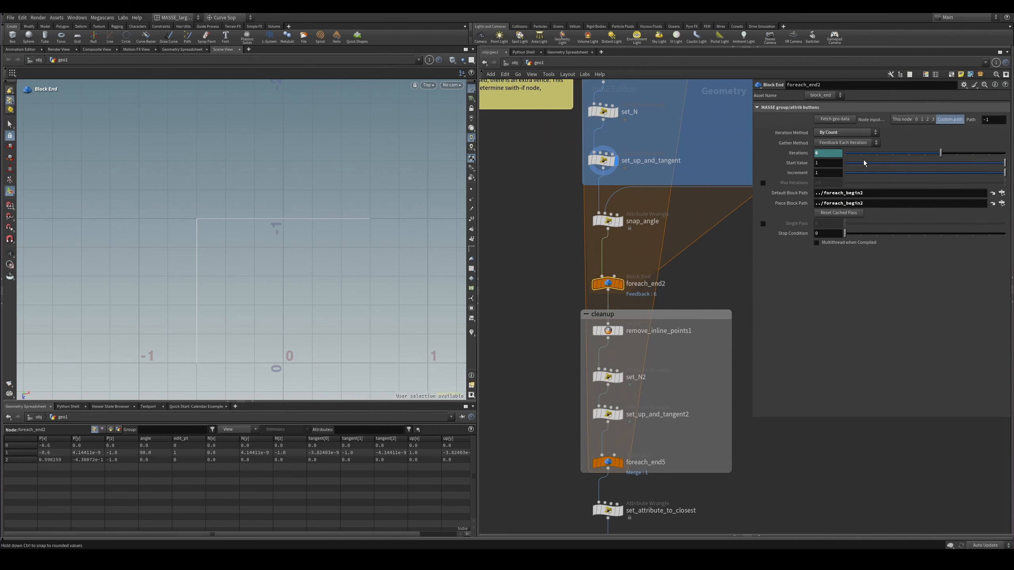
{"action": "left_click", "coordinate": [762, 223]}
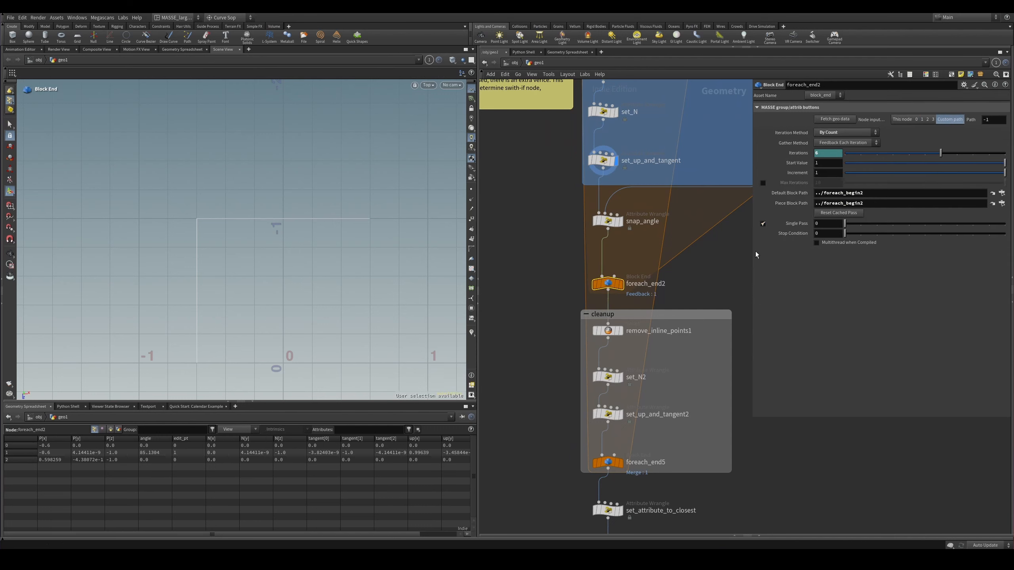
- Open the set_up_and_tangent wrangle and examine its VEX code alongside curve1's corner
{"action": "scroll", "coordinate": [672, 282], "scroll_direction": "up", "scroll_amount": 2}
{"action": "left_click_drag", "start_coordinate": [645, 247], "coordinate": [611, 272]}
{"action": "left_click_drag", "start_coordinate": [632, 170], "coordinate": [599, 199]}
{"action": "scroll", "coordinate": [413, 194], "scroll_direction": "up", "scroll_amount": 3}
{"action": "middle_click_drag", "start_coordinate": [413, 194], "coordinate": [374, 219], "text": "alt"}
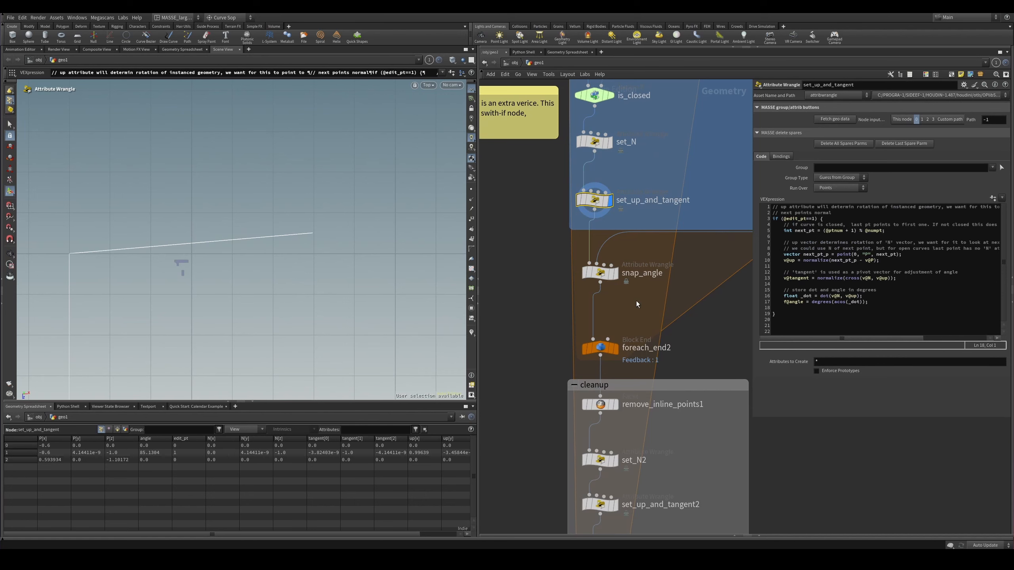
- Display the snap_angle result with selectable points and show the attribute vectors at the curve's corner
{"action": "left_click_drag", "start_coordinate": [636, 301], "coordinate": [549, 251]}
{"action": "scroll", "coordinate": [309, 268], "scroll_direction": "down", "scroll_amount": 2}
{"action": "key", "text": "s"}
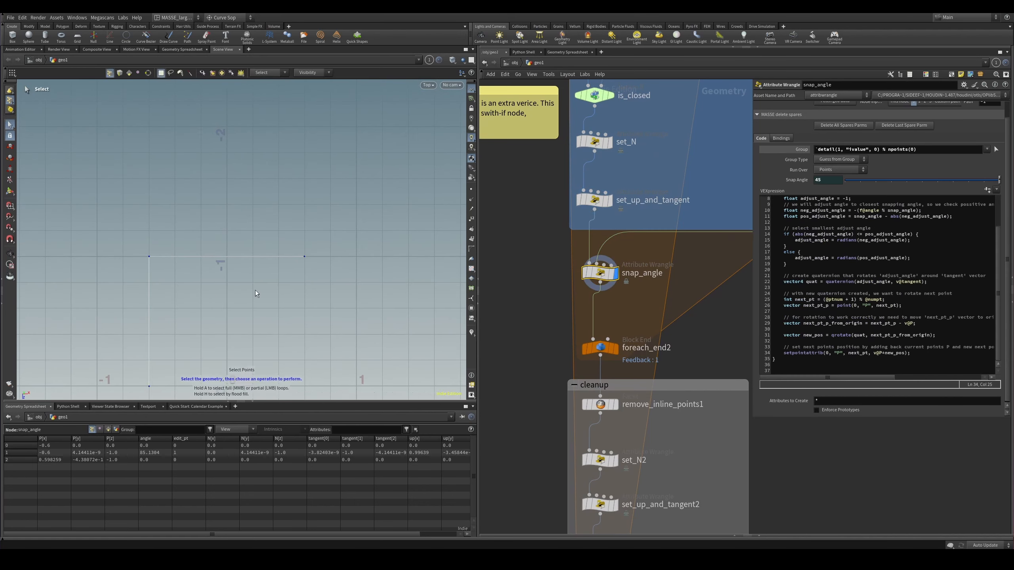
{"action": "left_click", "coordinate": [471, 332]}
- Select foreach_begin5 and examine the first nodes of its loop together with the unsnapped curve
{"action": "scroll", "coordinate": [523, 280], "scroll_direction": "down", "scroll_amount": 3}
{"action": "middle_click_drag", "start_coordinate": [524, 279], "coordinate": [549, 519]}
{"action": "scroll", "coordinate": [572, 252], "scroll_direction": "up", "scroll_amount": 3}
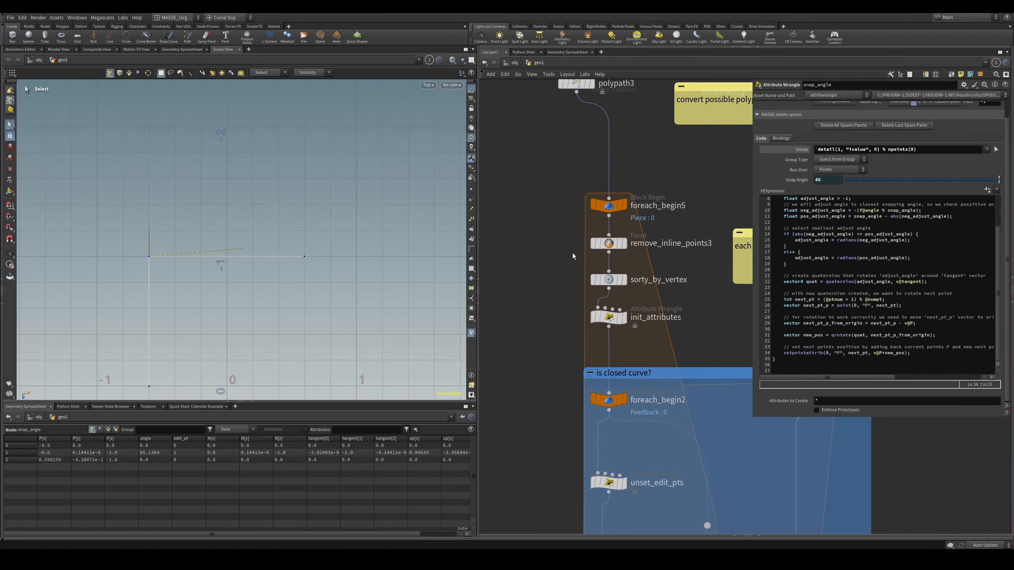
{"action": "middle_click_drag", "start_coordinate": [554, 283], "coordinate": [546, 298]}
{"action": "middle_click_drag", "start_coordinate": [537, 194], "coordinate": [534, 179]}
{"action": "left_click", "coordinate": [592, 199]}
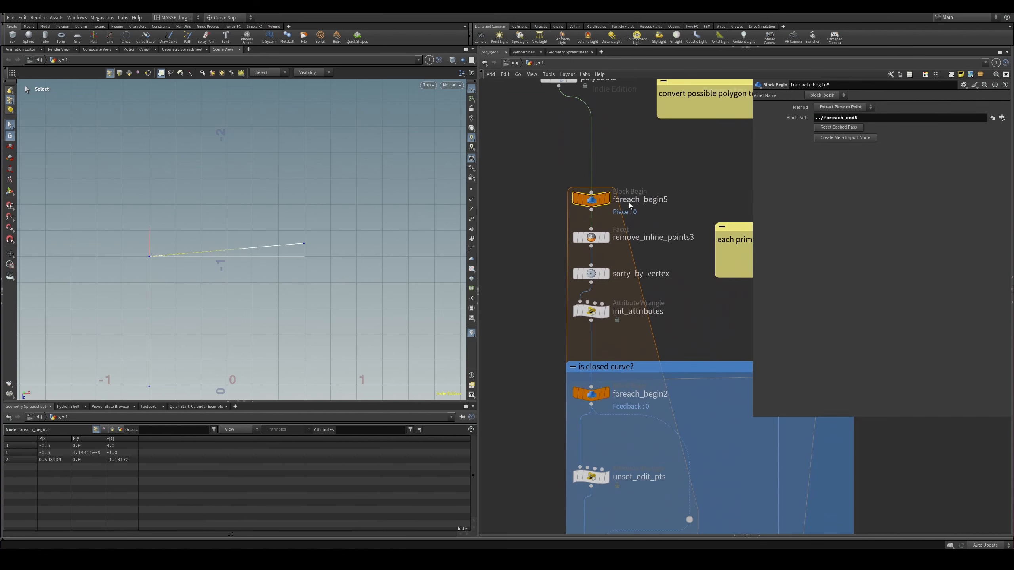
{"action": "scroll", "coordinate": [656, 252], "scroll_direction": "down", "scroll_amount": 1}
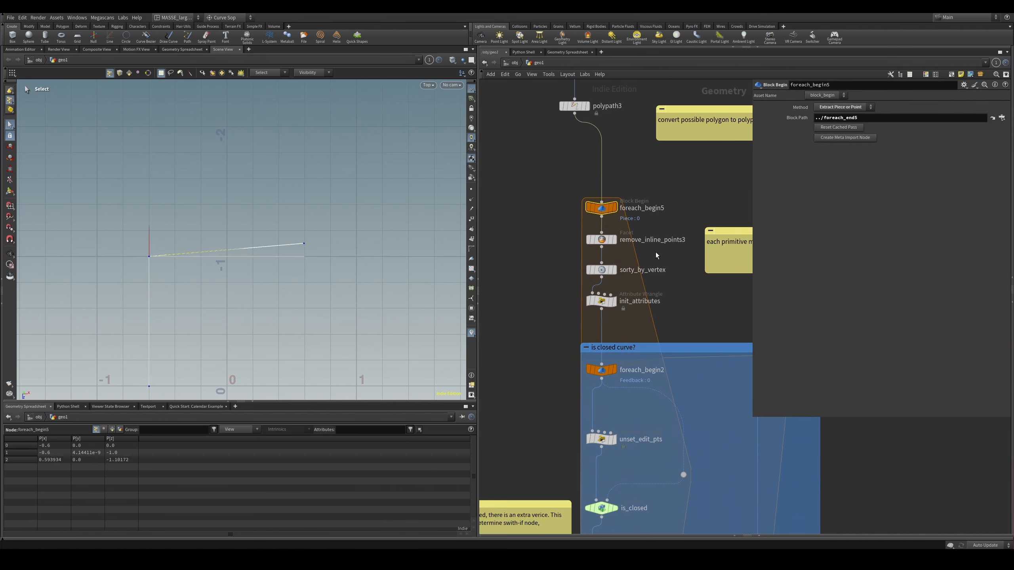
{"action": "scroll", "coordinate": [657, 258], "scroll_direction": "up", "scroll_amount": 2}
{"action": "scroll", "coordinate": [659, 263], "scroll_direction": "down", "scroll_amount": 5}
{"action": "middle_click_drag", "start_coordinate": [666, 337], "coordinate": [612, 186]}
{"action": "middle_click_drag", "start_coordinate": [546, 110], "coordinate": [548, 240]}
{"action": "scroll", "coordinate": [548, 240], "scroll_direction": "up", "scroll_amount": 3}
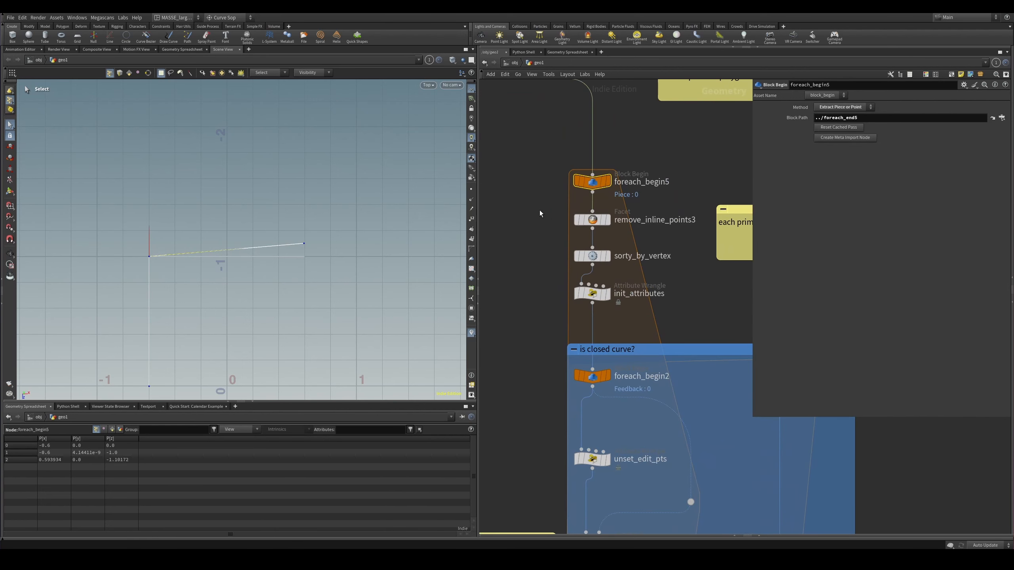
- Display remove_inline_points3 and examine its Remove Inline Points settings alongside the whole curve
{"action": "left_click", "coordinate": [592, 220]}
{"action": "left_click", "coordinate": [607, 220]}
{"action": "middle_click_drag", "start_coordinate": [240, 325], "coordinate": [261, 245]}
{"action": "scroll", "coordinate": [260, 244], "scroll_direction": "up", "scroll_amount": 2}
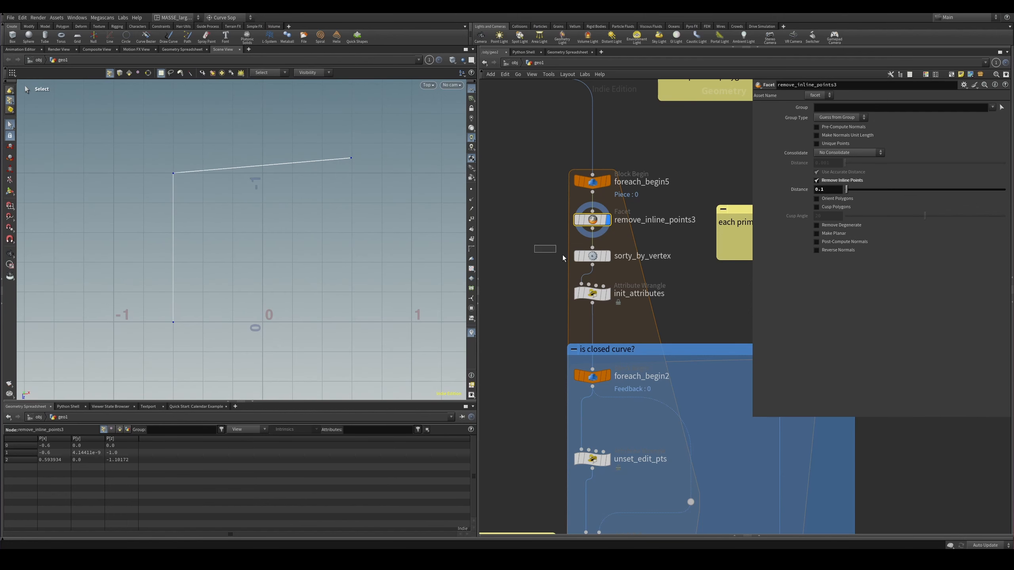
- Display sorty_by_vertex with point numbers on and check the vertex order by selecting the curve's points one after another
{"action": "left_click", "coordinate": [593, 256]}
{"action": "left_click", "coordinate": [608, 255]}
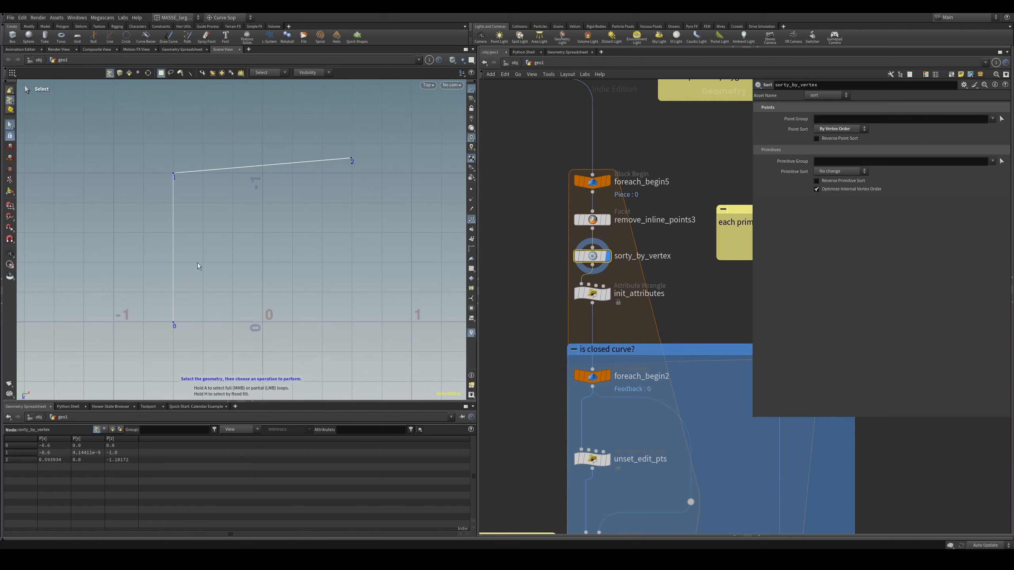
{"action": "left_click", "coordinate": [174, 326]}
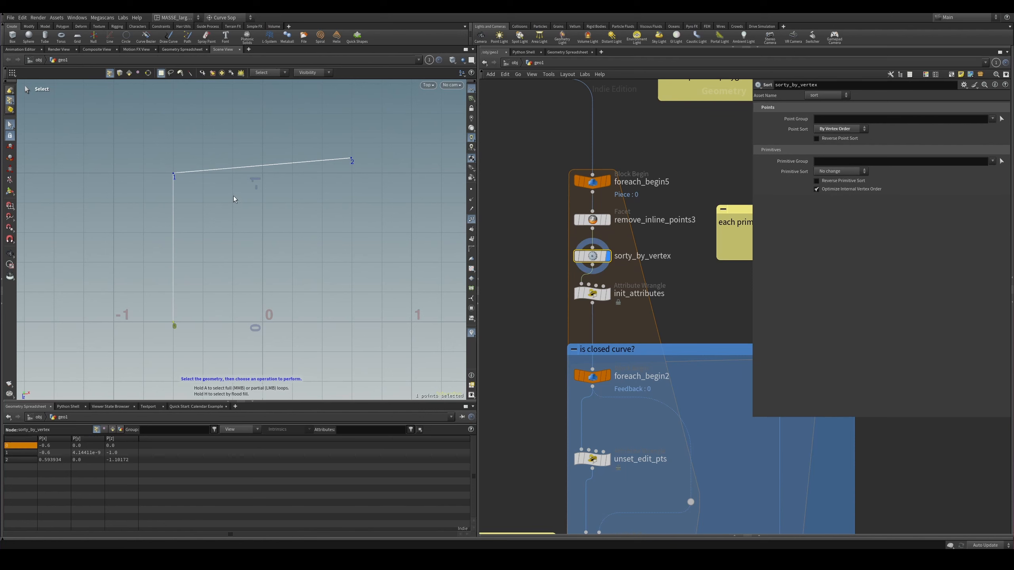
{"action": "left_click", "coordinate": [178, 172]}
{"action": "left_click", "coordinate": [351, 158]}
{"action": "left_click", "coordinate": [175, 323]}
{"action": "left_click", "coordinate": [205, 239]}
{"action": "scroll", "coordinate": [713, 282], "scroll_direction": "up", "scroll_amount": 2}
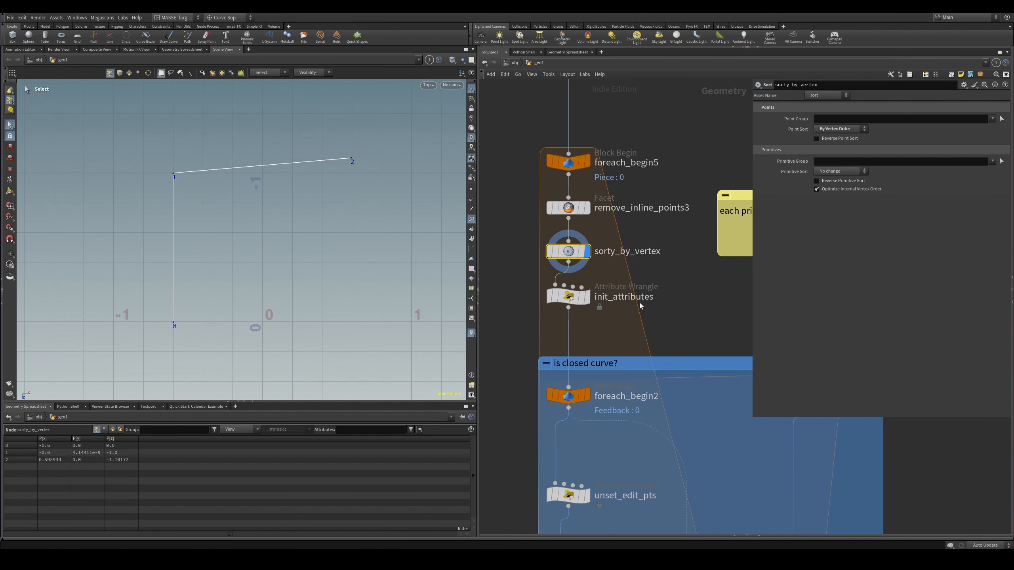
- Display init_attributes and examine its VEX lines for N, up, tangent and edit_pt alongside the curve's last point
{"action": "left_click_drag", "start_coordinate": [692, 271], "coordinate": [546, 312]}
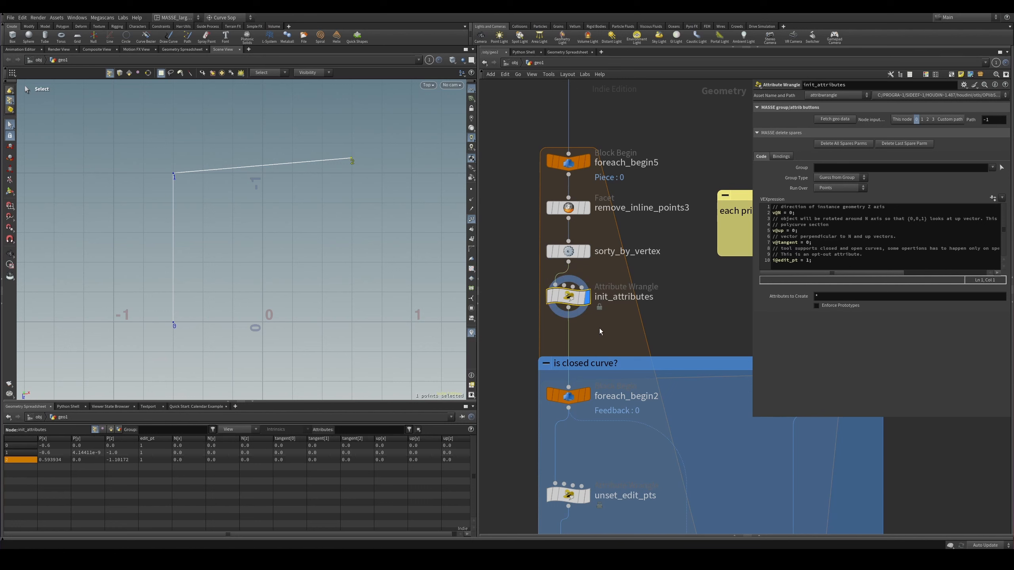
{"action": "left_click", "coordinate": [821, 241]}
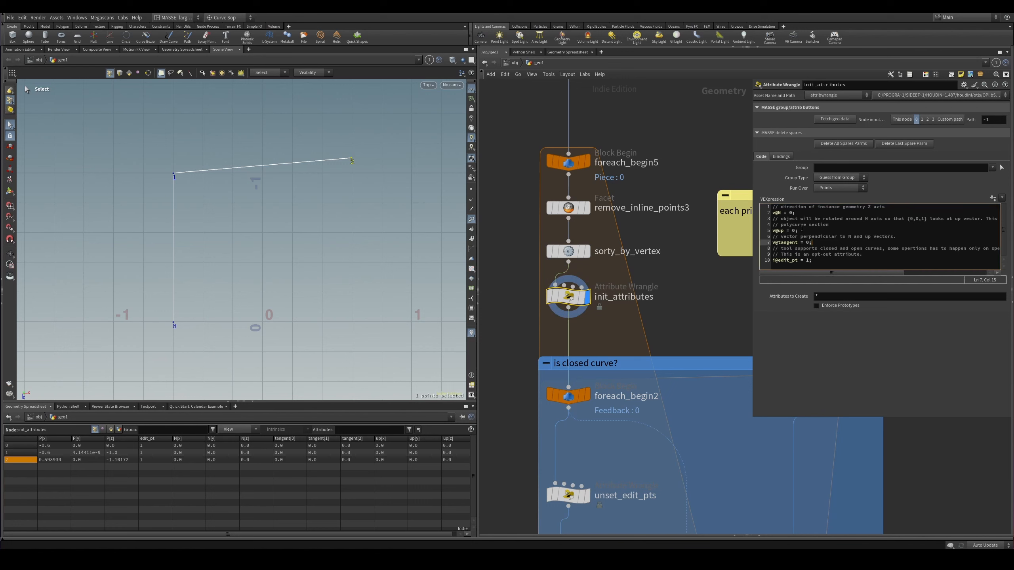
{"action": "left_click_drag", "start_coordinate": [797, 232], "coordinate": [763, 206]}
{"action": "left_click", "coordinate": [838, 249]}
{"action": "left_click", "coordinate": [358, 173]}
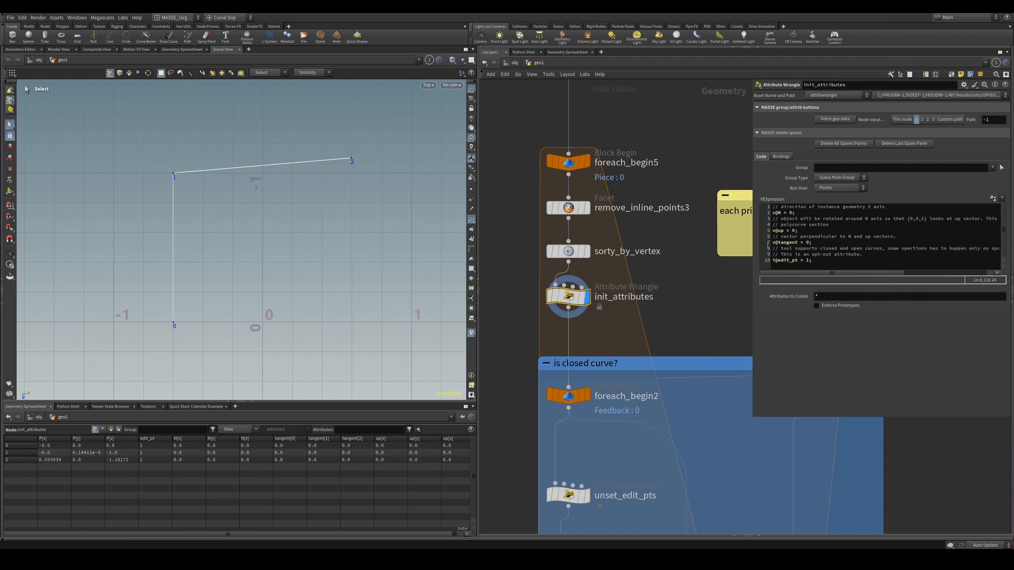
{"action": "left_click_drag", "start_coordinate": [367, 135], "coordinate": [319, 184]}
{"action": "left_click", "coordinate": [840, 256]}
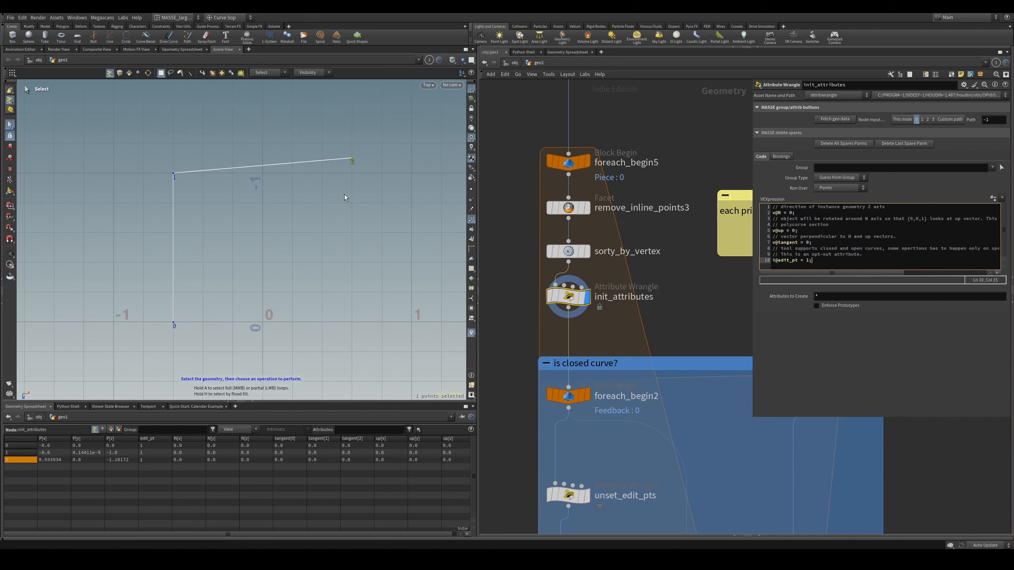
- Examine the open curve's two ends by selecting its first and last points in the viewport
{"action": "left_click", "coordinate": [283, 264]}
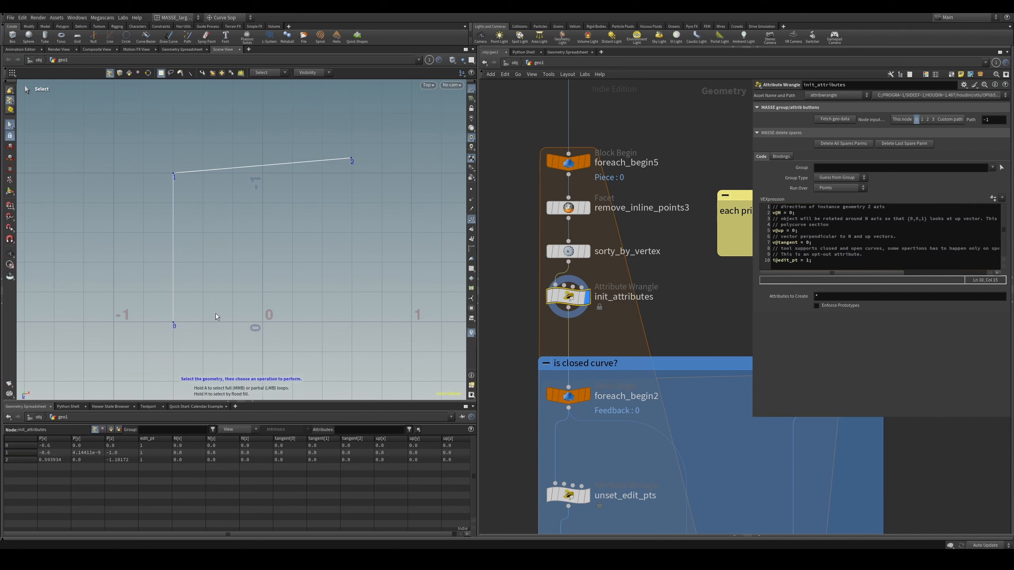
{"action": "mouse_move", "coordinate": [202, 319]}
{"action": "left_mouse_down"}
{"action": "mouse_move", "coordinate": [209, 313]}
{"action": "mouse_move", "coordinate": [128, 350]}
{"action": "mouse_move", "coordinate": [175, 334]}
{"action": "mouse_move", "coordinate": [157, 341]}
{"action": "left_mouse_up"}
{"action": "left_click", "coordinate": [156, 337]}
{"action": "right_click_drag", "start_coordinate": [227, 296], "coordinate": [191, 333], "text": "alt"}
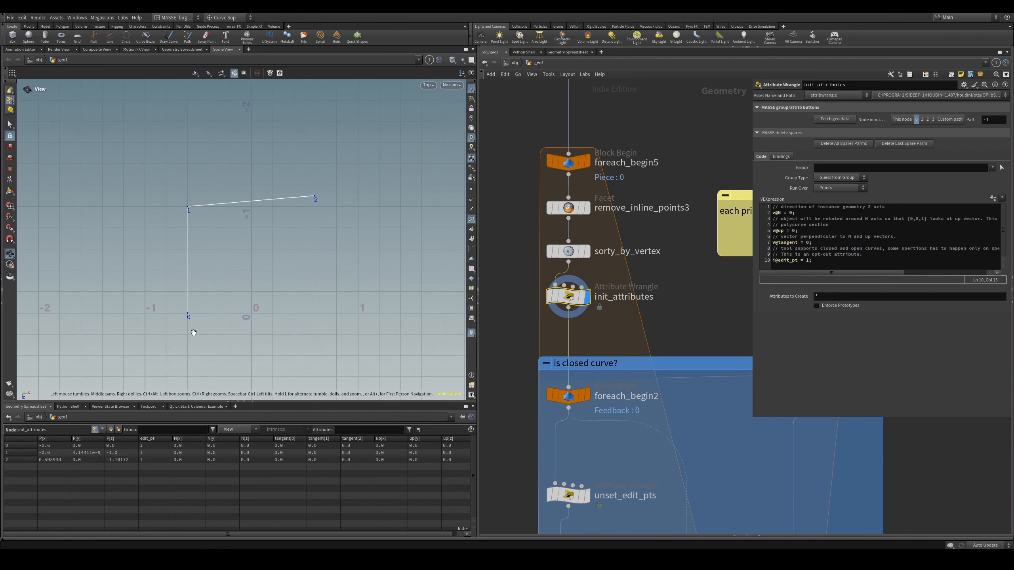
{"action": "middle_click_drag", "start_coordinate": [192, 333], "coordinate": [222, 315], "text": "alt"}
{"action": "left_click_drag", "start_coordinate": [223, 303], "coordinate": [208, 313]}
{"action": "left_click_drag", "start_coordinate": [355, 173], "coordinate": [332, 200]}
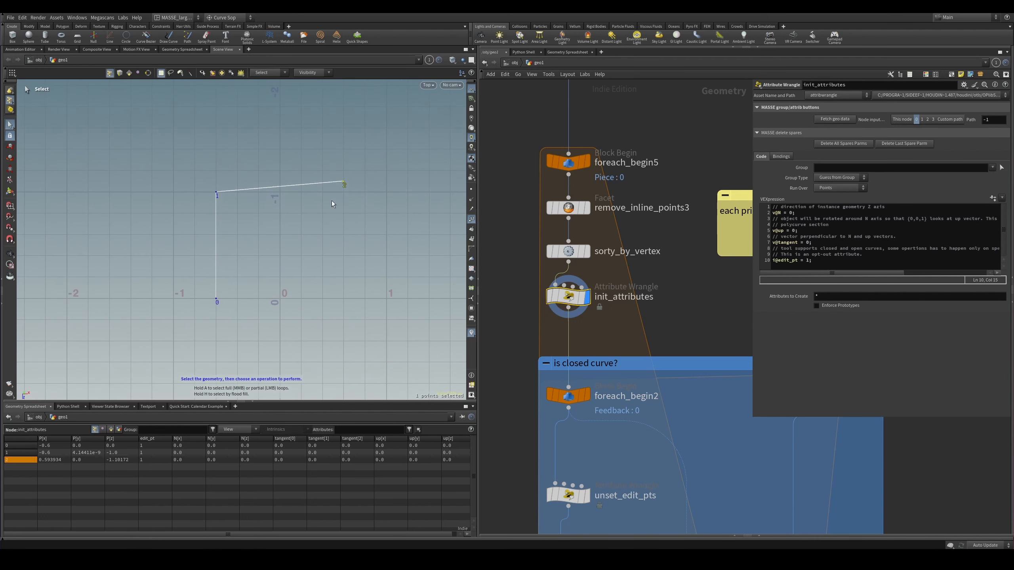
{"action": "left_click", "coordinate": [184, 322]}
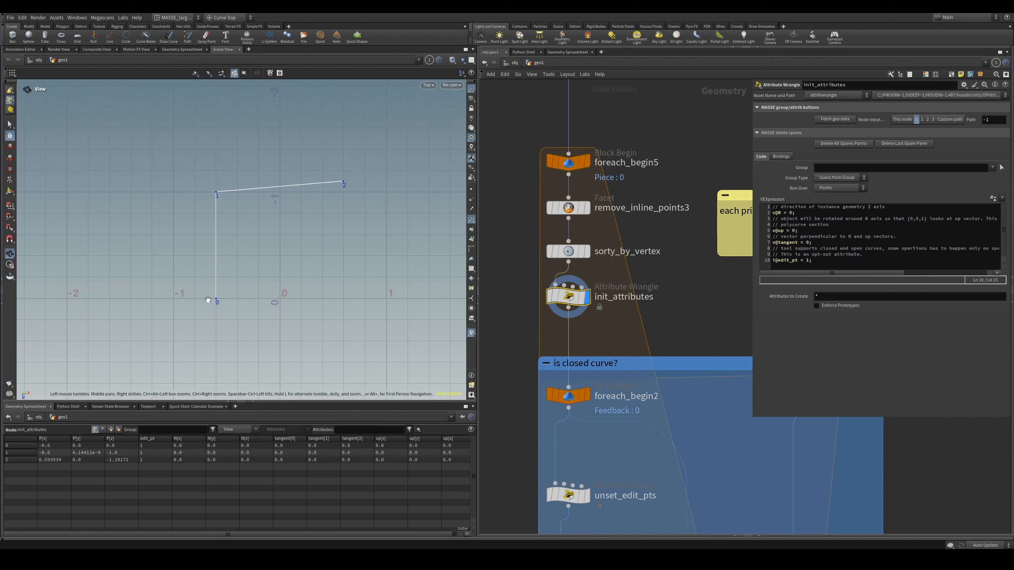
{"action": "scroll", "coordinate": [209, 310], "scroll_direction": "up", "scroll_amount": 3}
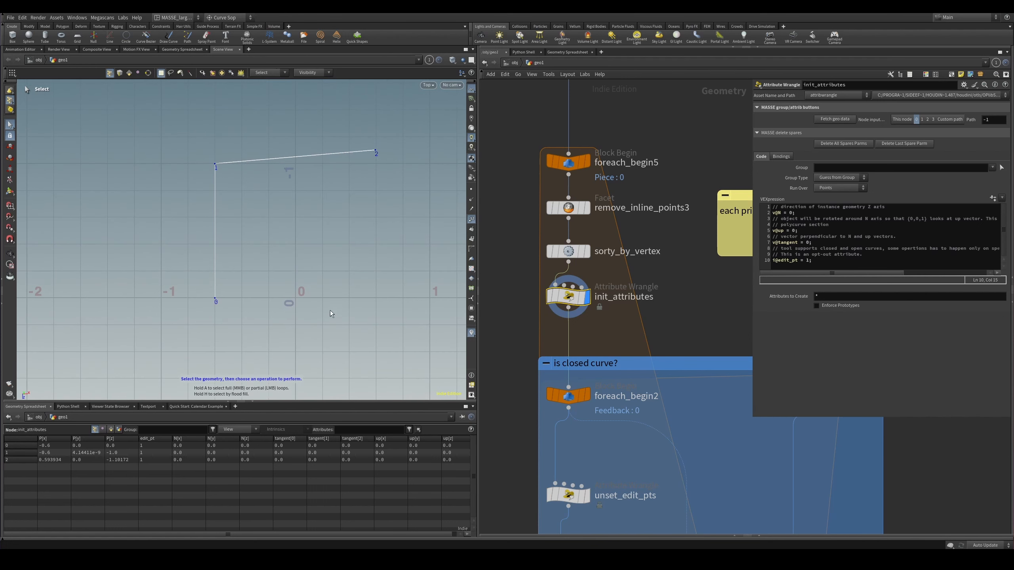
{"action": "scroll", "coordinate": [494, 391], "scroll_direction": "down", "scroll_amount": 3}
{"action": "scroll", "coordinate": [498, 394], "scroll_direction": "up", "scroll_amount": 3}
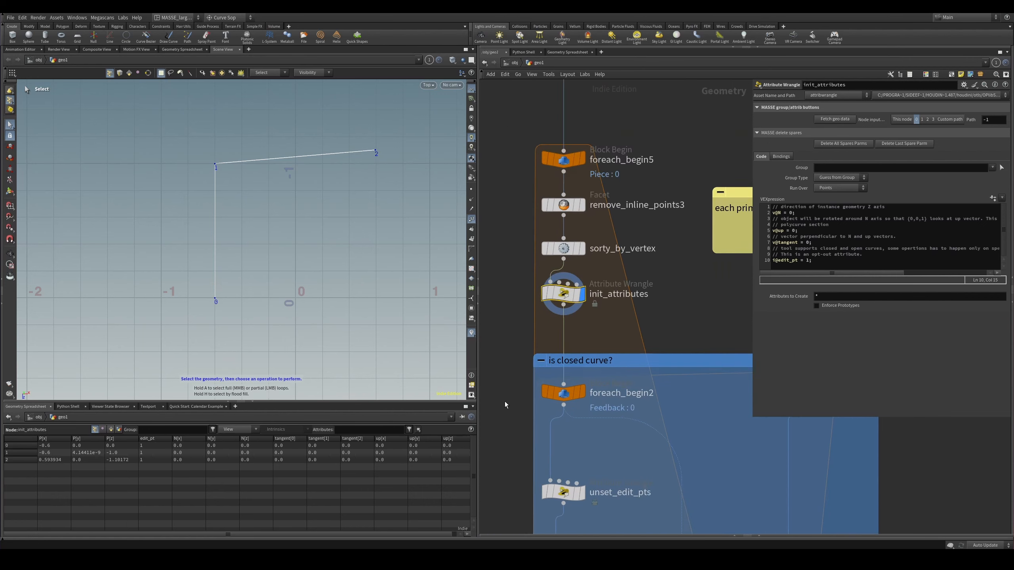
- Display the is_closed switch and examine its npoints versus nvertices test and the two branches feeding it
{"action": "middle_click_drag", "start_coordinate": [508, 403], "coordinate": [517, 316]}
{"action": "middle_click_drag", "start_coordinate": [526, 360], "coordinate": [527, 246]}
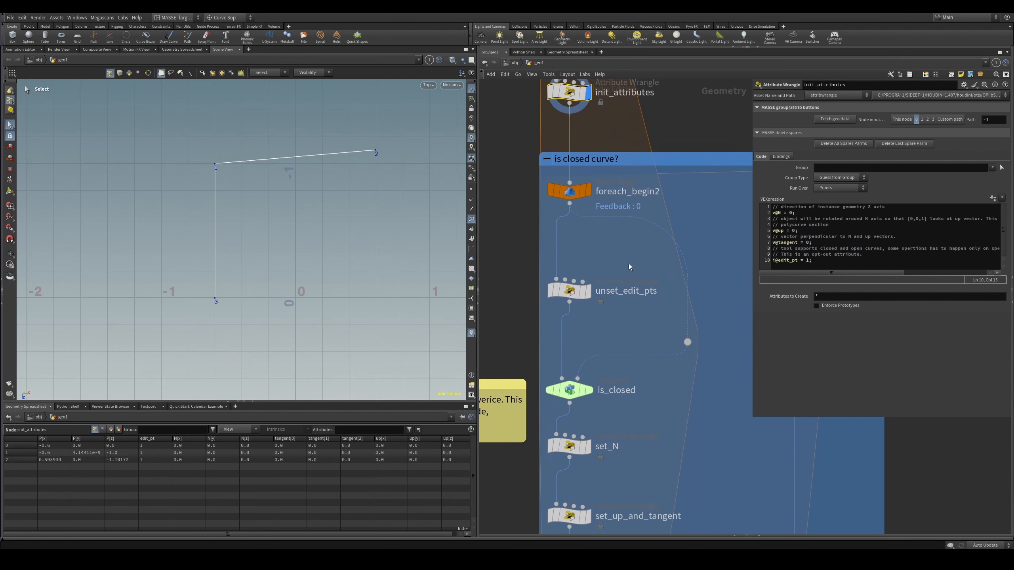
{"action": "left_click", "coordinate": [816, 265]}
{"action": "middle_click_drag", "start_coordinate": [557, 380], "coordinate": [556, 313]}
{"action": "left_click", "coordinate": [557, 316]}
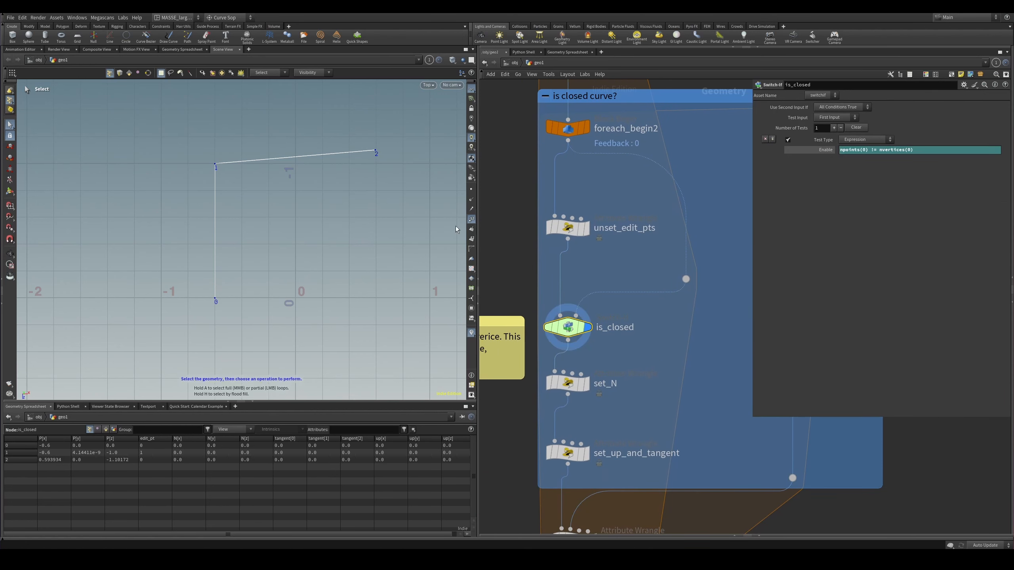
{"action": "middle_click_drag", "start_coordinate": [600, 197], "coordinate": [601, 261]}
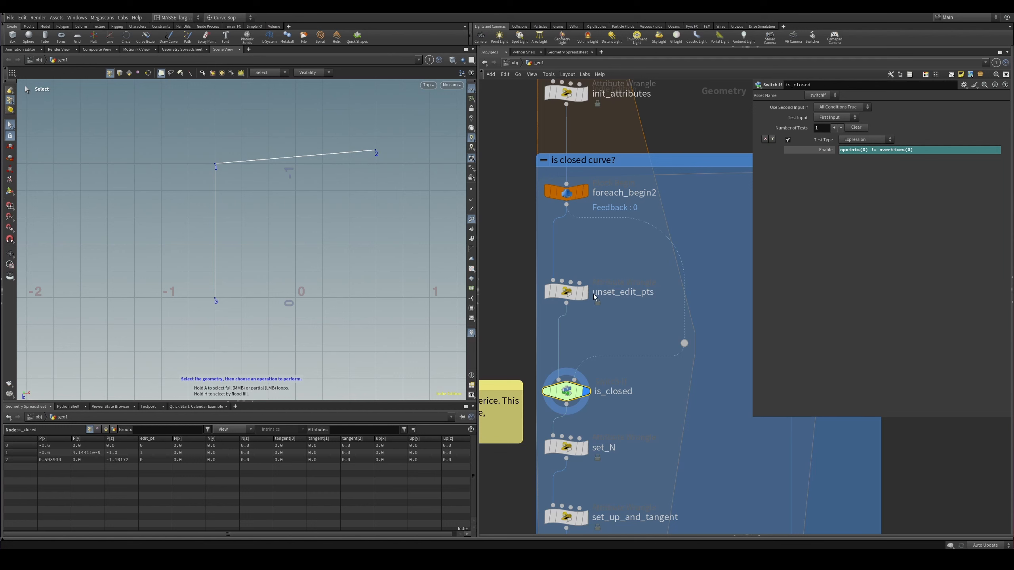
{"action": "mouse_move", "coordinate": [586, 296]}
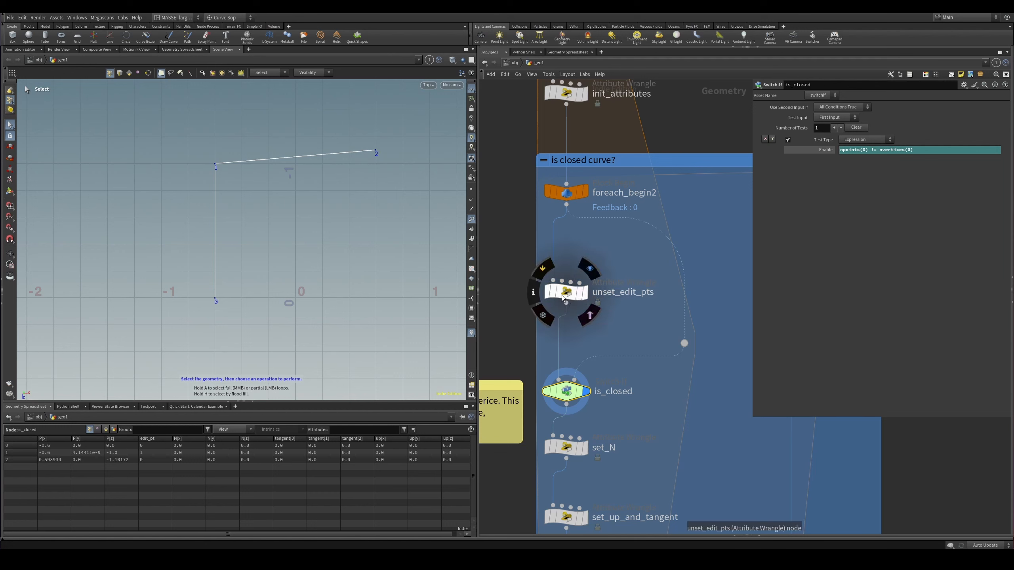
{"action": "middle_click_drag", "start_coordinate": [616, 267], "coordinate": [622, 306]}
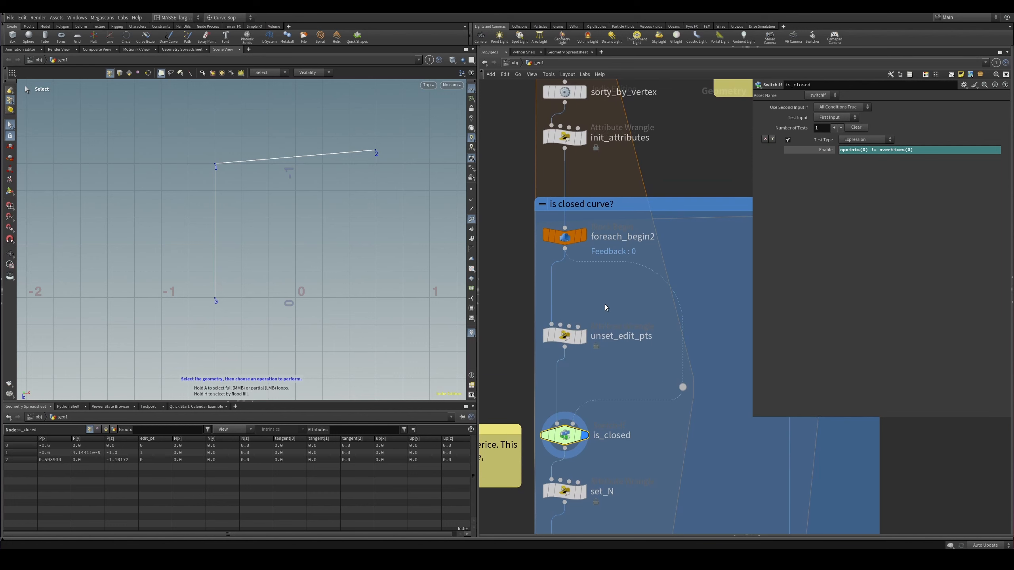
- Display unset_edit_pts, examine its VEX code and select the curve's first and last points that it excludes
{"action": "left_click", "coordinate": [575, 348]}
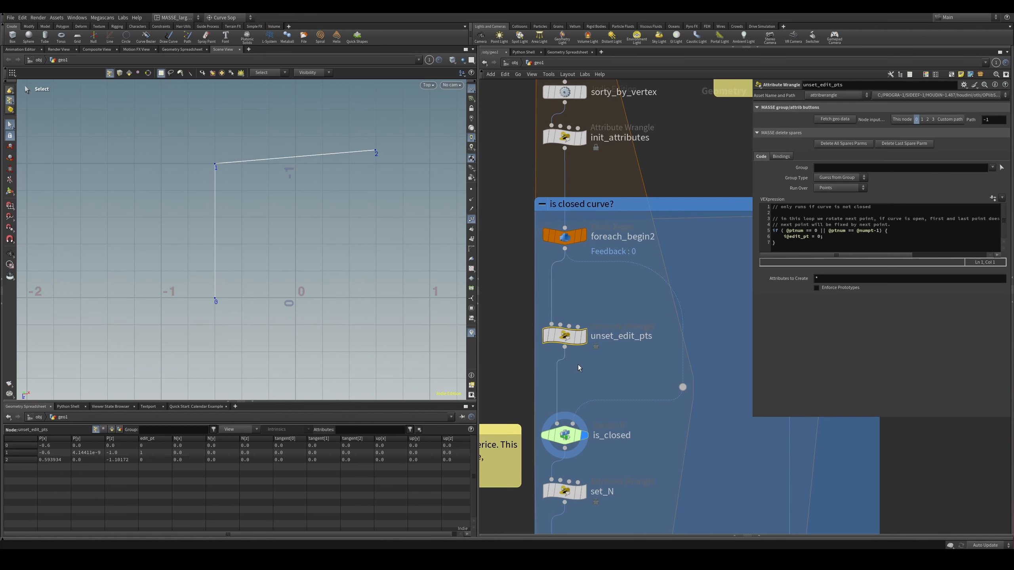
{"action": "left_click", "coordinate": [216, 301]}
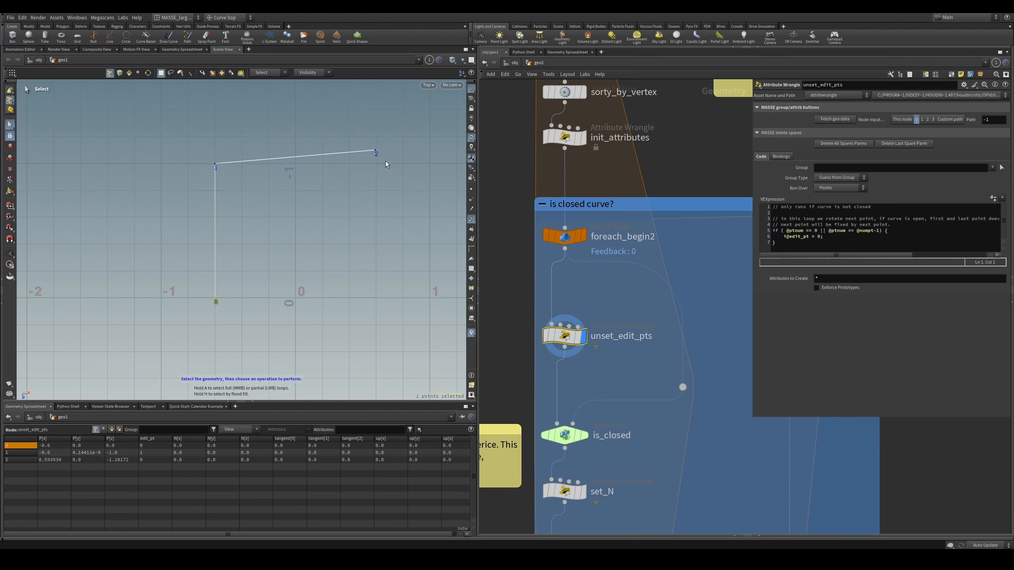
{"action": "left_click_drag", "start_coordinate": [392, 125], "coordinate": [364, 176]}
{"action": "left_click", "coordinate": [216, 300]}
- Display set_N and examine its VEX code together with the normal vector at the curve's corner
{"action": "middle_click_drag", "start_coordinate": [596, 316], "coordinate": [594, 238]}
{"action": "left_click", "coordinate": [582, 357]}
{"action": "middle_click_drag", "start_coordinate": [610, 396], "coordinate": [637, 331]}
{"action": "left_click", "coordinate": [610, 351]}
{"action": "middle_click_drag", "start_coordinate": [629, 388], "coordinate": [636, 356]}
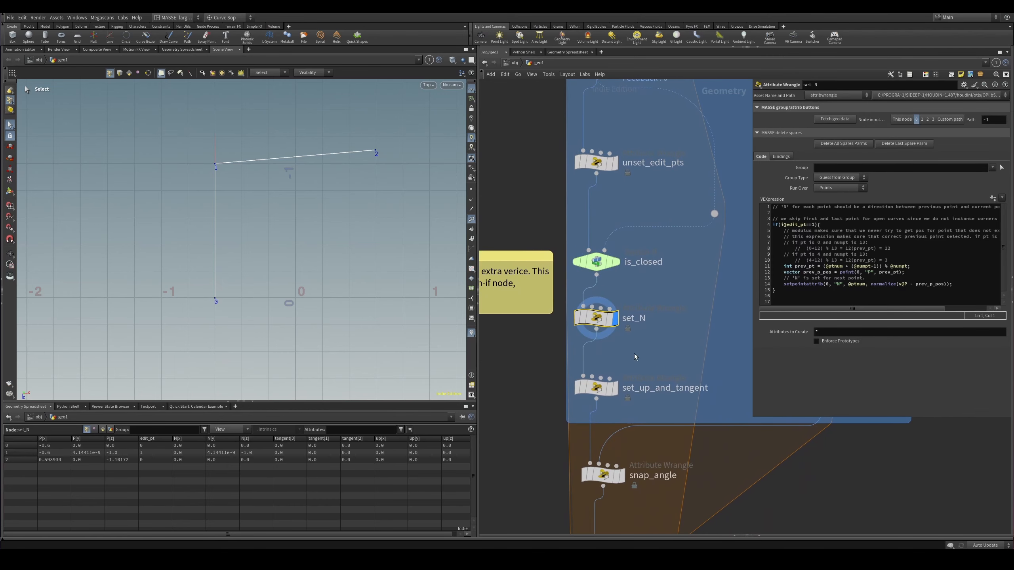
{"action": "key", "text": "Escape"}
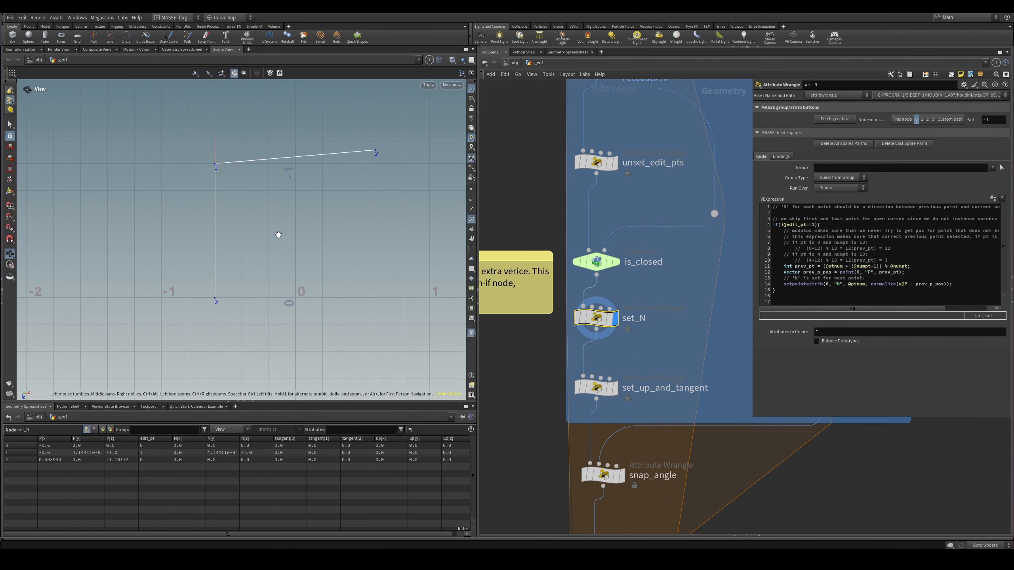
{"action": "middle_click_drag", "start_coordinate": [278, 234], "coordinate": [272, 260]}
{"action": "key", "text": "s"}
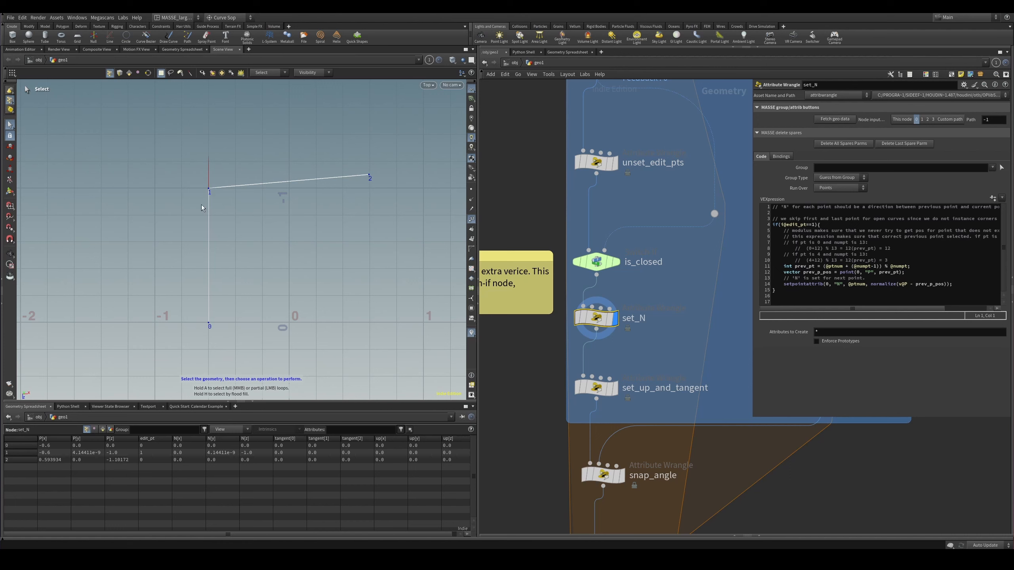
- Display set_up_and_tangent and examine its up, tangent and angle code alongside the corner's vectors
{"action": "middle_click_drag", "start_coordinate": [644, 352], "coordinate": [625, 303]}
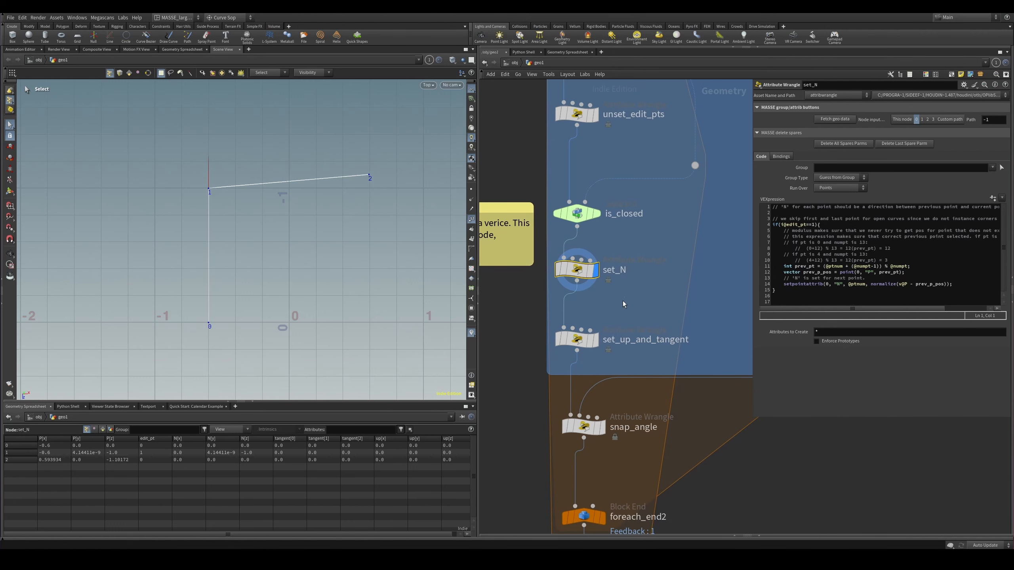
{"action": "left_click", "coordinate": [596, 340]}
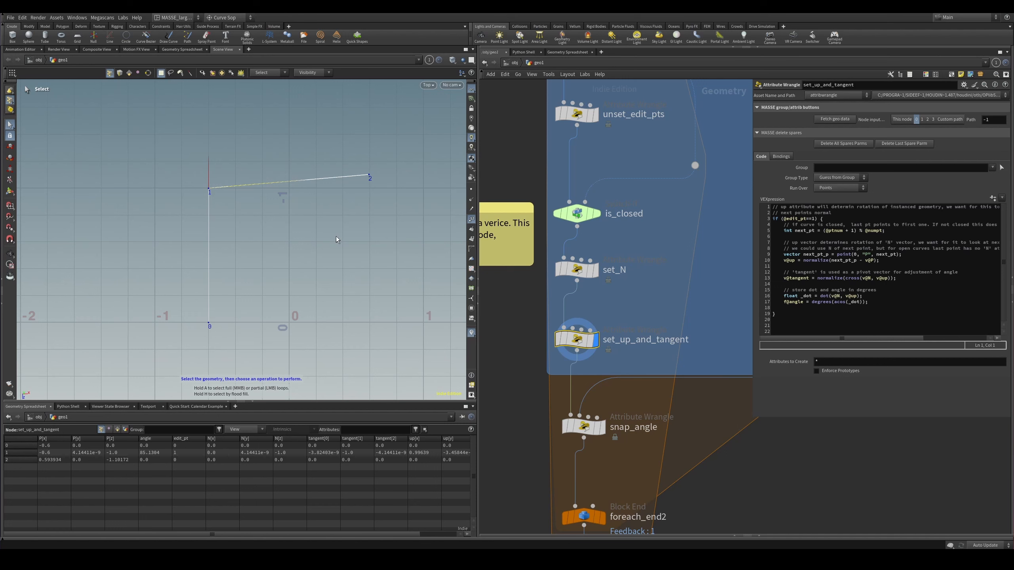
{"action": "middle_click_drag", "start_coordinate": [614, 303], "coordinate": [617, 281]}
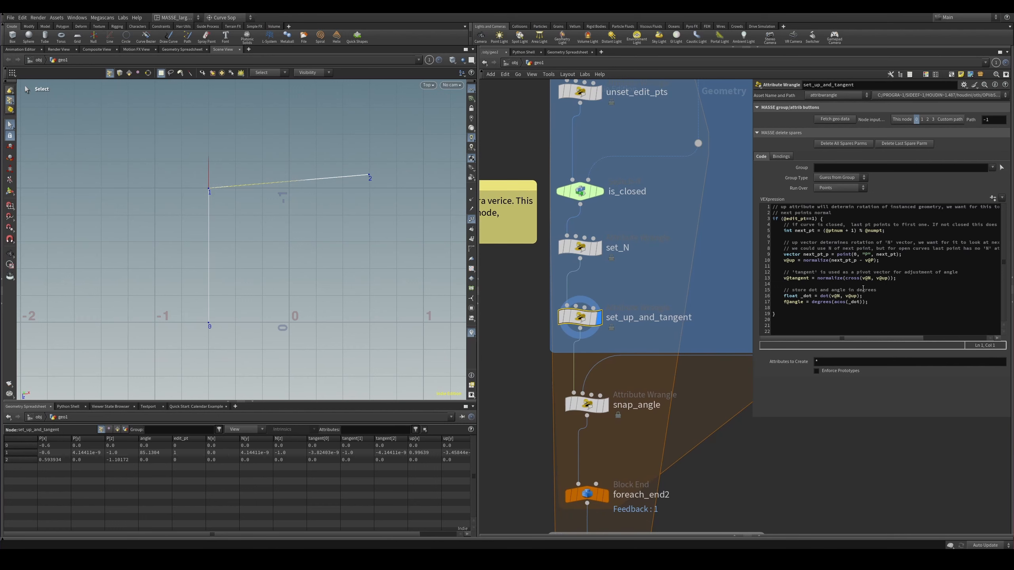
{"action": "left_click", "coordinate": [810, 278]}
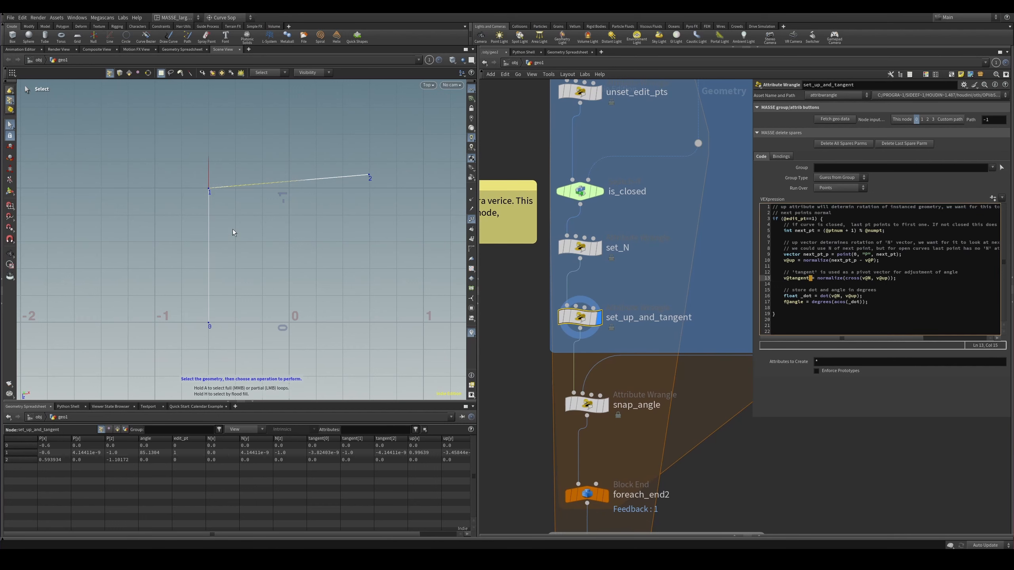
{"action": "middle_click_drag", "start_coordinate": [357, 188], "coordinate": [332, 195], "text": "alt"}
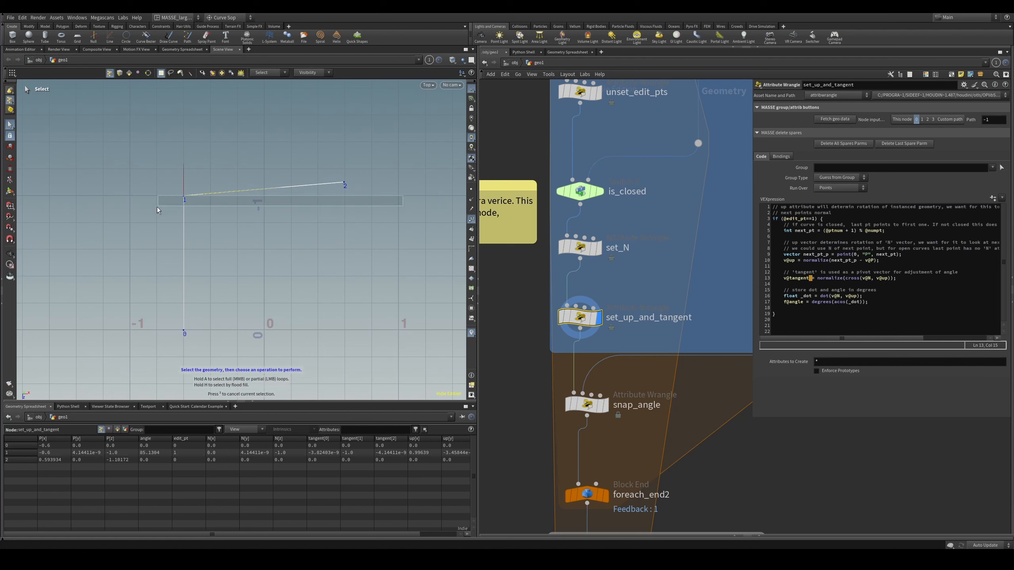
{"action": "left_click", "coordinate": [834, 320]}
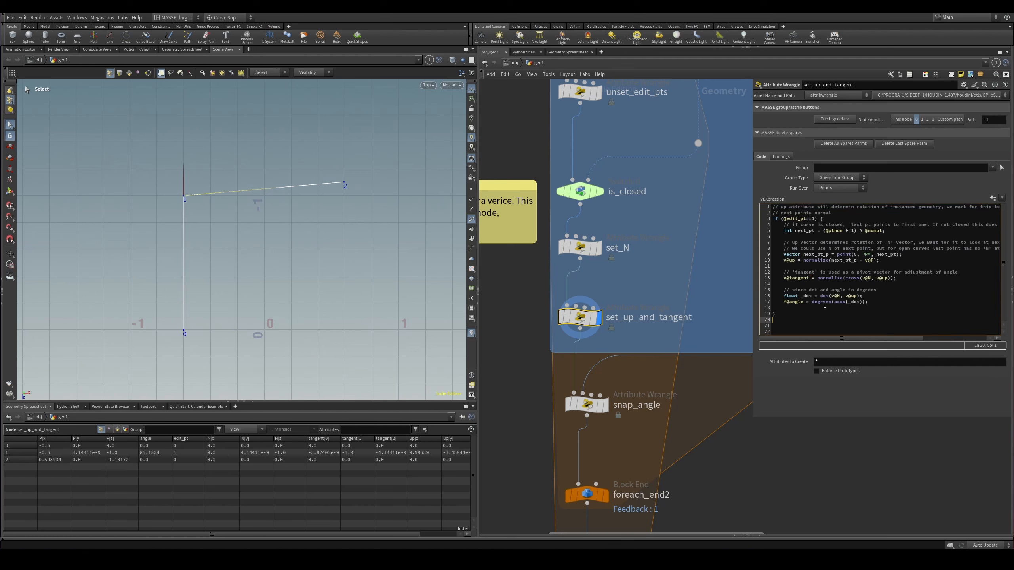
- Examine set_up_and_tangent's line that stores the angle in degrees, along with the corner point's angle value and the curve around that corner
{"action": "left_click", "coordinate": [824, 304]}
{"action": "left_click", "coordinate": [826, 306]}
{"action": "left_click", "coordinate": [855, 305]}
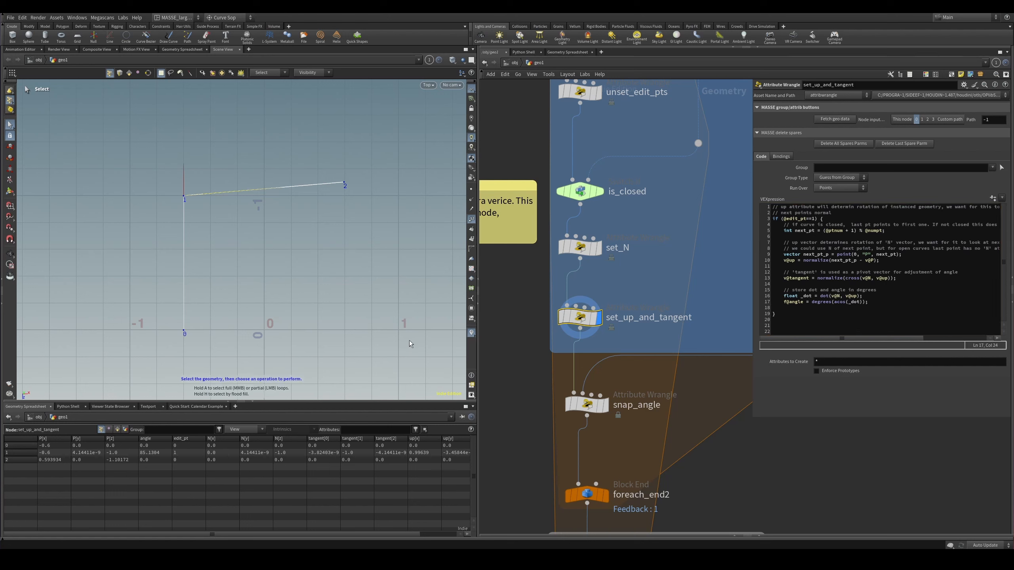
{"action": "left_click", "coordinate": [157, 448]}
{"action": "left_click", "coordinate": [158, 452]}
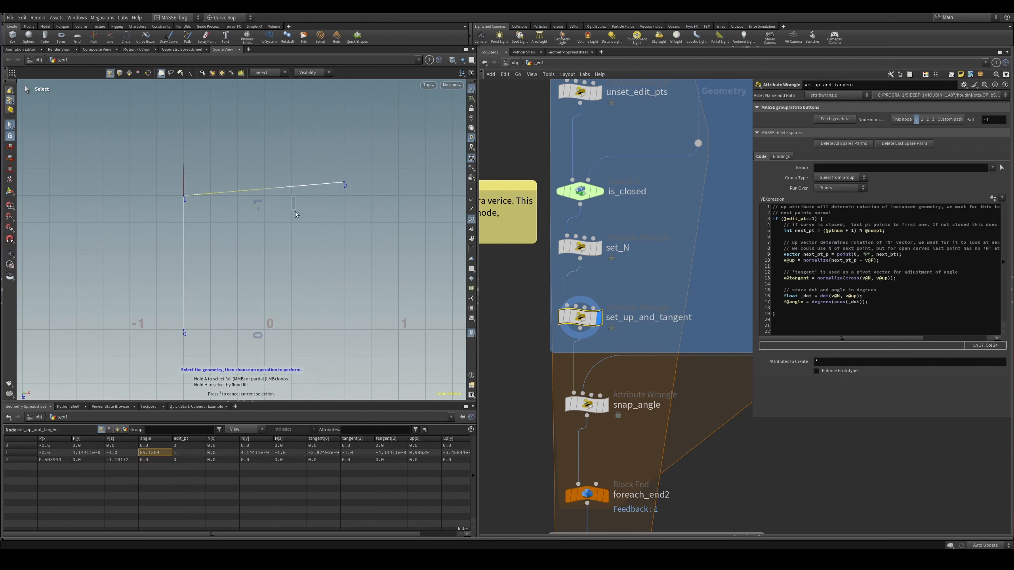
{"action": "scroll", "coordinate": [255, 235], "scroll_direction": "down", "scroll_amount": 2}
{"action": "middle_click_drag", "start_coordinate": [234, 242], "coordinate": [240, 278], "text": "alt"}
{"action": "scroll", "coordinate": [242, 278], "scroll_direction": "up", "scroll_amount": 2}
{"action": "key", "text": "s"}
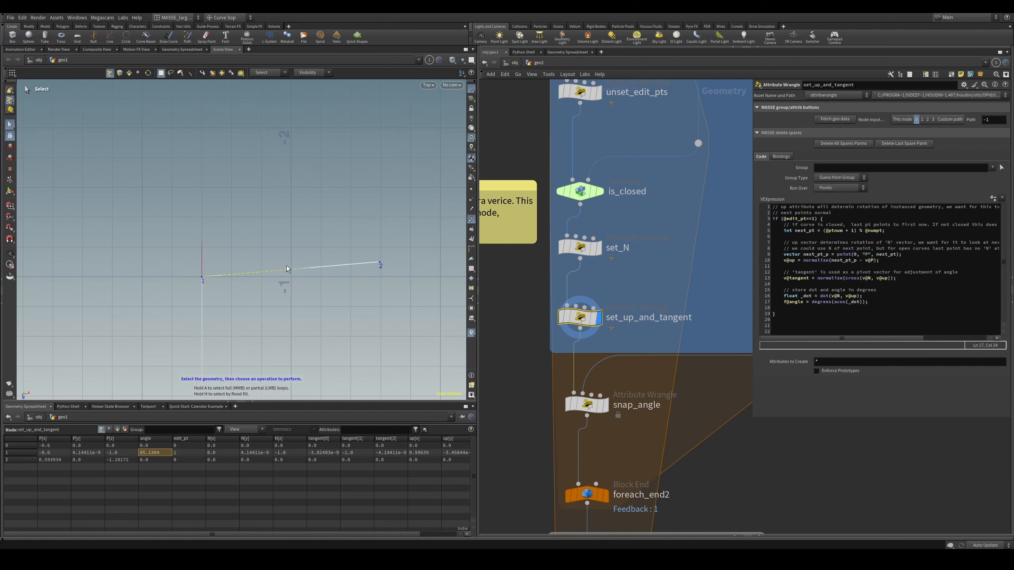
- Select the snap_angle wrangle and display its result on the curve
{"action": "scroll", "coordinate": [514, 343], "scroll_direction": "down", "scroll_amount": 3}
{"action": "middle_click_drag", "start_coordinate": [514, 343], "coordinate": [559, 241]}
{"action": "scroll", "coordinate": [549, 265], "scroll_direction": "up", "scroll_amount": 3}
{"action": "left_click", "coordinate": [635, 287]}
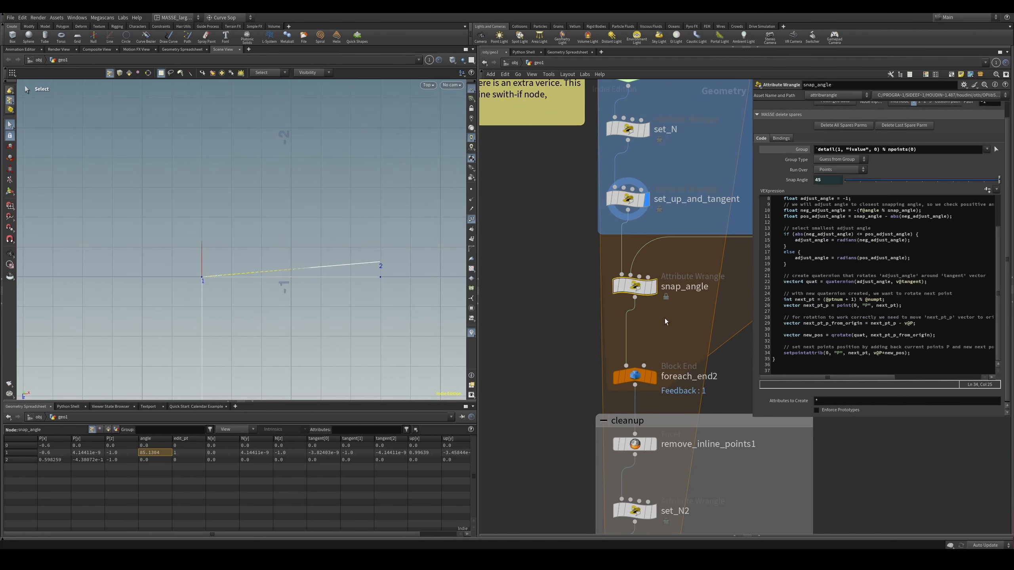
{"action": "key", "text": "r"}
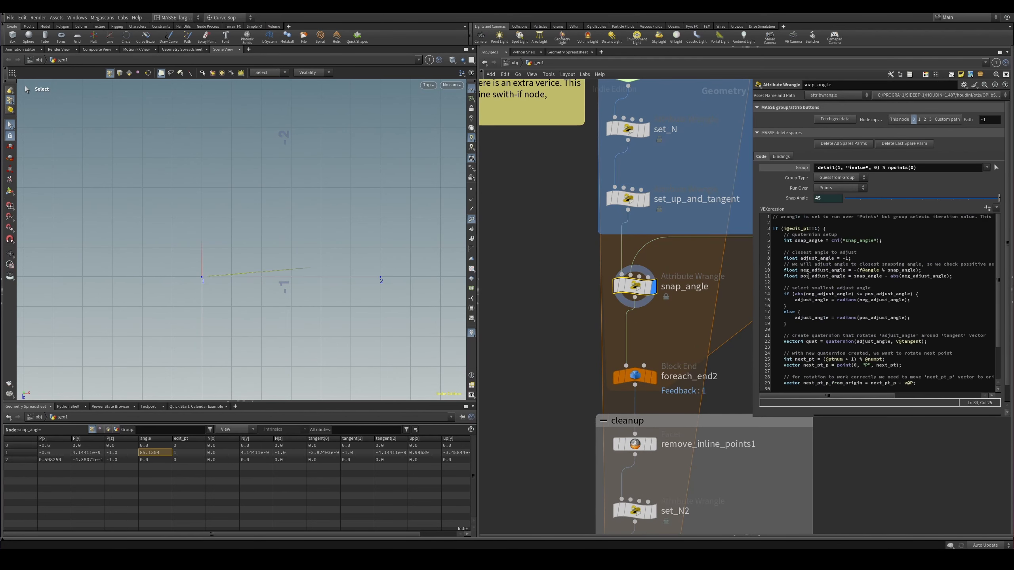
- Open snap_angle's VEX code in VS Code and examine the snap_angle parameter and the negative and positive adjustment lines
{"action": "right_click", "coordinate": [808, 276]}
{"action": "left_click", "coordinate": [990, 450]}
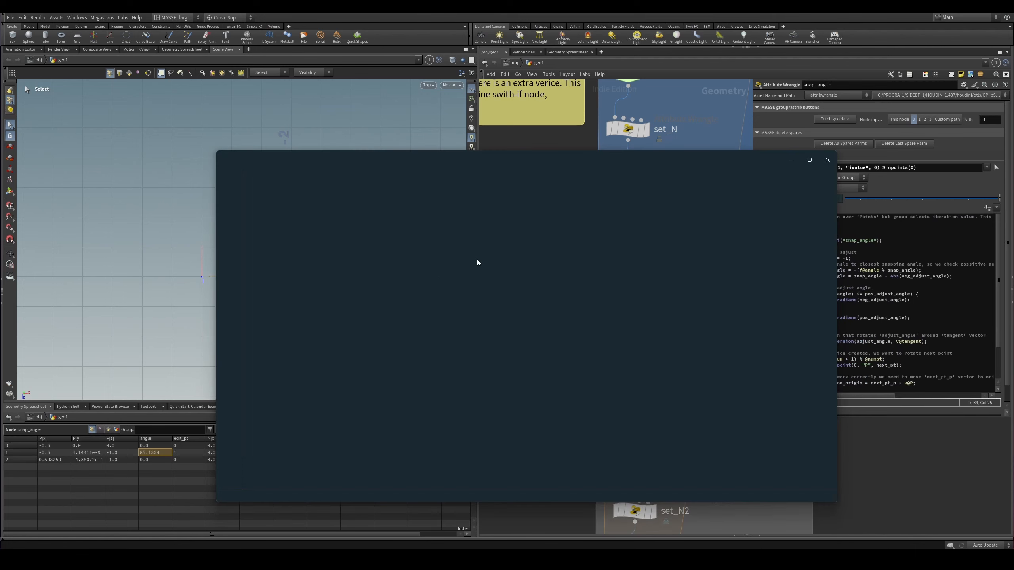
{"action": "left_click", "coordinate": [443, 267]}
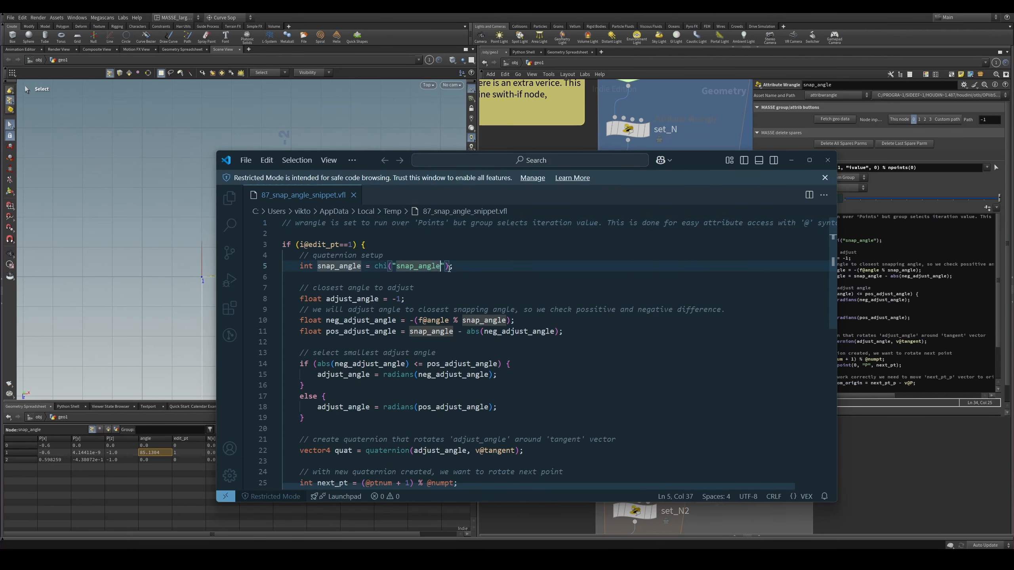
{"action": "left_click", "coordinate": [475, 276]}
{"action": "left_click_drag", "start_coordinate": [704, 161], "coordinate": [608, 194]}
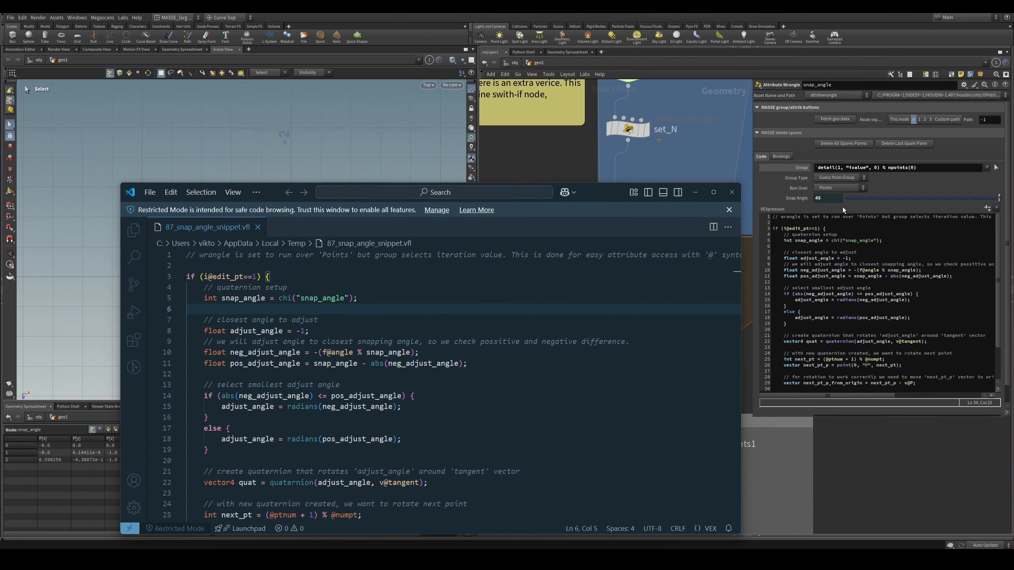
{"action": "left_click", "coordinate": [445, 298]}
{"action": "scroll", "coordinate": [446, 297], "scroll_direction": "down", "scroll_amount": 1}
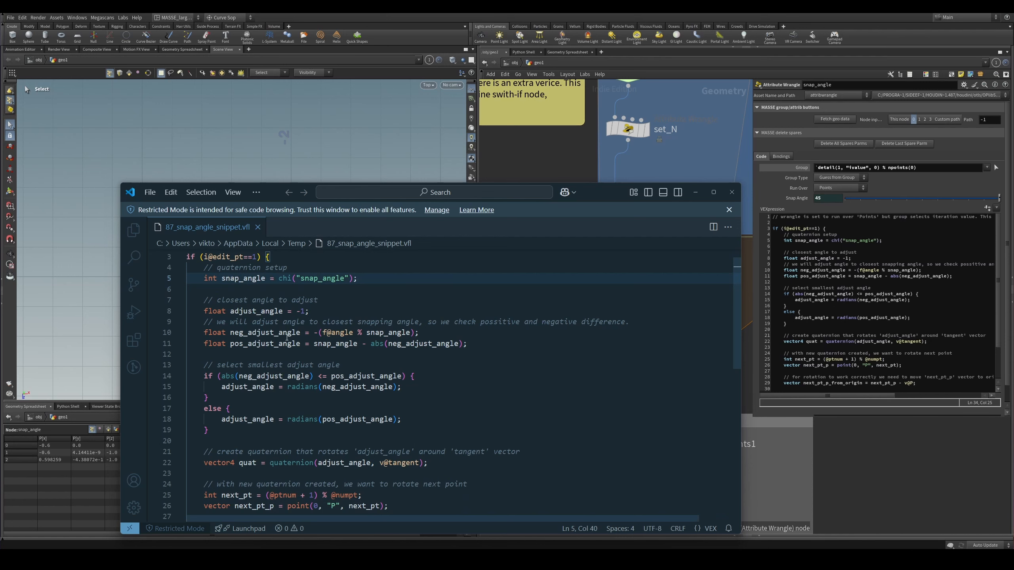
{"action": "left_click", "coordinate": [348, 158]}
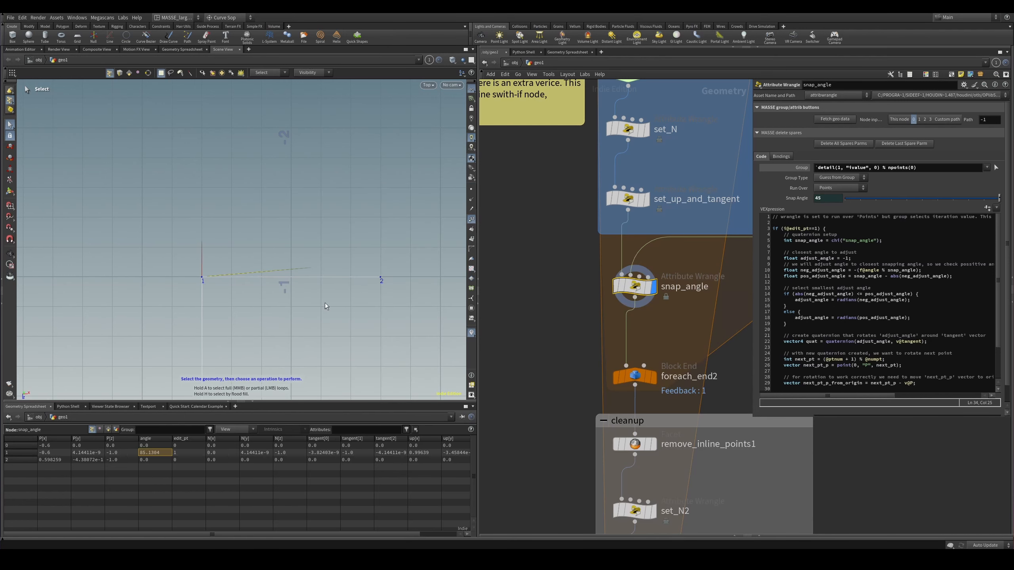
- Compare the curve's corner at snap_angle with set_up_and_tangent's output, leaving set_up_and_tangent displayed and snap_angle selected
{"action": "middle_click_drag", "start_coordinate": [325, 303], "coordinate": [315, 287], "text": "alt"}
{"action": "left_click_drag", "start_coordinate": [647, 304], "coordinate": [670, 327]}
{"action": "right_click_drag", "start_coordinate": [312, 277], "coordinate": [290, 277], "text": "alt"}
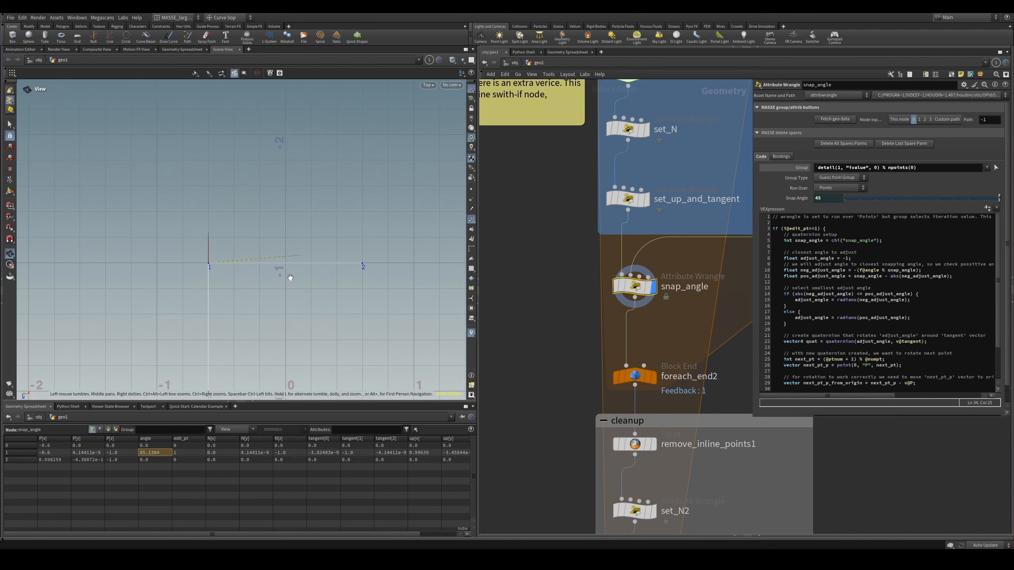
{"action": "middle_click_drag", "start_coordinate": [298, 242], "coordinate": [276, 278], "text": "alt"}
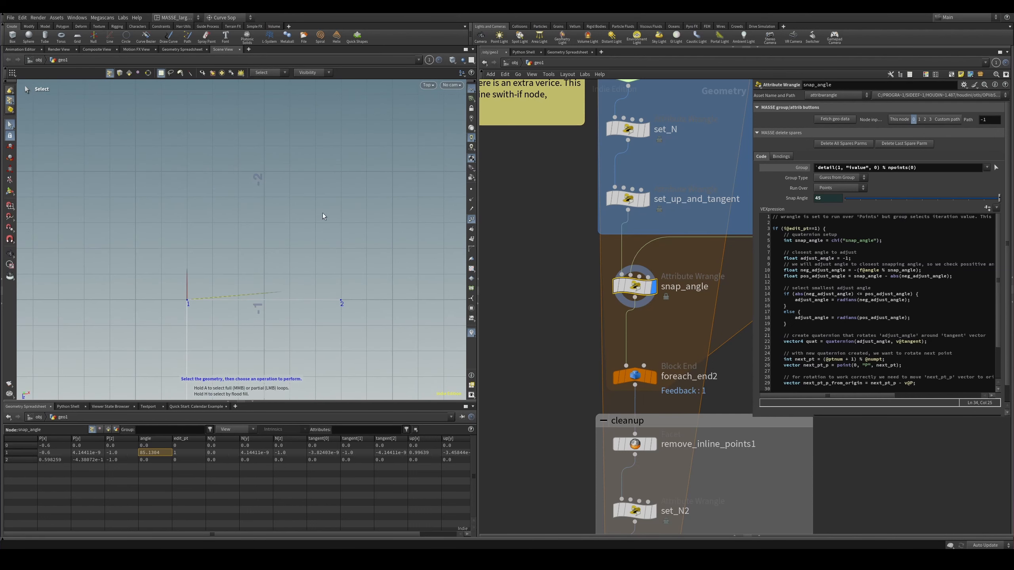
{"action": "scroll", "coordinate": [670, 323], "scroll_direction": "up", "scroll_amount": 2}
{"action": "left_click", "coordinate": [615, 146]}
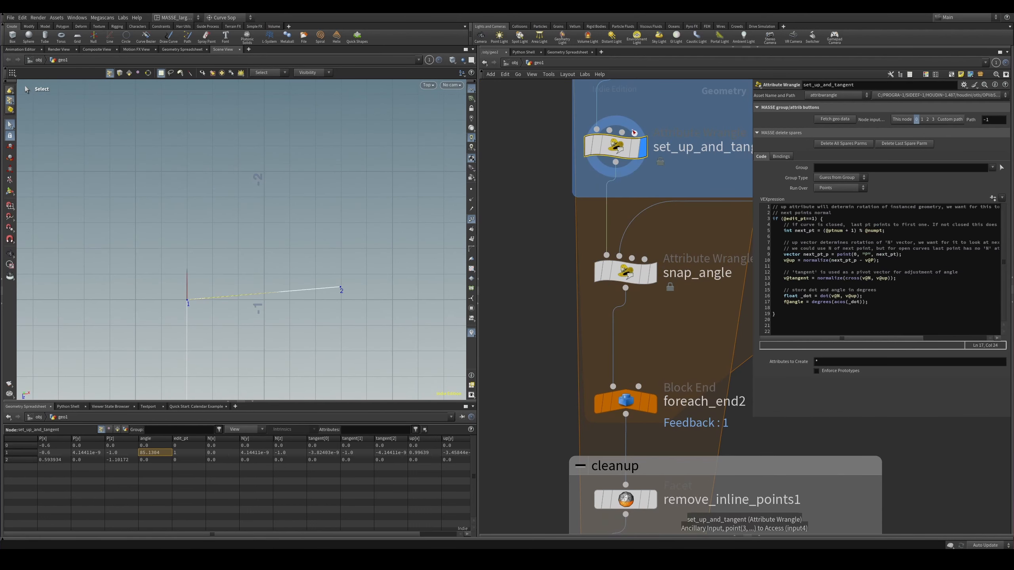
{"action": "scroll", "coordinate": [328, 289], "scroll_direction": "up", "scroll_amount": 2}
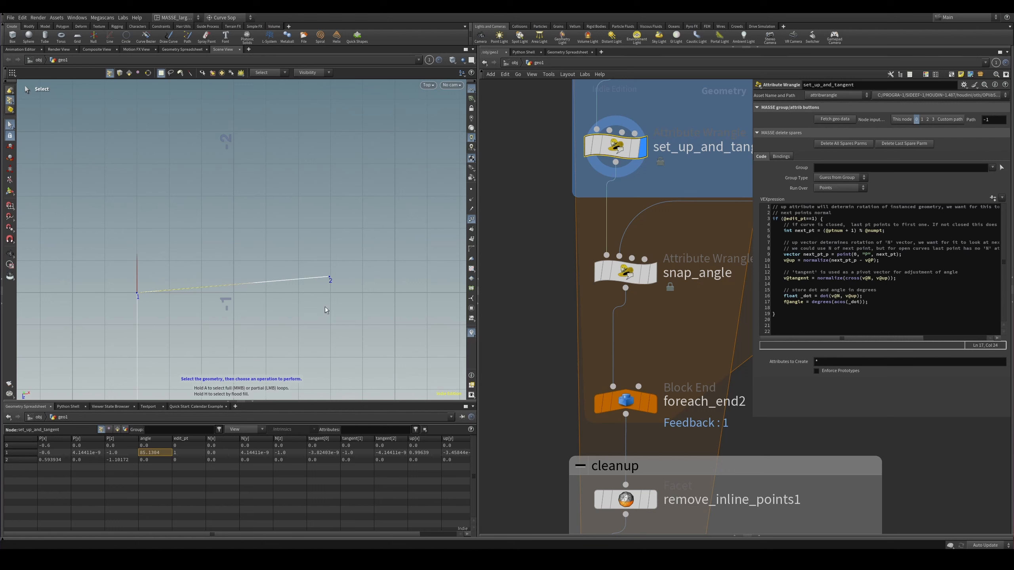
{"action": "left_click", "coordinate": [625, 271]}
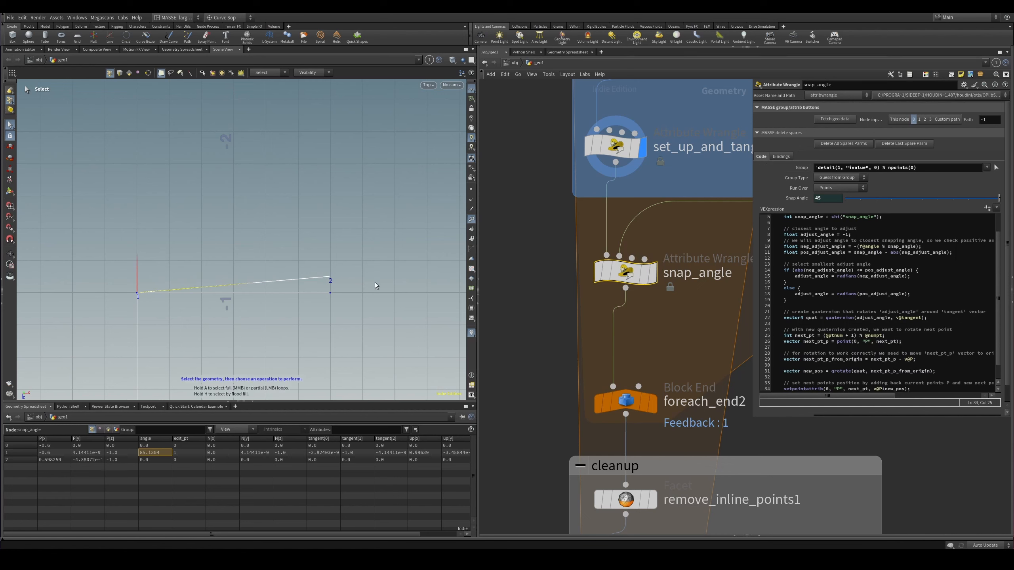
{"action": "middle_click_drag", "start_coordinate": [353, 294], "coordinate": [367, 281], "text": "alt"}
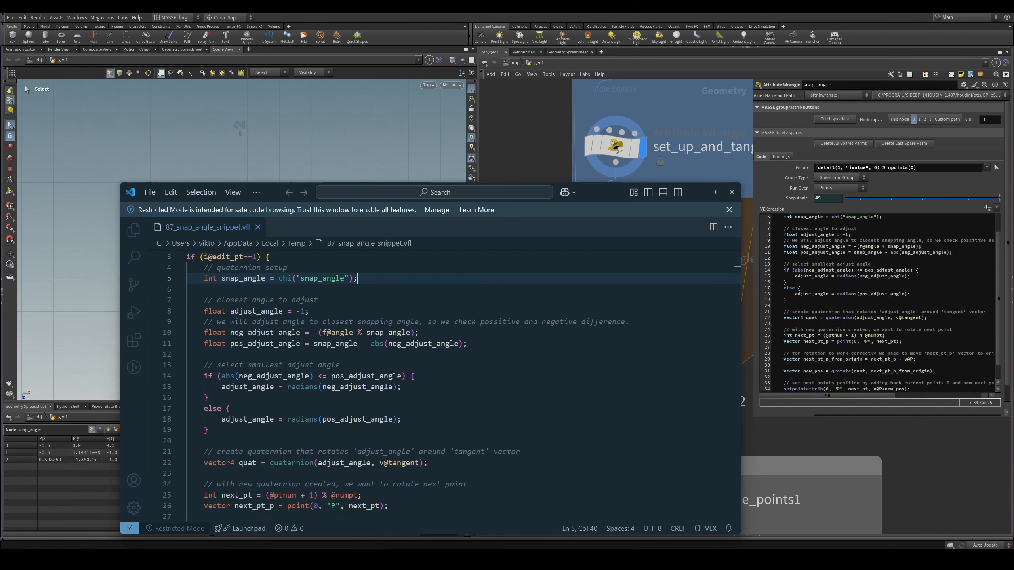
- In VS Code, examine snap_angle's code for choosing the smallest adjust angle, creating the quaternion and fetching the next point
{"action": "scroll", "coordinate": [459, 375], "scroll_direction": "down", "scroll_amount": 1}
{"action": "left_click", "coordinate": [444, 358]}
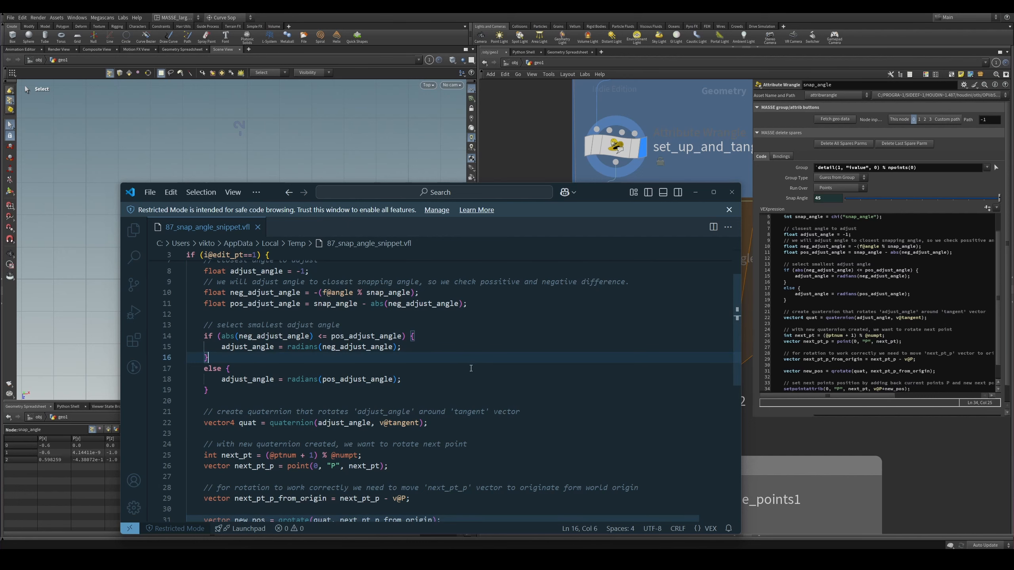
{"action": "scroll", "coordinate": [520, 427], "scroll_direction": "down", "scroll_amount": 2}
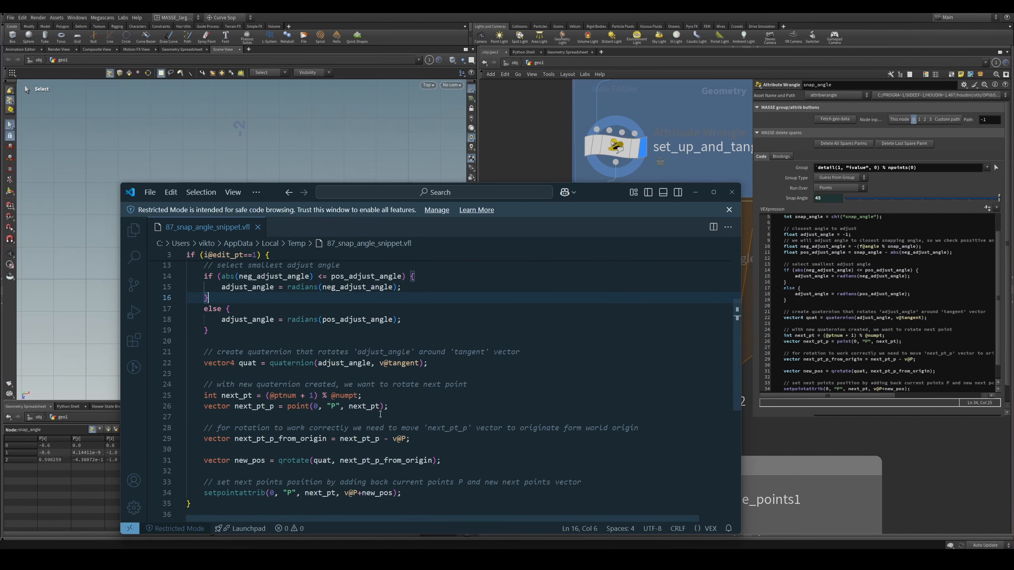
{"action": "left_click", "coordinate": [374, 181]}
- Select the curve's last point in Houdini and display snap_angle to inspect that point's rotated position
{"action": "left_click", "coordinate": [344, 279]}
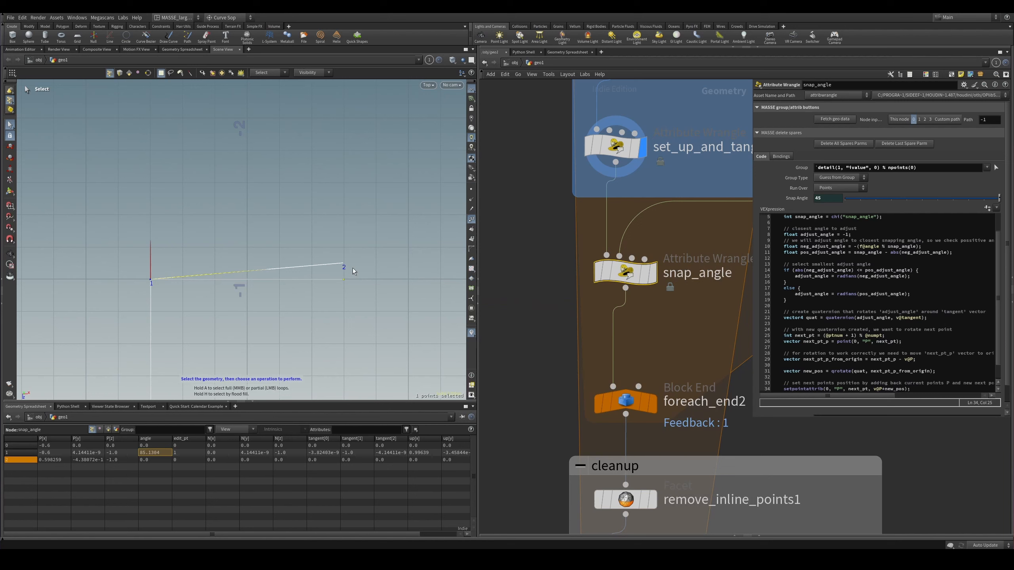
{"action": "left_click", "coordinate": [654, 272]}
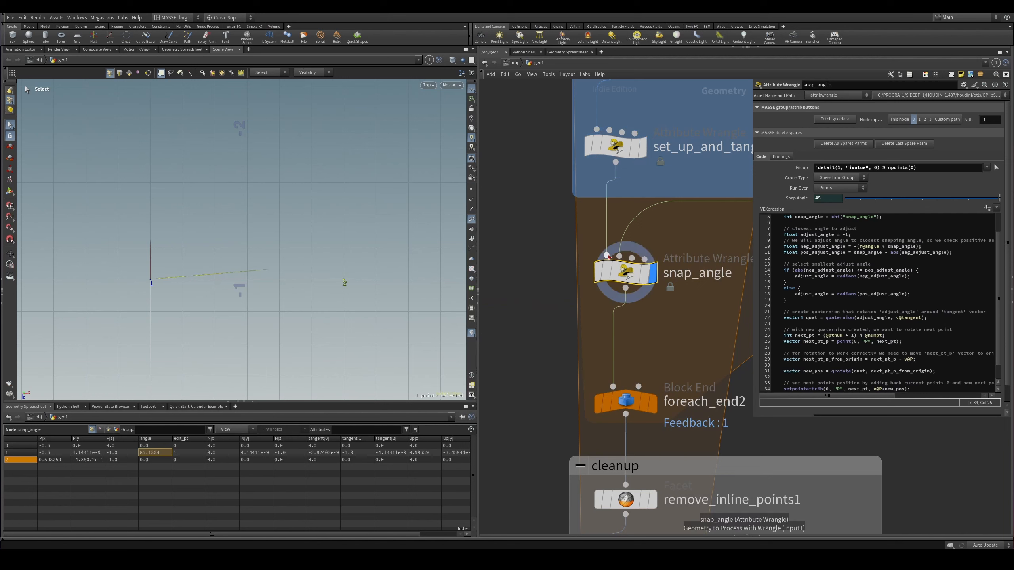
{"action": "right_click_drag", "start_coordinate": [345, 298], "coordinate": [332, 315], "text": "alt"}
{"action": "middle_click_drag", "start_coordinate": [332, 314], "coordinate": [341, 286], "text": "alt"}
{"action": "left_click", "coordinate": [347, 273]}
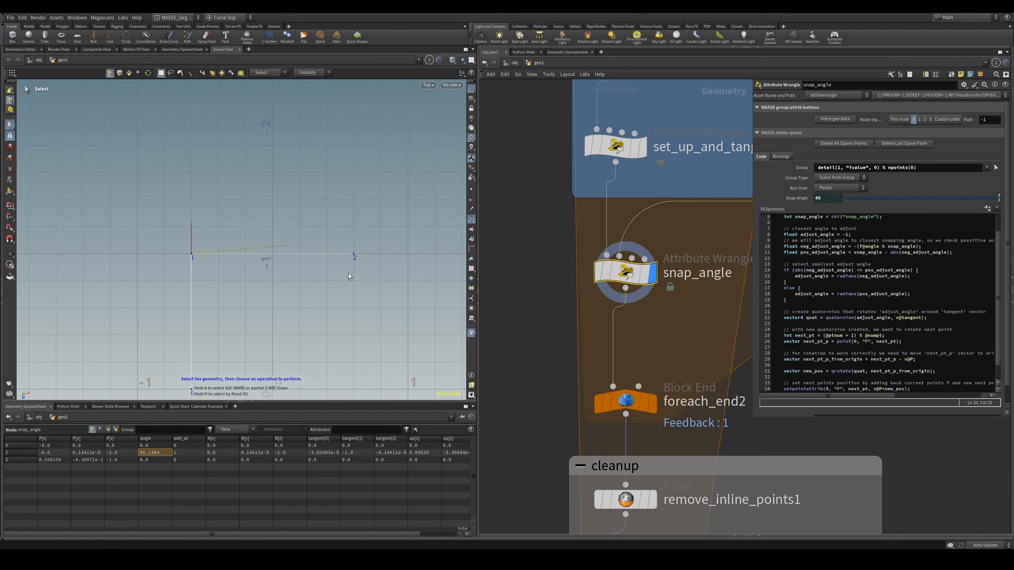
{"action": "right_click_drag", "start_coordinate": [316, 281], "coordinate": [253, 282], "text": "alt"}
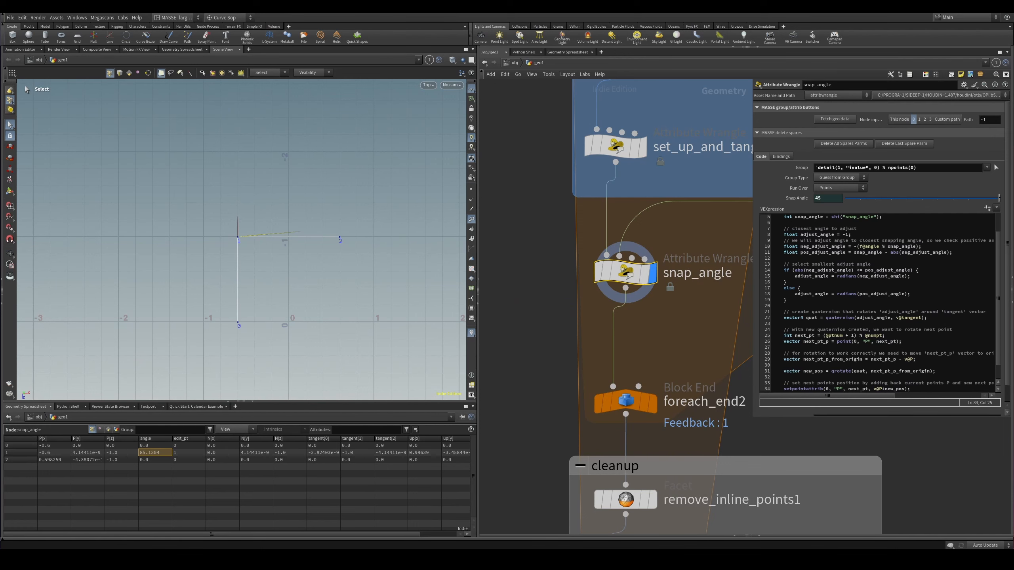
- In VS Code, examine the final lines that move next_pt_p to the origin, apply qrotate and set the next point's position
{"action": "key", "text": "alt+Tab"}
{"action": "scroll", "coordinate": [395, 446], "scroll_direction": "down", "scroll_amount": 4}
{"action": "scroll", "coordinate": [396, 444], "scroll_direction": "up", "scroll_amount": 2}
{"action": "left_click", "coordinate": [395, 442]}
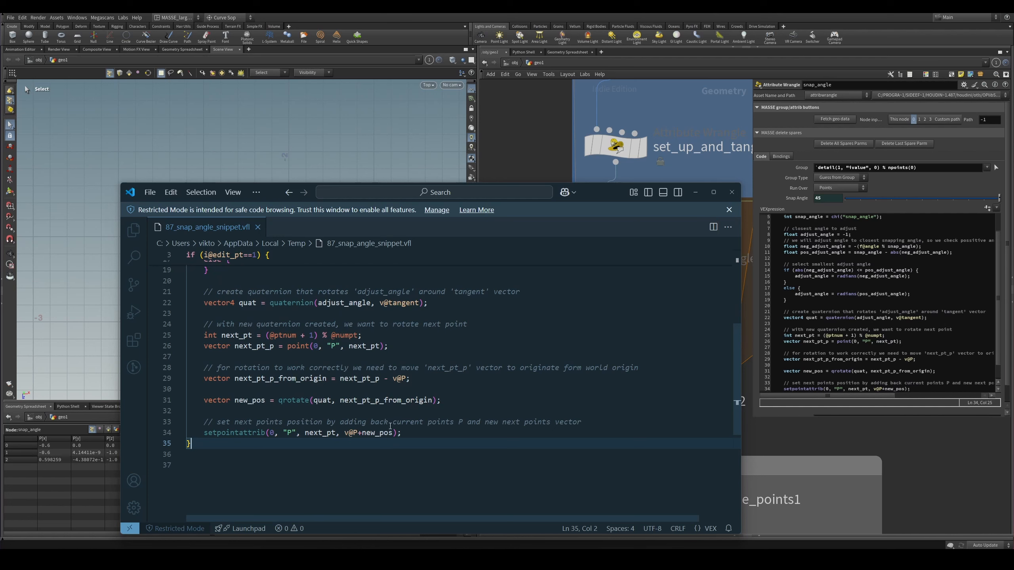
{"action": "scroll", "coordinate": [339, 371], "scroll_direction": "up", "scroll_amount": 1}
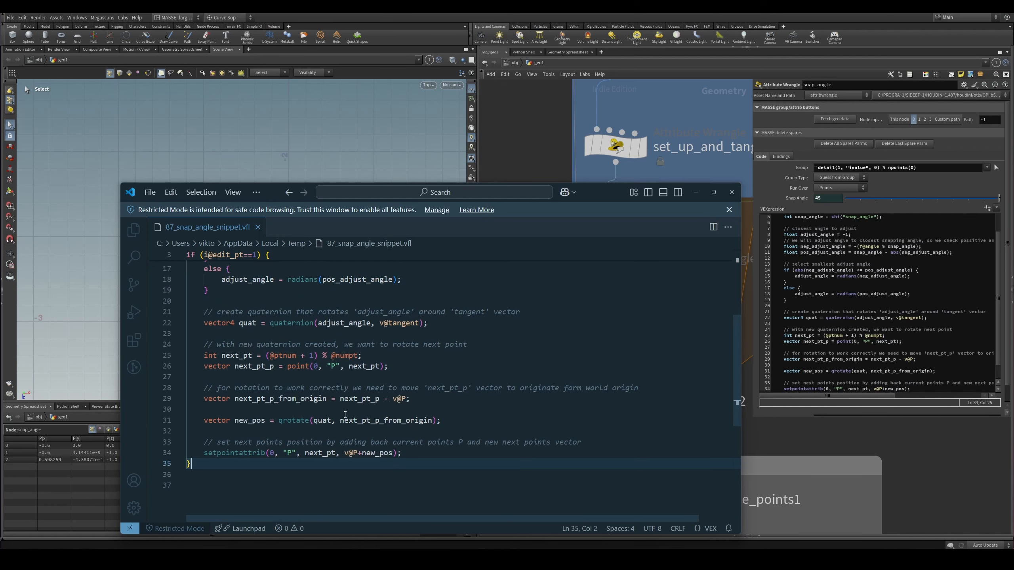
{"action": "left_click", "coordinate": [378, 416]}
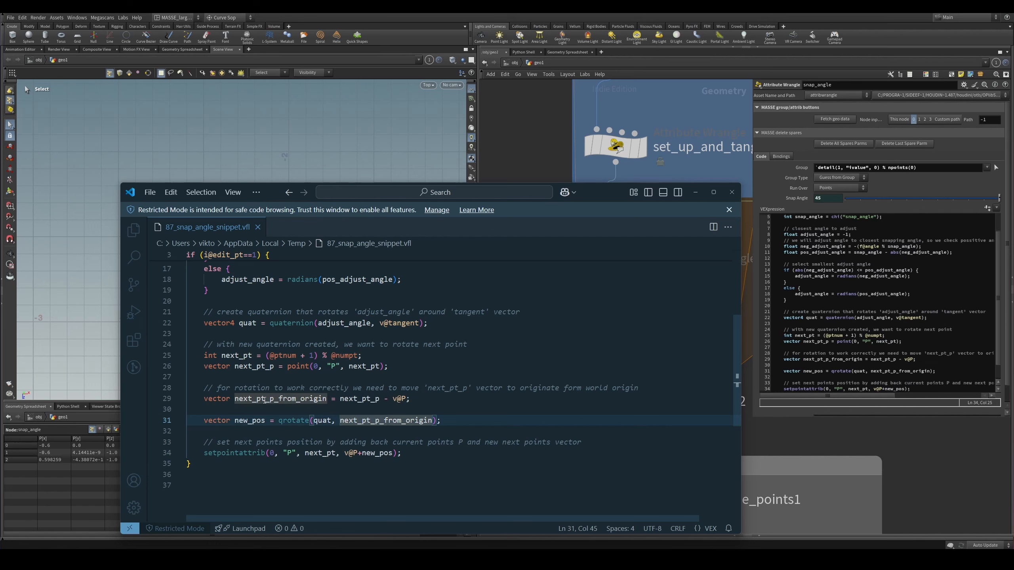
{"action": "left_click", "coordinate": [559, 398]}
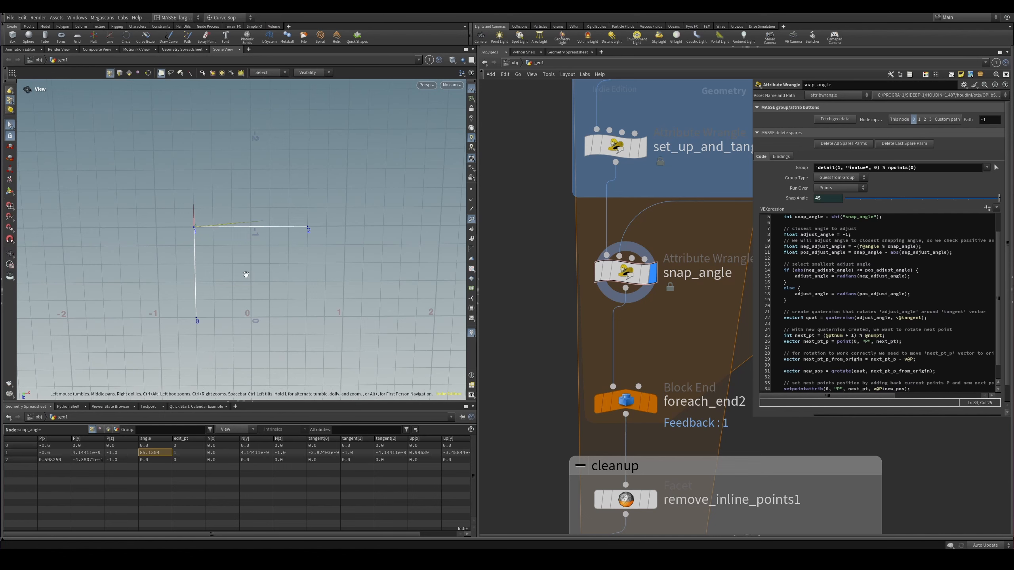
- Turn off Single Pass on foreach_end2 and display the node so the loop runs all its iterations
{"action": "scroll", "coordinate": [639, 331], "scroll_direction": "up", "scroll_amount": 2}
{"action": "left_click", "coordinate": [599, 374]}
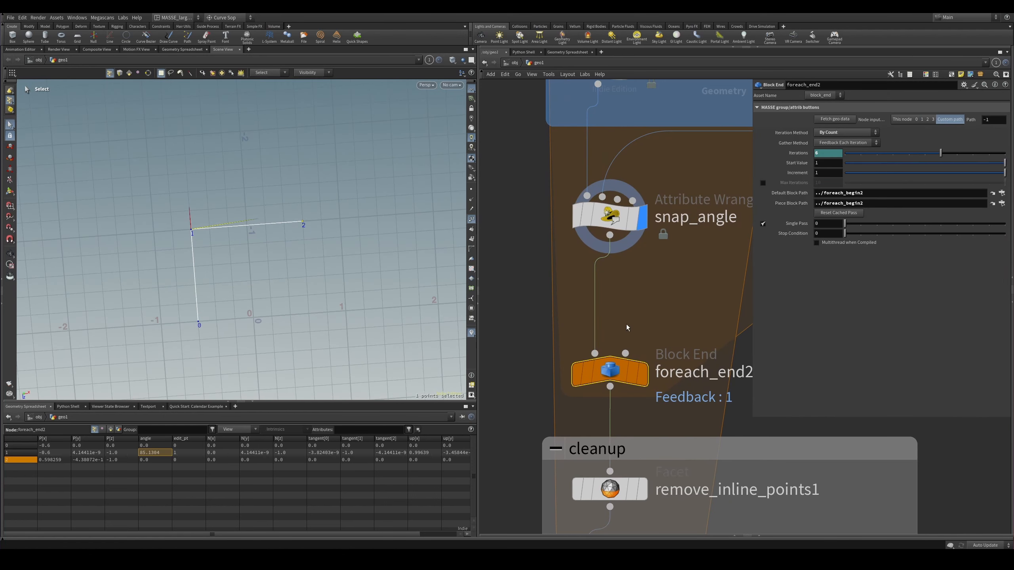
{"action": "scroll", "coordinate": [623, 325], "scroll_direction": "down", "scroll_amount": 2}
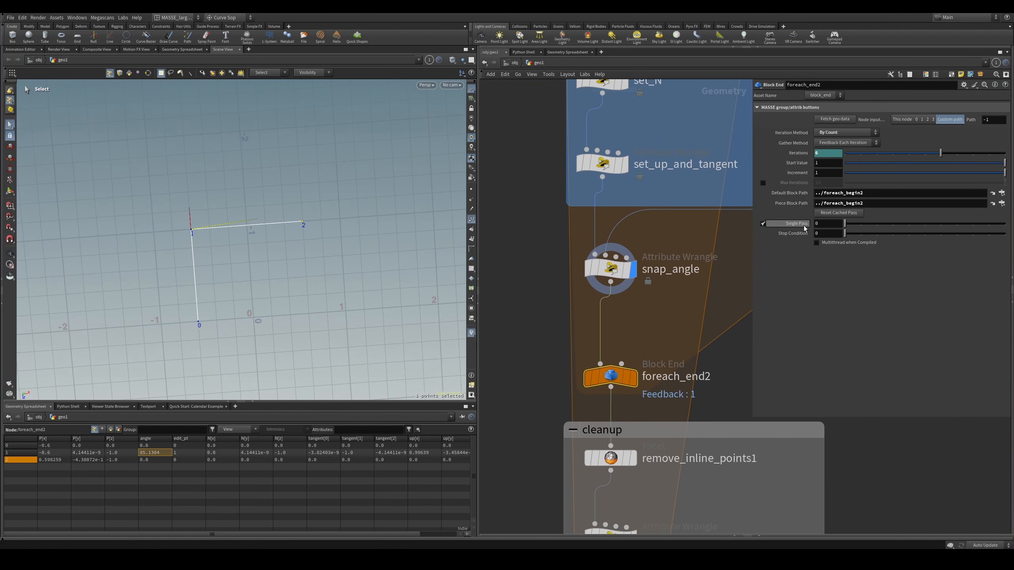
{"action": "left_click", "coordinate": [763, 224]}
{"action": "scroll", "coordinate": [559, 384], "scroll_direction": "down", "scroll_amount": 4}
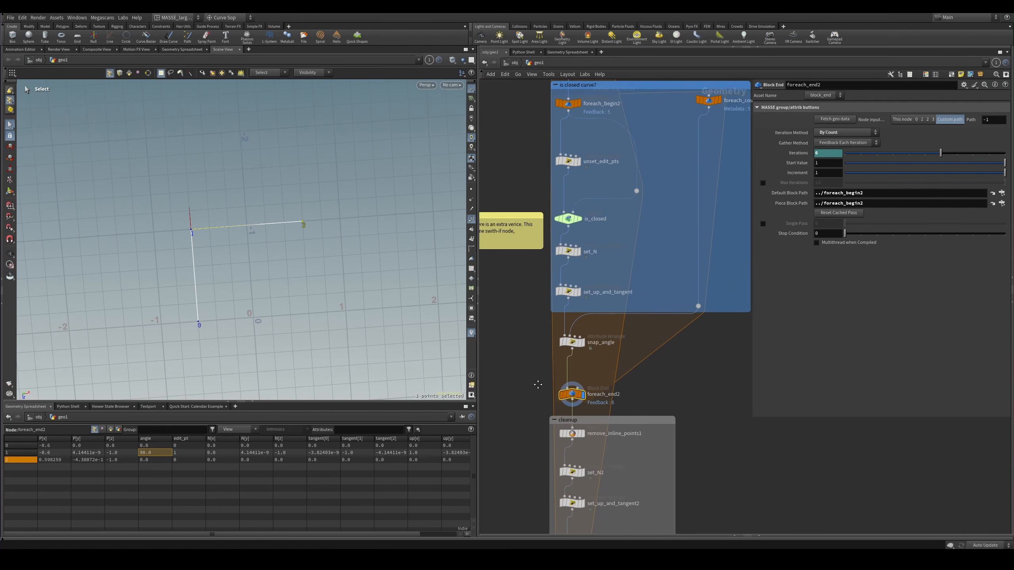
{"action": "middle_click_drag", "start_coordinate": [556, 361], "coordinate": [553, 367]}
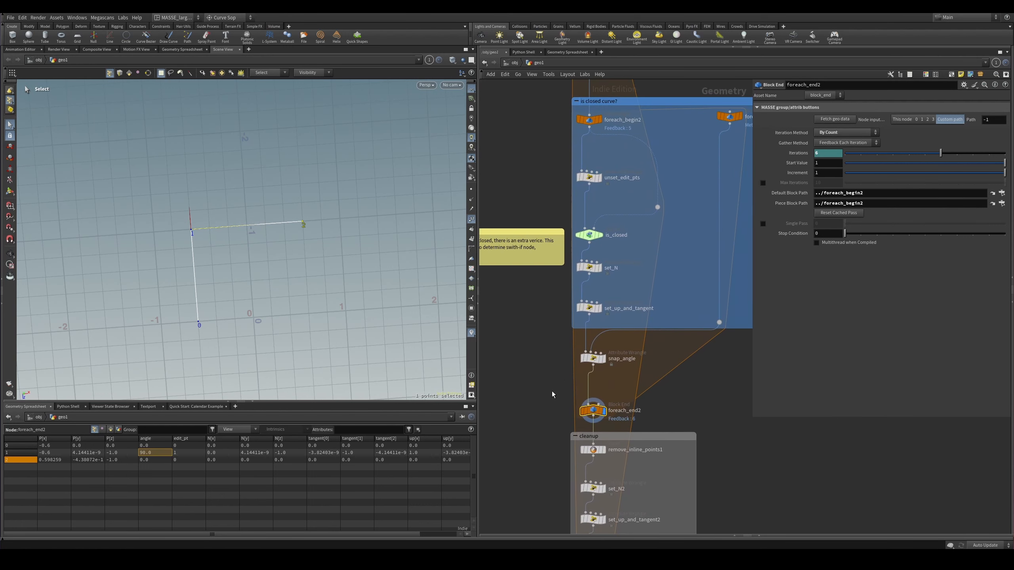
{"action": "scroll", "coordinate": [552, 394], "scroll_direction": "up", "scroll_amount": 3}
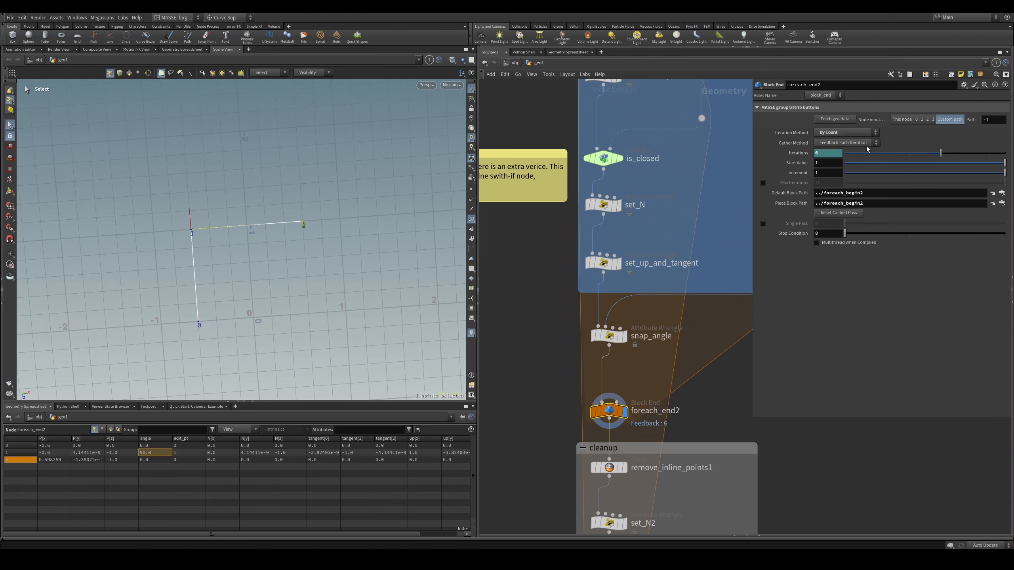
- Display foreach_begin2, inspect the curve it feeds back into the loop, and follow the node chain down to foreach_end2
{"action": "middle_click_drag", "start_coordinate": [557, 374], "coordinate": [543, 488]}
{"action": "scroll", "coordinate": [519, 364], "scroll_direction": "down", "scroll_amount": 1}
{"action": "middle_click_drag", "start_coordinate": [529, 206], "coordinate": [520, 288]}
{"action": "left_click", "coordinate": [588, 250]}
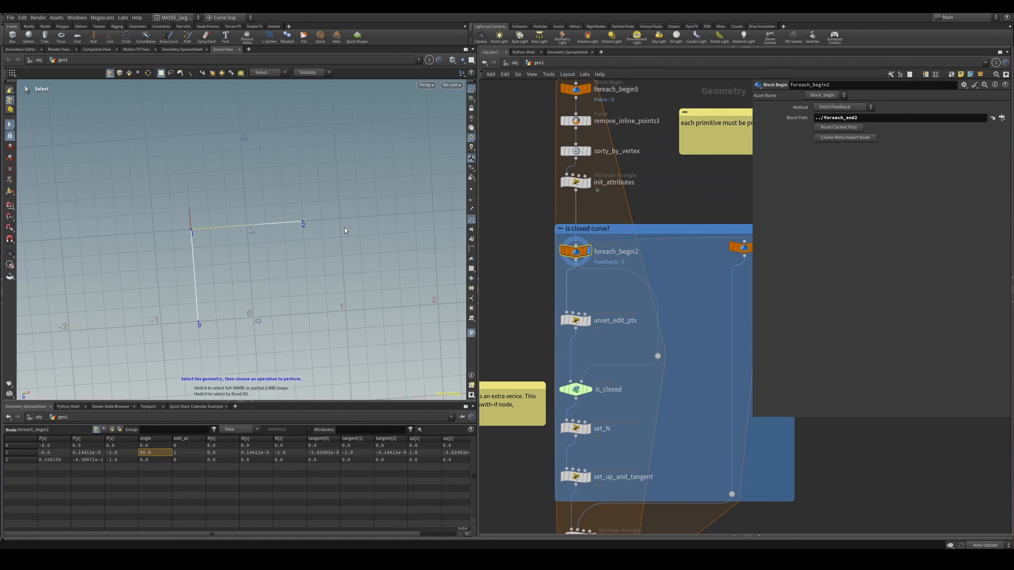
{"action": "mouse_move", "coordinate": [264, 226]}
{"action": "left_mouse_down", "text": "alt"}
{"action": "mouse_move", "coordinate": [247, 206]}
{"action": "mouse_move", "coordinate": [280, 229]}
{"action": "left_mouse_up", "text": "alt"}
{"action": "middle_click_drag", "start_coordinate": [529, 291], "coordinate": [553, 218]}
{"action": "mouse_move", "coordinate": [271, 244]}
{"action": "left_mouse_down", "text": "alt"}
{"action": "mouse_move", "coordinate": [310, 261]}
{"action": "mouse_move", "coordinate": [213, 257]}
{"action": "mouse_move", "coordinate": [258, 240]}
{"action": "left_mouse_up", "text": "alt"}
{"action": "middle_click_drag", "start_coordinate": [322, 238], "coordinate": [256, 237], "text": "alt"}
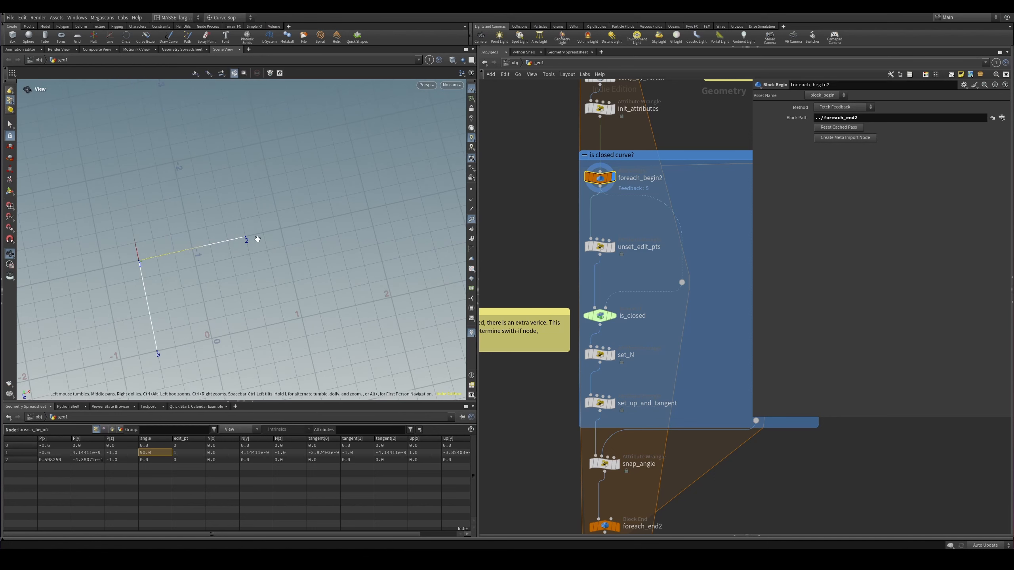
{"action": "left_click_drag", "start_coordinate": [183, 252], "coordinate": [212, 252], "text": "alt"}
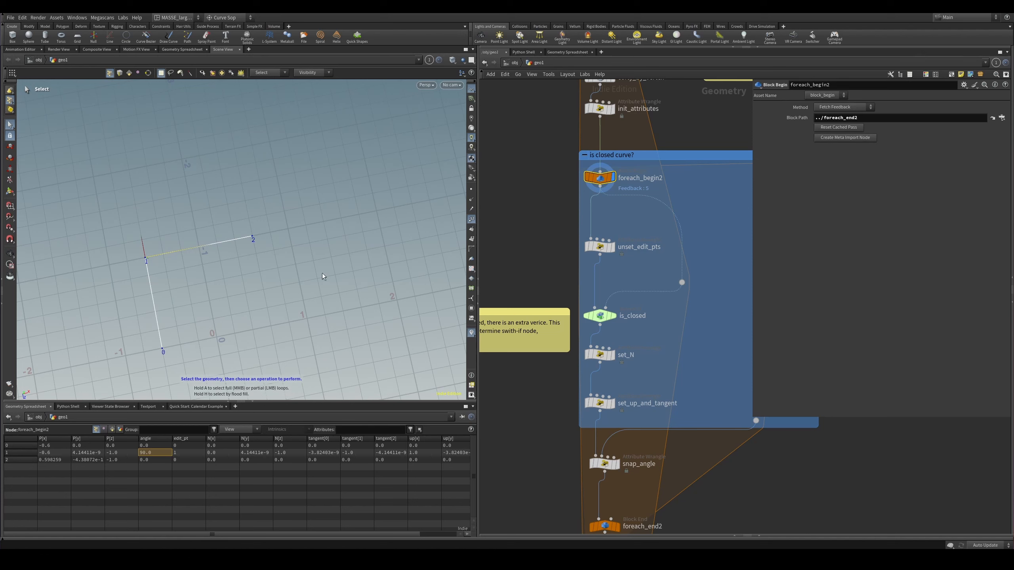
{"action": "scroll", "coordinate": [644, 379], "scroll_direction": "up", "scroll_amount": 1}
{"action": "middle_click_drag", "start_coordinate": [644, 379], "coordinate": [607, 391]}
{"action": "middle_click_drag", "start_coordinate": [621, 483], "coordinate": [606, 310]}
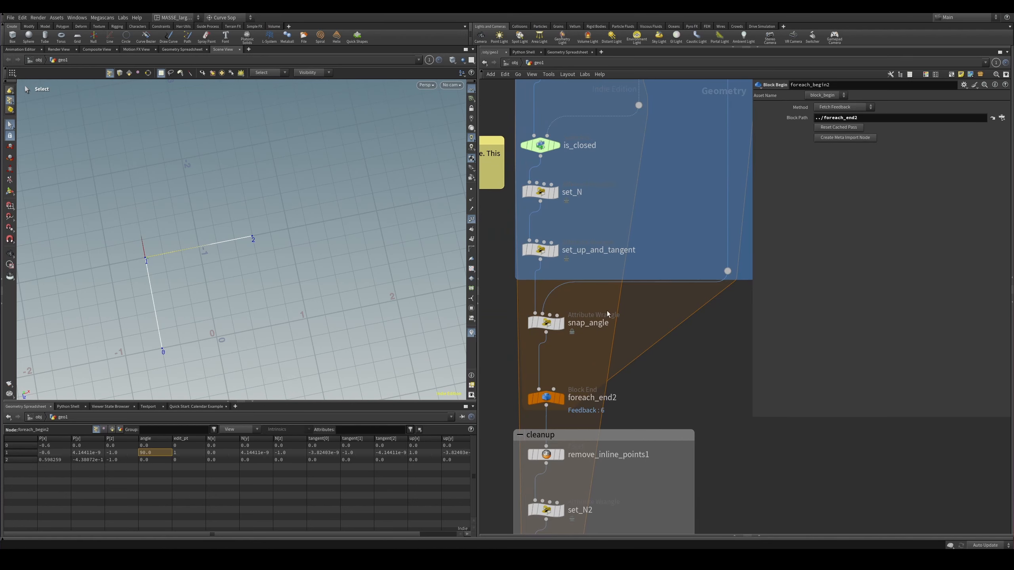
- Display foreach_end2 and bring the cleanup nodes below it into focus
{"action": "left_click", "coordinate": [535, 395]}
{"action": "left_click", "coordinate": [565, 378]}
{"action": "scroll", "coordinate": [648, 374], "scroll_direction": "down", "scroll_amount": 2}
{"action": "middle_click_drag", "start_coordinate": [641, 389], "coordinate": [679, 311]}
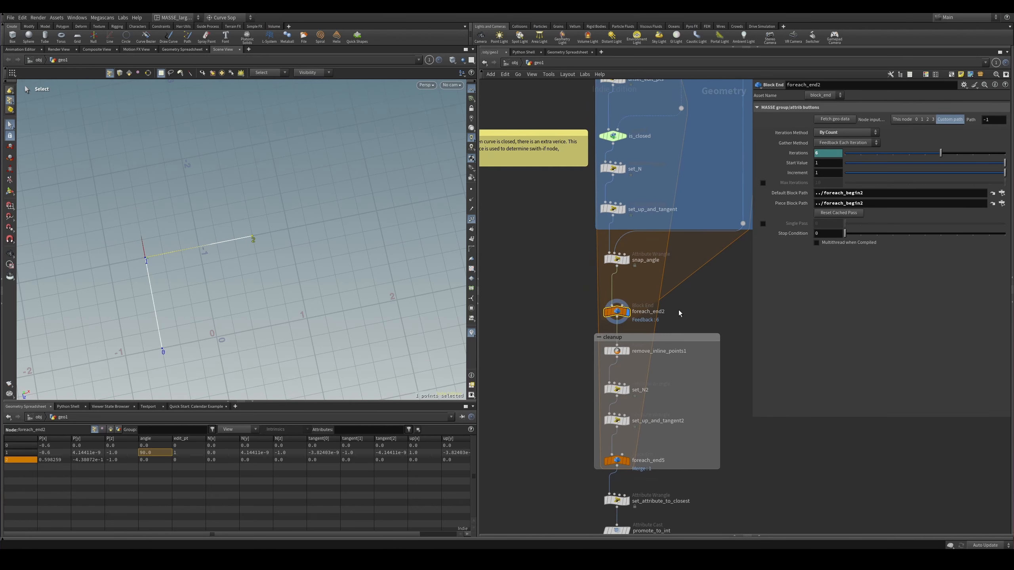
{"action": "scroll", "coordinate": [648, 341], "scroll_direction": "up", "scroll_amount": 1}
{"action": "middle_click_drag", "start_coordinate": [648, 341], "coordinate": [636, 281]}
{"action": "scroll", "coordinate": [636, 281], "scroll_direction": "up", "scroll_amount": 1}
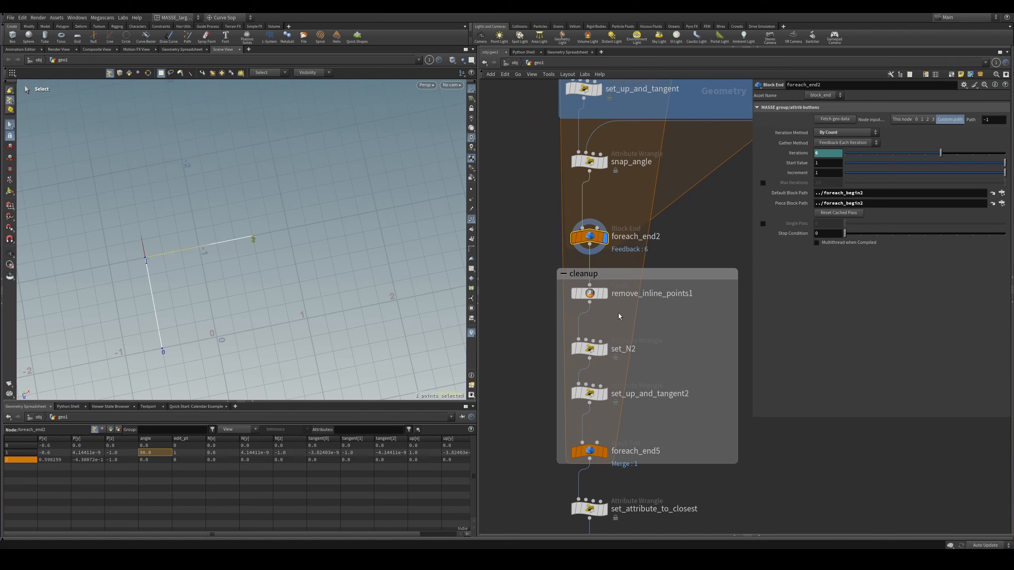
- Display remove_inline_points1 and inspect the curve's points in the viewport
{"action": "left_click", "coordinate": [591, 293]}
{"action": "left_click", "coordinate": [605, 293]}
{"action": "middle_click_drag", "start_coordinate": [247, 275], "coordinate": [281, 263], "text": "alt"}
{"action": "scroll", "coordinate": [619, 315], "scroll_direction": "up", "scroll_amount": 1}
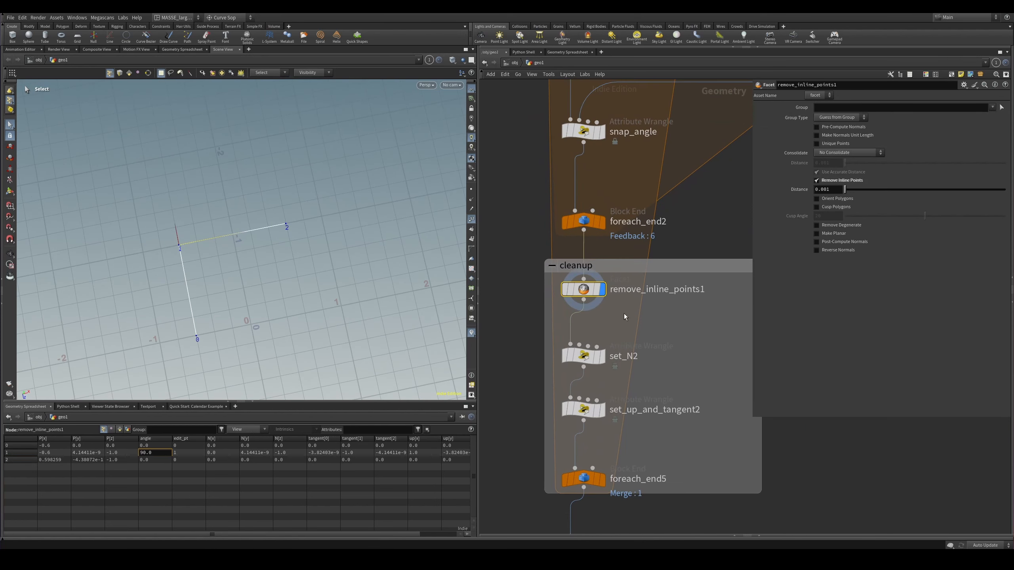
{"action": "key", "text": "Escape"}
{"action": "mouse_move", "coordinate": [263, 265]}
{"action": "left_mouse_down"}
{"action": "mouse_move", "coordinate": [249, 291]}
{"action": "mouse_move", "coordinate": [240, 280]}
{"action": "mouse_move", "coordinate": [247, 261]}
{"action": "left_mouse_up"}
{"action": "key", "text": "s"}
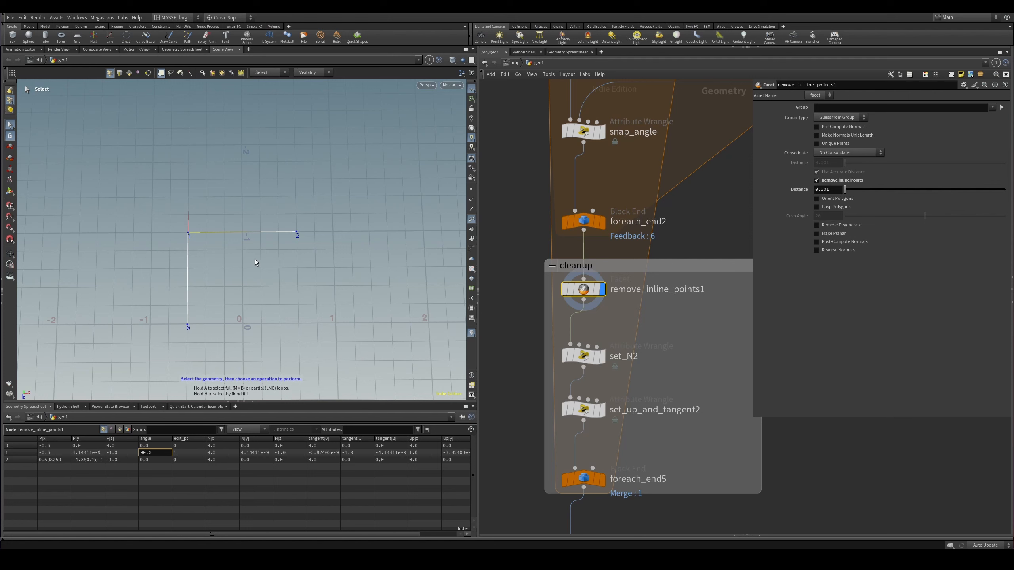
- Display set_N2 to review its VEX code, and open set_up_and_tangent2's code for comparison
{"action": "left_click", "coordinate": [584, 356]}
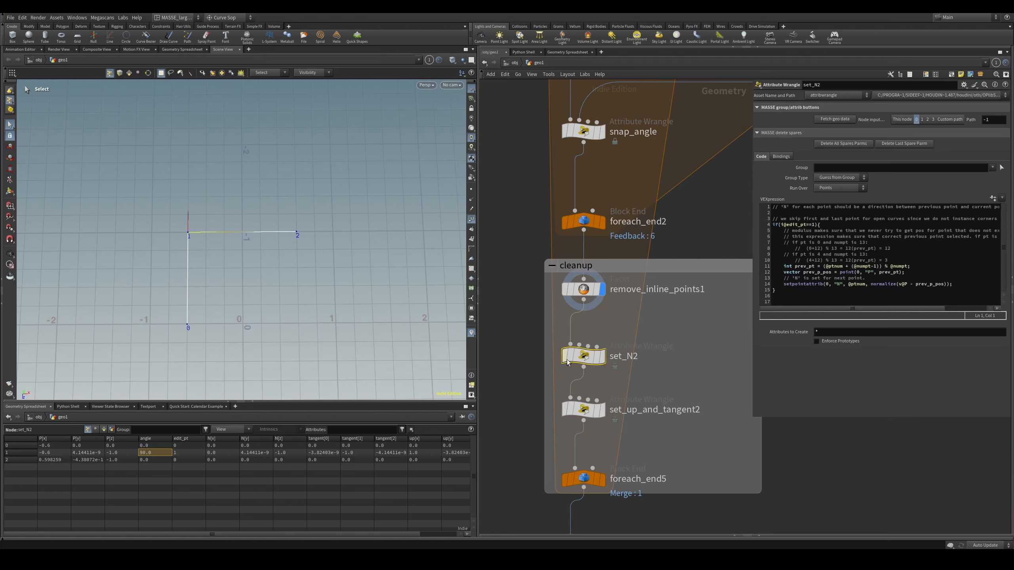
{"action": "left_click", "coordinate": [602, 356]}
{"action": "middle_click_drag", "start_coordinate": [513, 360], "coordinate": [525, 335]}
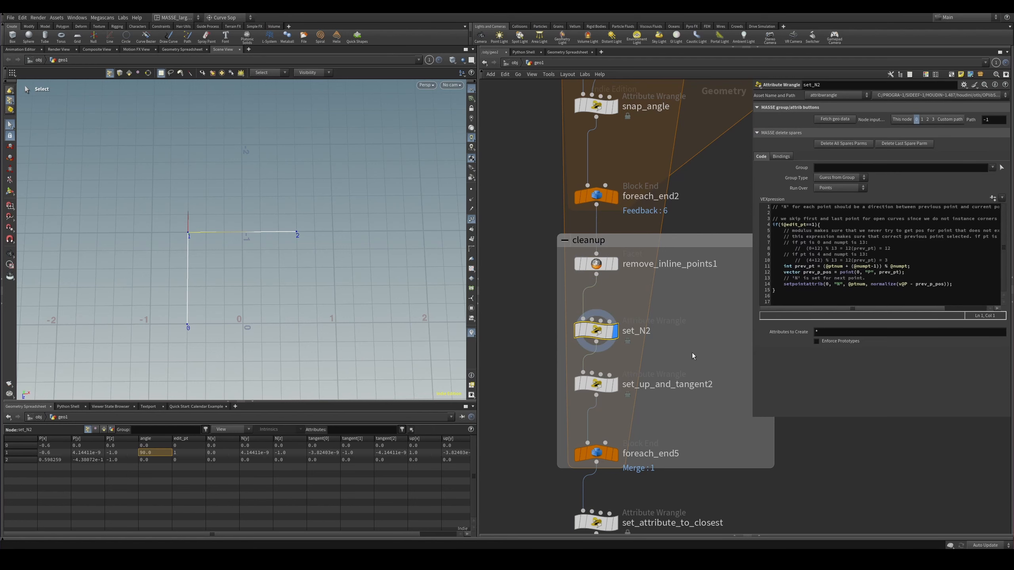
{"action": "left_click", "coordinate": [585, 388]}
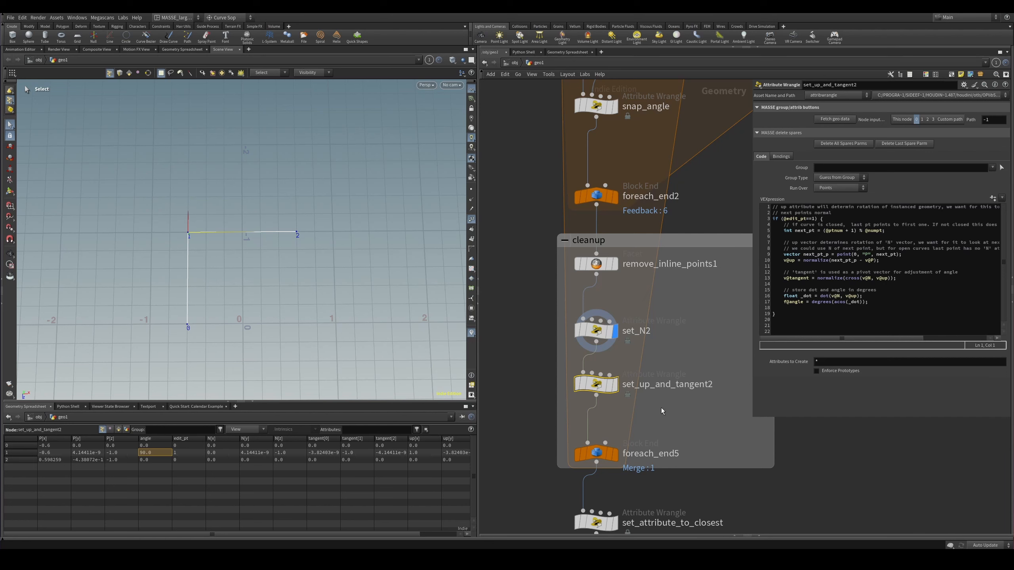
{"action": "middle_click_drag", "start_coordinate": [660, 407], "coordinate": [606, 488]}
{"action": "middle_click_drag", "start_coordinate": [642, 379], "coordinate": [663, 477]}
{"action": "middle_click_drag", "start_coordinate": [662, 442], "coordinate": [635, 307]}
- Return to remove_inline_points1, display it, and trace its place between the snapping loop and the remaining cleanup nodes
{"action": "left_click", "coordinate": [549, 316]}
{"action": "left_click", "coordinate": [583, 311]}
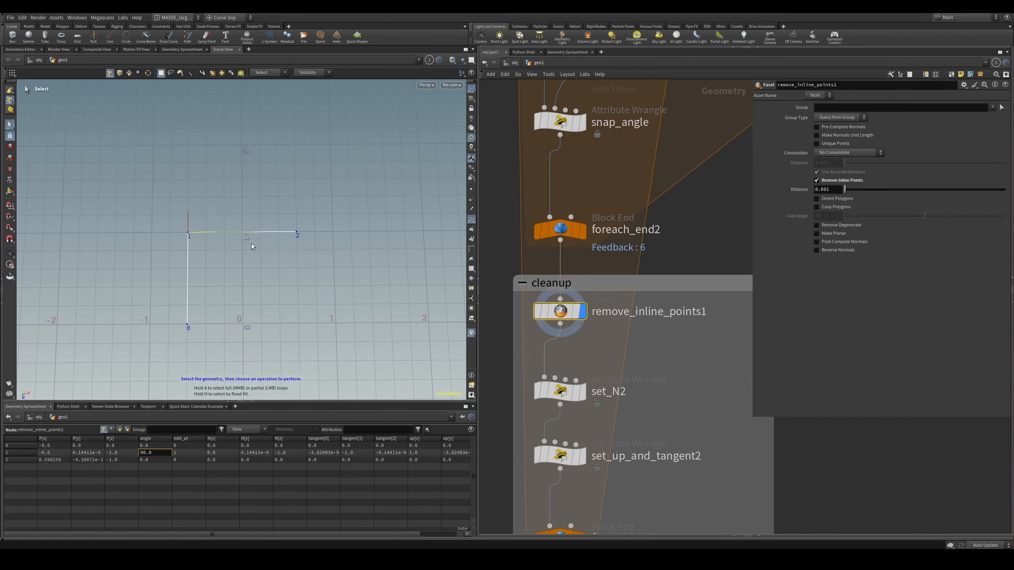
{"action": "middle_click_drag", "start_coordinate": [666, 353], "coordinate": [663, 325]}
{"action": "left_click_drag", "start_coordinate": [663, 325], "coordinate": [633, 403]}
{"action": "scroll", "coordinate": [659, 351], "scroll_direction": "down", "scroll_amount": 3}
{"action": "scroll", "coordinate": [615, 255], "scroll_direction": "up", "scroll_amount": 1}
{"action": "middle_click_drag", "start_coordinate": [639, 189], "coordinate": [618, 294]}
{"action": "left_click_drag", "start_coordinate": [629, 157], "coordinate": [566, 244]}
{"action": "middle_click_drag", "start_coordinate": [523, 322], "coordinate": [542, 198]}
- Display set_N2, set_up_and_tangent2 and foreach_end5 in turn to check the end of the cleanup block
{"action": "left_click_drag", "start_coordinate": [666, 350], "coordinate": [542, 385]}
{"action": "key", "text": "r"}
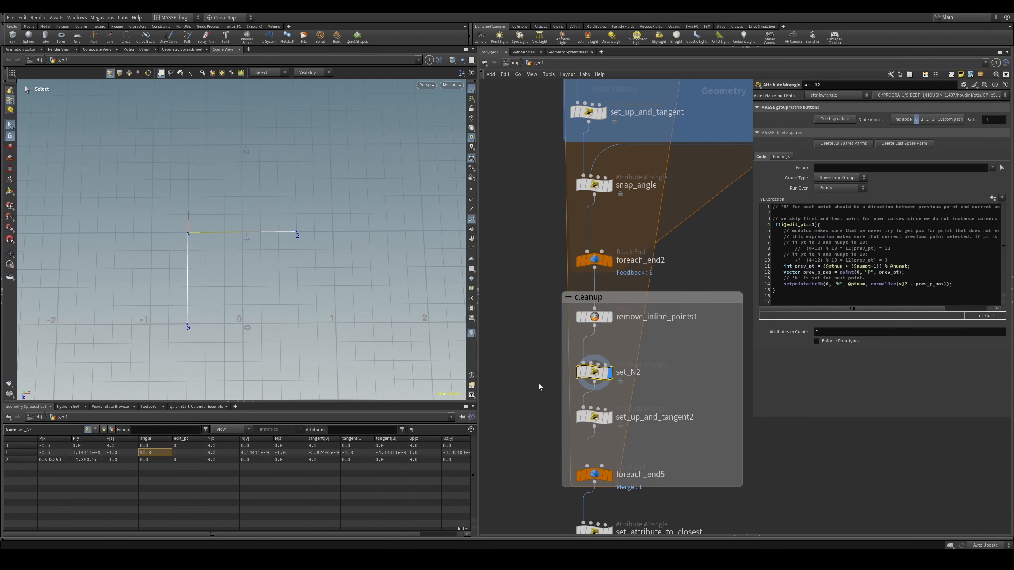
{"action": "middle_click_drag", "start_coordinate": [541, 385], "coordinate": [548, 353]}
{"action": "left_click_drag", "start_coordinate": [551, 356], "coordinate": [631, 415]}
{"action": "key", "text": "r"}
{"action": "middle_click_drag", "start_coordinate": [651, 426], "coordinate": [653, 350]}
{"action": "left_click_drag", "start_coordinate": [652, 349], "coordinate": [571, 400]}
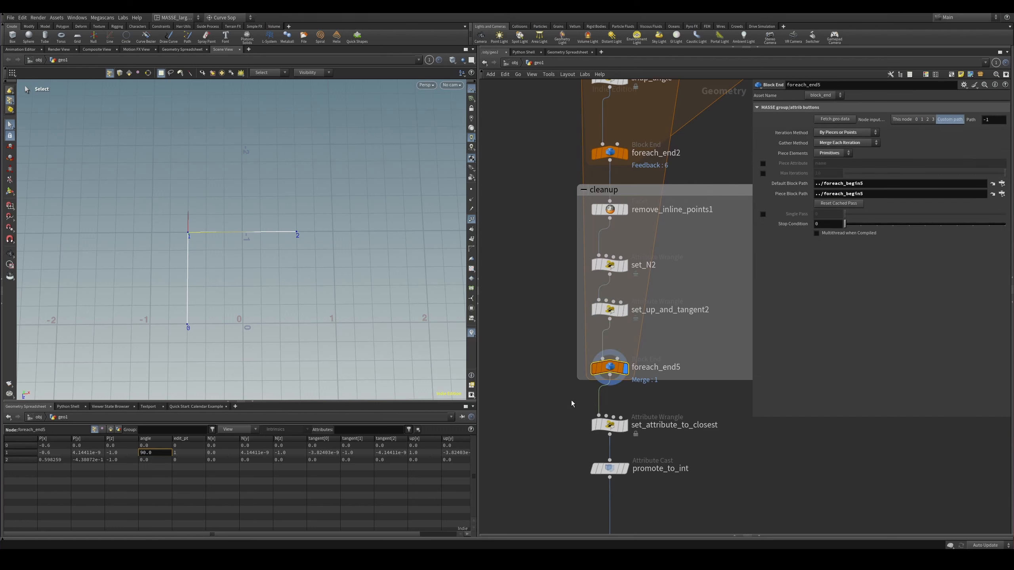
{"action": "middle_click_drag", "start_coordinate": [571, 400], "coordinate": [595, 322]}
- Display set_attribute_to_closest and examine its code that rounds the angle attribute to the closest valid snap
{"action": "key", "text": "r"}
{"action": "scroll", "coordinate": [623, 364], "scroll_direction": "up", "scroll_amount": 3}
{"action": "mouse_move", "coordinate": [656, 374]}
{"action": "middle_mouse_down"}
{"action": "mouse_move", "coordinate": [600, 369]}
{"action": "mouse_move", "coordinate": [641, 366]}
{"action": "middle_mouse_up"}
{"action": "left_click_drag", "start_coordinate": [638, 365], "coordinate": [566, 323]}
{"action": "key", "text": "r"}
{"action": "scroll", "coordinate": [633, 346], "scroll_direction": "down", "scroll_amount": 3}
{"action": "middle_click_drag", "start_coordinate": [633, 346], "coordinate": [636, 393]}
{"action": "middle_click_drag", "start_coordinate": [537, 302], "coordinate": [570, 414]}
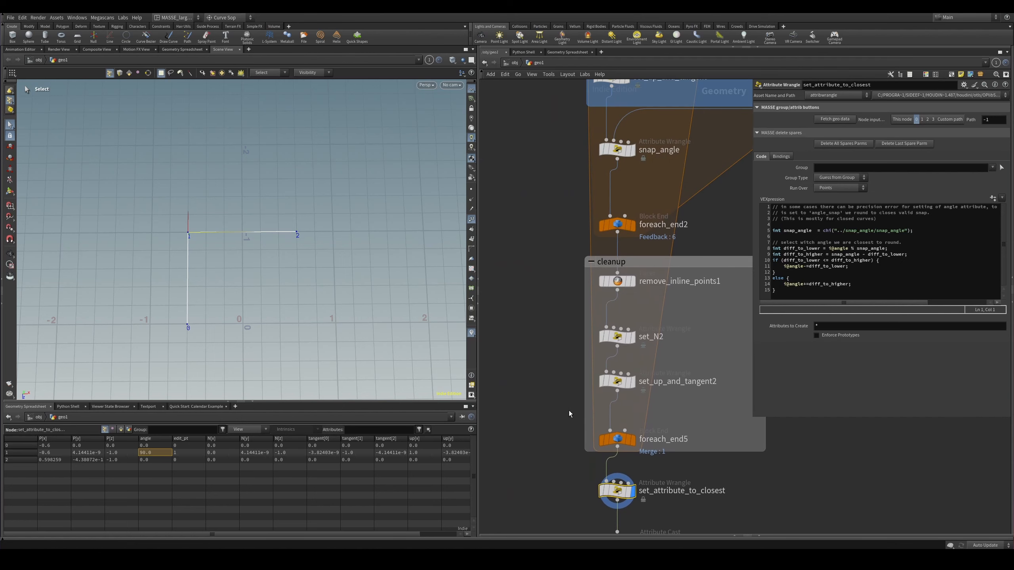
{"action": "middle_click_drag", "start_coordinate": [564, 368], "coordinate": [558, 288]}
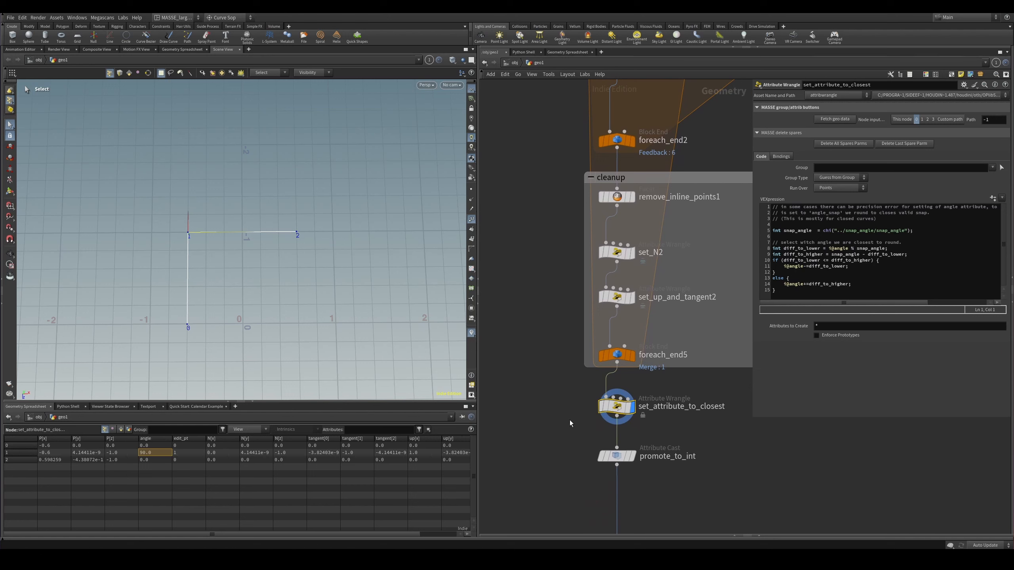
- Inspect the snapped curve from several angles and follow the network from set_attribute_to_closest down to OUT_ANGLED_CURVES
{"action": "left_click_drag", "start_coordinate": [274, 287], "coordinate": [243, 298], "text": "alt"}
{"action": "scroll", "coordinate": [532, 426], "scroll_direction": "down", "scroll_amount": 2}
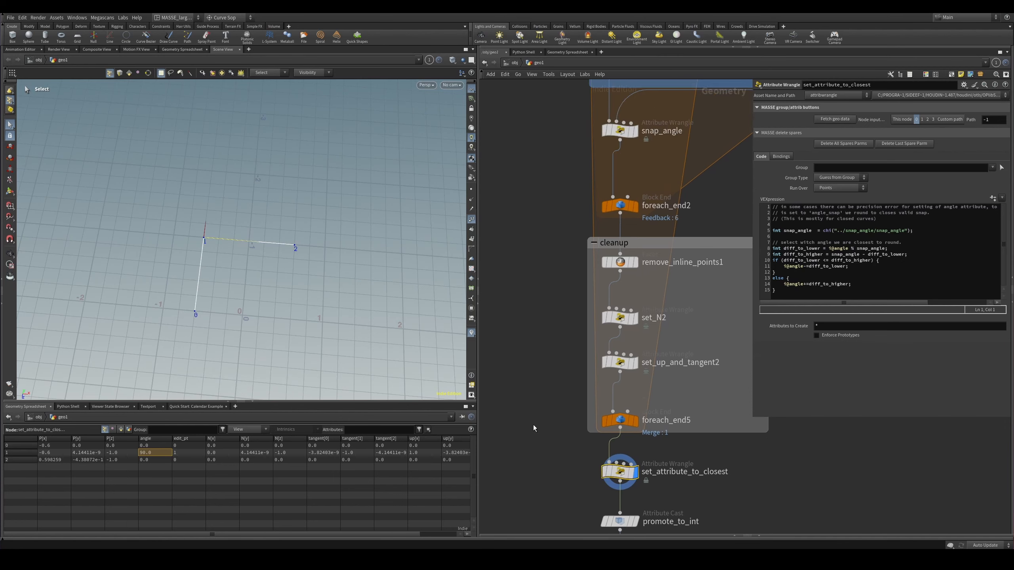
{"action": "middle_click_drag", "start_coordinate": [531, 425], "coordinate": [519, 360]}
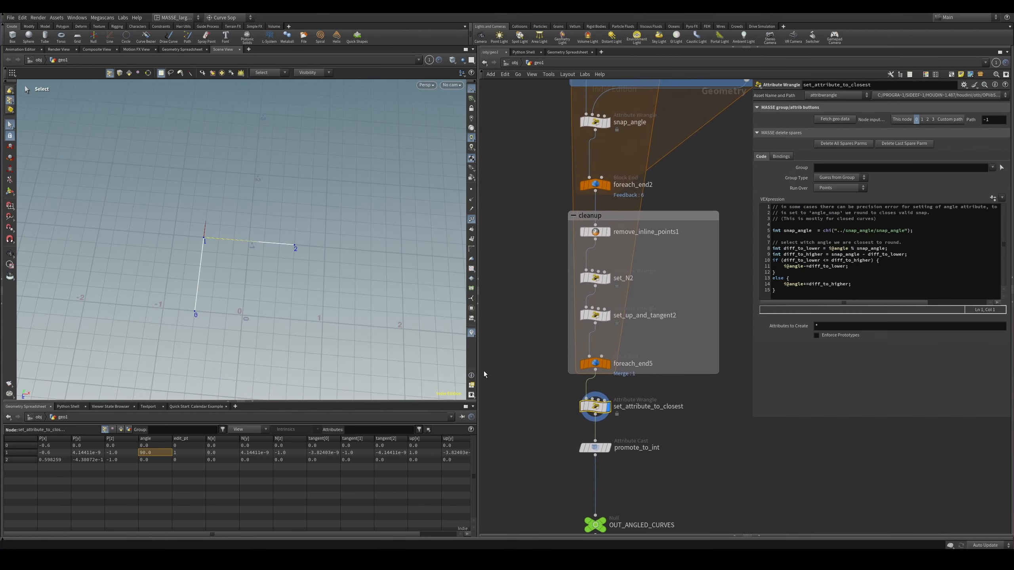
{"action": "left_click_drag", "start_coordinate": [315, 345], "coordinate": [358, 315], "text": "alt"}
{"action": "scroll", "coordinate": [620, 408], "scroll_direction": "up", "scroll_amount": 2}
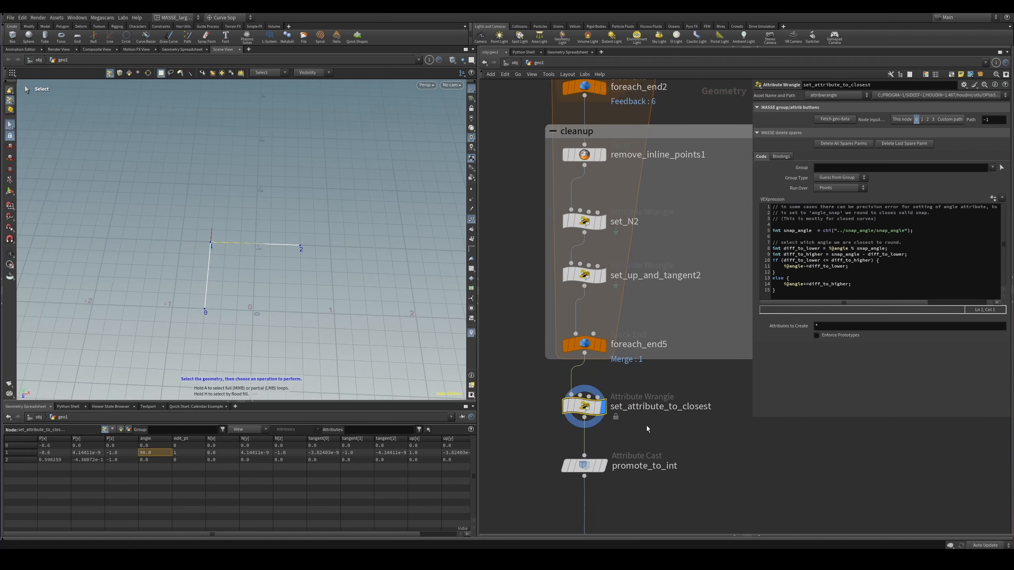
{"action": "left_click_drag", "start_coordinate": [318, 275], "coordinate": [269, 262], "text": "alt"}
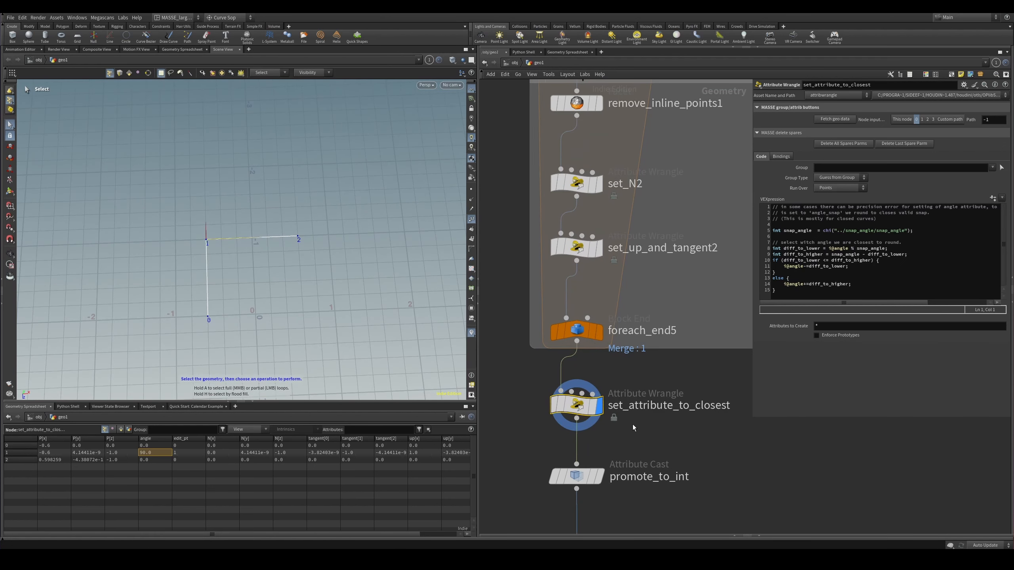
{"action": "scroll", "coordinate": [583, 390], "scroll_direction": "up", "scroll_amount": 1}
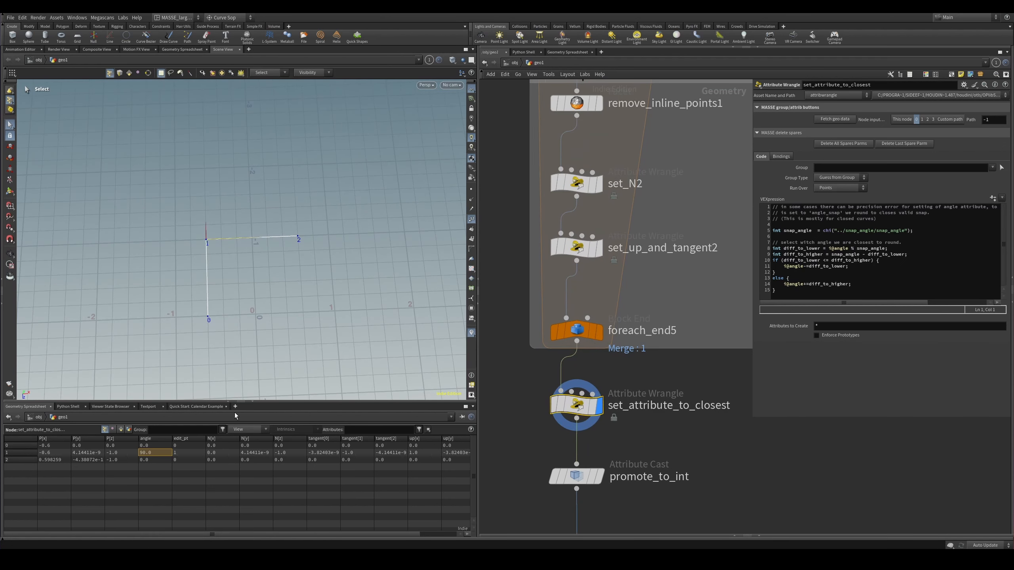
{"action": "middle_click_drag", "start_coordinate": [511, 278], "coordinate": [567, 362]}
{"action": "middle_click_drag", "start_coordinate": [588, 439], "coordinate": [559, 330]}
{"action": "left_click_drag", "start_coordinate": [540, 347], "coordinate": [634, 401]}
{"action": "middle_click_drag", "start_coordinate": [648, 434], "coordinate": [638, 368]}
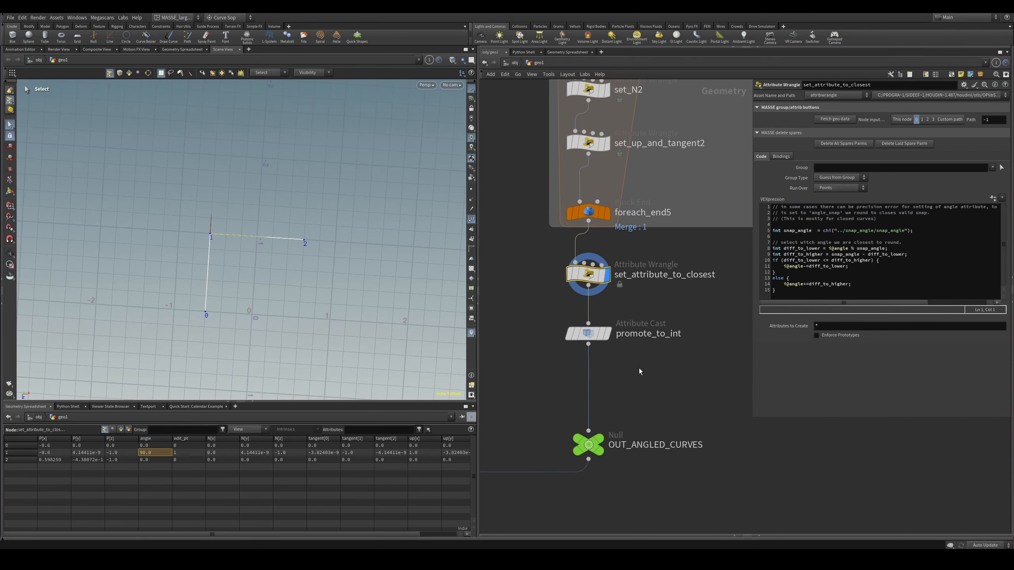
- Compare the angle attribute in the spreadsheet between promote_to_int and set_attribute_to_closest
{"action": "left_click", "coordinate": [580, 334]}
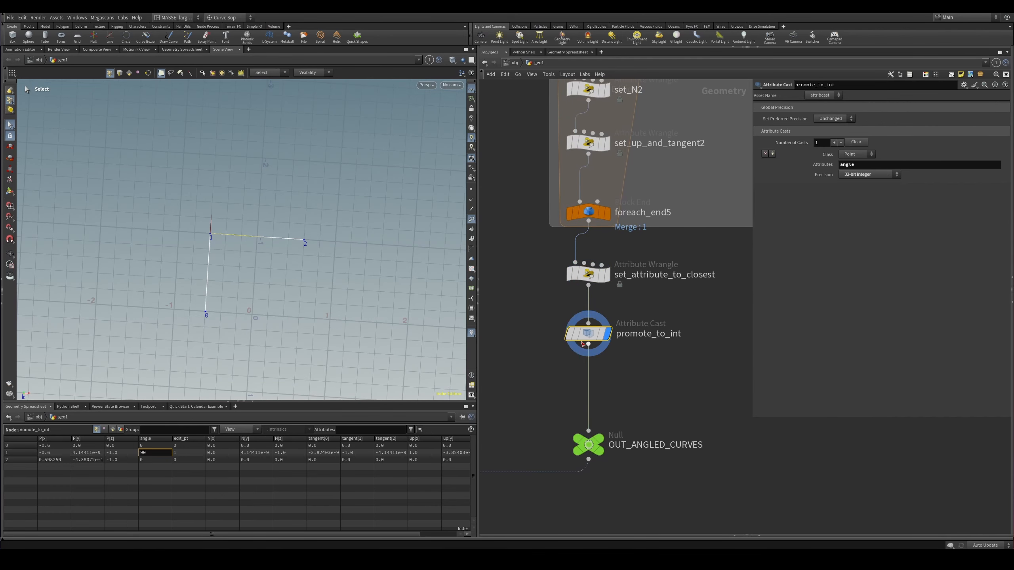
{"action": "scroll", "coordinate": [650, 350], "scroll_direction": "up", "scroll_amount": 3}
{"action": "left_click_drag", "start_coordinate": [594, 276], "coordinate": [513, 220]}
{"action": "key", "text": "r"}
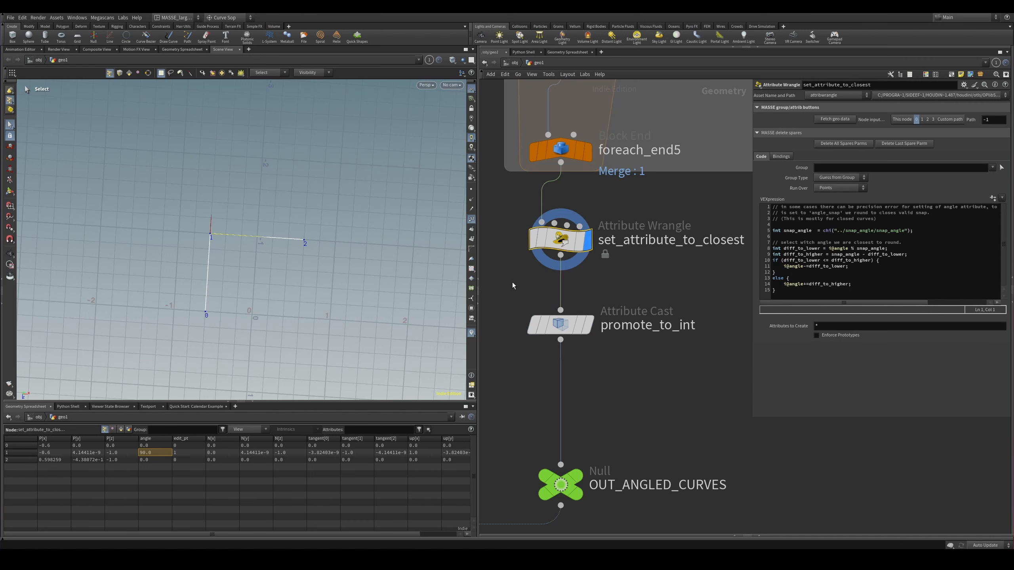
{"action": "middle_click_drag", "start_coordinate": [522, 285], "coordinate": [576, 290]}
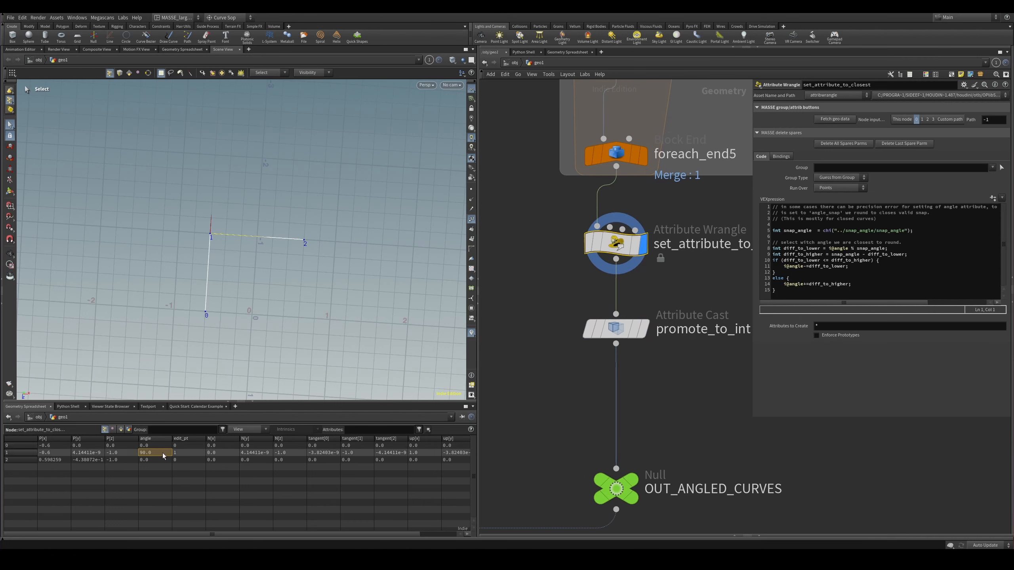
{"action": "left_click_drag", "start_coordinate": [690, 398], "coordinate": [658, 222]}
{"action": "key", "text": "r"}
{"action": "key", "text": "r"}
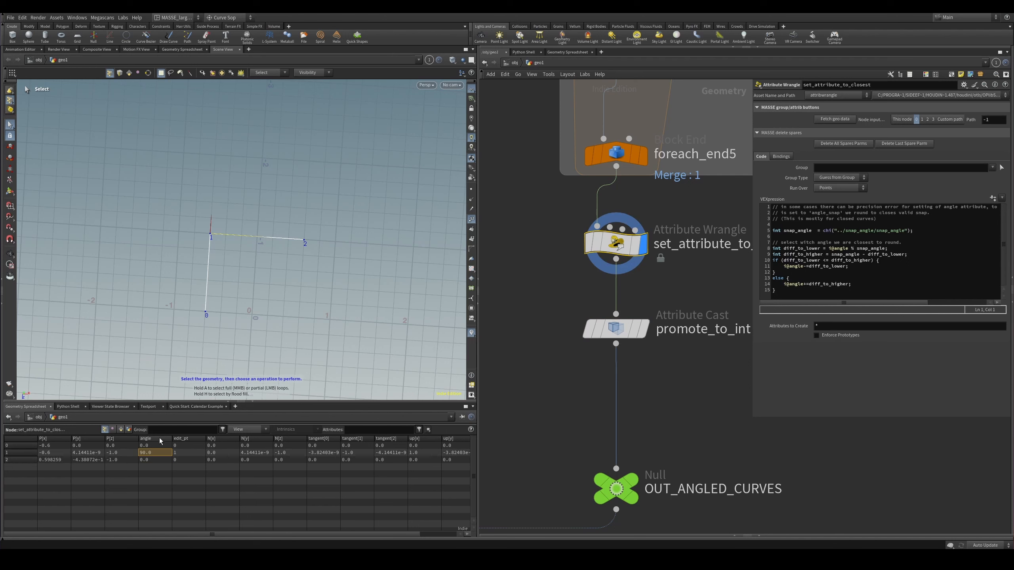
- Display promote_to_int to check its 32-bit integer cast of angle, and finish by displaying OUT_ANGLED_CURVES
{"action": "left_click_drag", "start_coordinate": [688, 393], "coordinate": [627, 332]}
{"action": "key", "text": "r"}
{"action": "middle_click_drag", "start_coordinate": [701, 359], "coordinate": [673, 387]}
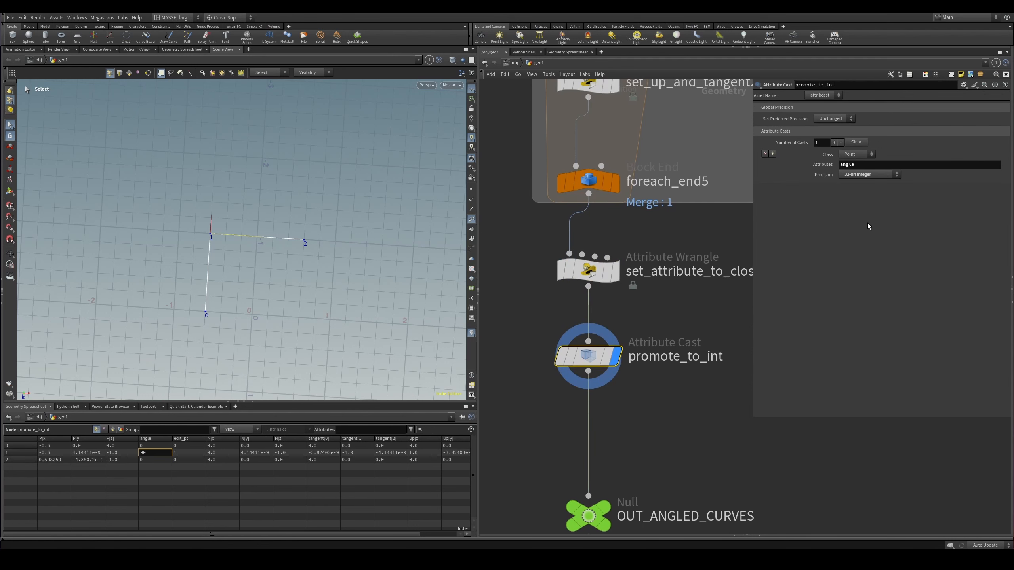
{"action": "left_click_drag", "start_coordinate": [641, 339], "coordinate": [604, 359]}
{"action": "middle_click_drag", "start_coordinate": [657, 481], "coordinate": [657, 355]}
{"action": "left_click_drag", "start_coordinate": [654, 357], "coordinate": [593, 432]}
{"action": "key", "text": "r"}
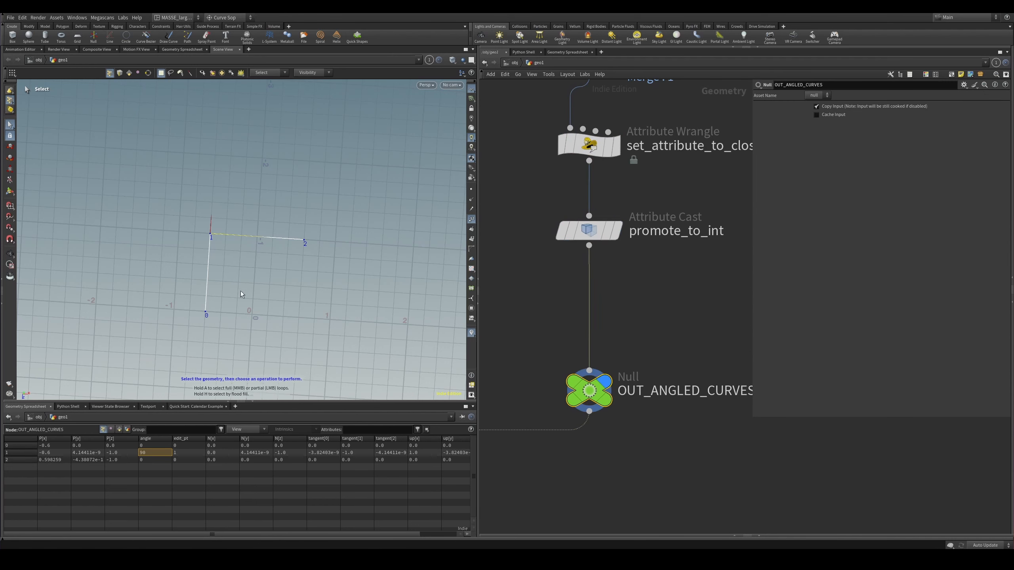
- Show the finished pipe geometry from the top view with curve1 ready for editing
{"action": "left_click_drag", "start_coordinate": [208, 268], "coordinate": [237, 243], "text": "alt"}
{"action": "key", "text": "v"}
{"action": "left_click", "coordinate": [310, 210]}
{"action": "left_click", "coordinate": [311, 188]}
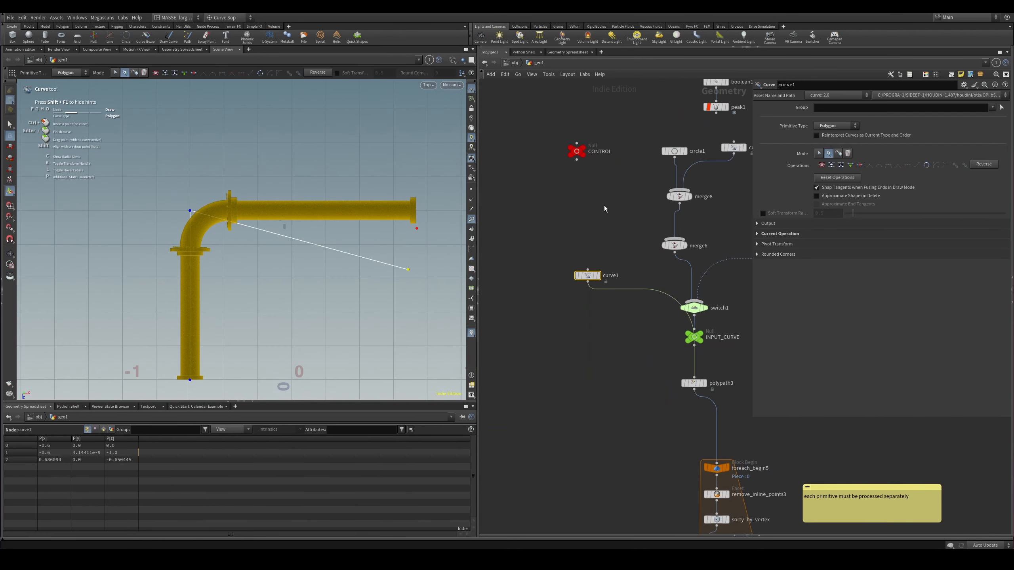
- Set the Snap Angle on the CONTROL null to 5
{"action": "left_click", "coordinate": [571, 154]}
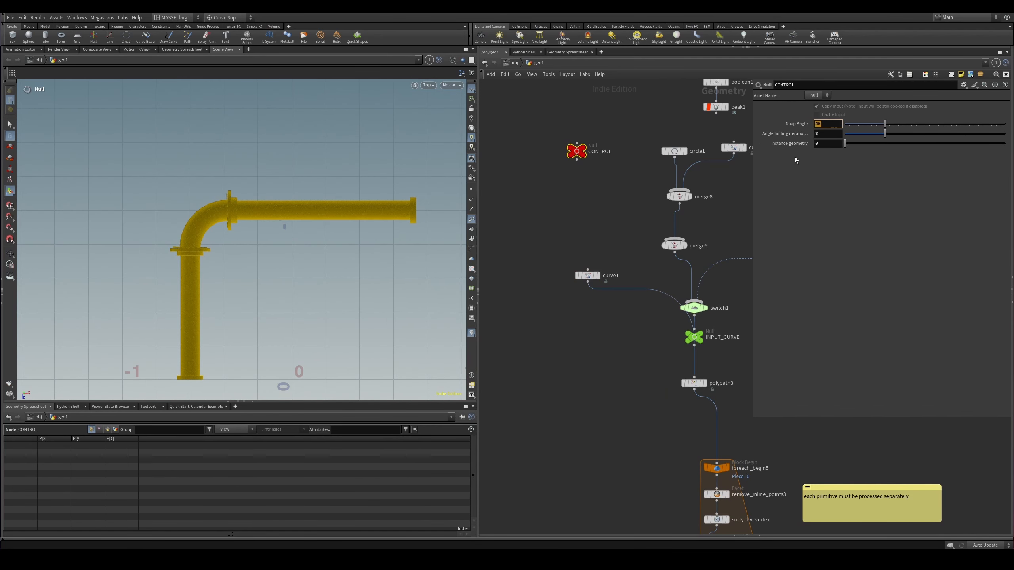
{"action": "type", "text": "5"}
{"action": "key", "text": "Return"}
{"action": "scroll", "coordinate": [625, 251], "scroll_direction": "down", "scroll_amount": 1}
- Reposition curve1's end point to several corner angles, ending with a roughly right-angled corner at about X 0.54, Z -1.02
{"action": "left_click", "coordinate": [594, 271]}
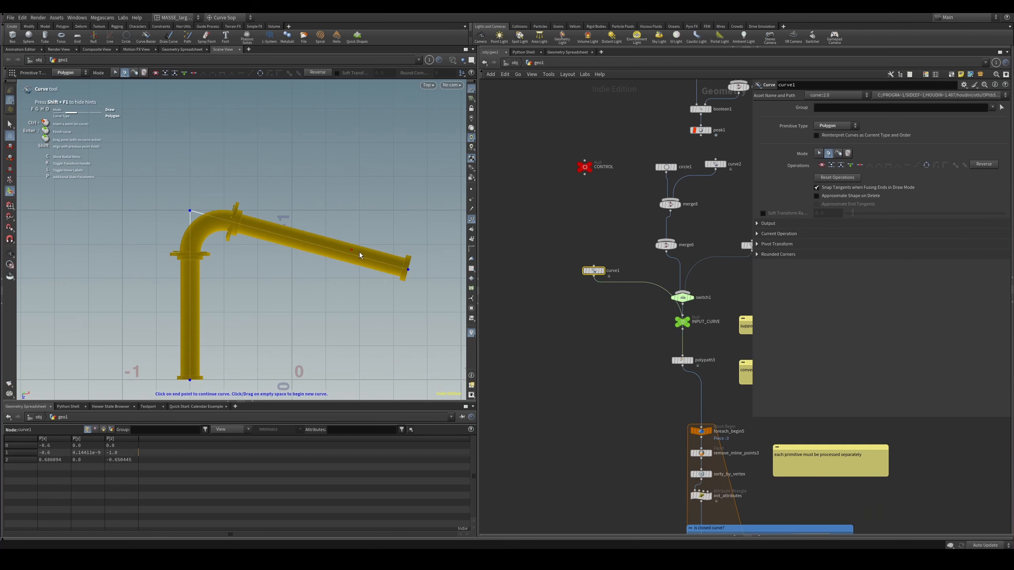
{"action": "left_click_drag", "start_coordinate": [408, 272], "coordinate": [378, 131]}
{"action": "scroll", "coordinate": [359, 191], "scroll_direction": "down", "scroll_amount": 3}
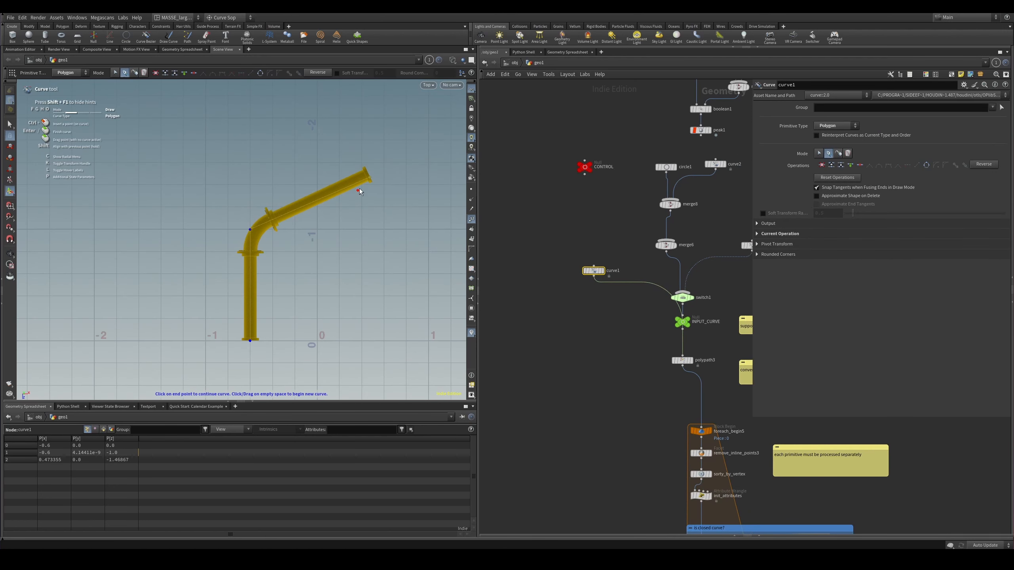
{"action": "left_click_drag", "start_coordinate": [363, 175], "coordinate": [377, 228]}
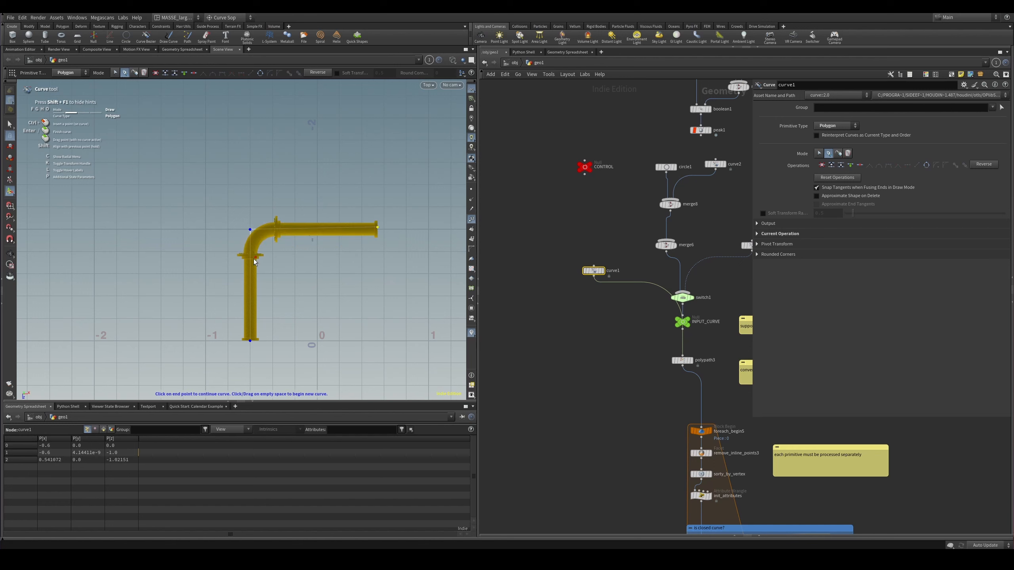
{"action": "key", "text": "Escape"}
{"action": "key", "text": "Return"}
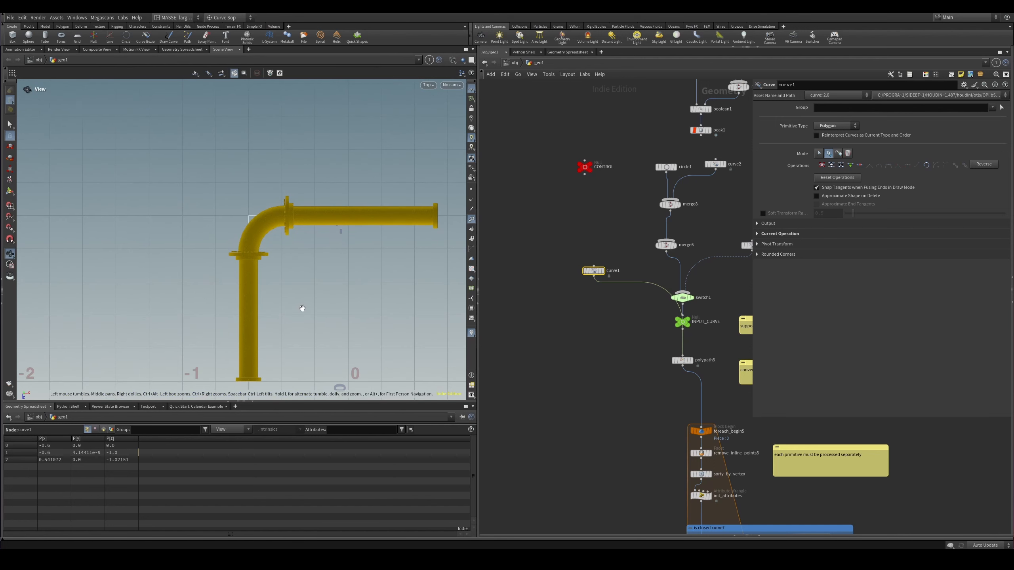
- Move curve1's end point down beside the first leg to form an acute corner, ending at about X 0.06, Z 0.02
{"action": "scroll", "coordinate": [240, 246], "scroll_direction": "up", "scroll_amount": 2}
{"action": "middle_click_drag", "start_coordinate": [241, 245], "coordinate": [254, 228]}
{"action": "left_click_drag", "start_coordinate": [386, 172], "coordinate": [250, 273]}
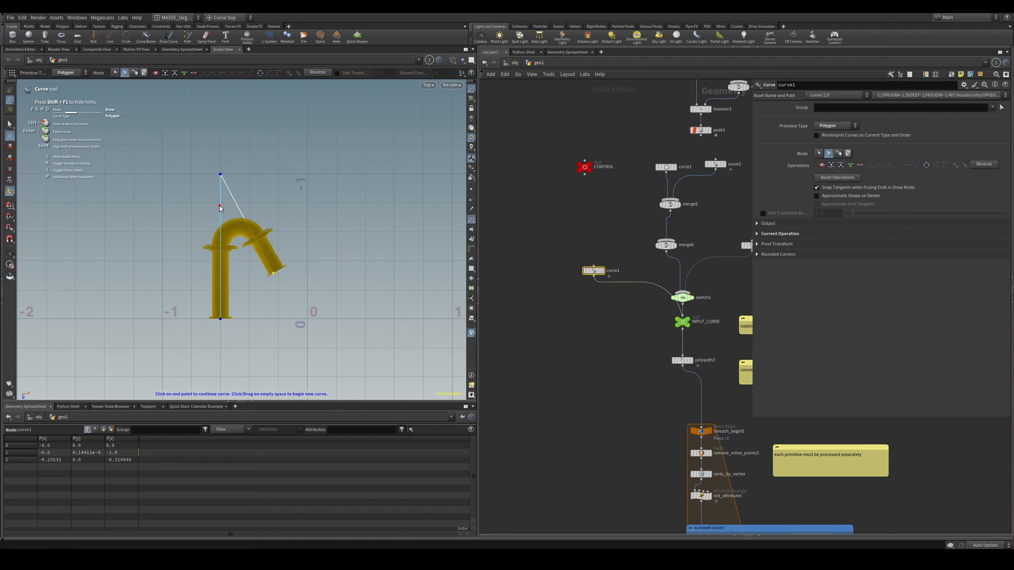
{"action": "scroll", "coordinate": [254, 267], "scroll_direction": "up", "scroll_amount": 3}
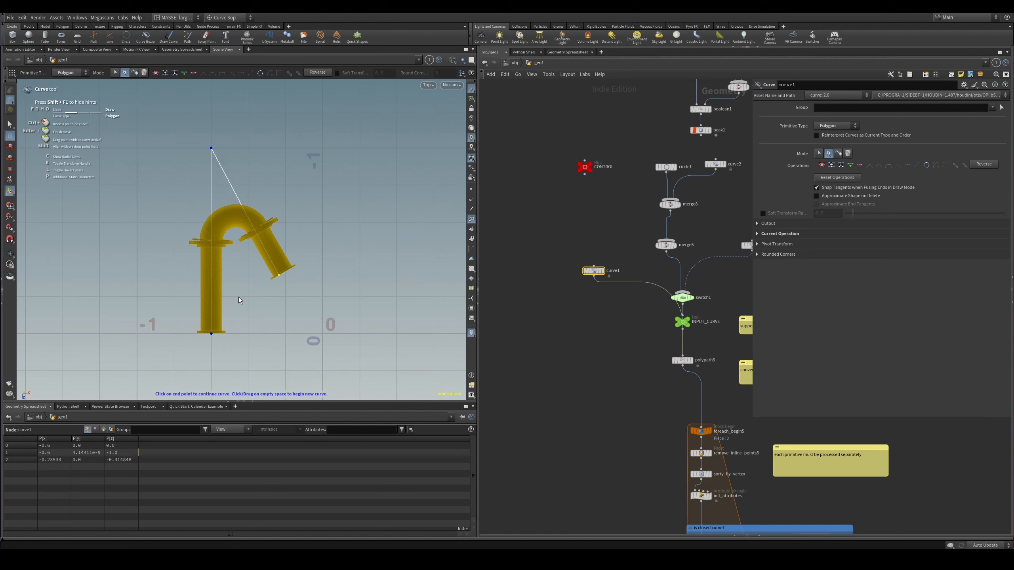
{"action": "scroll", "coordinate": [258, 273], "scroll_direction": "up", "scroll_amount": 3, "text": "alt"}
{"action": "middle_click_drag", "start_coordinate": [302, 281], "coordinate": [291, 244], "text": "alt"}
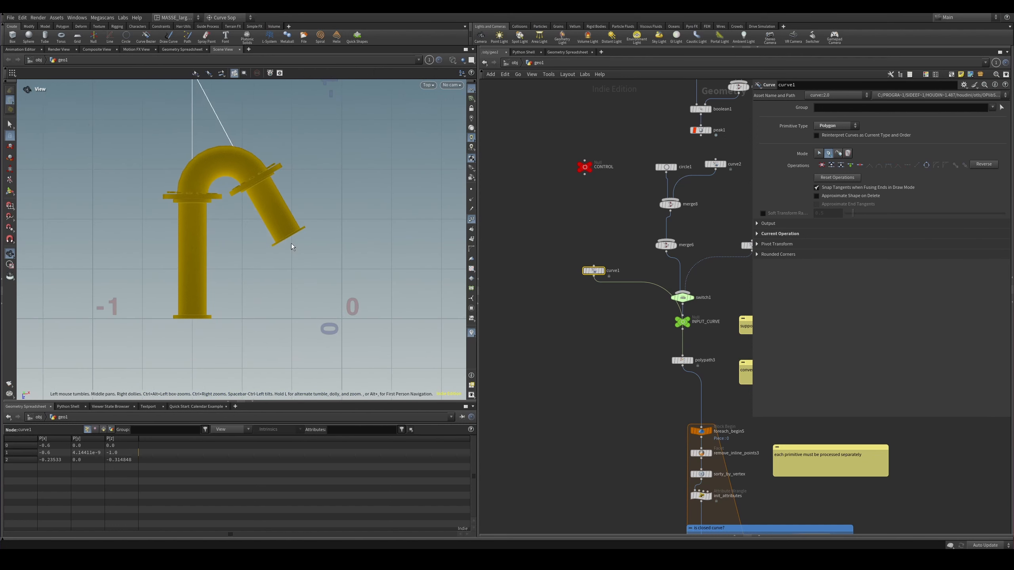
{"action": "key", "text": "Return"}
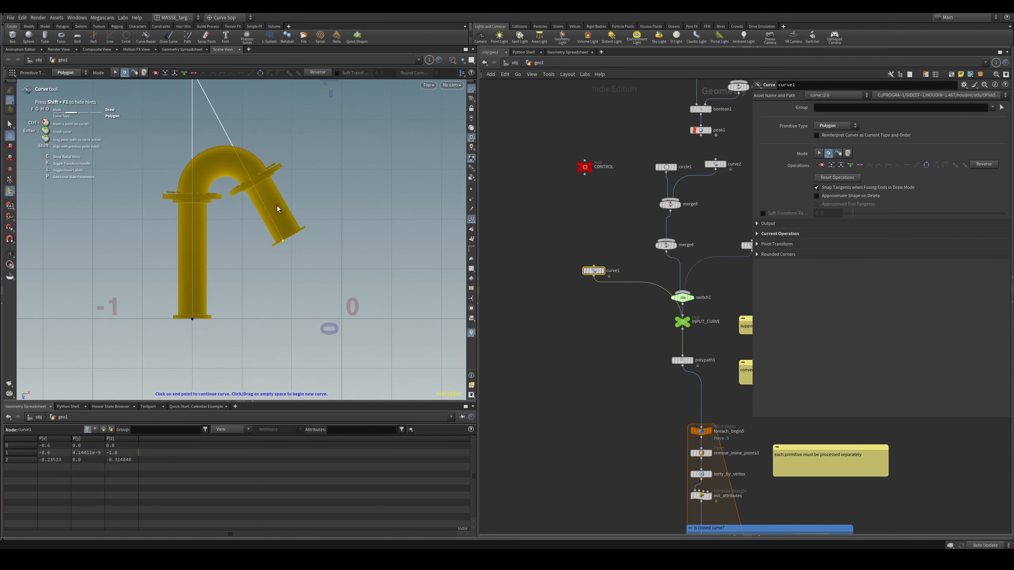
{"action": "left_click_drag", "start_coordinate": [290, 245], "coordinate": [355, 313]}
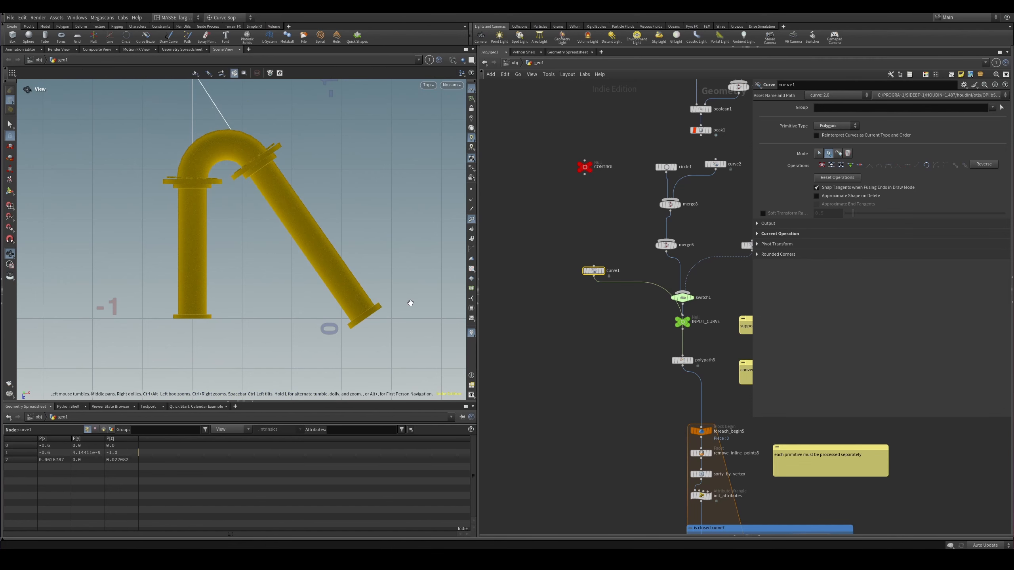
- Move curve1's end point up to form an obtuse corner, ending at about X 0.21, Z -0.79
{"action": "scroll", "coordinate": [409, 301], "scroll_direction": "down", "scroll_amount": 3, "text": "alt"}
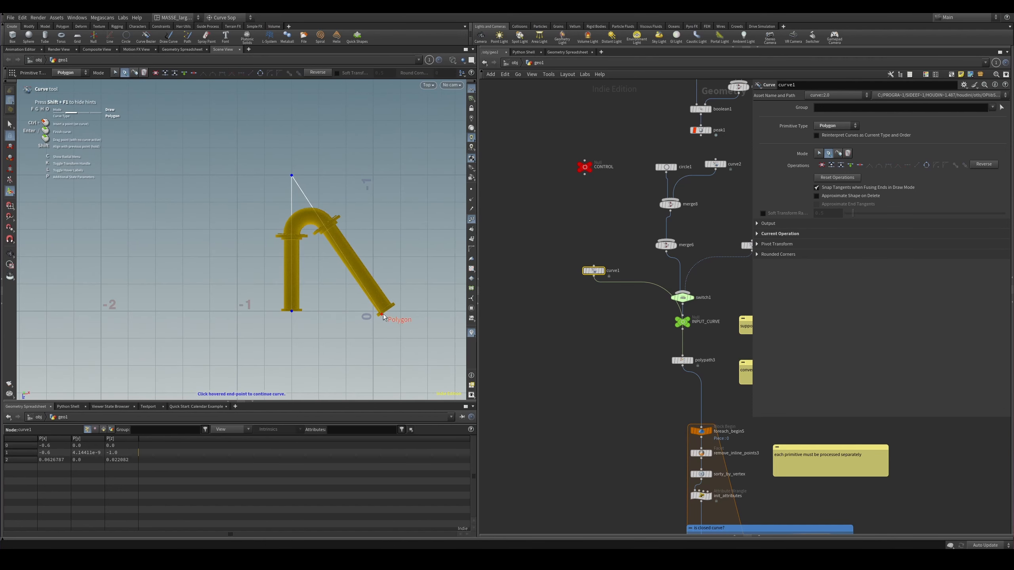
{"action": "left_click_drag", "start_coordinate": [388, 309], "coordinate": [407, 176]}
{"action": "key", "text": "Escape"}
{"action": "scroll", "coordinate": [376, 217], "scroll_direction": "down", "scroll_amount": 2, "text": "alt"}
{"action": "middle_click_drag", "start_coordinate": [375, 216], "coordinate": [379, 275], "text": "alt"}
- Display the foreach_end1 node of the corner-piece loop, turn off the normals display, and view the pieces in perspective
{"action": "scroll", "coordinate": [574, 395], "scroll_direction": "down", "scroll_amount": 6}
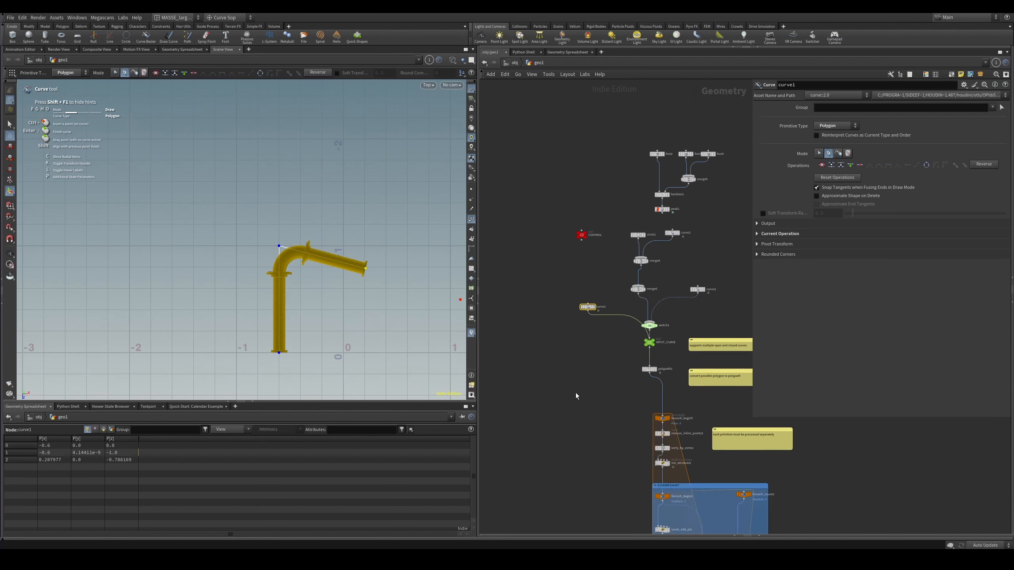
{"action": "middle_click_drag", "start_coordinate": [575, 396], "coordinate": [589, 252]}
{"action": "middle_click_drag", "start_coordinate": [535, 395], "coordinate": [672, 243]}
{"action": "scroll", "coordinate": [582, 245], "scroll_direction": "up", "scroll_amount": 4}
{"action": "scroll", "coordinate": [635, 258], "scroll_direction": "up", "scroll_amount": 3}
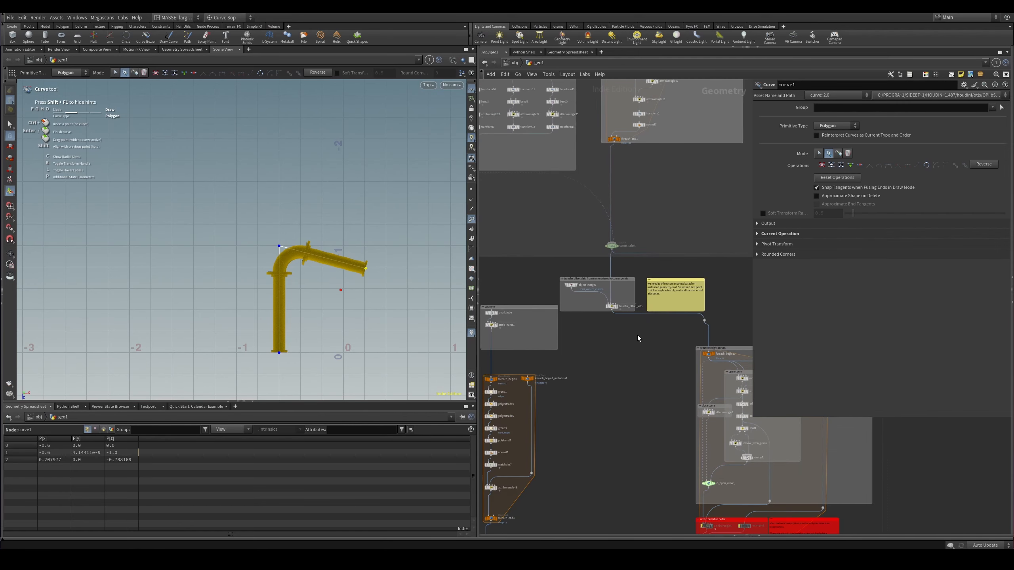
{"action": "scroll", "coordinate": [649, 174], "scroll_direction": "up", "scroll_amount": 3}
{"action": "middle_click_drag", "start_coordinate": [650, 174], "coordinate": [625, 294]}
{"action": "left_click", "coordinate": [580, 244]}
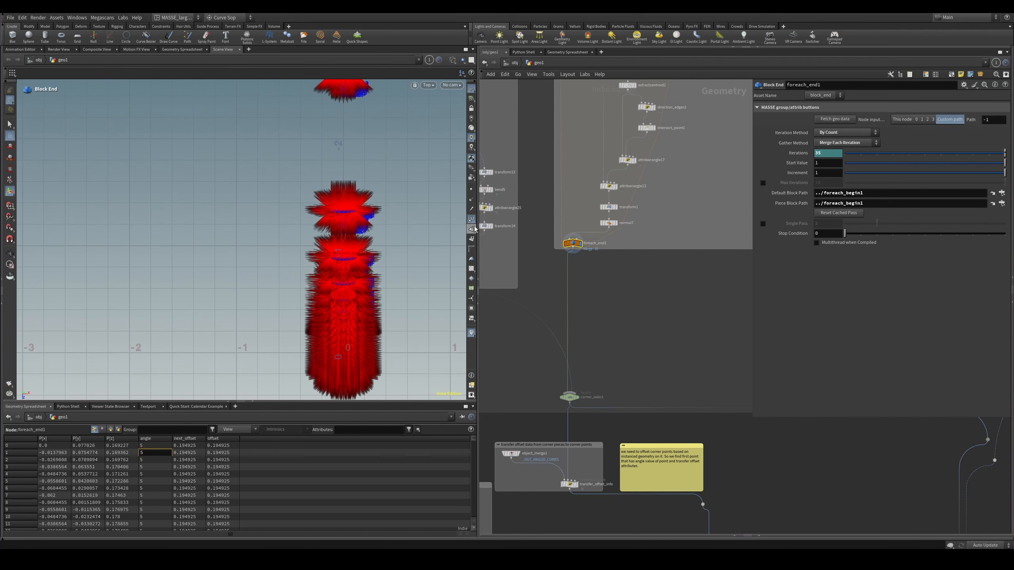
{"action": "left_click", "coordinate": [472, 332]}
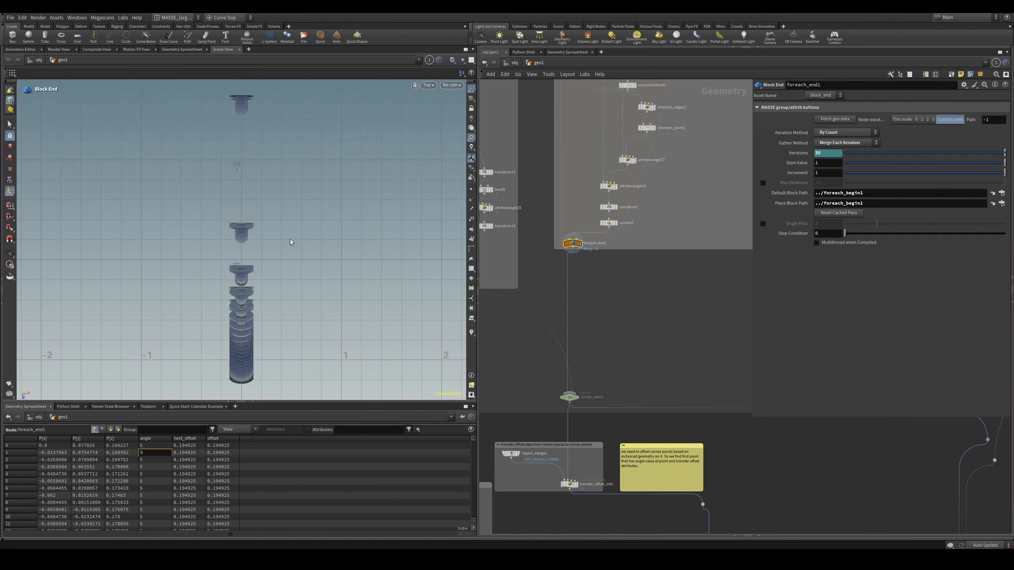
{"action": "left_click_drag", "start_coordinate": [290, 242], "coordinate": [395, 307]}
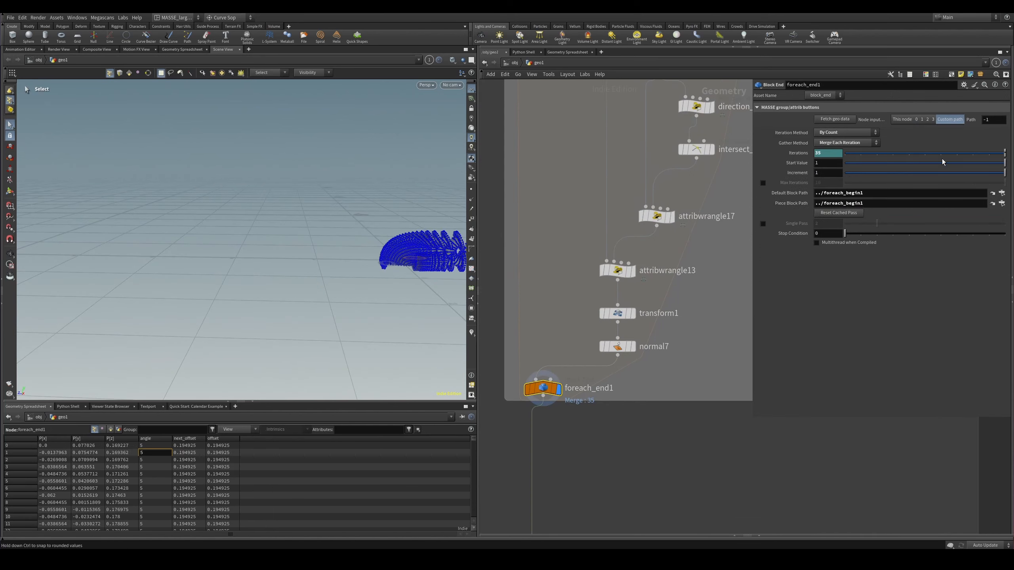
- Enable Single Pass on foreach_end1 and set it to 8 to isolate one corner piece
{"action": "left_click", "coordinate": [763, 223]}
{"action": "left_click_drag", "start_coordinate": [877, 223], "coordinate": [987, 235]}
{"action": "middle_click_drag", "start_coordinate": [328, 240], "coordinate": [278, 251], "text": "alt"}
{"action": "scroll", "coordinate": [551, 216], "scroll_direction": "down", "scroll_amount": 3}
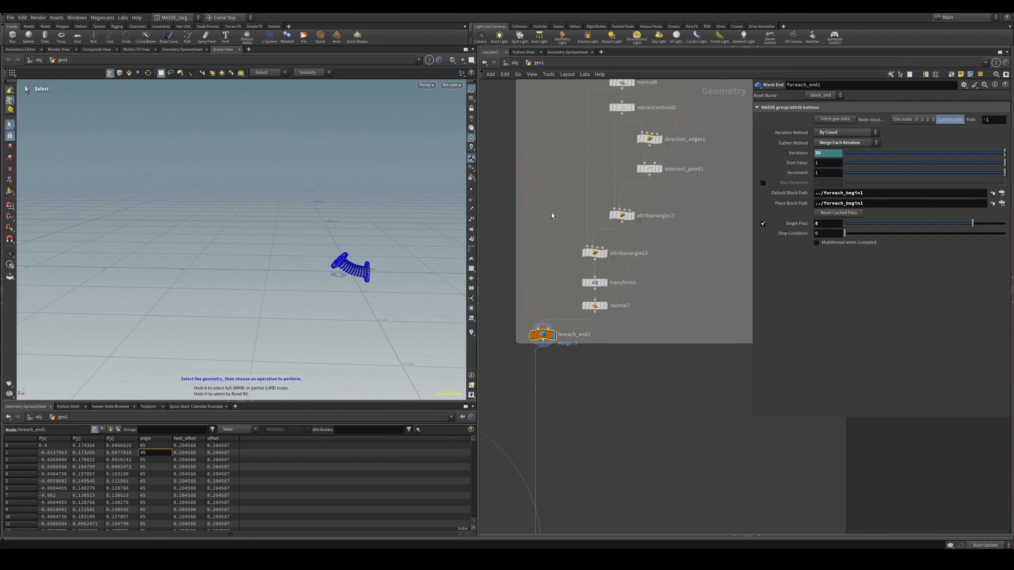
- Display the offset_back node's output and examine the single flanged corner piece up close from several angles
{"action": "middle_click_drag", "start_coordinate": [591, 90], "coordinate": [574, 236]}
{"action": "scroll", "coordinate": [575, 235], "scroll_direction": "up", "scroll_amount": 3}
{"action": "middle_click_drag", "start_coordinate": [651, 171], "coordinate": [627, 252]}
{"action": "left_click", "coordinate": [581, 235]}
{"action": "left_click", "coordinate": [596, 236]}
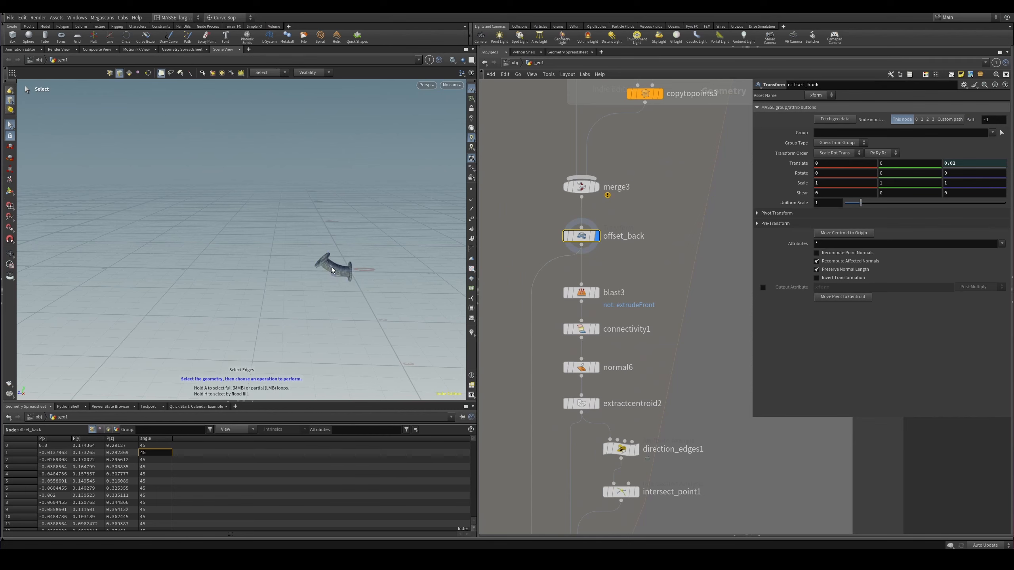
{"action": "left_click_drag", "start_coordinate": [305, 244], "coordinate": [276, 272], "text": "alt"}
{"action": "right_click_drag", "start_coordinate": [276, 271], "coordinate": [351, 257], "text": "alt"}
{"action": "mouse_move", "coordinate": [351, 258]}
{"action": "left_mouse_down", "text": "alt"}
{"action": "mouse_move", "coordinate": [375, 251]}
{"action": "mouse_move", "coordinate": [188, 317]}
{"action": "mouse_move", "coordinate": [71, 376]}
{"action": "left_mouse_up", "text": "alt"}
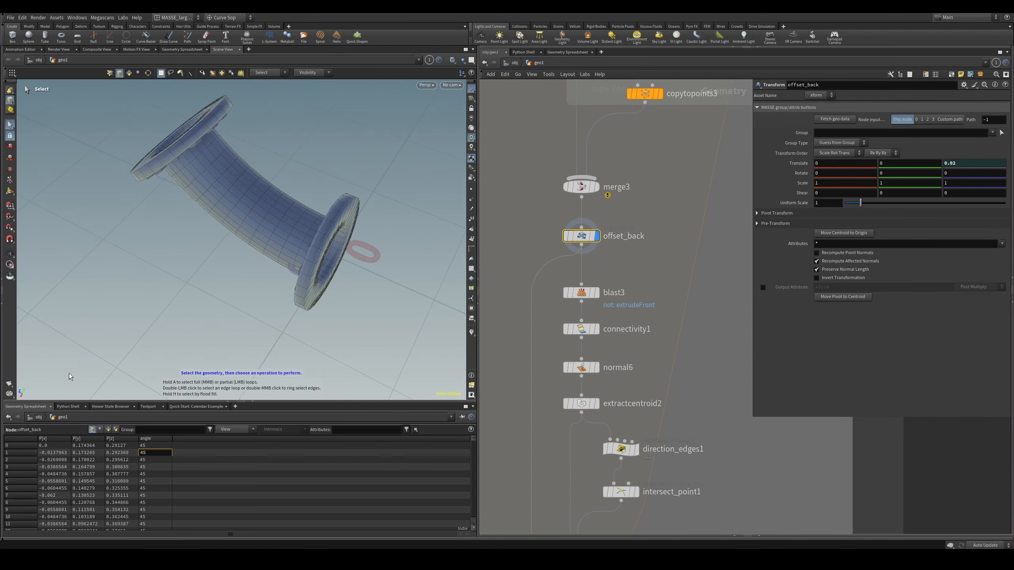
{"action": "mouse_move", "coordinate": [303, 259]}
{"action": "left_mouse_down", "text": "alt"}
{"action": "mouse_move", "coordinate": [275, 226]}
{"action": "mouse_move", "coordinate": [343, 242]}
{"action": "mouse_move", "coordinate": [406, 209]}
{"action": "mouse_move", "coordinate": [356, 234]}
{"action": "left_mouse_up", "text": "alt"}
- Go through the outputs of blast3, connectivity1 and normal6 to examine the two isolated flange faces
{"action": "left_click", "coordinate": [596, 293]}
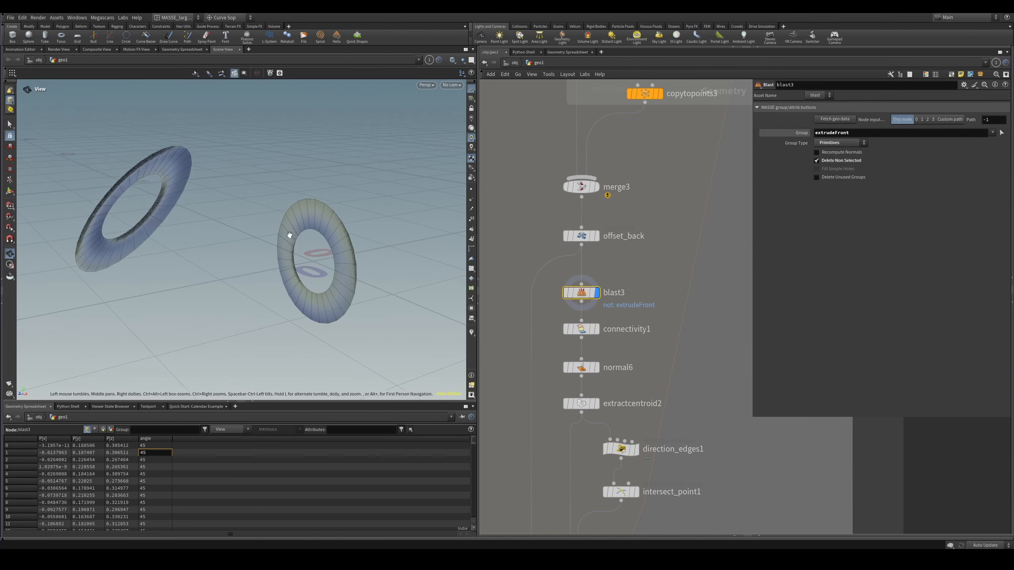
{"action": "left_click_drag", "start_coordinate": [290, 235], "coordinate": [319, 226]}
{"action": "key", "text": "s"}
{"action": "scroll", "coordinate": [621, 315], "scroll_direction": "up", "scroll_amount": 2}
{"action": "left_click", "coordinate": [592, 333]}
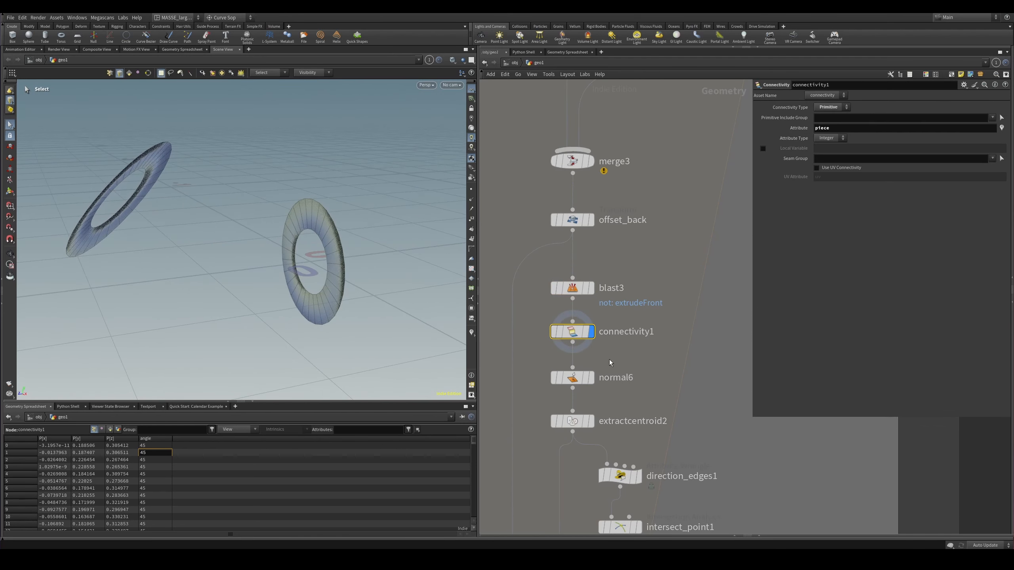
{"action": "middle_click_drag", "start_coordinate": [628, 362], "coordinate": [646, 299]}
{"action": "left_click", "coordinate": [591, 315]}
{"action": "middle_click_drag", "start_coordinate": [644, 338], "coordinate": [653, 303]}
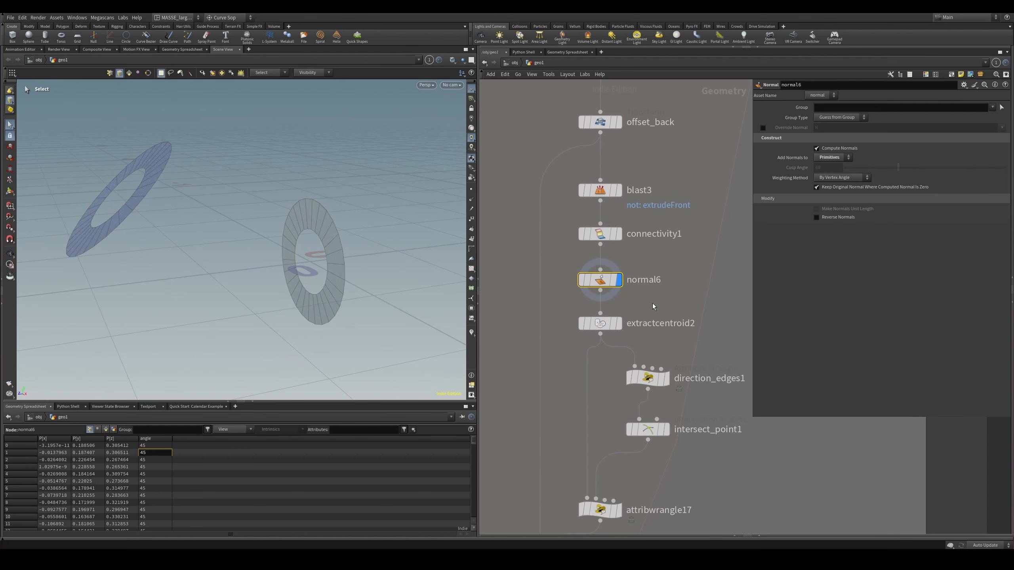
- Display extractcentroid2 and pick each of its centroid points in the viewport
{"action": "left_click", "coordinate": [599, 323]}
{"action": "left_click_drag", "start_coordinate": [357, 258], "coordinate": [334, 262], "text": "alt"}
{"action": "key", "text": "2"}
{"action": "key", "text": "n"}
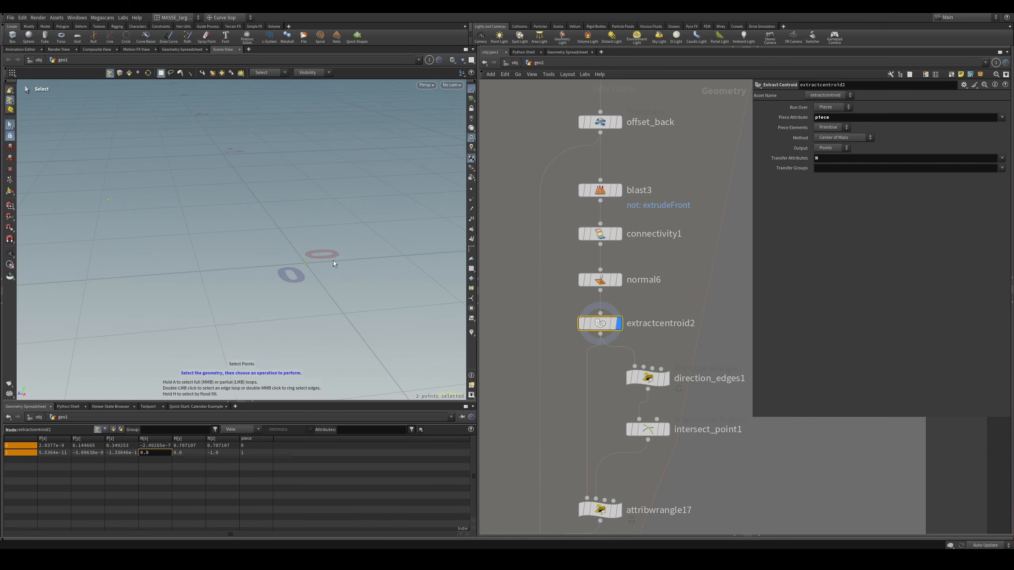
{"action": "left_click", "coordinate": [108, 199]}
{"action": "left_click", "coordinate": [305, 264]}
{"action": "scroll", "coordinate": [628, 356], "scroll_direction": "up", "scroll_amount": 2}
{"action": "middle_click_drag", "start_coordinate": [627, 356], "coordinate": [628, 298]}
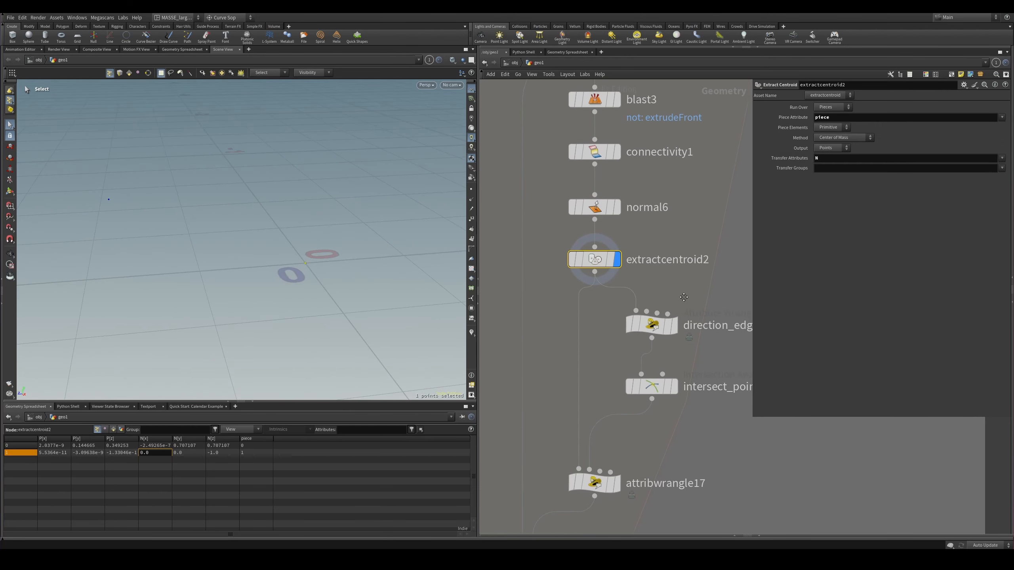
- Display the direction_edges1 wrangle and view its projected lines from the Right view
{"action": "left_click", "coordinate": [650, 324]}
{"action": "key", "text": "v"}
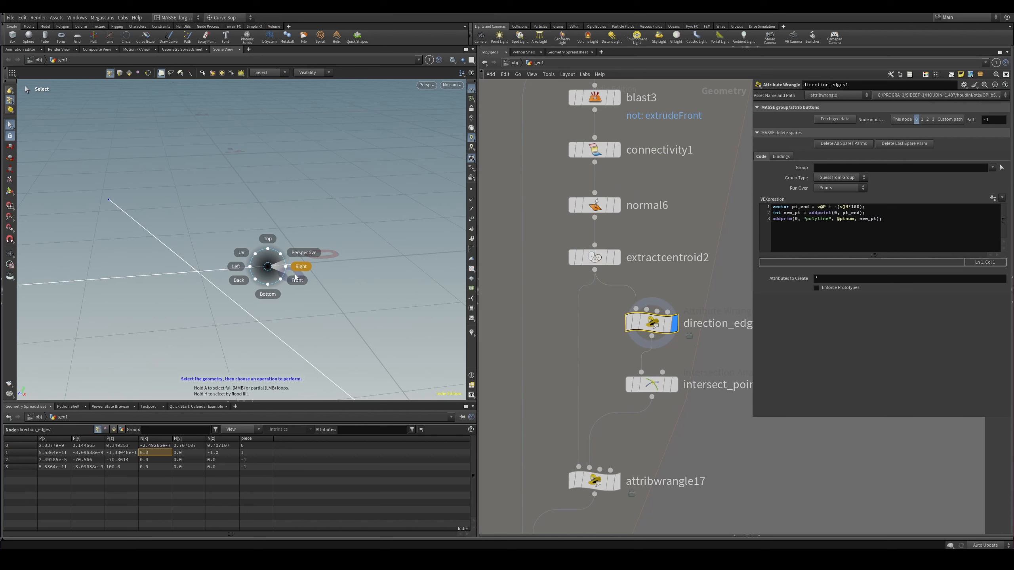
{"action": "left_click", "coordinate": [296, 280]}
{"action": "key", "text": "c"}
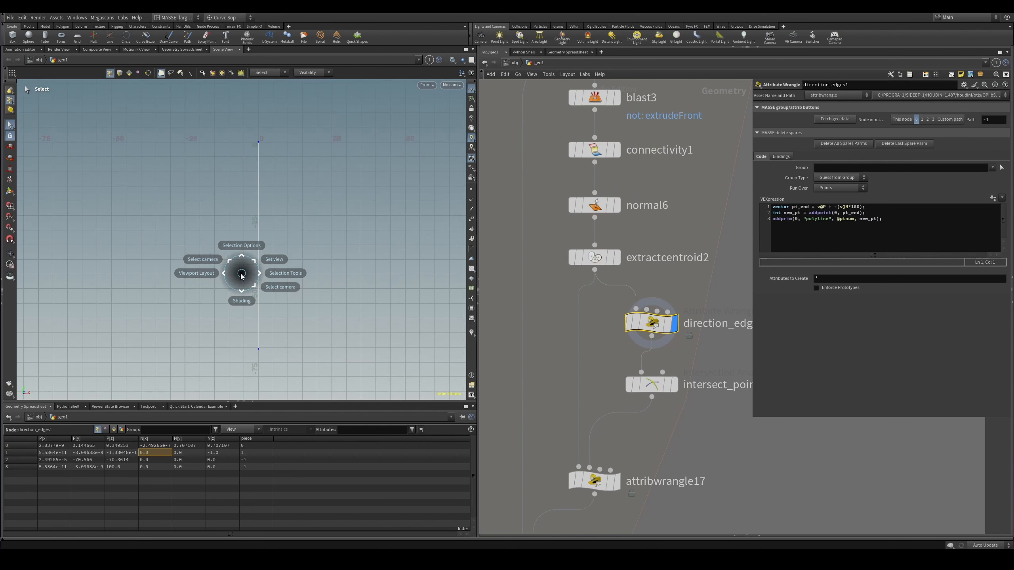
{"action": "left_click", "coordinate": [293, 264]}
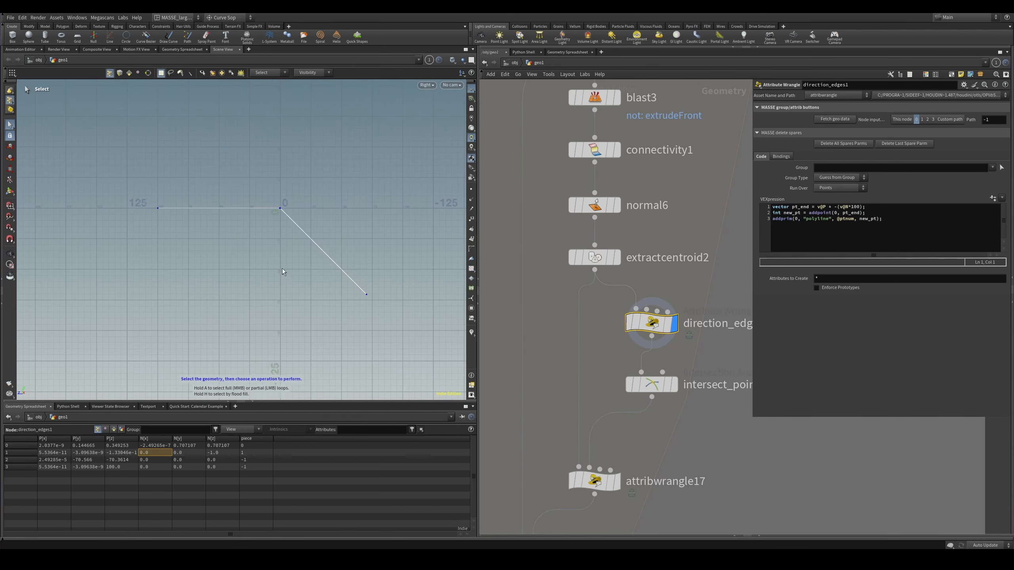
- Examine up close where the two direction lines from the flange centroids cross near the origin
{"action": "right_click_drag", "start_coordinate": [293, 266], "coordinate": [711, 136], "text": "alt"}
{"action": "right_click_drag", "start_coordinate": [309, 235], "coordinate": [438, 205], "text": "alt"}
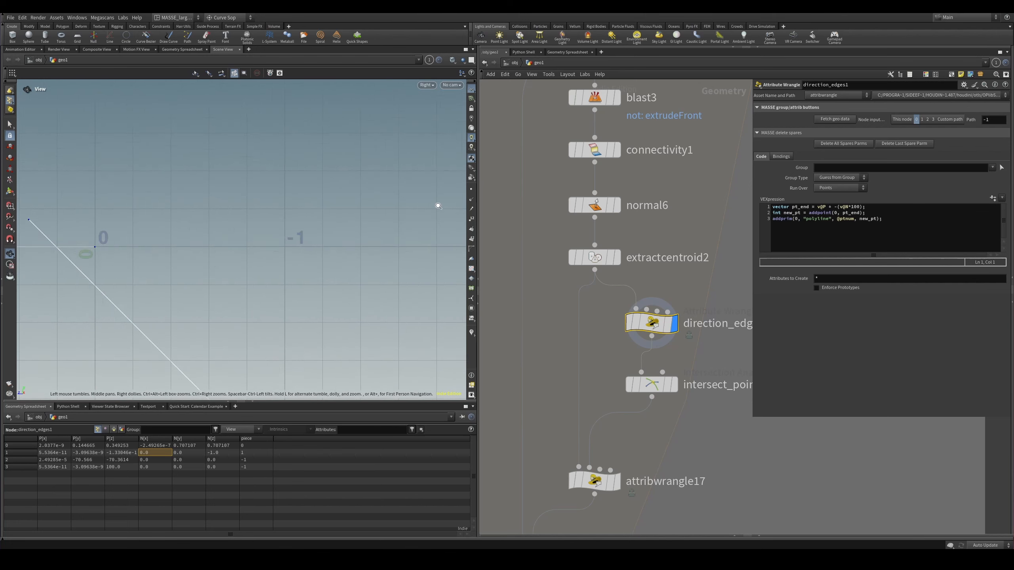
{"action": "middle_click_drag", "start_coordinate": [52, 224], "coordinate": [240, 211], "text": "alt"}
{"action": "right_click_drag", "start_coordinate": [240, 211], "coordinate": [274, 237], "text": "alt"}
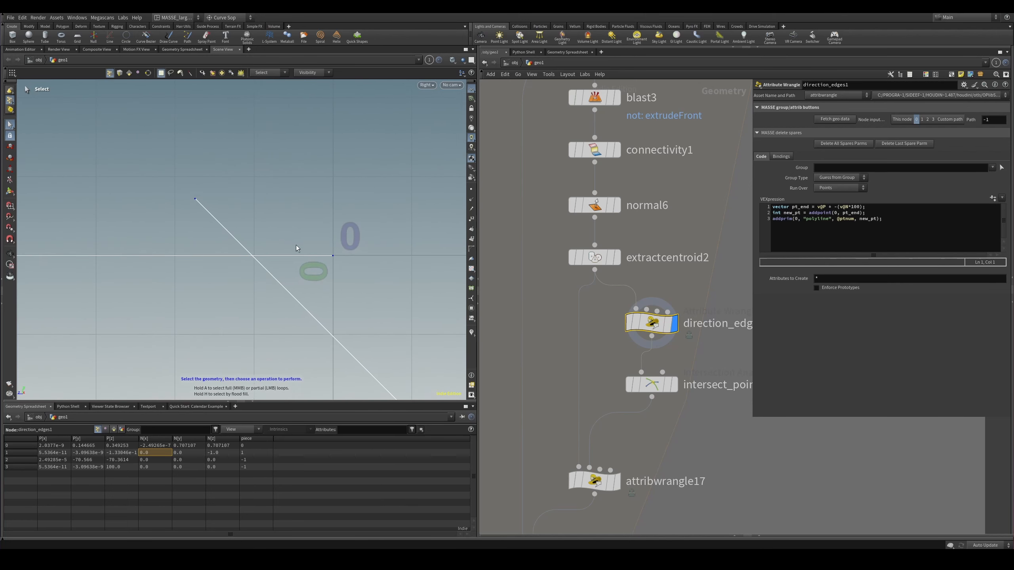
{"action": "left_click_drag", "start_coordinate": [371, 251], "coordinate": [335, 257]}
{"action": "middle_click_drag", "start_coordinate": [254, 281], "coordinate": [294, 282], "text": "alt"}
{"action": "right_click_drag", "start_coordinate": [294, 282], "coordinate": [355, 267], "text": "alt"}
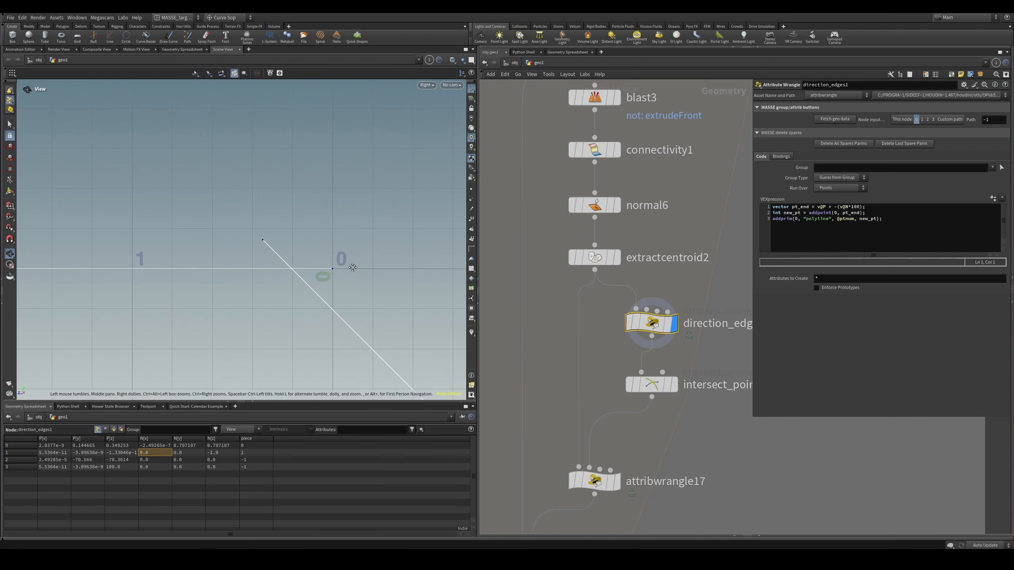
{"action": "middle_click_drag", "start_coordinate": [364, 266], "coordinate": [374, 269], "text": "alt"}
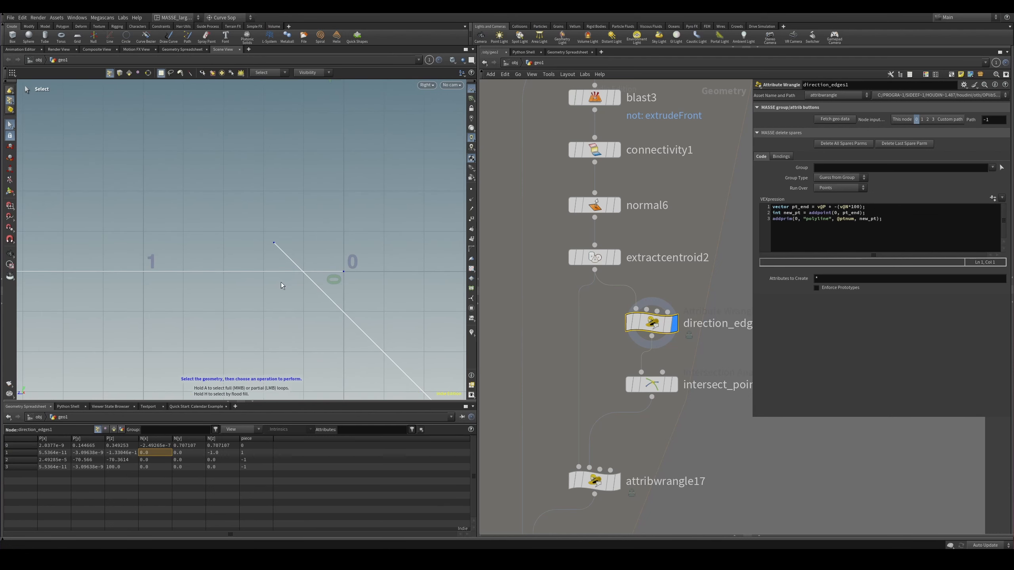
{"action": "right_click_drag", "start_coordinate": [373, 266], "coordinate": [384, 259], "text": "alt"}
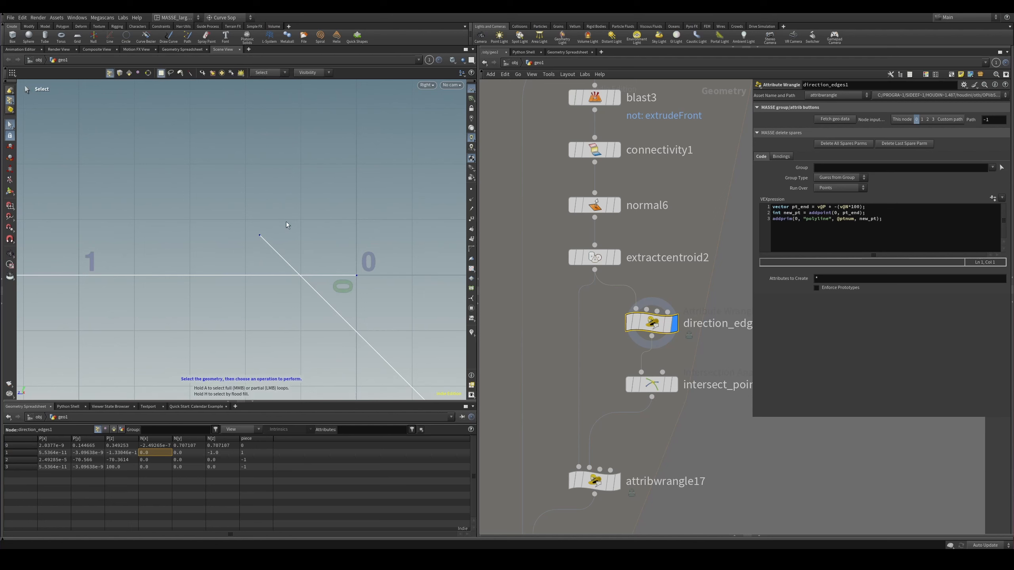
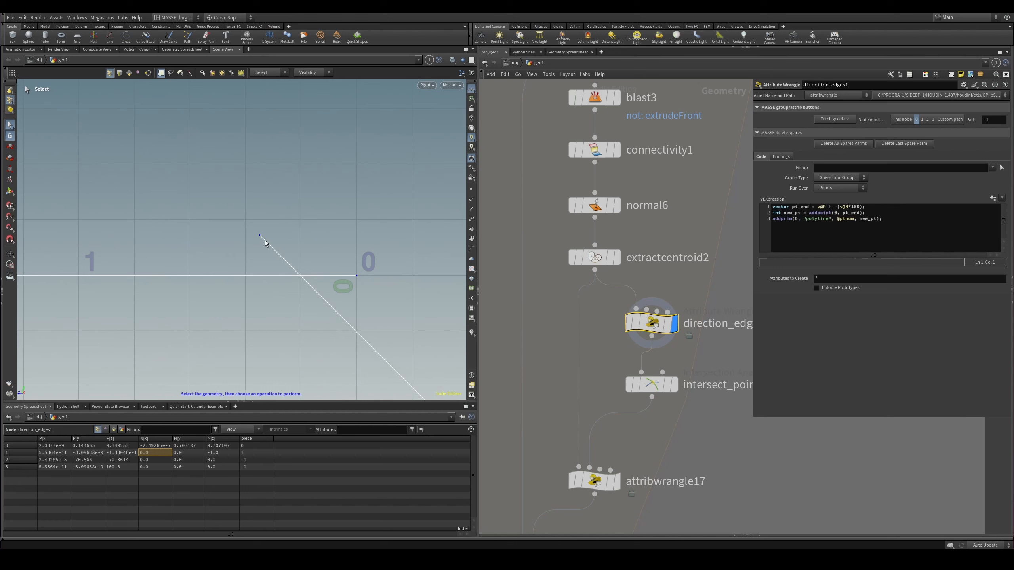
- Inspect intersect_point1's intersection point and display attribwrangle17 to check its code and attributes
{"action": "left_click", "coordinate": [674, 384]}
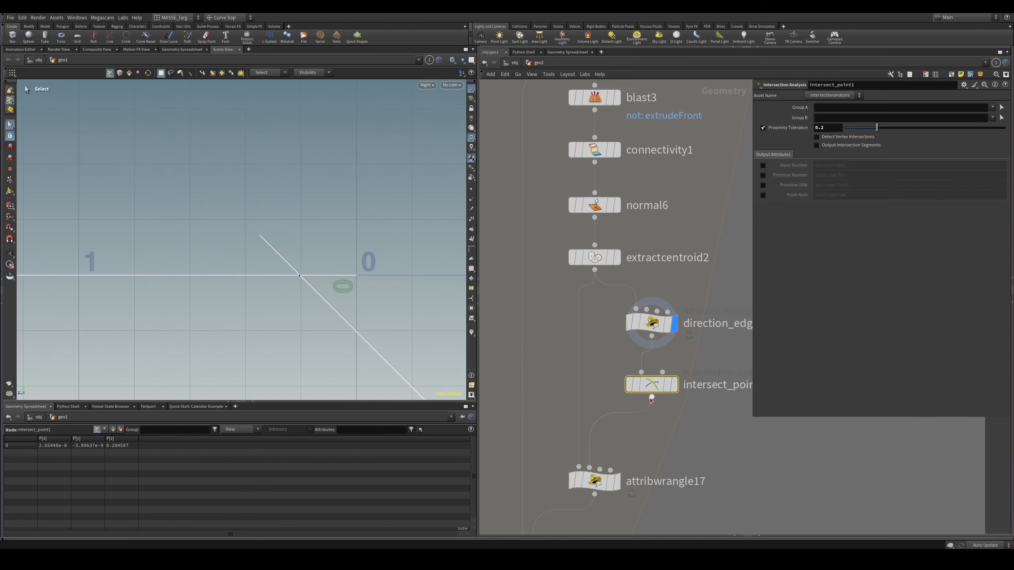
{"action": "middle_click_drag", "start_coordinate": [623, 465], "coordinate": [605, 401]}
{"action": "left_click", "coordinate": [599, 416]}
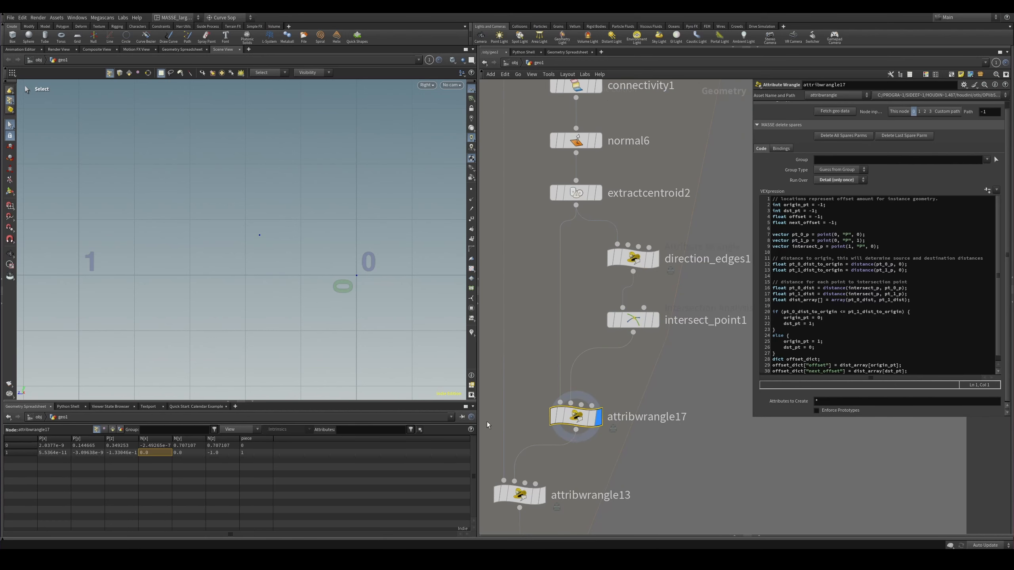
{"action": "left_click", "coordinate": [112, 430]}
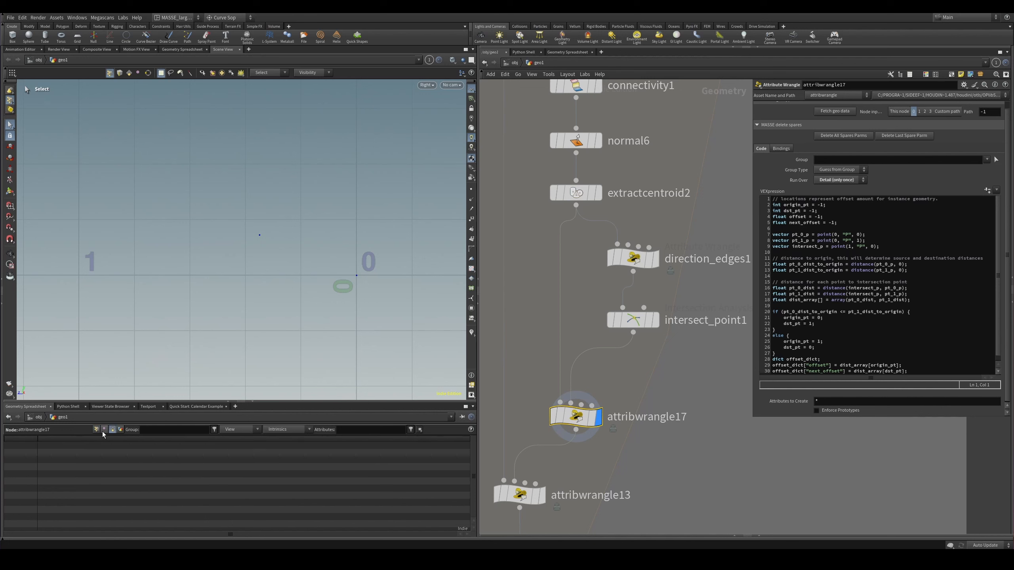
- Display attribwrangle13 and show its point attributes to check the offset and next_offset values
{"action": "middle_click_drag", "start_coordinate": [548, 475], "coordinate": [591, 395]}
{"action": "left_click", "coordinate": [586, 414]}
{"action": "left_click", "coordinate": [96, 429]}
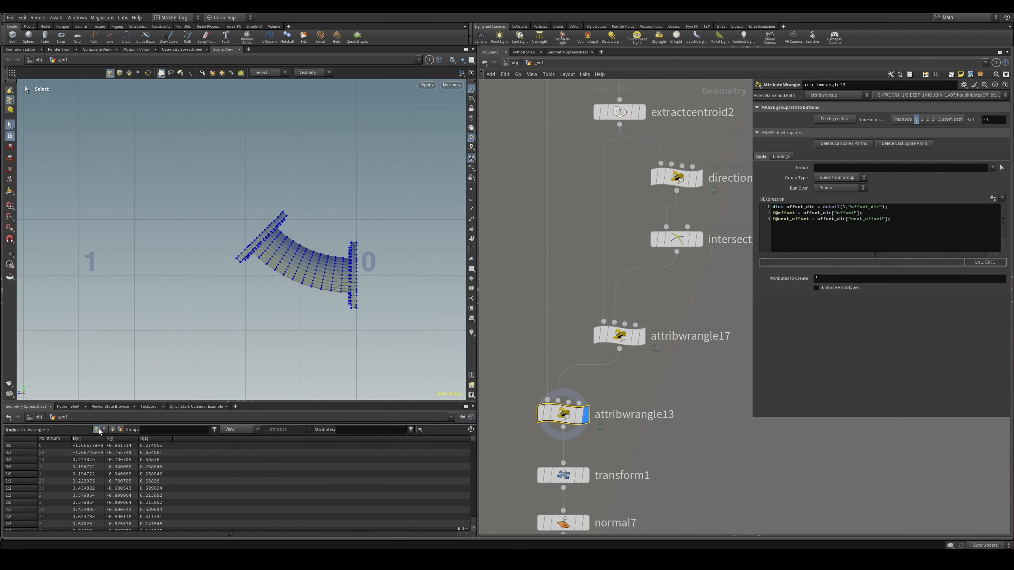
{"action": "left_click", "coordinate": [216, 446]}
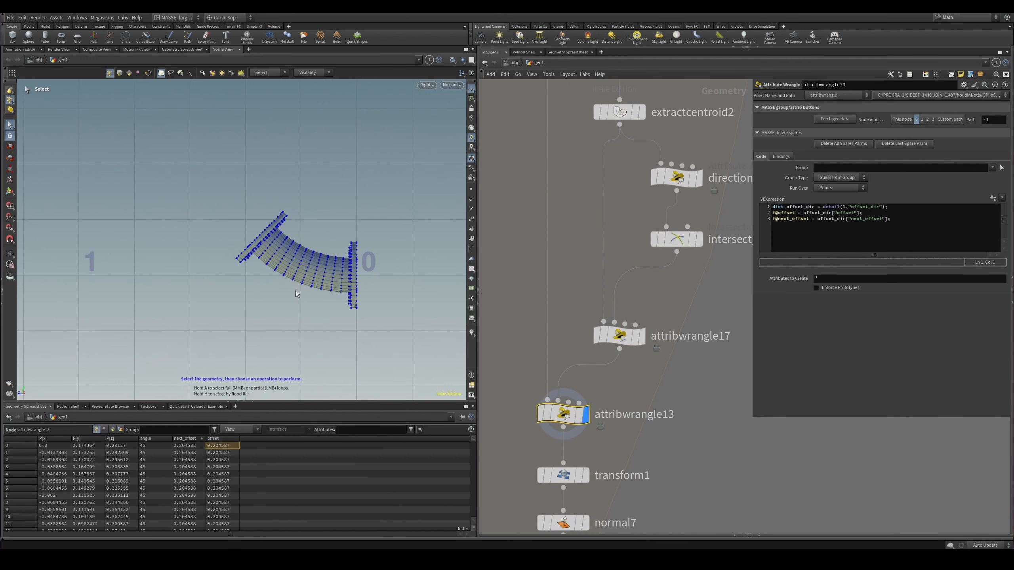
- Compare the centroid points of attribwrangle17 with the intersection point from intersect_point1
{"action": "left_click", "coordinate": [622, 335]}
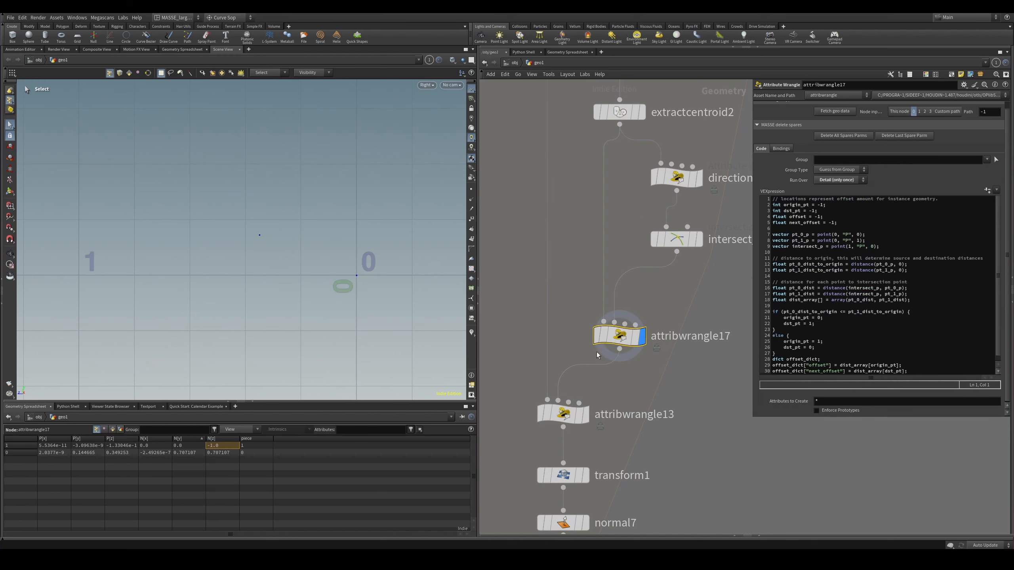
{"action": "left_click", "coordinate": [698, 239]}
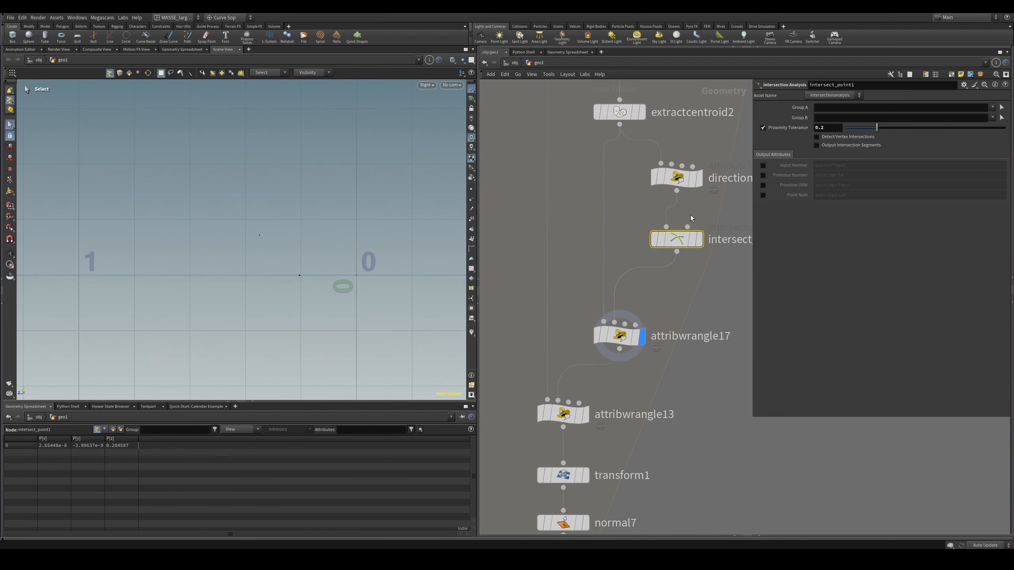
{"action": "left_click", "coordinate": [317, 279]}
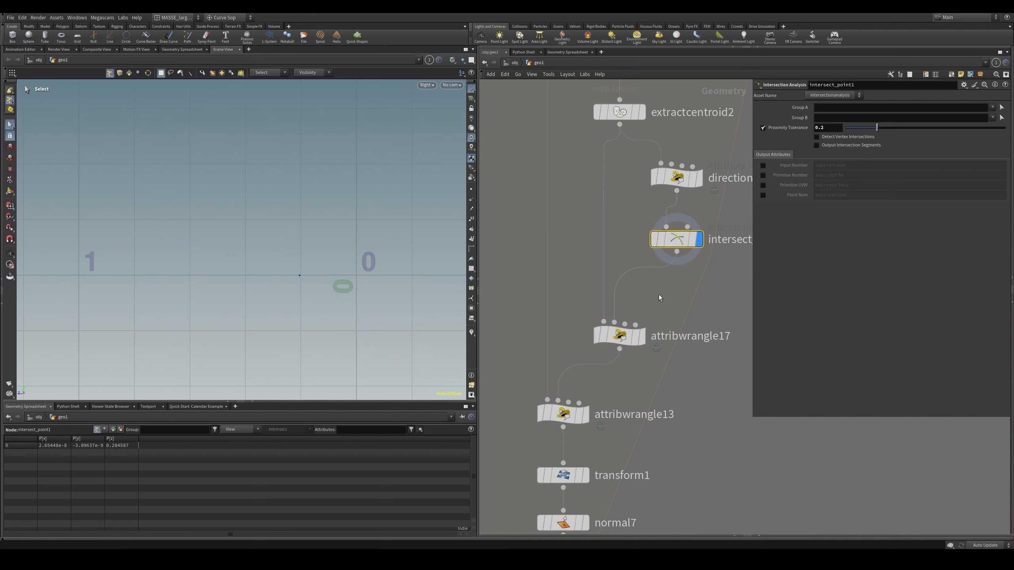
{"action": "left_click", "coordinate": [641, 335]}
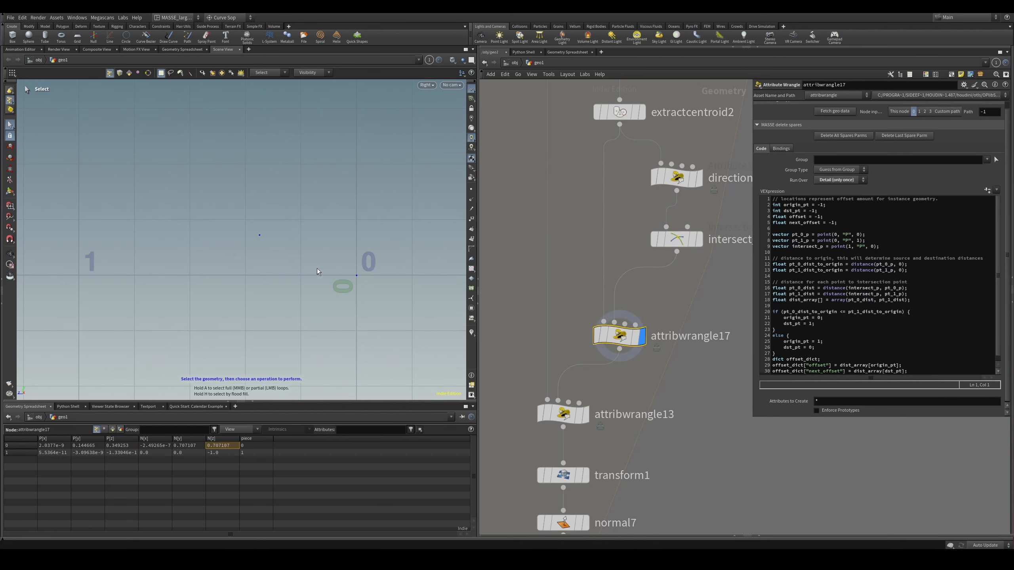
{"action": "left_click_drag", "start_coordinate": [271, 224], "coordinate": [241, 239]}
- Display attribwrangle13 again and examine the corner piece with its offset attributes
{"action": "left_click", "coordinate": [560, 417]}
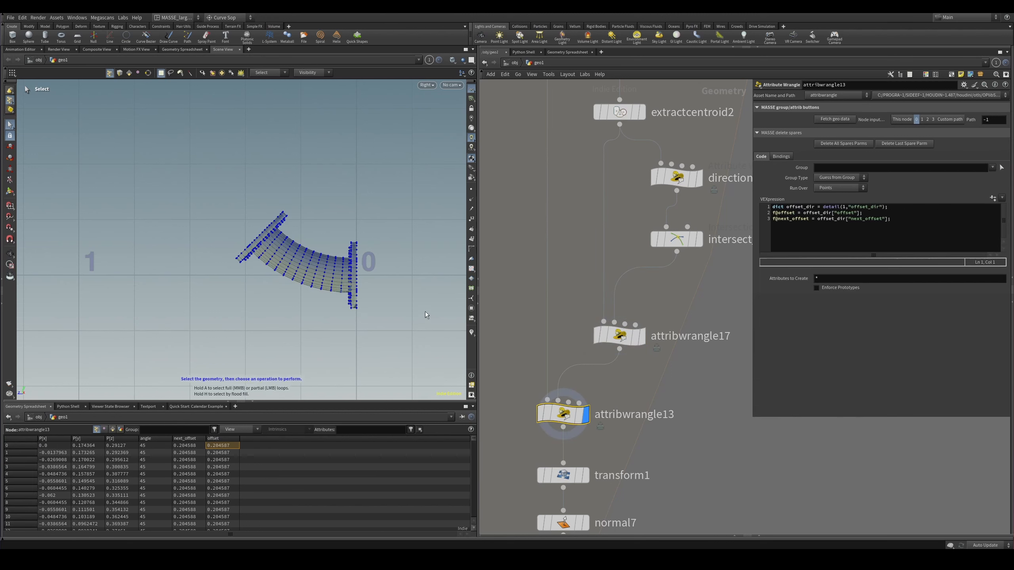
{"action": "middle_click_drag", "start_coordinate": [399, 280], "coordinate": [373, 284], "text": "alt"}
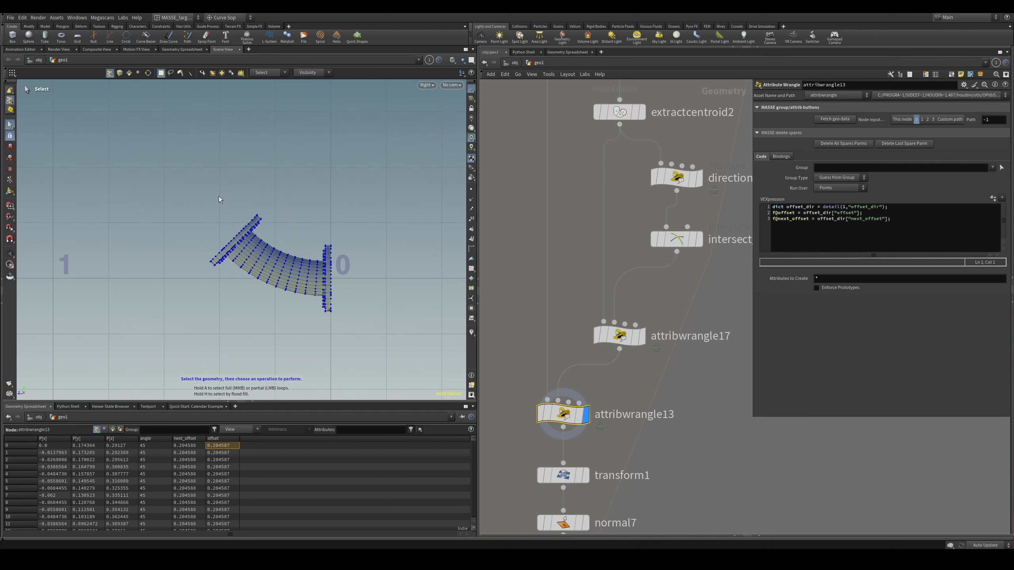
{"action": "scroll", "coordinate": [240, 199], "scroll_direction": "down", "scroll_amount": 3}
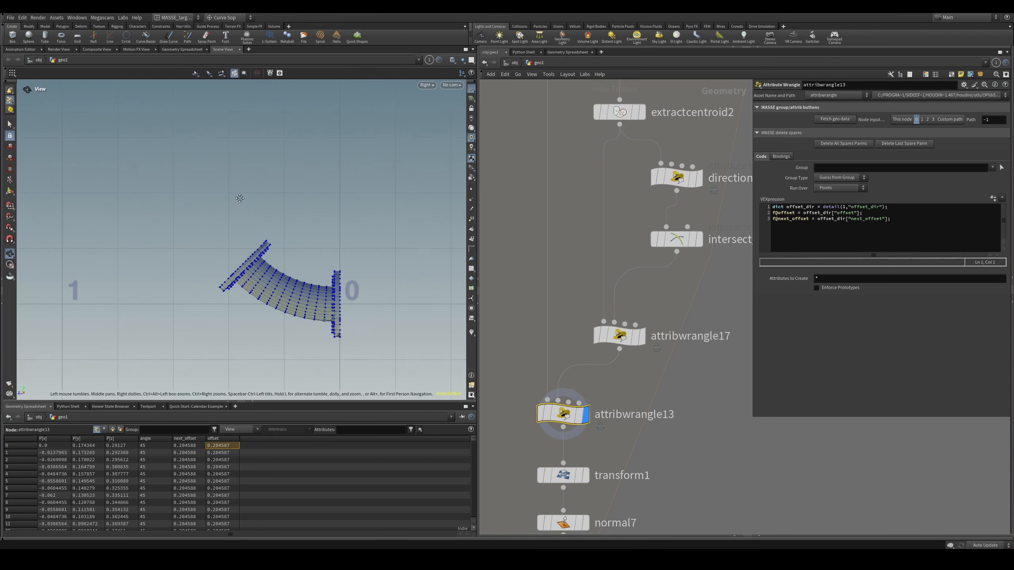
- Display foreach_end1 and turn off its Single Pass so every corner piece is generated
{"action": "scroll", "coordinate": [550, 326], "scroll_direction": "down", "scroll_amount": 3}
{"action": "middle_click_drag", "start_coordinate": [550, 325], "coordinate": [574, 205]}
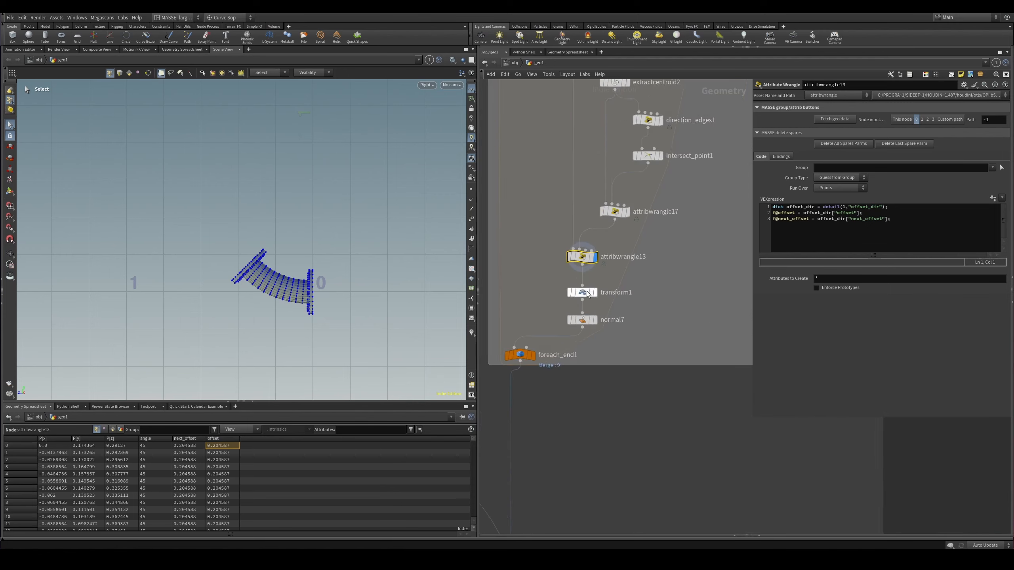
{"action": "scroll", "coordinate": [573, 206], "scroll_direction": "up", "scroll_amount": 2}
{"action": "middle_click_drag", "start_coordinate": [606, 457], "coordinate": [651, 377]}
{"action": "left_click", "coordinate": [560, 341]}
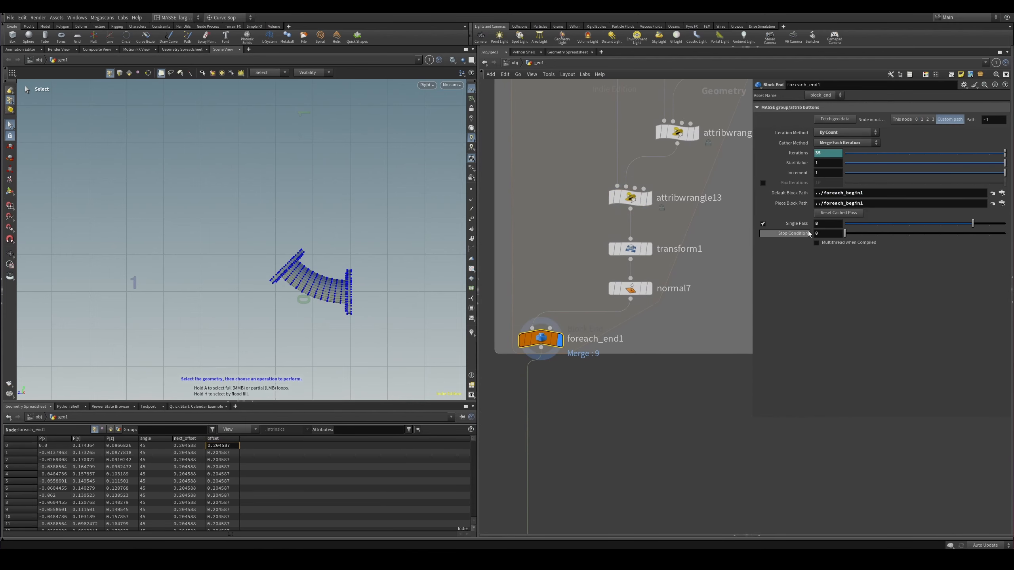
{"action": "left_click", "coordinate": [764, 225]}
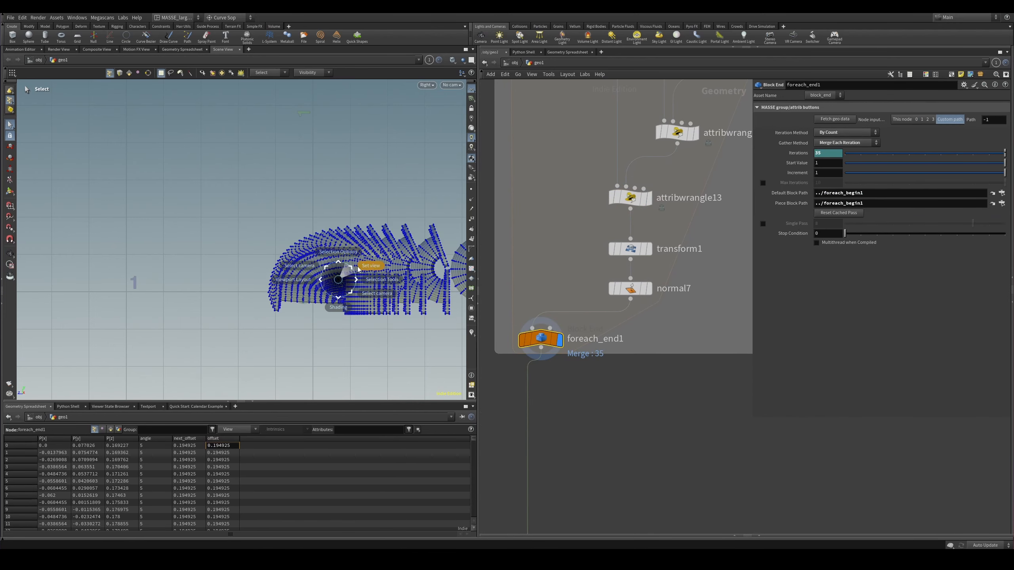
- Switch the viewport to perspective and examine the full row of generated corner pieces from several angles
{"action": "key", "text": "space+1"}
{"action": "right_click_drag", "start_coordinate": [388, 241], "coordinate": [242, 277]}
{"action": "right_click", "coordinate": [268, 267]}
{"action": "left_click", "coordinate": [285, 249]}
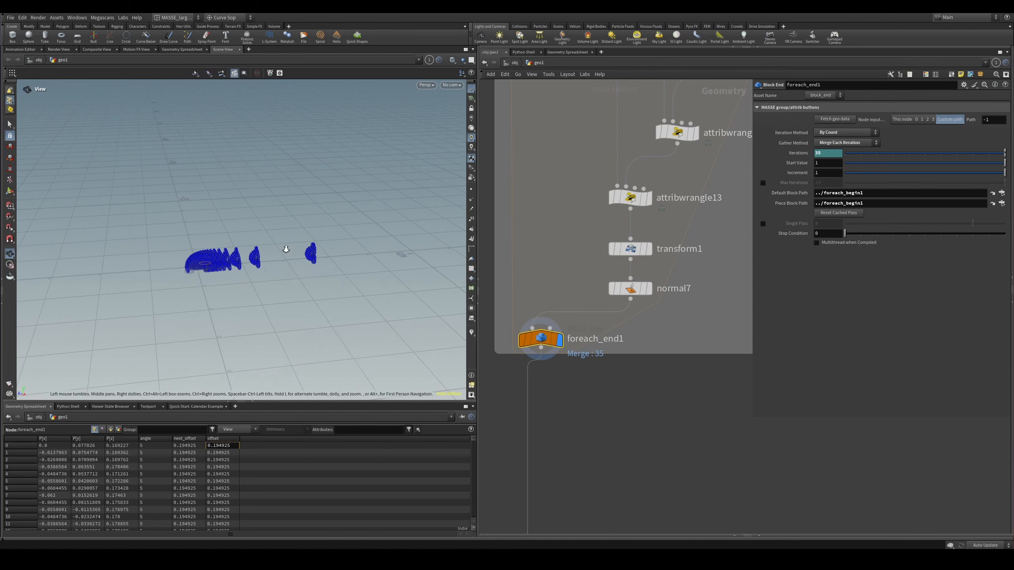
{"action": "mouse_move", "coordinate": [286, 249]}
{"action": "right_mouse_down"}
{"action": "mouse_move", "coordinate": [293, 252]}
{"action": "mouse_move", "coordinate": [281, 258]}
{"action": "right_mouse_up"}
{"action": "key", "text": "4"}
{"action": "left_click_drag", "start_coordinate": [281, 257], "coordinate": [317, 267]}
{"action": "middle_click_drag", "start_coordinate": [318, 267], "coordinate": [247, 276]}
{"action": "left_click_drag", "start_coordinate": [247, 276], "coordinate": [438, 317]}
{"action": "scroll", "coordinate": [615, 208], "scroll_direction": "down", "scroll_amount": 5}
{"action": "scroll", "coordinate": [631, 283], "scroll_direction": "down", "scroll_amount": 4}
- Display the corner_select switch and check its Select Input expression and input operators
{"action": "middle_click_drag", "start_coordinate": [641, 394], "coordinate": [505, 266]}
{"action": "scroll", "coordinate": [495, 294], "scroll_direction": "down", "scroll_amount": 4}
{"action": "scroll", "coordinate": [661, 253], "scroll_direction": "up", "scroll_amount": 3}
{"action": "scroll", "coordinate": [688, 297], "scroll_direction": "down", "scroll_amount": 3}
{"action": "middle_click_drag", "start_coordinate": [572, 282], "coordinate": [667, 222]}
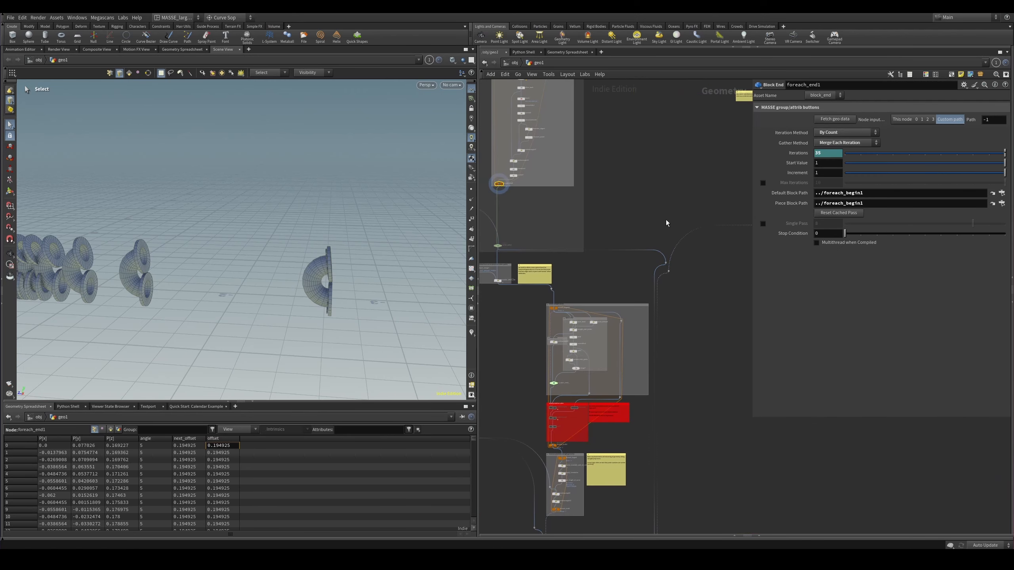
{"action": "middle_click_drag", "start_coordinate": [553, 252], "coordinate": [618, 222]}
{"action": "scroll", "coordinate": [599, 244], "scroll_direction": "up", "scroll_amount": 4}
{"action": "middle_click_drag", "start_coordinate": [555, 251], "coordinate": [586, 283]}
{"action": "left_click", "coordinate": [570, 230]}
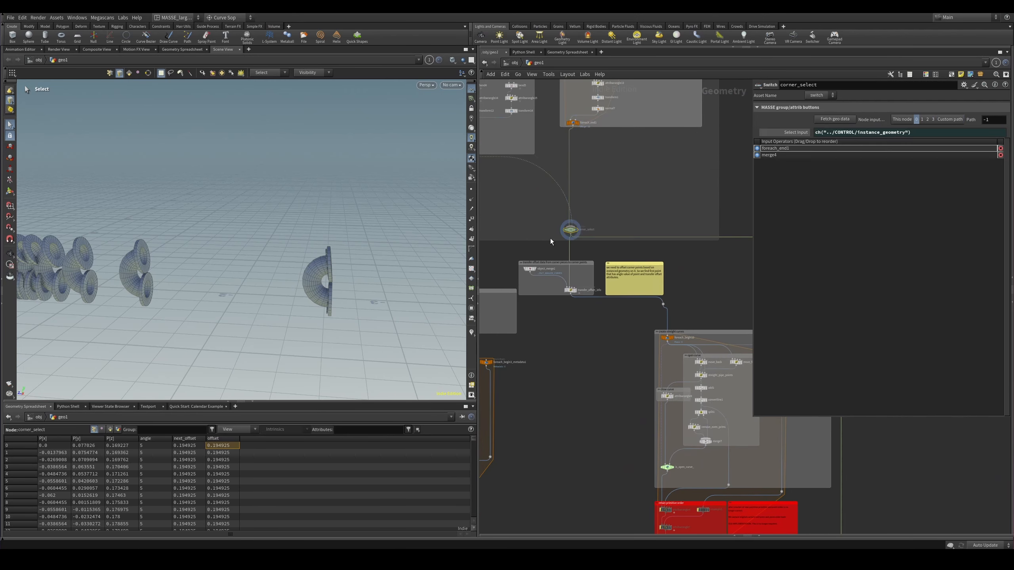
{"action": "scroll", "coordinate": [578, 307], "scroll_direction": "up", "scroll_amount": 3}
{"action": "left_click", "coordinate": [563, 280]}
- Display copytopoints2 and view the instanced corner piece in the Top view
{"action": "scroll", "coordinate": [544, 287], "scroll_direction": "down", "scroll_amount": 3}
{"action": "middle_click_drag", "start_coordinate": [697, 272], "coordinate": [559, 264]}
{"action": "middle_click_drag", "start_coordinate": [717, 262], "coordinate": [574, 293]}
{"action": "scroll", "coordinate": [576, 293], "scroll_direction": "down", "scroll_amount": 3}
{"action": "left_click", "coordinate": [629, 254]}
{"action": "middle_click_drag", "start_coordinate": [600, 383], "coordinate": [627, 194]}
{"action": "scroll", "coordinate": [577, 338], "scroll_direction": "up", "scroll_amount": 3}
{"action": "left_click", "coordinate": [546, 350]}
{"action": "left_click", "coordinate": [261, 277]}
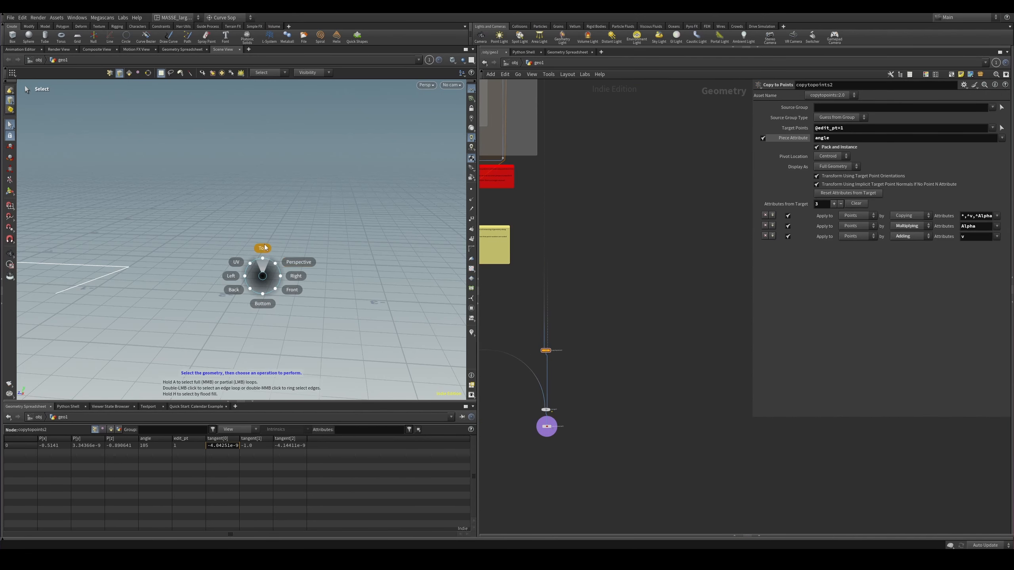
{"action": "left_click", "coordinate": [261, 249]}
{"action": "left_click", "coordinate": [551, 350]}
{"action": "key", "text": "Escape"}
{"action": "scroll", "coordinate": [433, 249], "scroll_direction": "up", "scroll_amount": 4}
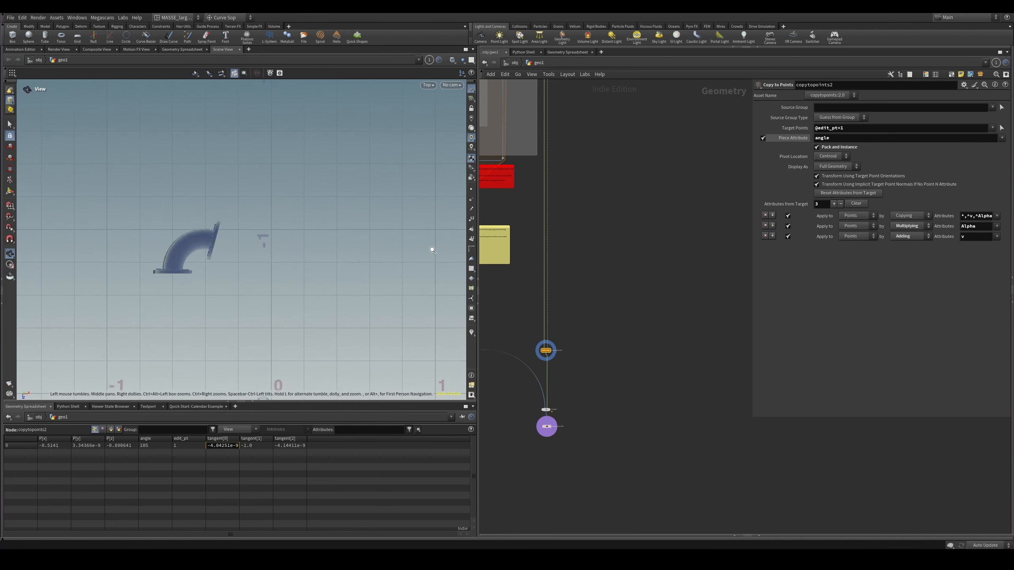
- Open curve1 for editing and extend it into a five-point bent polygon path
{"action": "middle_click_drag", "start_coordinate": [597, 261], "coordinate": [583, 477]}
{"action": "left_click_drag", "start_coordinate": [688, 217], "coordinate": [676, 163]}
{"action": "left_click", "coordinate": [679, 163]}
{"action": "middle_click_drag", "start_coordinate": [251, 285], "coordinate": [282, 237]}
{"action": "key", "text": "s"}
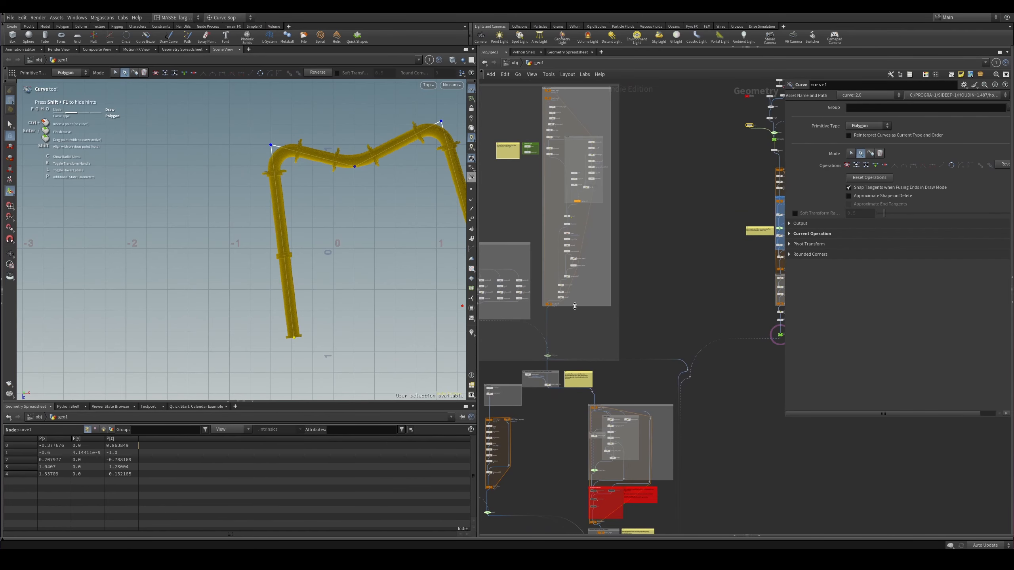
- Display OUT_ANGLED_CURVES and frame the whole angle-adjusted path in the viewport
{"action": "scroll", "coordinate": [627, 423], "scroll_direction": "up", "scroll_amount": 4}
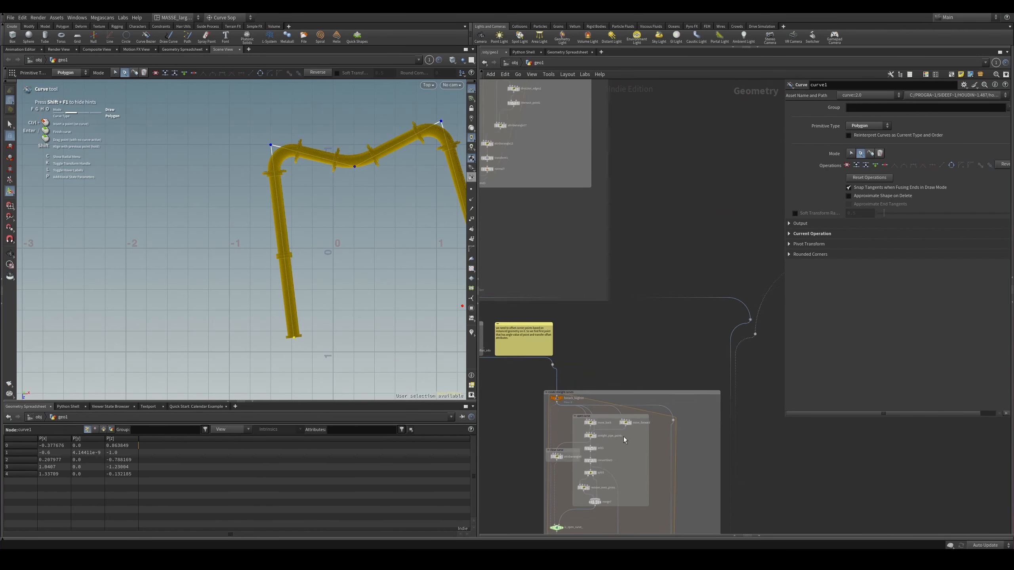
{"action": "middle_click_drag", "start_coordinate": [715, 376], "coordinate": [557, 373]}
{"action": "middle_click_drag", "start_coordinate": [684, 308], "coordinate": [561, 329]}
{"action": "left_click_drag", "start_coordinate": [679, 300], "coordinate": [644, 269]}
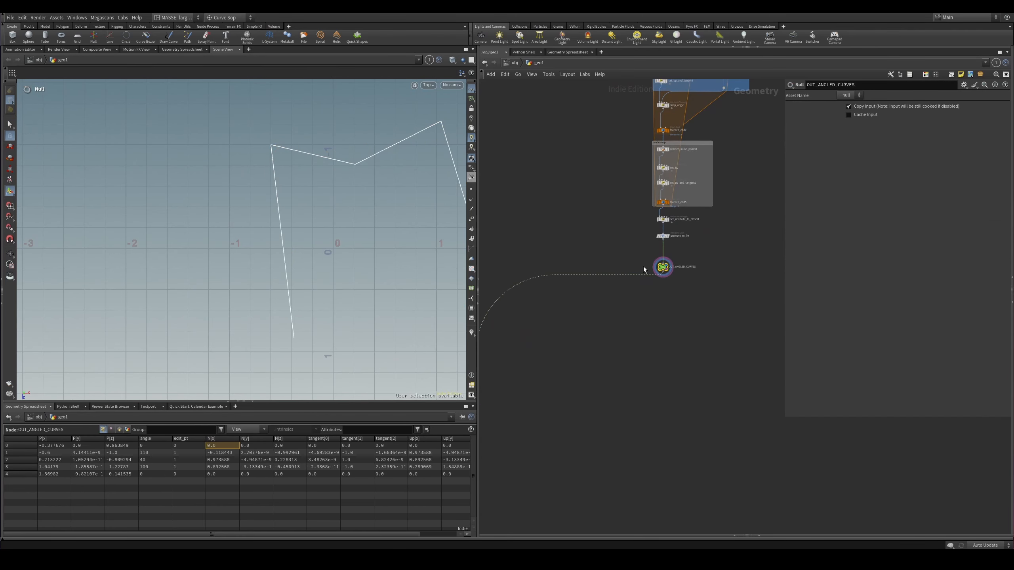
{"action": "scroll", "coordinate": [572, 315], "scroll_direction": "down", "scroll_amount": 3}
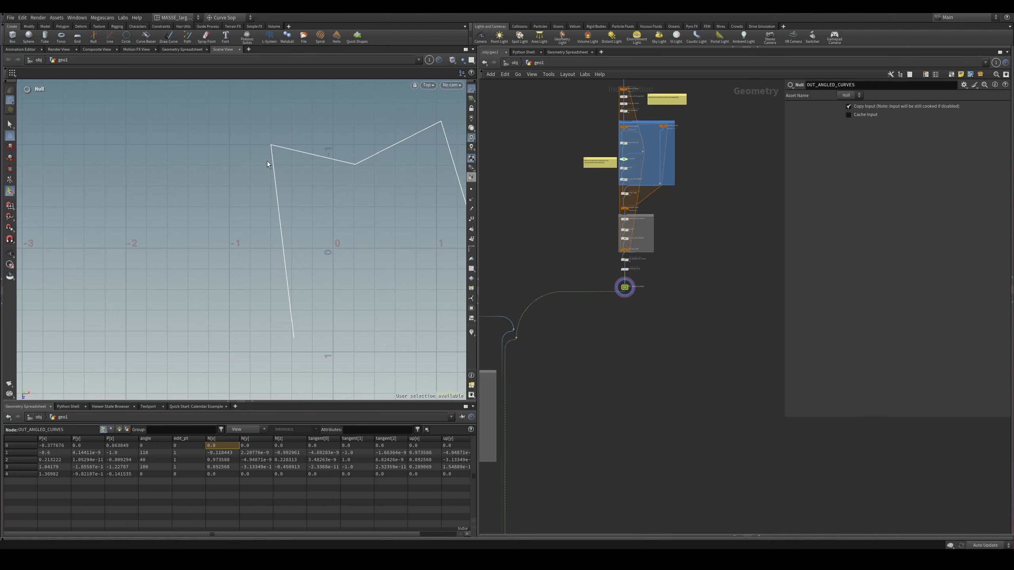
{"action": "right_click_drag", "start_coordinate": [340, 153], "coordinate": [332, 202], "text": "alt"}
{"action": "middle_click_drag", "start_coordinate": [332, 201], "coordinate": [300, 212], "text": "alt"}
- Display foreach_end10 and examine the separate straight segments between the corners
{"action": "scroll", "coordinate": [542, 403], "scroll_direction": "down", "scroll_amount": 2}
{"action": "middle_click_drag", "start_coordinate": [541, 404], "coordinate": [658, 256]}
{"action": "scroll", "coordinate": [603, 324], "scroll_direction": "up", "scroll_amount": 3}
{"action": "middle_click_drag", "start_coordinate": [602, 325], "coordinate": [615, 331]}
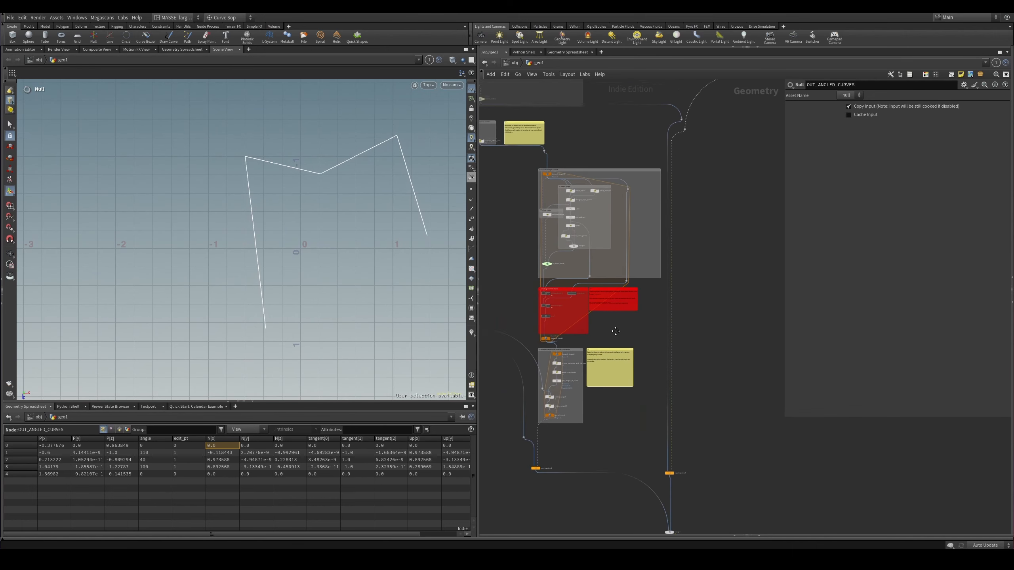
{"action": "scroll", "coordinate": [616, 331], "scroll_direction": "up", "scroll_amount": 2}
{"action": "left_click", "coordinate": [552, 316]}
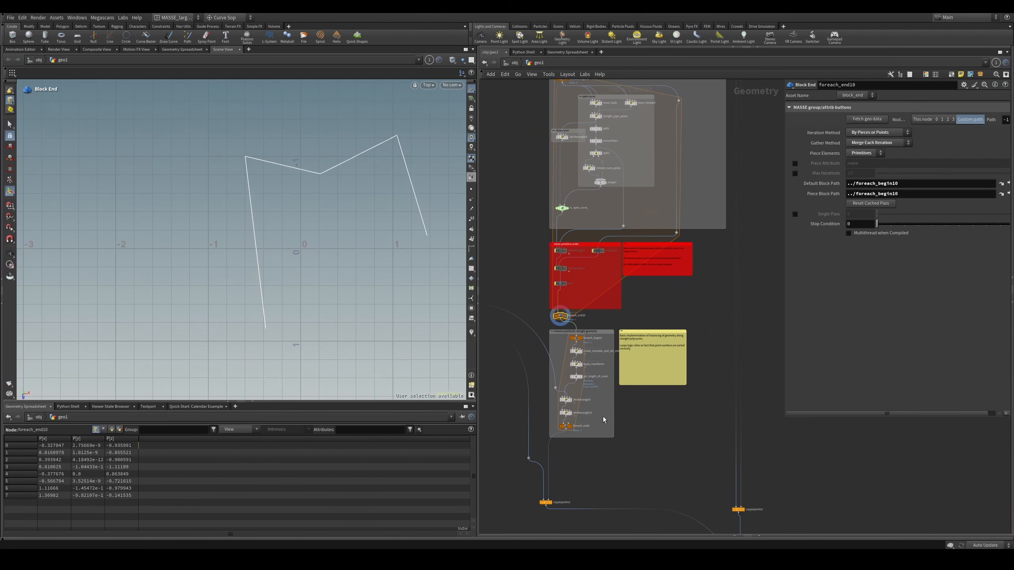
{"action": "scroll", "coordinate": [591, 322], "scroll_direction": "up", "scroll_amount": 2}
{"action": "middle_click_drag", "start_coordinate": [601, 189], "coordinate": [622, 262]}
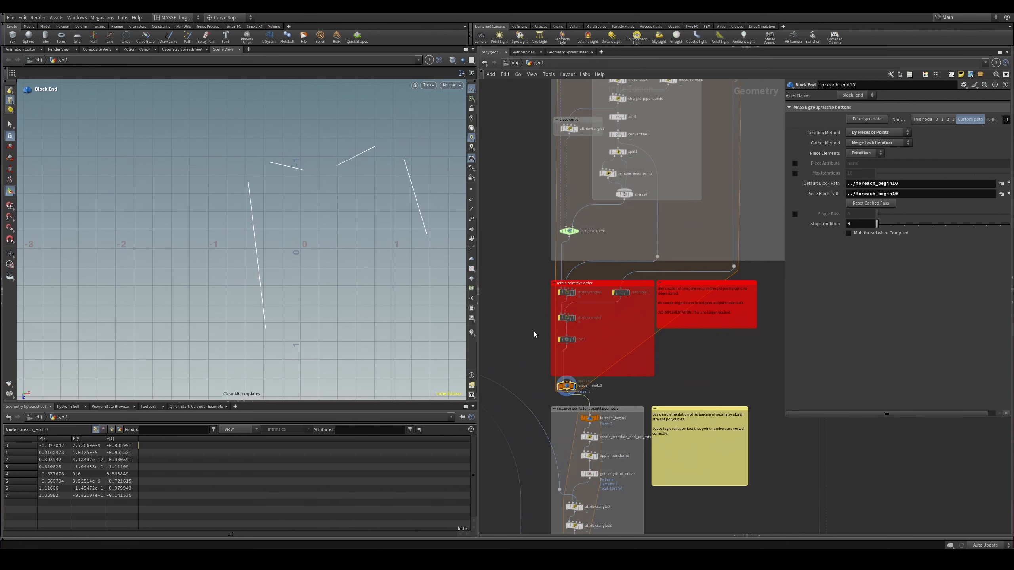
{"action": "middle_click_drag", "start_coordinate": [325, 195], "coordinate": [321, 222], "text": "alt"}
{"action": "right_click_drag", "start_coordinate": [321, 222], "coordinate": [248, 218], "text": "alt"}
{"action": "scroll", "coordinate": [601, 256], "scroll_direction": "down", "scroll_amount": 2}
- Show copytopoints2's corner pieces in wireframe together with the straight segments from foreach_end10
{"action": "middle_click_drag", "start_coordinate": [665, 347], "coordinate": [581, 212]}
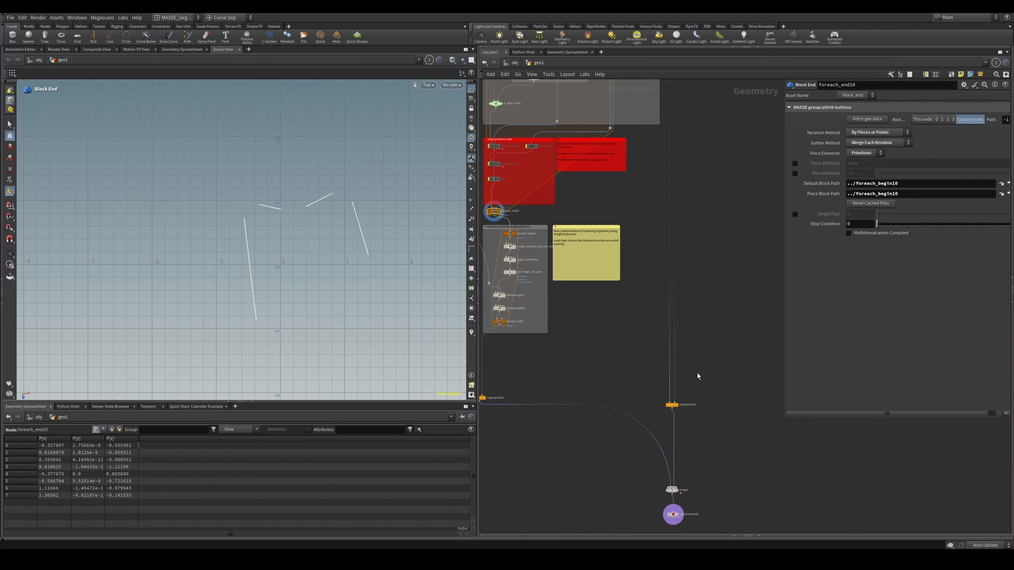
{"action": "left_click", "coordinate": [671, 405]}
{"action": "scroll", "coordinate": [219, 194], "scroll_direction": "up", "scroll_amount": 3}
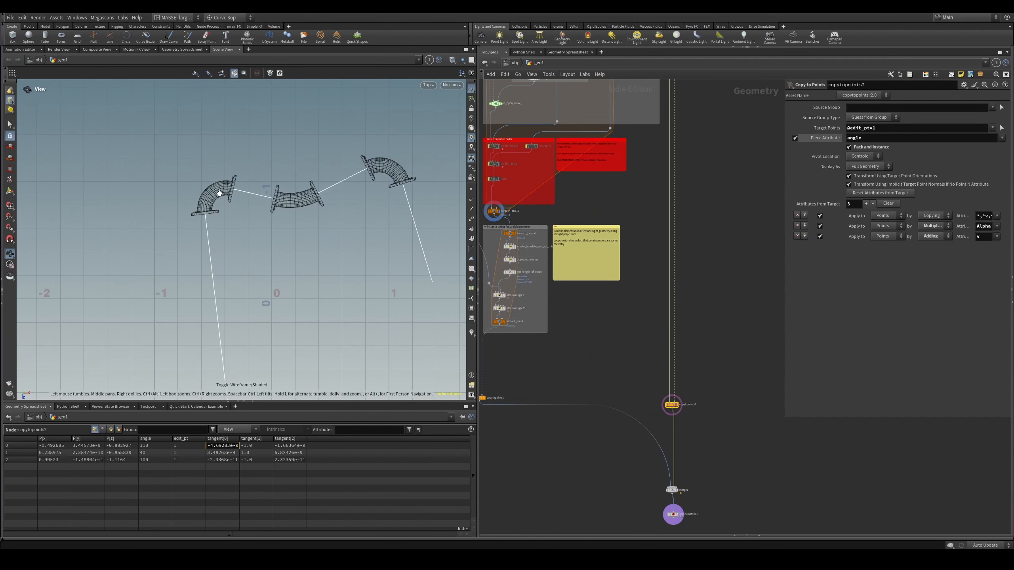
{"action": "scroll", "coordinate": [219, 194], "scroll_direction": "up", "scroll_amount": 5}
{"action": "scroll", "coordinate": [222, 193], "scroll_direction": "down", "scroll_amount": 2}
{"action": "scroll", "coordinate": [198, 230], "scroll_direction": "up", "scroll_amount": 3}
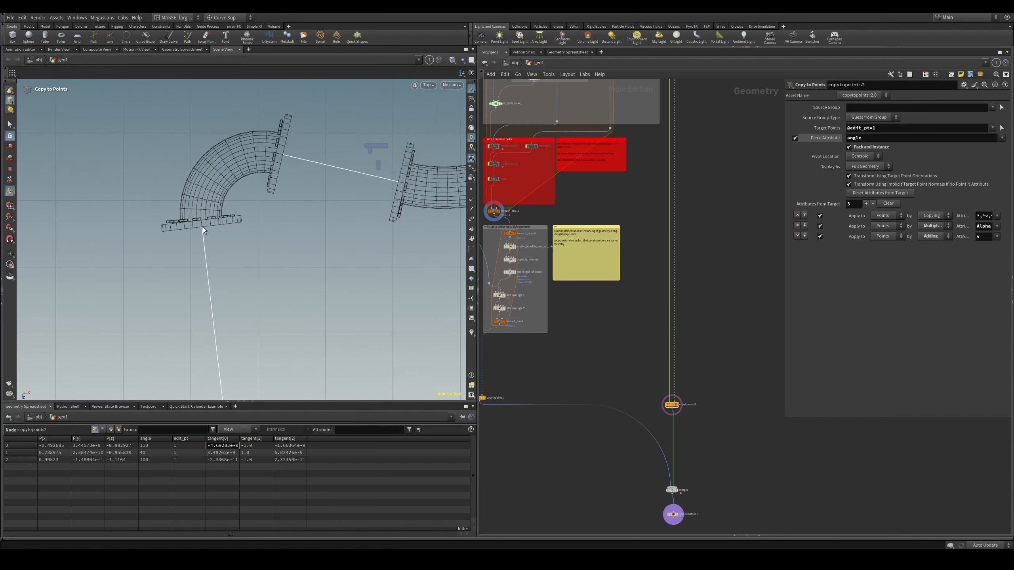
- Examine where the straight segments meet the flange centres of each corner piece along the path
{"action": "middle_click_drag", "start_coordinate": [220, 236], "coordinate": [217, 250], "text": "alt"}
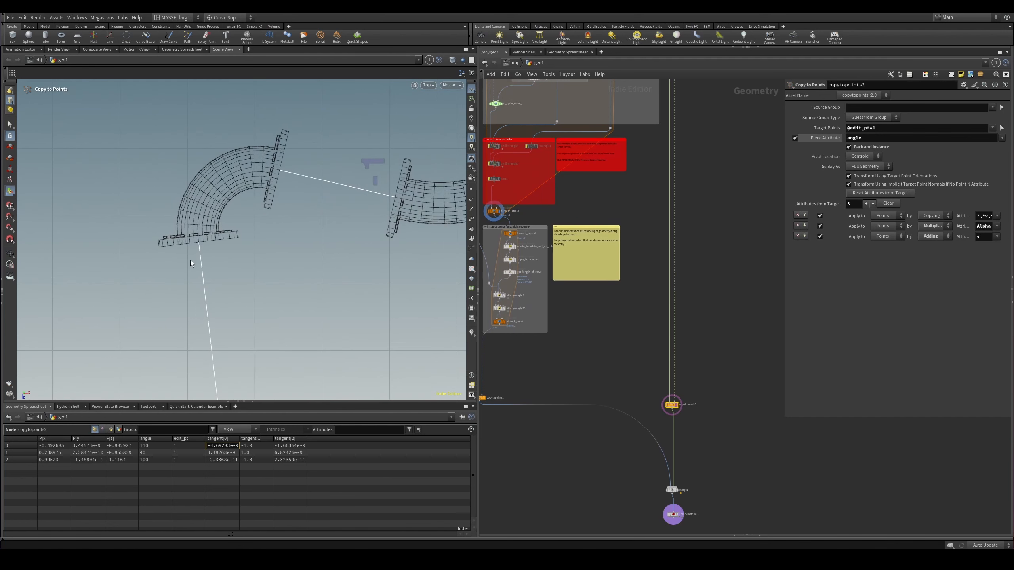
{"action": "scroll", "coordinate": [209, 256], "scroll_direction": "up", "scroll_amount": 2}
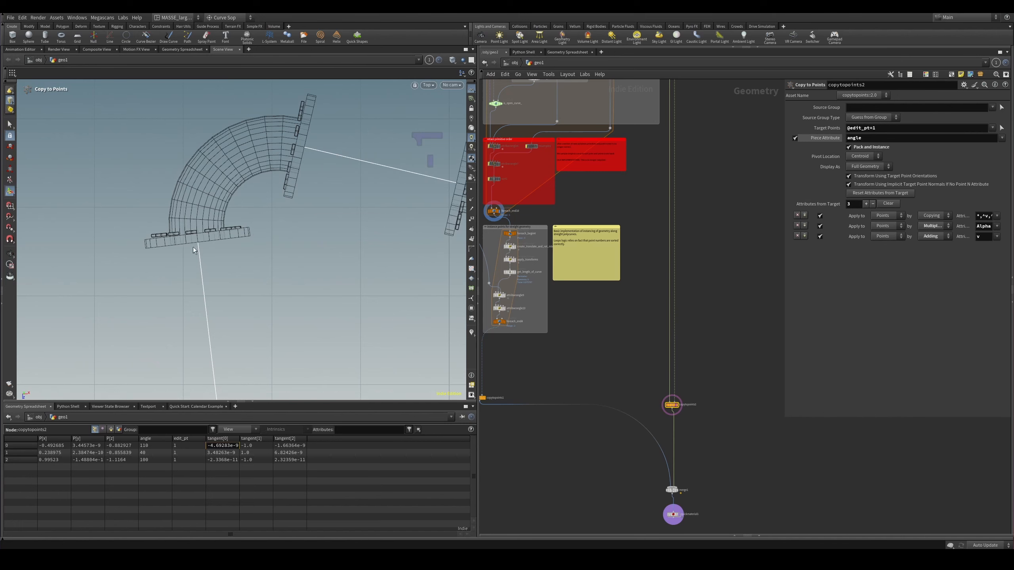
{"action": "scroll", "coordinate": [196, 248], "scroll_direction": "down", "scroll_amount": 3}
{"action": "middle_click_drag", "start_coordinate": [206, 314], "coordinate": [211, 242], "text": "alt"}
{"action": "scroll", "coordinate": [218, 252], "scroll_direction": "down", "scroll_amount": 4}
{"action": "middle_click_drag", "start_coordinate": [292, 255], "coordinate": [219, 268], "text": "alt"}
{"action": "scroll", "coordinate": [215, 270], "scroll_direction": "down", "scroll_amount": 2}
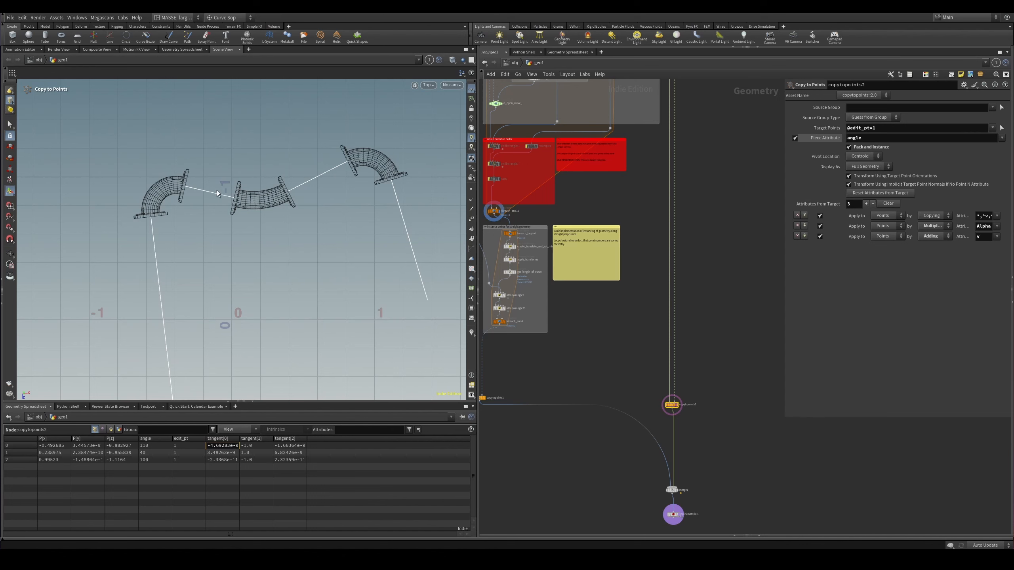
{"action": "middle_click_drag", "start_coordinate": [217, 190], "coordinate": [230, 206], "text": "alt"}
- Display transfer_offset_info and check its code and the offset attributes on the corner points
{"action": "scroll", "coordinate": [635, 354], "scroll_direction": "down", "scroll_amount": 3}
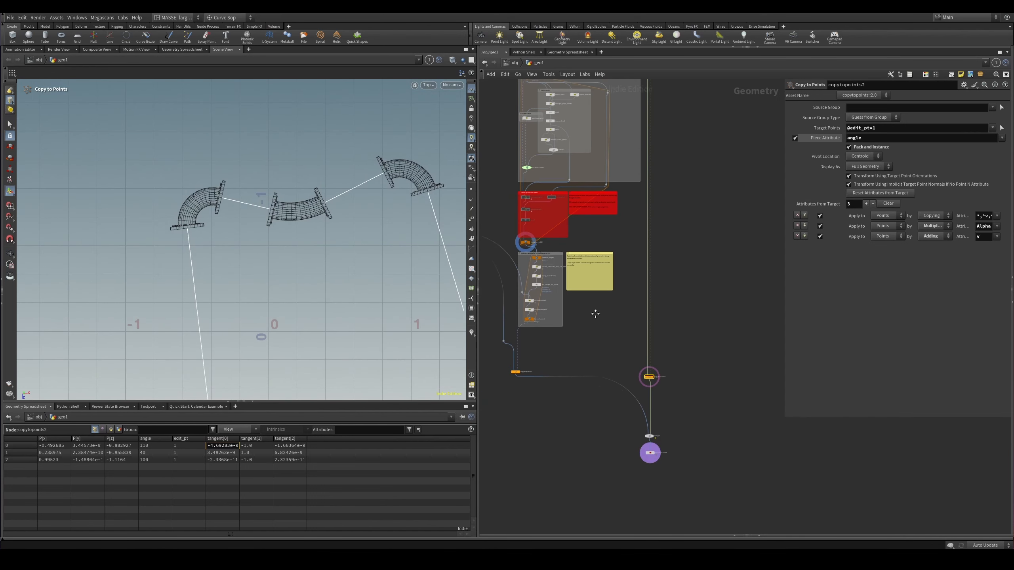
{"action": "scroll", "coordinate": [659, 236], "scroll_direction": "up", "scroll_amount": 6}
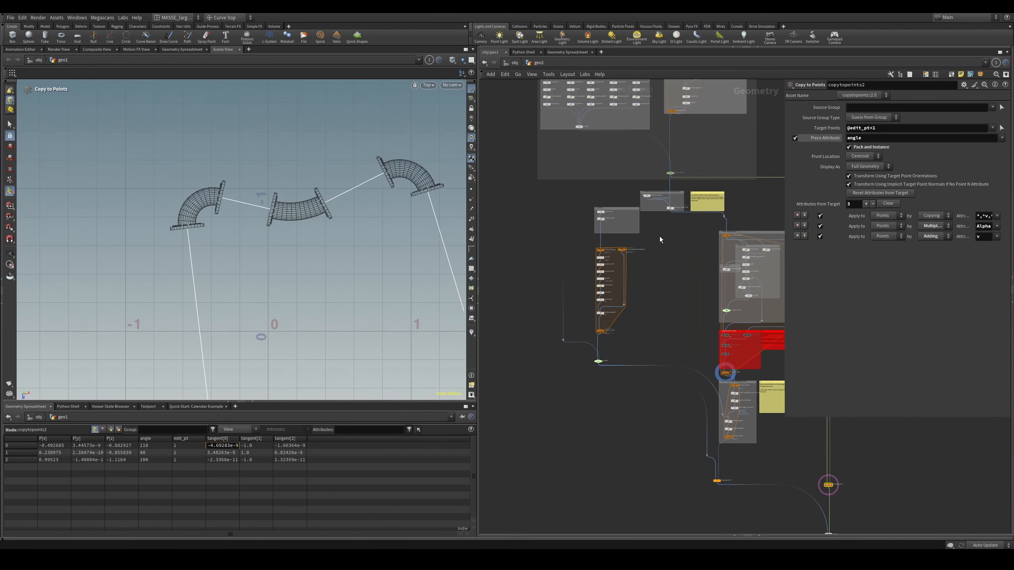
{"action": "middle_click_drag", "start_coordinate": [626, 358], "coordinate": [673, 355]}
{"action": "left_click_drag", "start_coordinate": [674, 349], "coordinate": [619, 307]}
{"action": "key", "text": "r"}
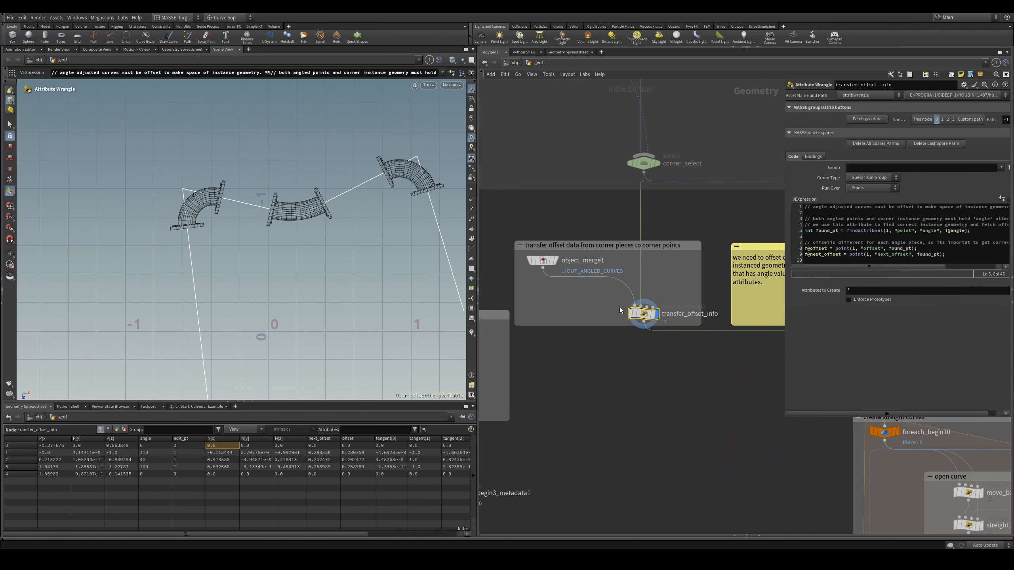
{"action": "middle_click_drag", "start_coordinate": [680, 355], "coordinate": [627, 355]}
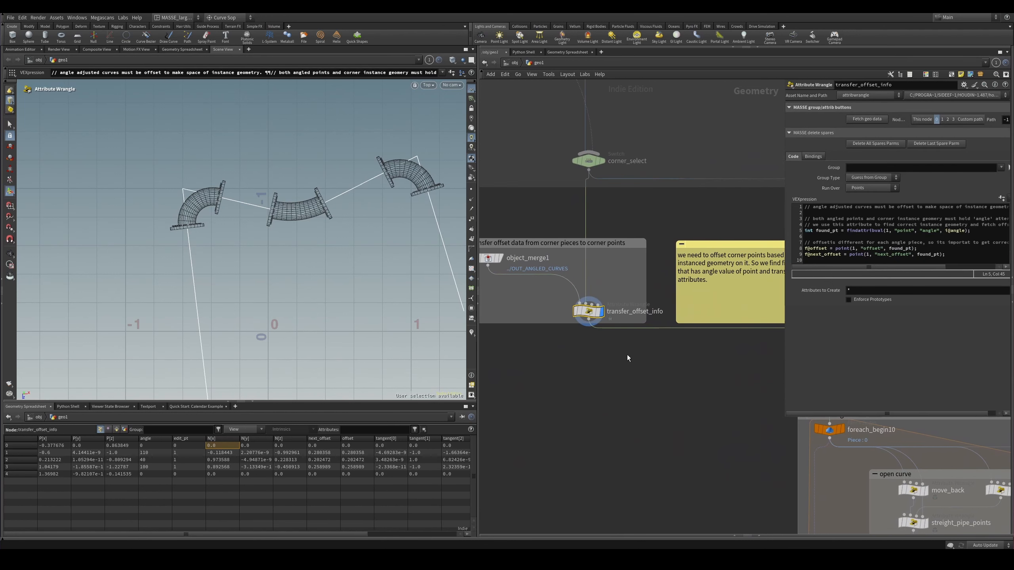
{"action": "middle_click_drag", "start_coordinate": [616, 281], "coordinate": [653, 297]}
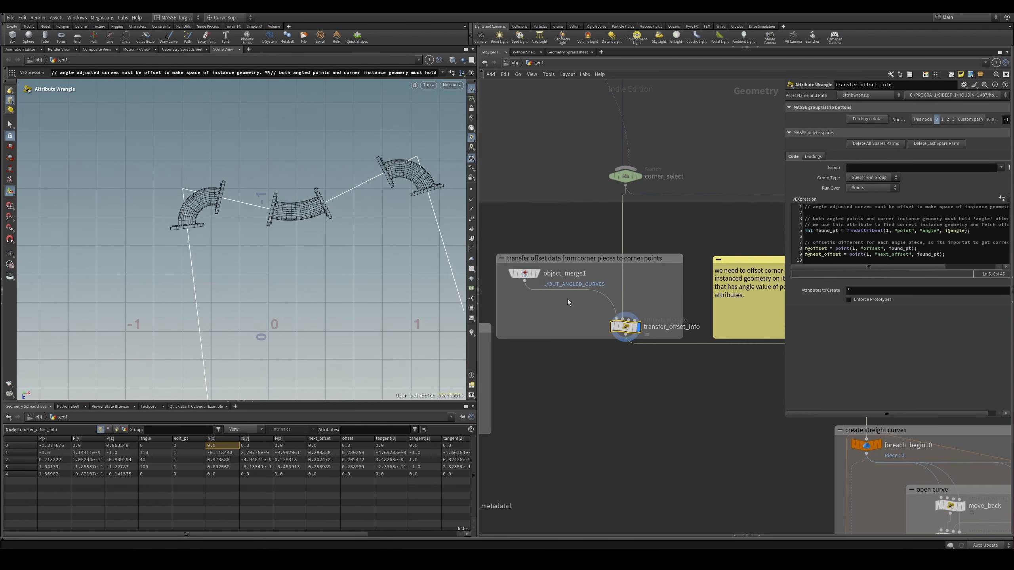
- Compare the point attributes of object_merge1 with those of transfer_offset_info
{"action": "left_click", "coordinate": [525, 276]}
{"action": "left_click_drag", "start_coordinate": [674, 366], "coordinate": [608, 306]}
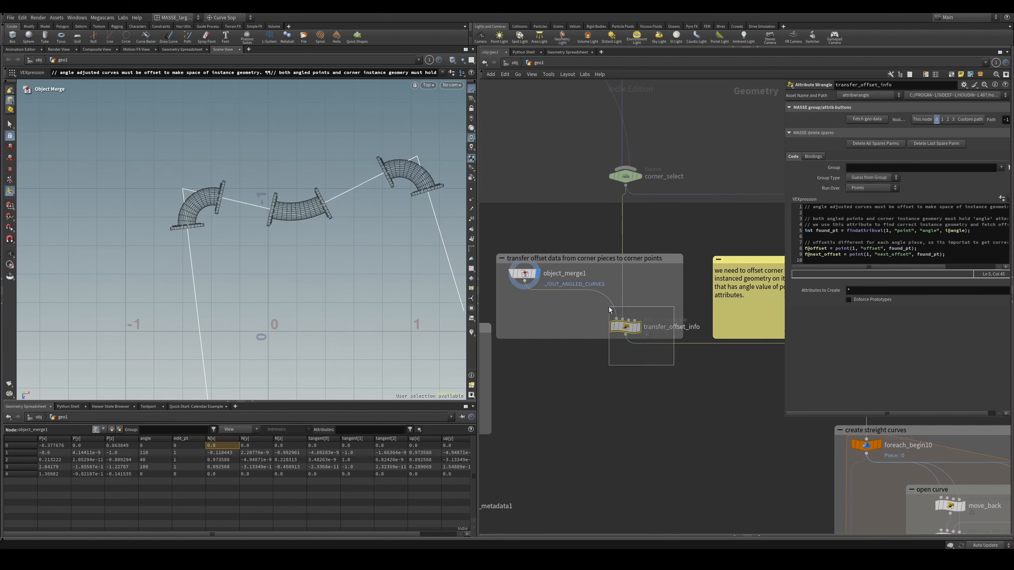
{"action": "key", "text": "r"}
{"action": "middle_click_drag", "start_coordinate": [591, 320], "coordinate": [537, 309]}
- Display foreach_begin10 in the straight-curve network to check the curve entering the loop
{"action": "scroll", "coordinate": [649, 414], "scroll_direction": "down", "scroll_amount": 2}
{"action": "middle_click_drag", "start_coordinate": [649, 414], "coordinate": [536, 313]}
{"action": "scroll", "coordinate": [655, 360], "scroll_direction": "up", "scroll_amount": 3}
{"action": "left_click", "coordinate": [648, 294]}
{"action": "scroll", "coordinate": [648, 297], "scroll_direction": "down", "scroll_amount": 3}
- Display foreach_end10 to check the shortened straight segments the loop outputs
{"action": "middle_click_drag", "start_coordinate": [649, 297], "coordinate": [585, 75]}
{"action": "middle_click_drag", "start_coordinate": [619, 401], "coordinate": [609, 244]}
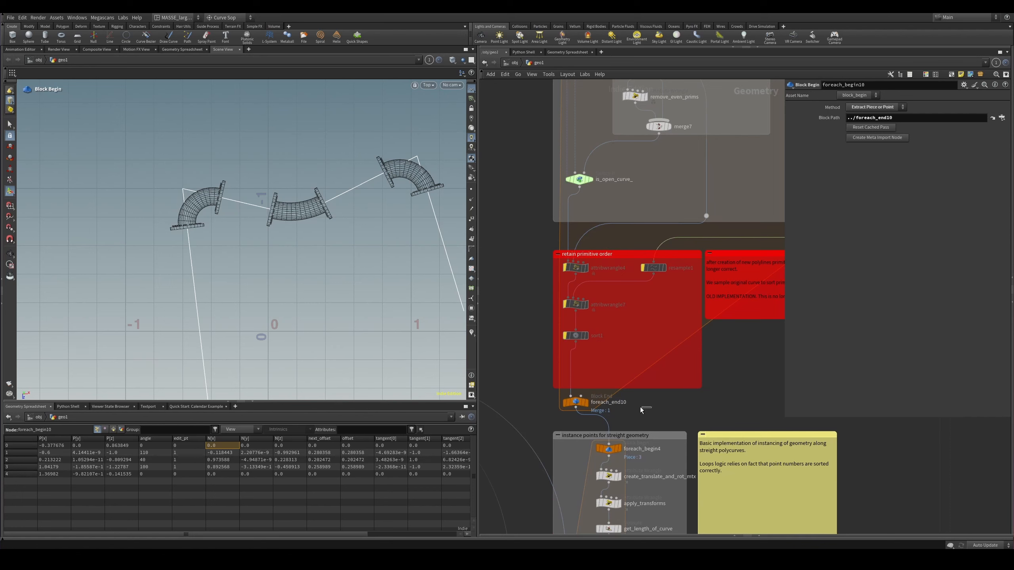
{"action": "left_click", "coordinate": [575, 401]}
{"action": "scroll", "coordinate": [395, 255], "scroll_direction": "down", "scroll_amount": 2}
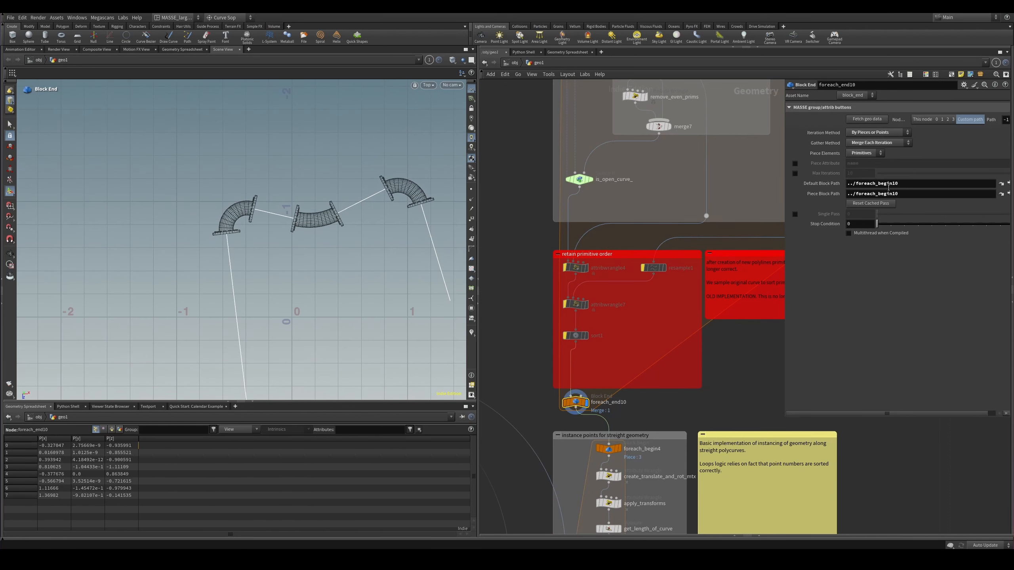
- Compare the incoming curve at foreach_begin10 with the straight segments at foreach_end10, reviewing the nodes between them
{"action": "middle_click_drag", "start_coordinate": [636, 270], "coordinate": [633, 299]}
{"action": "middle_click_drag", "start_coordinate": [711, 182], "coordinate": [680, 355]}
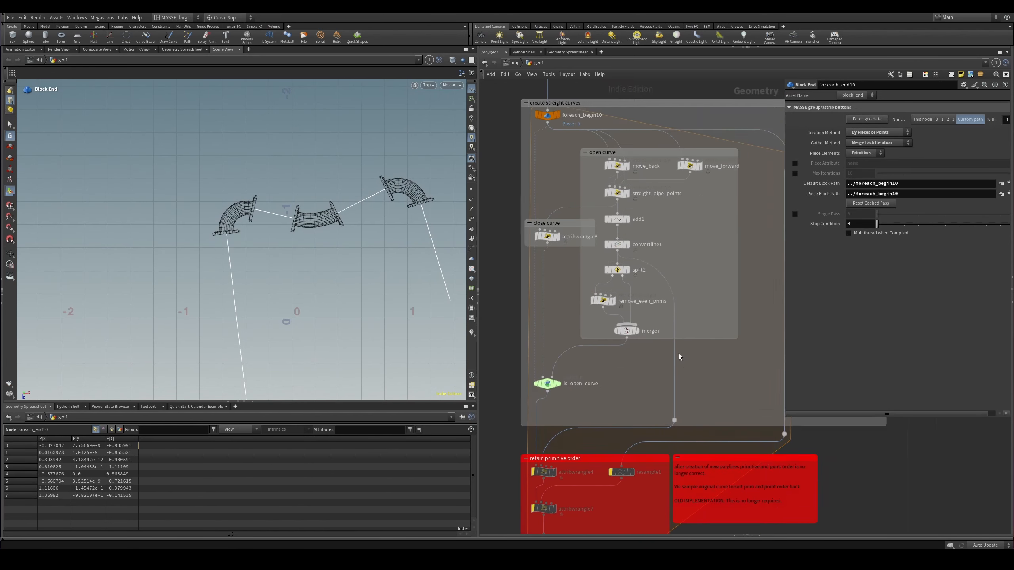
{"action": "scroll", "coordinate": [593, 188], "scroll_direction": "up", "scroll_amount": 1}
{"action": "middle_click_drag", "start_coordinate": [573, 161], "coordinate": [567, 240]}
{"action": "left_click", "coordinate": [535, 180]}
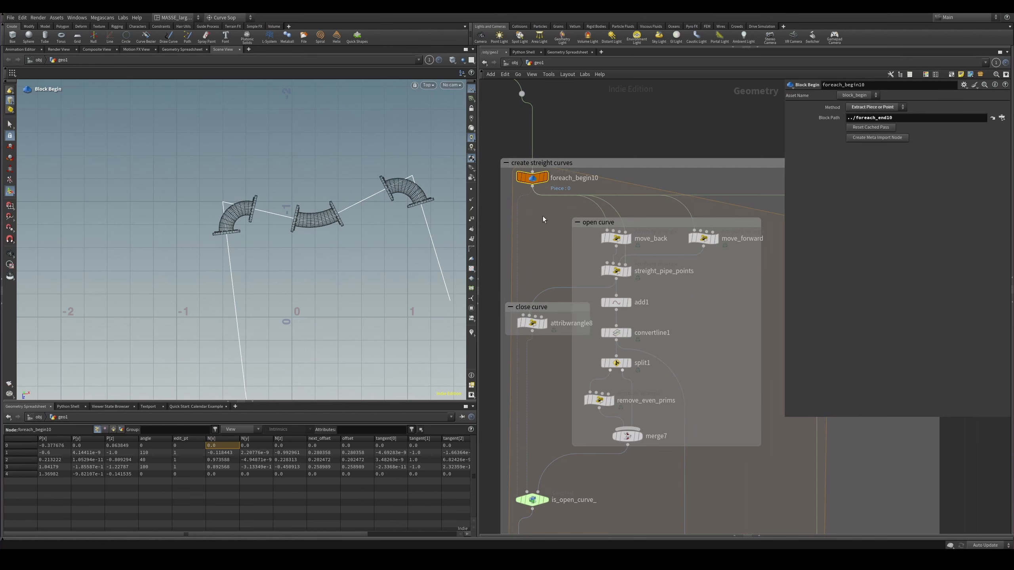
{"action": "scroll", "coordinate": [543, 216], "scroll_direction": "down", "scroll_amount": 2}
{"action": "middle_click_drag", "start_coordinate": [489, 223], "coordinate": [566, 220]}
{"action": "middle_click_drag", "start_coordinate": [607, 400], "coordinate": [571, 202]}
{"action": "scroll", "coordinate": [633, 378], "scroll_direction": "up", "scroll_amount": 1}
{"action": "left_click", "coordinate": [595, 411]}
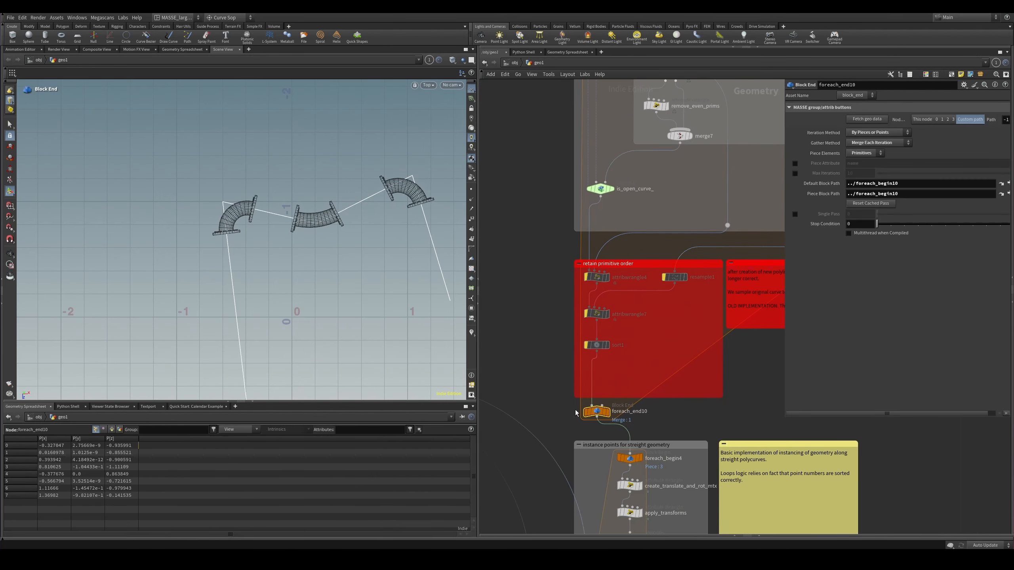
- Display move_back in the open curve network to check the corner points shifted back by the offset attribute
{"action": "middle_click_drag", "start_coordinate": [557, 329], "coordinate": [532, 568]}
{"action": "scroll", "coordinate": [585, 249], "scroll_direction": "up", "scroll_amount": 1}
{"action": "middle_click_drag", "start_coordinate": [588, 237], "coordinate": [538, 314]}
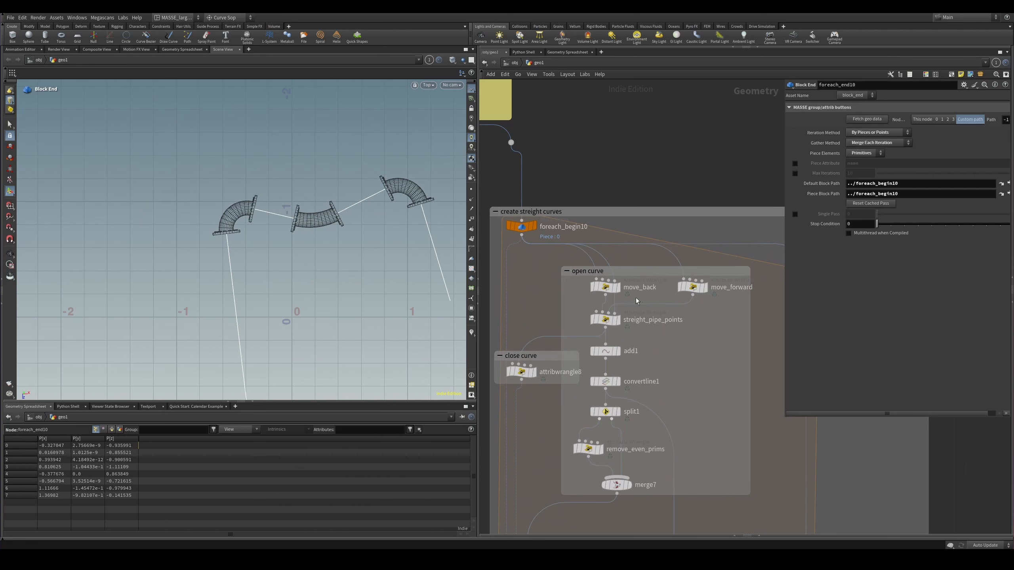
{"action": "left_click", "coordinate": [605, 286]}
{"action": "scroll", "coordinate": [666, 302], "scroll_direction": "up", "scroll_amount": 1}
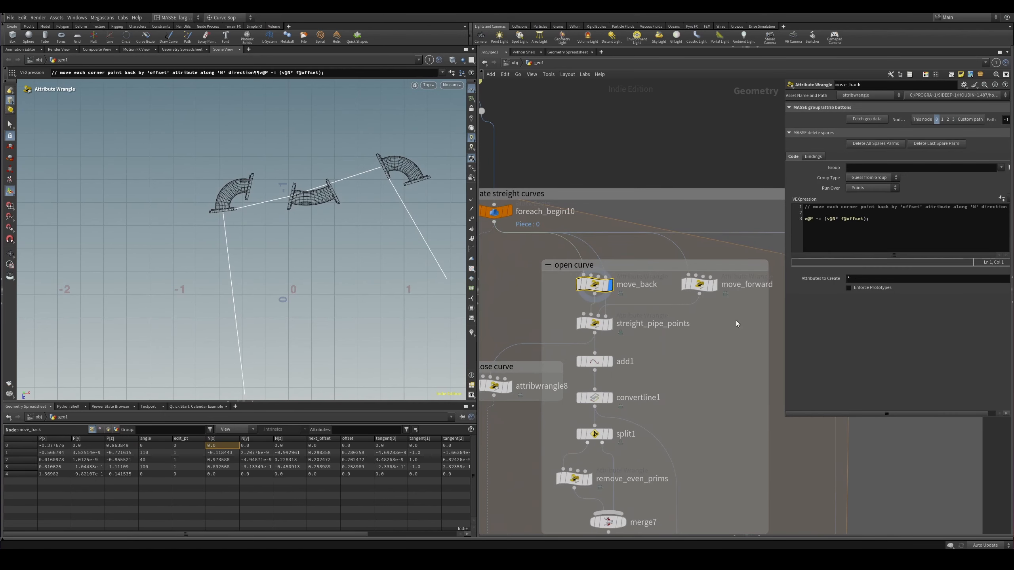
- Compare the curve from move_forward with the one from move_back against the corner pipes
{"action": "left_click", "coordinate": [714, 284]}
{"action": "scroll", "coordinate": [643, 289], "scroll_direction": "up", "scroll_amount": 1}
{"action": "left_click", "coordinate": [603, 284]}
{"action": "middle_click_drag", "start_coordinate": [268, 229], "coordinate": [255, 213], "text": "alt"}
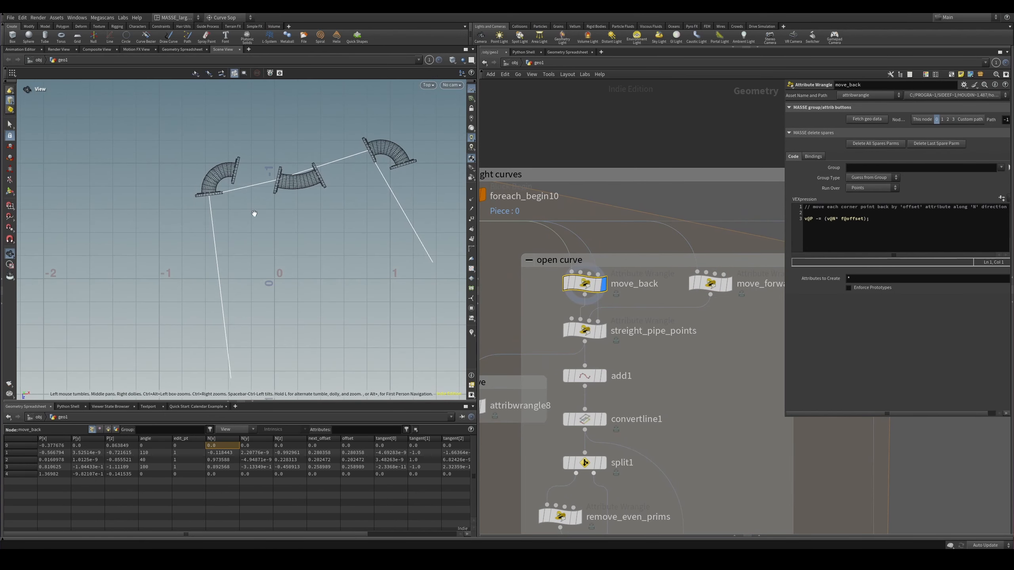
{"action": "left_click", "coordinate": [710, 286]}
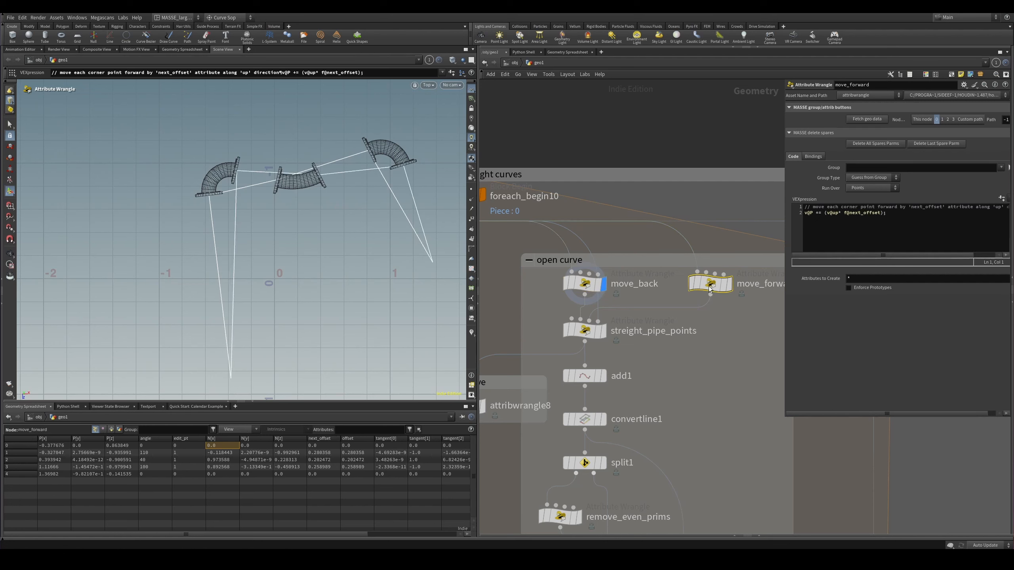
{"action": "left_click", "coordinate": [729, 285]}
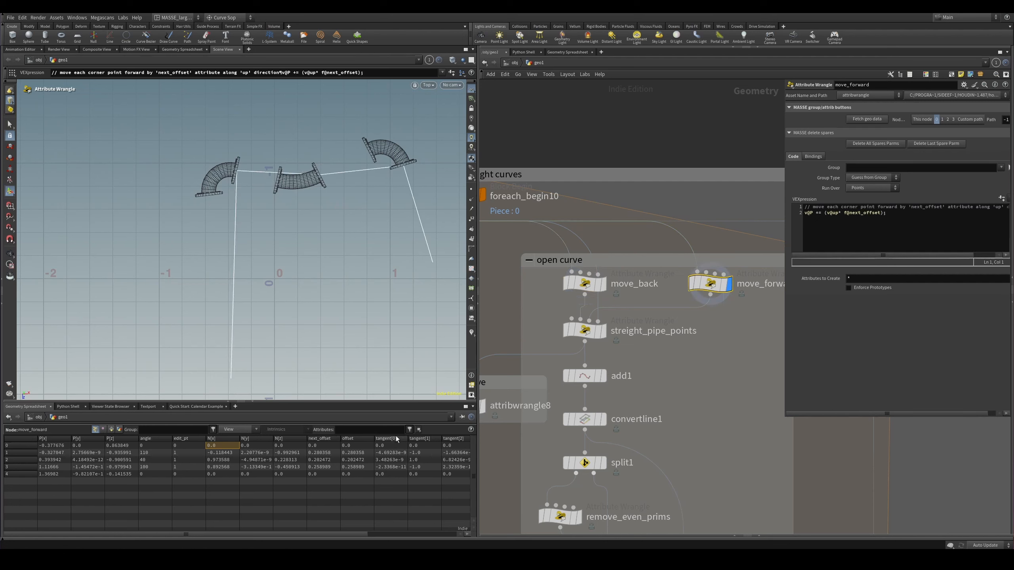
{"action": "left_click", "coordinate": [603, 283]}
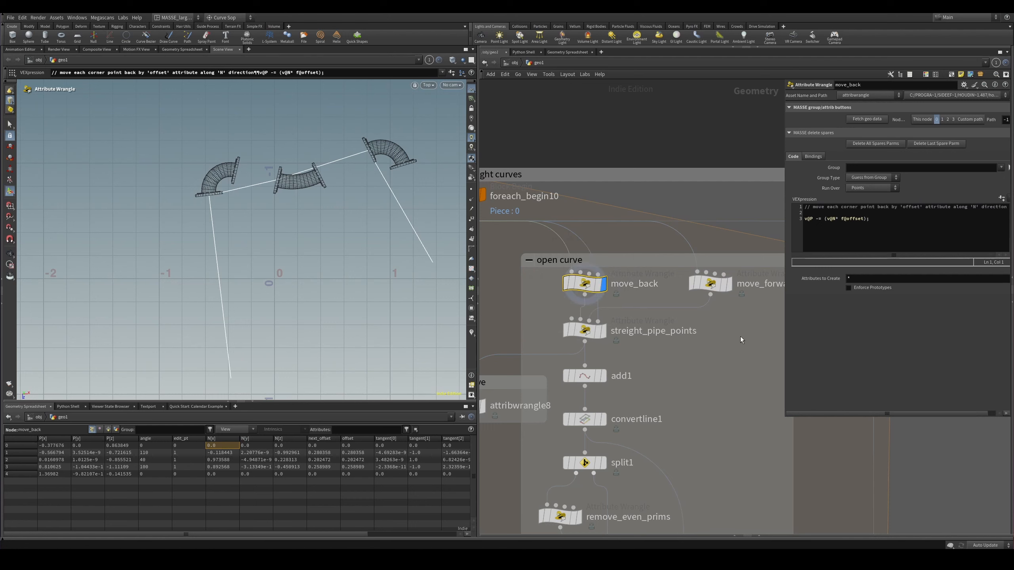
{"action": "left_click", "coordinate": [729, 284]}
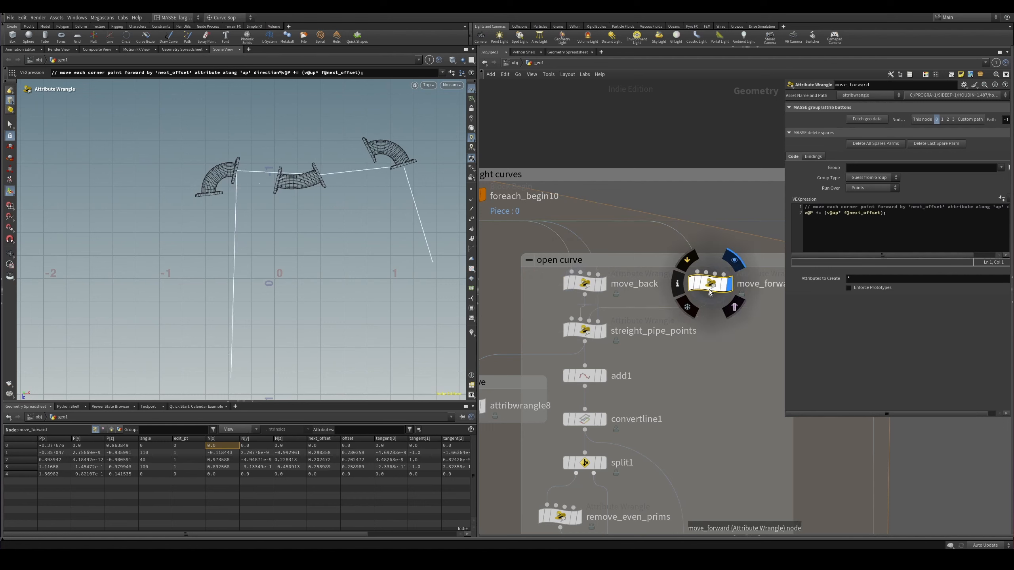
- Display streight_pipe_points and select the points at the first corner pipe to examine them in the point list
{"action": "left_click", "coordinate": [585, 331]}
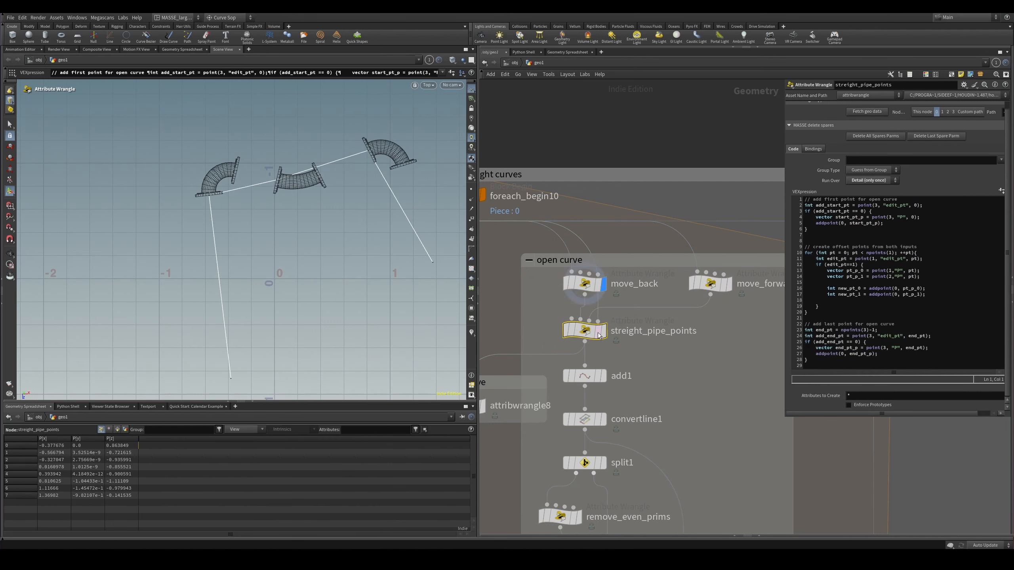
{"action": "left_click", "coordinate": [603, 331]}
{"action": "key", "text": "s"}
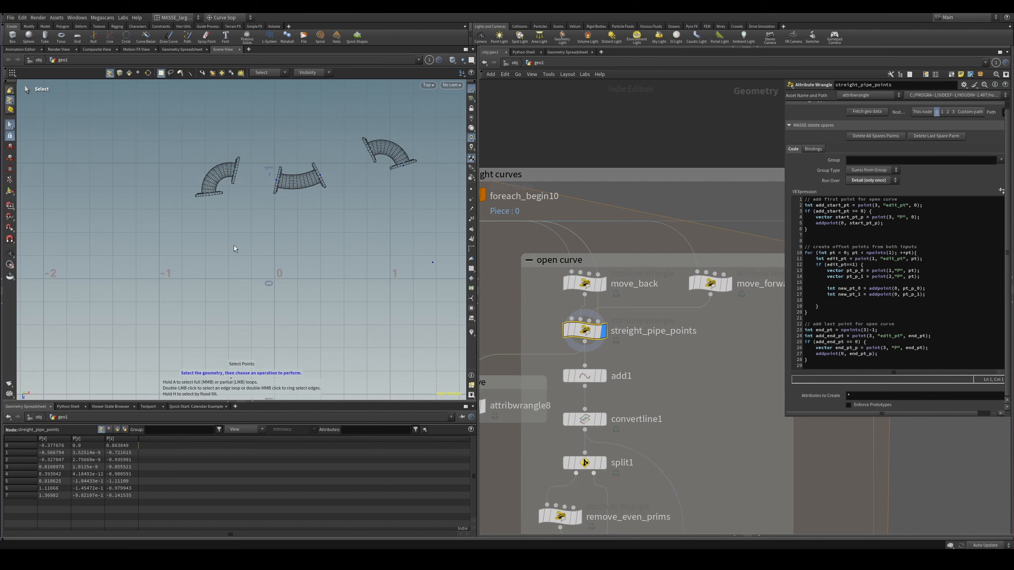
{"action": "right_click_drag", "start_coordinate": [280, 235], "coordinate": [206, 268], "text": "alt"}
{"action": "key", "text": "v"}
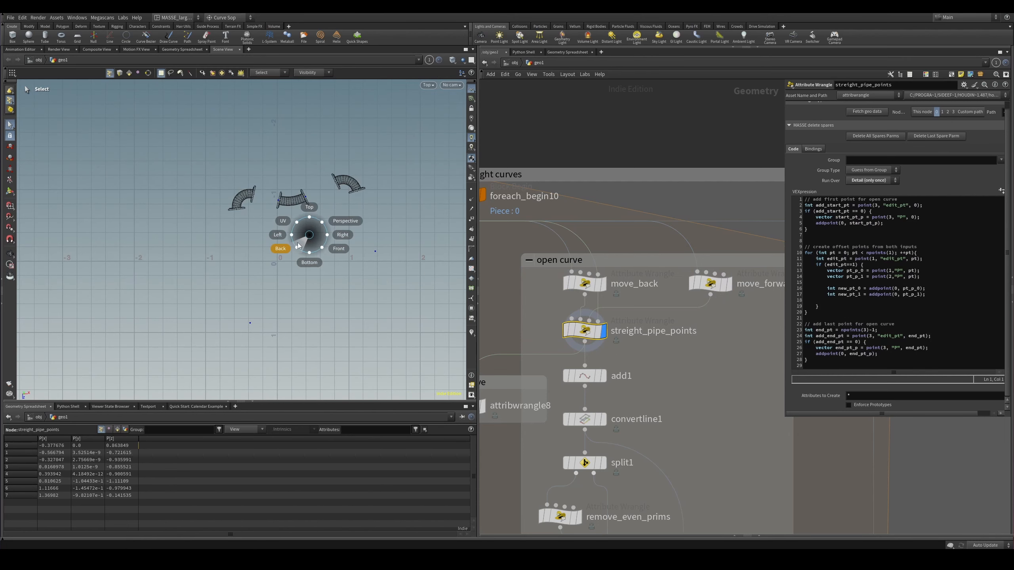
{"action": "scroll", "coordinate": [639, 351], "scroll_direction": "up", "scroll_amount": 3}
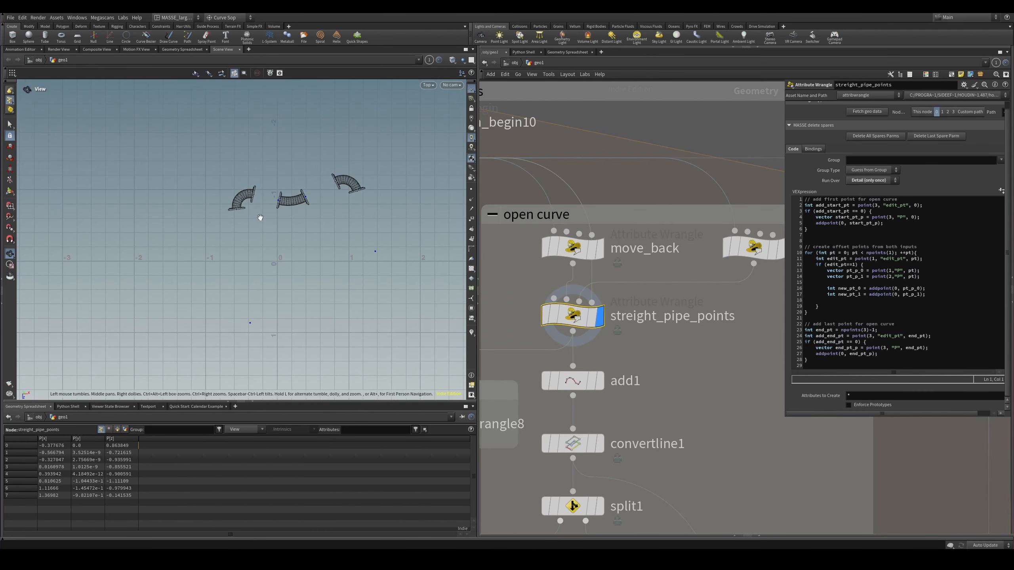
{"action": "scroll", "coordinate": [301, 206], "scroll_direction": "up", "scroll_amount": 5}
{"action": "left_click_drag", "start_coordinate": [300, 164], "coordinate": [192, 252]}
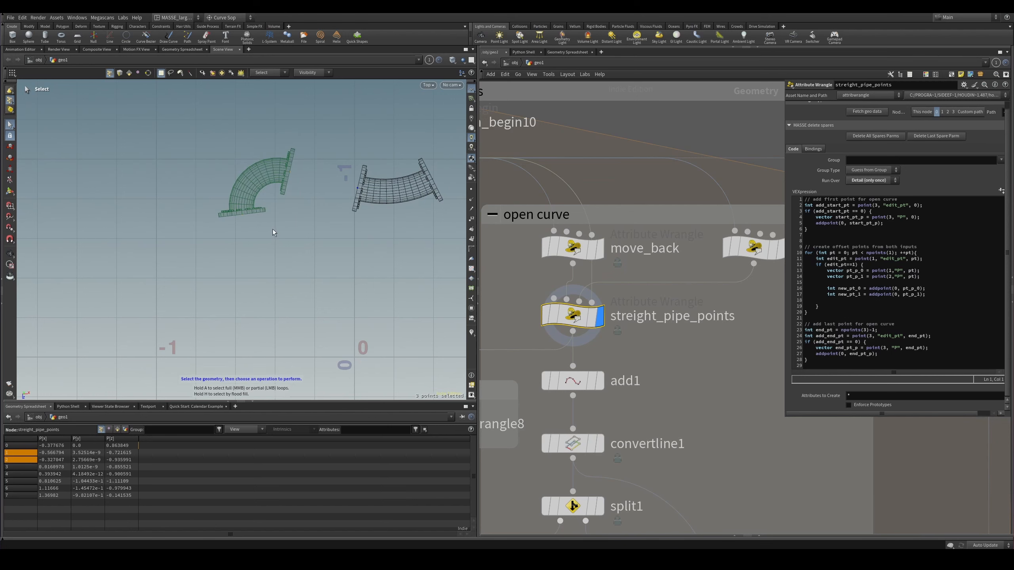
{"action": "left_click", "coordinate": [276, 231]}
{"action": "key", "text": "s"}
{"action": "scroll", "coordinate": [276, 238], "scroll_direction": "down", "scroll_amount": 3}
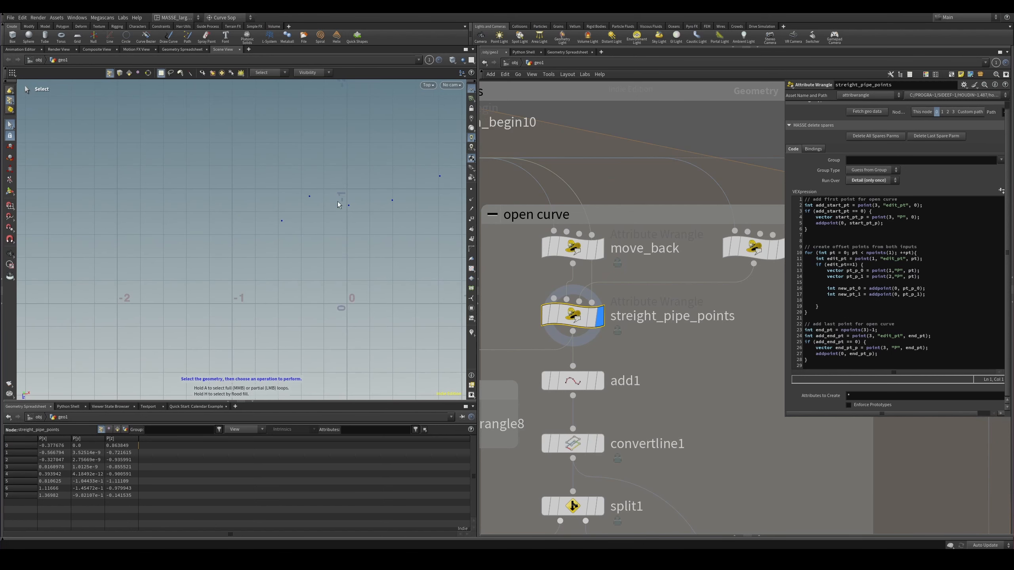
- Trace the points of streight_pipe_points back to its move_back and move_forward inputs
{"action": "left_click", "coordinate": [575, 248]}
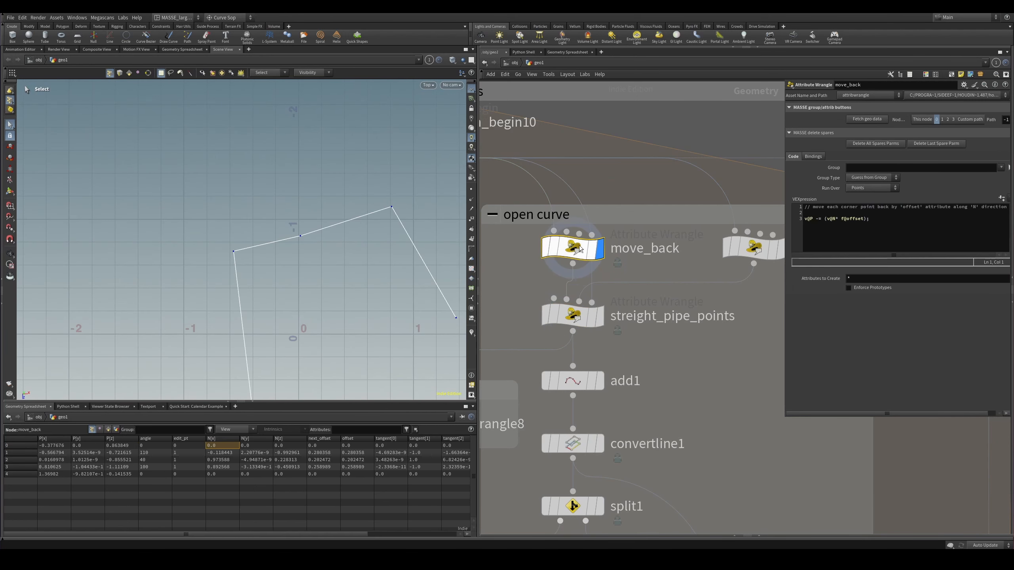
{"action": "middle_click_drag", "start_coordinate": [707, 303], "coordinate": [632, 309]}
{"action": "left_click", "coordinate": [704, 254]}
{"action": "middle_click_drag", "start_coordinate": [675, 279], "coordinate": [708, 271]}
{"action": "left_click", "coordinate": [560, 314]}
- Open copytopoints2 in the corner branch and show the instanced corner pipes shaded
{"action": "scroll", "coordinate": [598, 365], "scroll_direction": "down", "scroll_amount": 3}
{"action": "middle_click_drag", "start_coordinate": [640, 390], "coordinate": [533, 294]}
{"action": "scroll", "coordinate": [562, 309], "scroll_direction": "down", "scroll_amount": 5}
{"action": "middle_click_drag", "start_coordinate": [677, 203], "coordinate": [621, 282]}
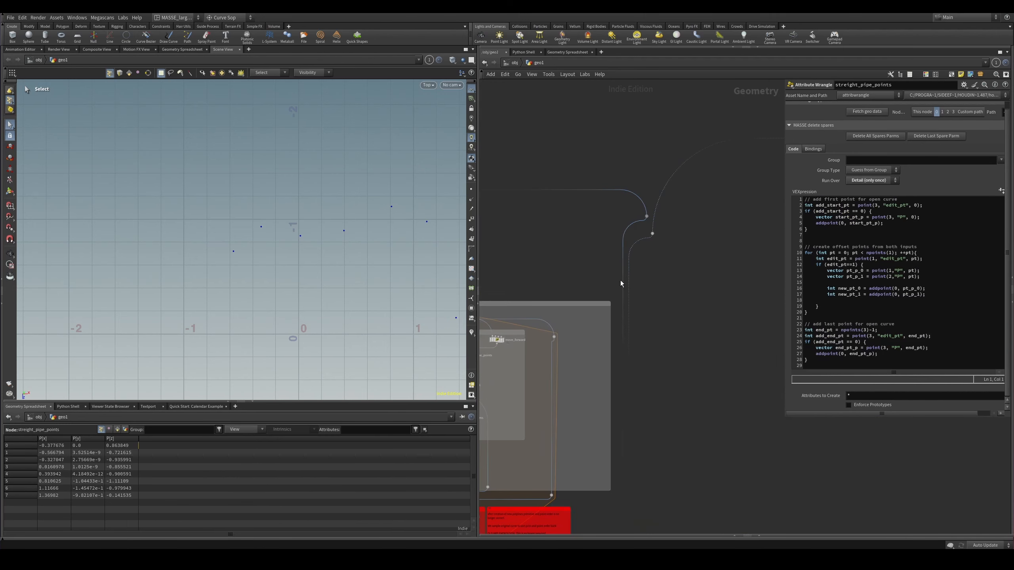
{"action": "scroll", "coordinate": [697, 324], "scroll_direction": "down", "scroll_amount": 3}
{"action": "middle_click_drag", "start_coordinate": [697, 459], "coordinate": [686, 179]}
{"action": "left_click", "coordinate": [640, 393]}
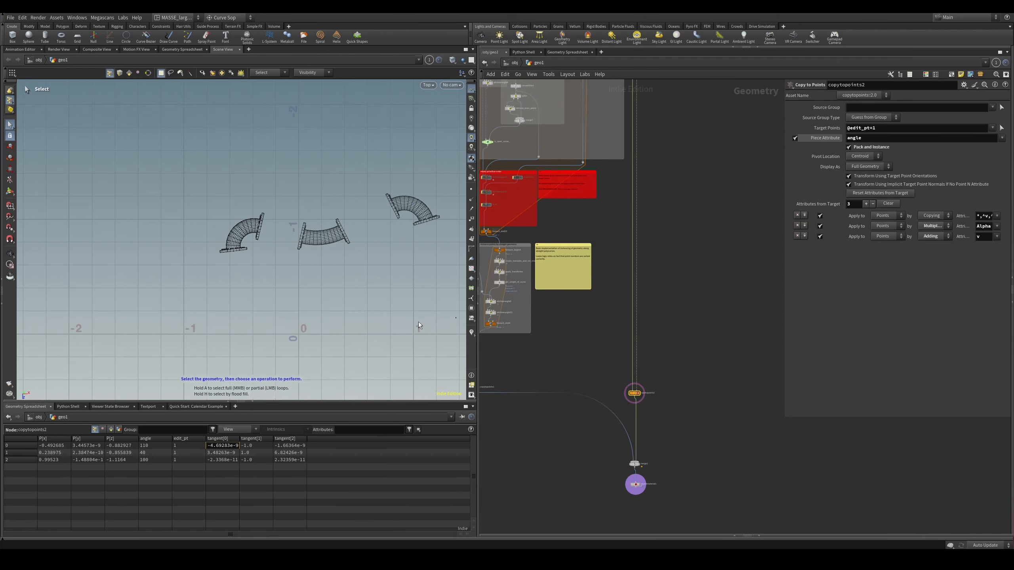
{"action": "scroll", "coordinate": [417, 322], "scroll_direction": "up", "scroll_amount": 6}
{"action": "middle_click_drag", "start_coordinate": [390, 274], "coordinate": [414, 270], "text": "alt"}
{"action": "key", "text": "s"}
{"action": "key", "text": "w"}
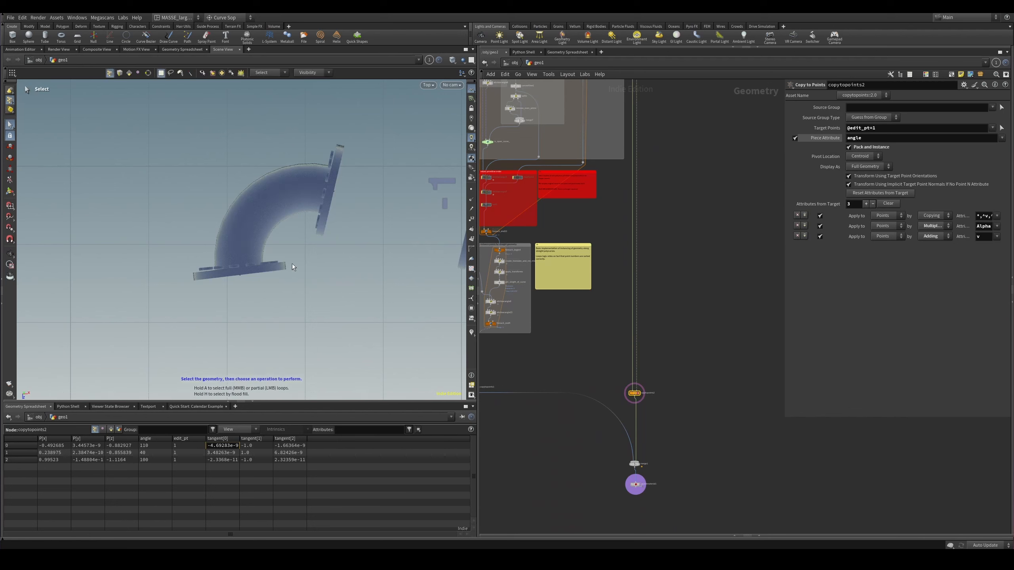
- Examine the flange ends of the shaded corner pipes and the gaps between neighbouring corners
{"action": "scroll", "coordinate": [346, 199], "scroll_direction": "up", "scroll_amount": 4}
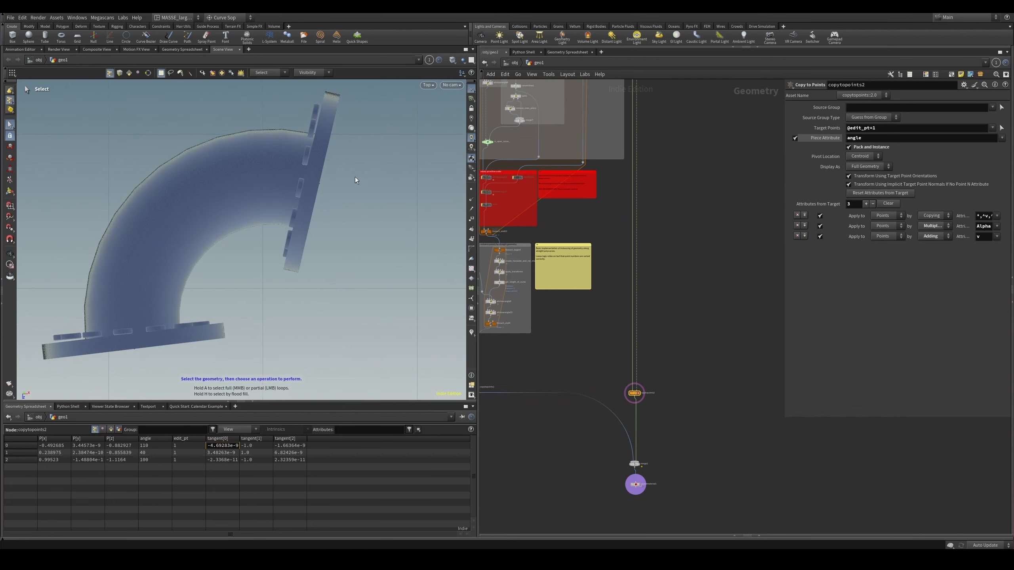
{"action": "scroll", "coordinate": [308, 192], "scroll_direction": "down", "scroll_amount": 5}
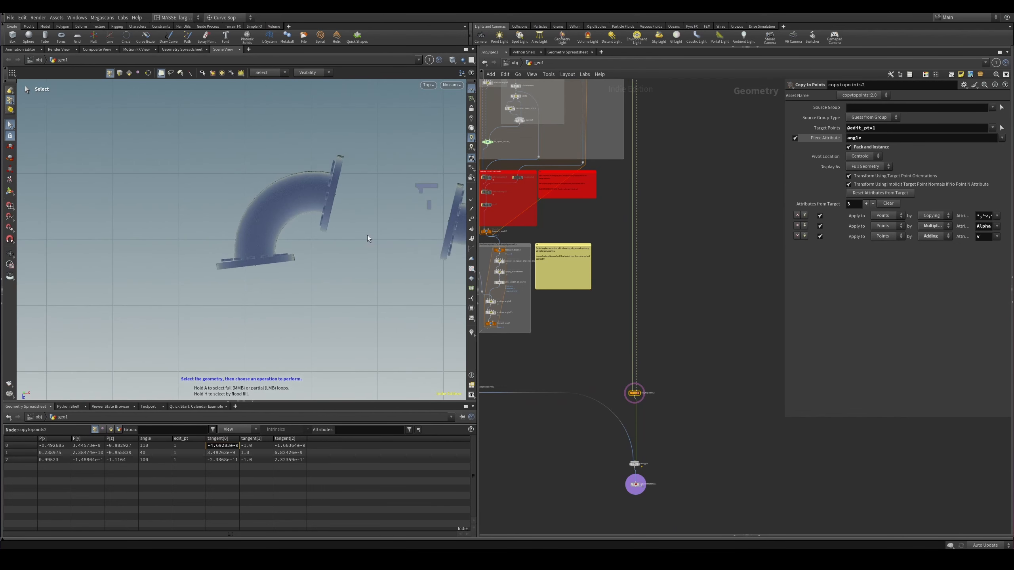
{"action": "middle_click_drag", "start_coordinate": [404, 235], "coordinate": [204, 248], "text": "alt"}
{"action": "scroll", "coordinate": [403, 243], "scroll_direction": "down", "scroll_amount": 3}
{"action": "middle_click_drag", "start_coordinate": [411, 252], "coordinate": [254, 311], "text": "alt"}
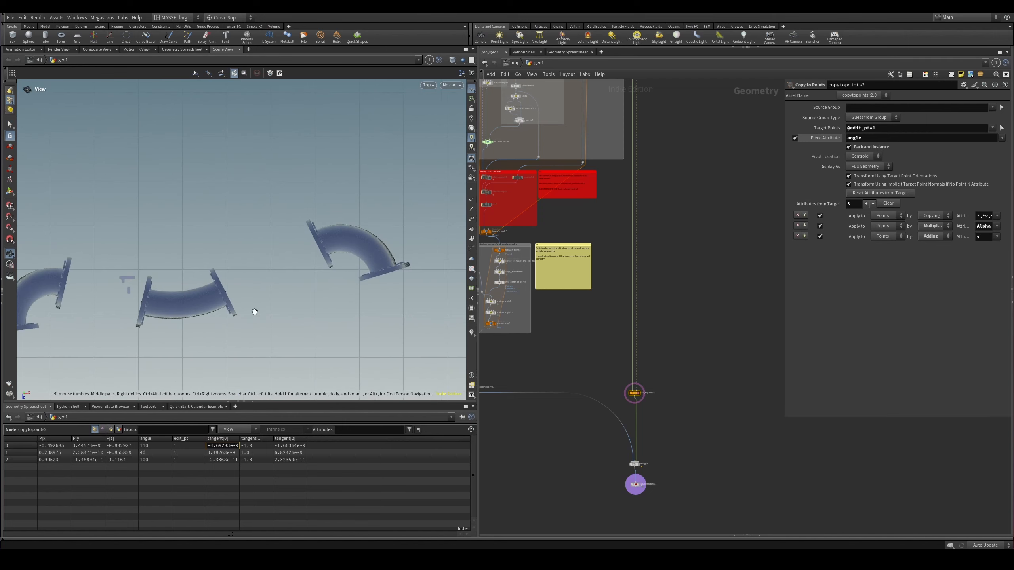
{"action": "scroll", "coordinate": [382, 312], "scroll_direction": "down", "scroll_amount": 2}
- Display add1 with the corner pipes in wireframe to inspect the polyline joining the offset points
{"action": "scroll", "coordinate": [597, 276], "scroll_direction": "up", "scroll_amount": 8}
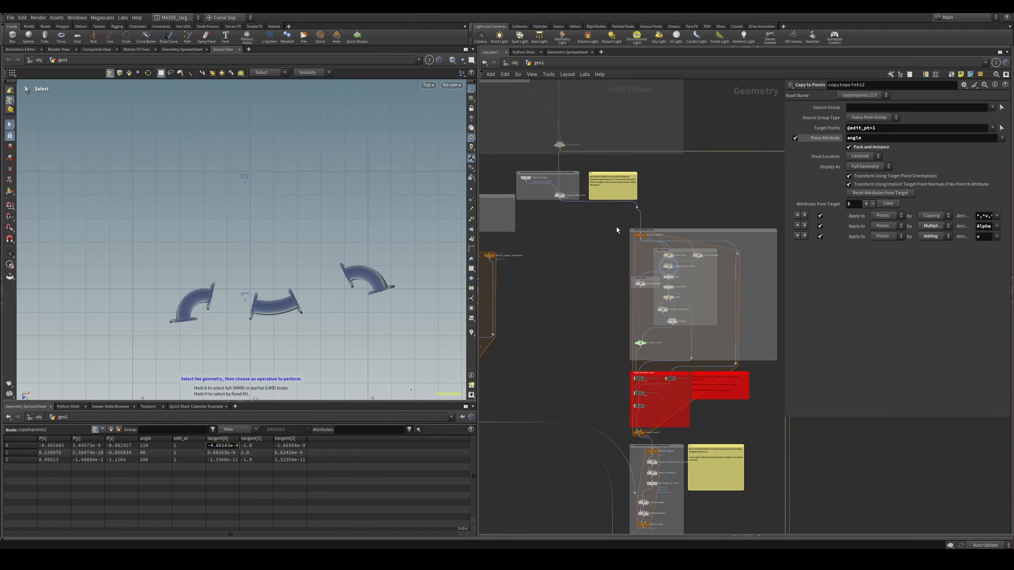
{"action": "left_click", "coordinate": [716, 288]}
{"action": "scroll", "coordinate": [321, 291], "scroll_direction": "down", "scroll_amount": 4}
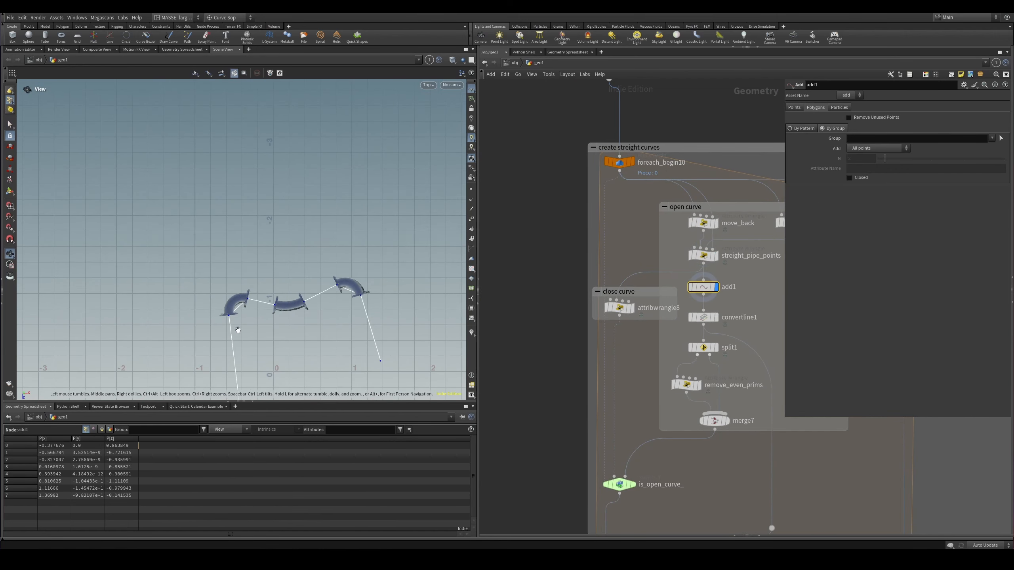
{"action": "key", "text": "w"}
{"action": "key", "text": "w"}
{"action": "scroll", "coordinate": [239, 319], "scroll_direction": "up", "scroll_amount": 7}
{"action": "middle_click_drag", "start_coordinate": [337, 325], "coordinate": [296, 231], "text": "alt"}
{"action": "scroll", "coordinate": [280, 243], "scroll_direction": "down", "scroll_amount": 4}
{"action": "key", "text": "w"}
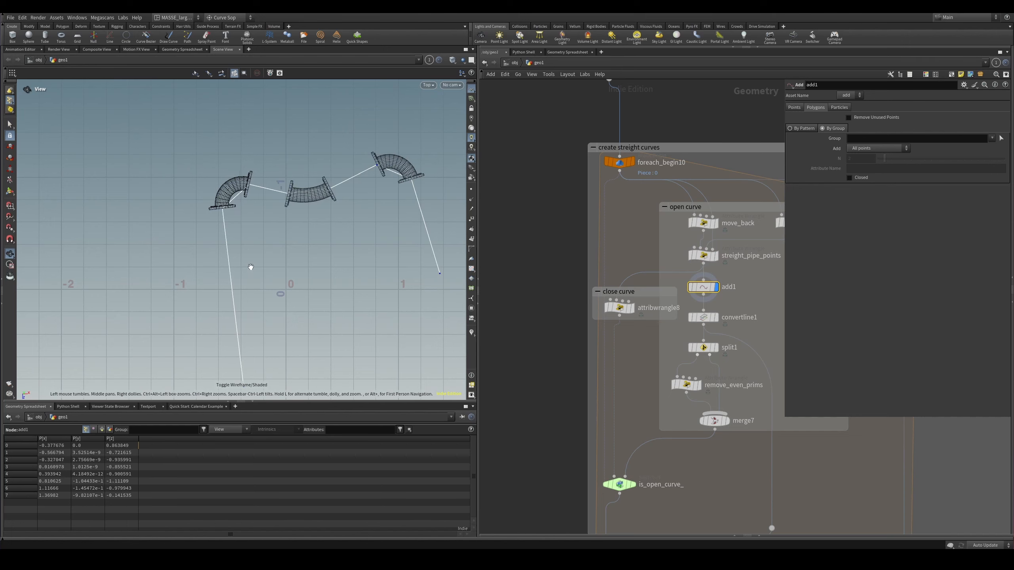
{"action": "middle_click_drag", "start_coordinate": [256, 307], "coordinate": [255, 241], "text": "alt"}
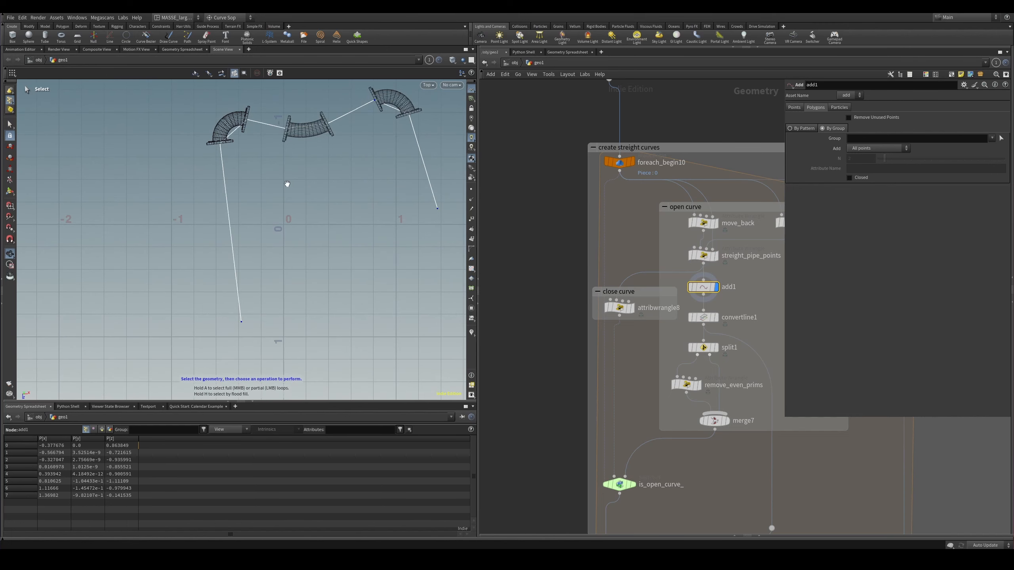
{"action": "middle_click_drag", "start_coordinate": [287, 185], "coordinate": [237, 222], "text": "alt"}
{"action": "scroll", "coordinate": [202, 234], "scroll_direction": "up", "scroll_amount": 4}
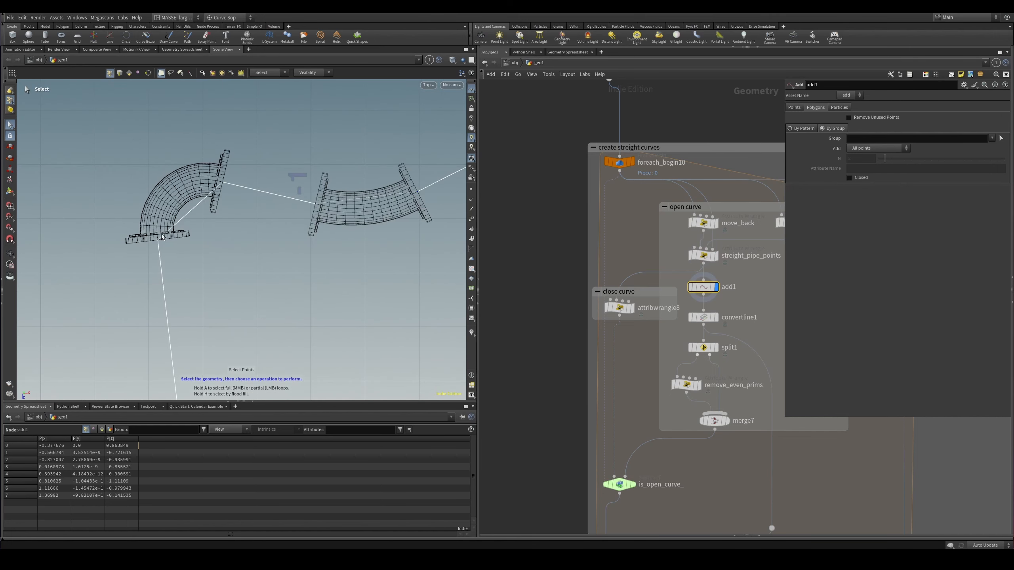
{"action": "left_click", "coordinate": [229, 184]}
- Follow the polyline through convertline1 and split1 to merge7, checking which segments remain between the corners
{"action": "middle_click_drag", "start_coordinate": [766, 289], "coordinate": [730, 297]}
{"action": "left_click", "coordinate": [665, 325]}
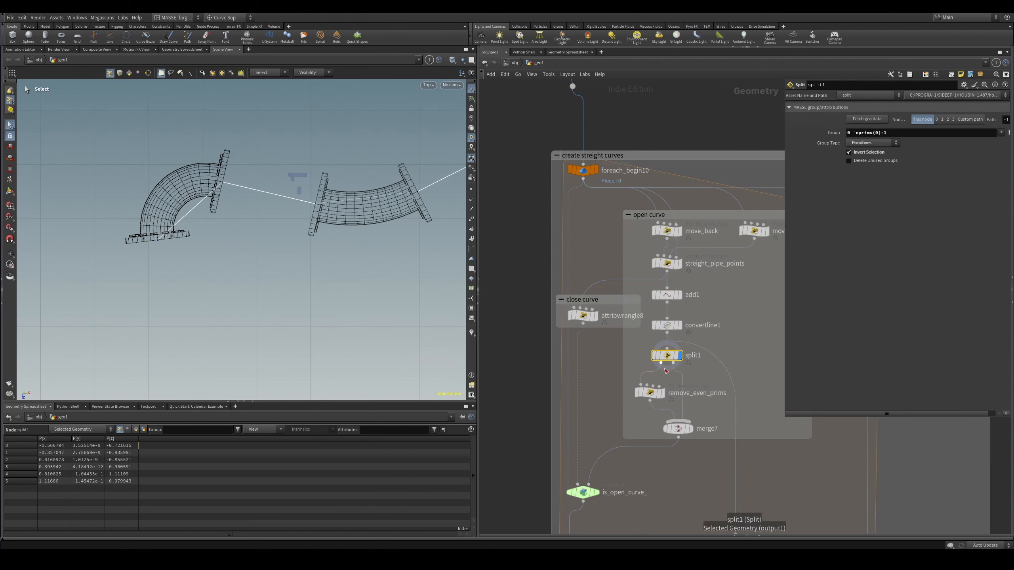
{"action": "left_click", "coordinate": [678, 428]}
{"action": "middle_click_drag", "start_coordinate": [635, 462], "coordinate": [654, 333]}
{"action": "right_click_drag", "start_coordinate": [351, 240], "coordinate": [240, 303], "text": "alt"}
{"action": "middle_click_drag", "start_coordinate": [297, 305], "coordinate": [200, 258], "text": "alt"}
{"action": "right_click_drag", "start_coordinate": [137, 214], "coordinate": [202, 210], "text": "alt"}
{"action": "scroll", "coordinate": [633, 377], "scroll_direction": "up", "scroll_amount": 1}
- Display the is_open_curve_ switch to check its open-curve test and output segments
{"action": "left_click", "coordinate": [597, 363]}
{"action": "scroll", "coordinate": [692, 278], "scroll_direction": "down", "scroll_amount": 3}
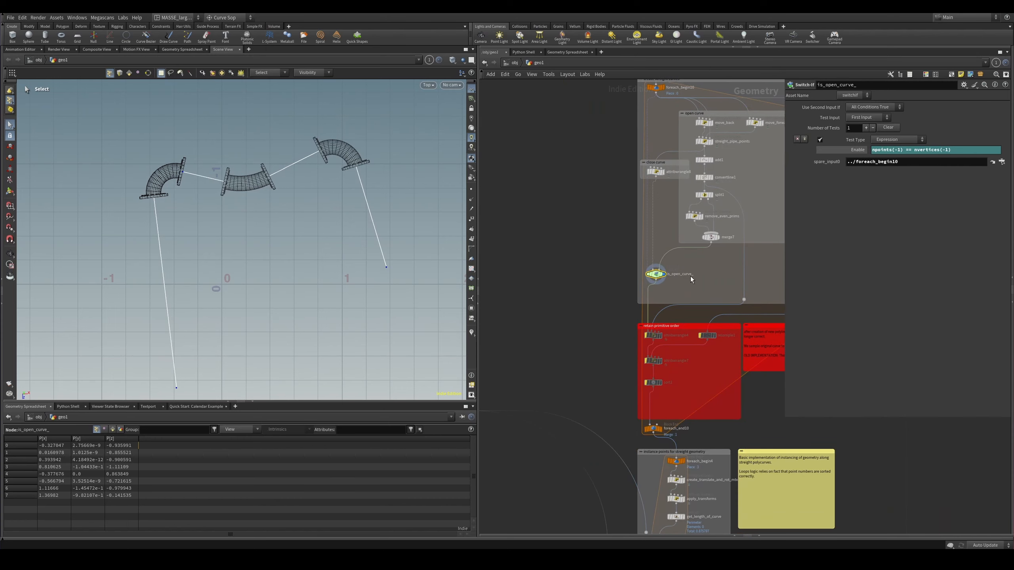
{"action": "scroll", "coordinate": [639, 364], "scroll_direction": "up", "scroll_amount": 2}
{"action": "scroll", "coordinate": [558, 415], "scroll_direction": "up", "scroll_amount": 2}
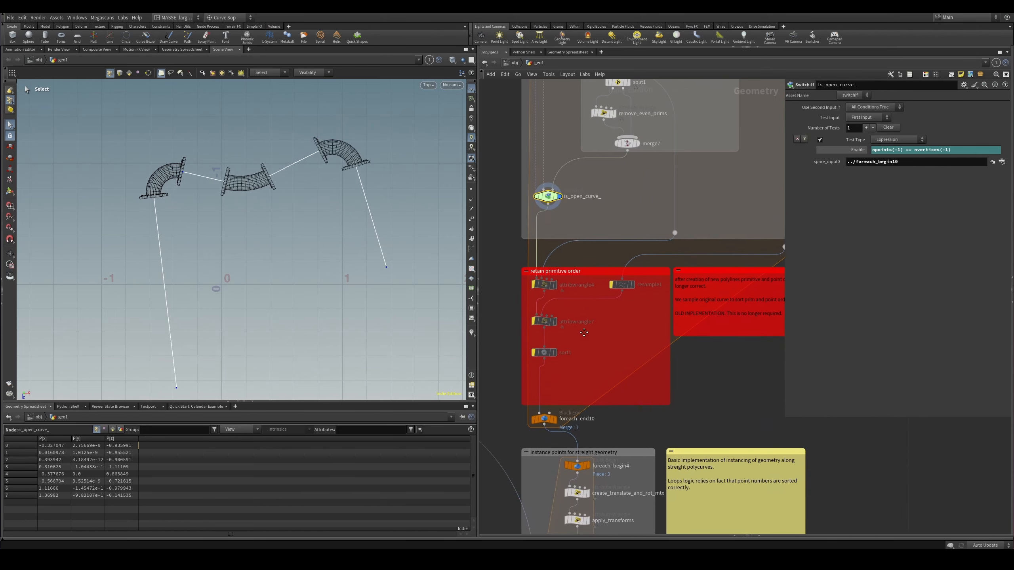
- Display foreach_end10 and review the bypassed retain primitive order section above it
{"action": "left_click", "coordinate": [530, 418]}
{"action": "key", "text": "r"}
{"action": "middle_click_drag", "start_coordinate": [581, 358], "coordinate": [554, 420]}
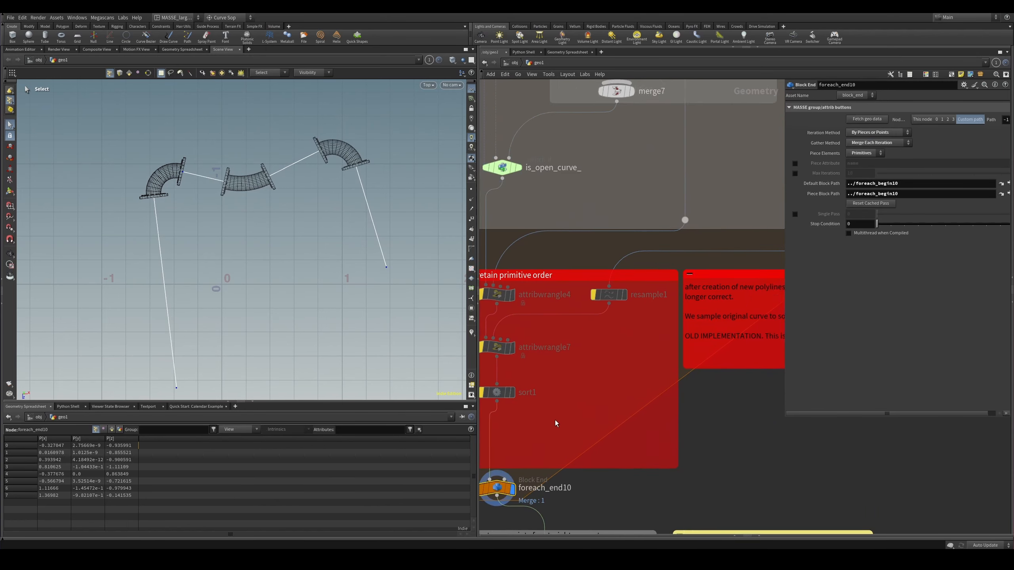
{"action": "scroll", "coordinate": [599, 394], "scroll_direction": "down", "scroll_amount": 1}
{"action": "middle_click_drag", "start_coordinate": [599, 393], "coordinate": [579, 363]}
{"action": "middle_click_drag", "start_coordinate": [627, 331], "coordinate": [670, 349]}
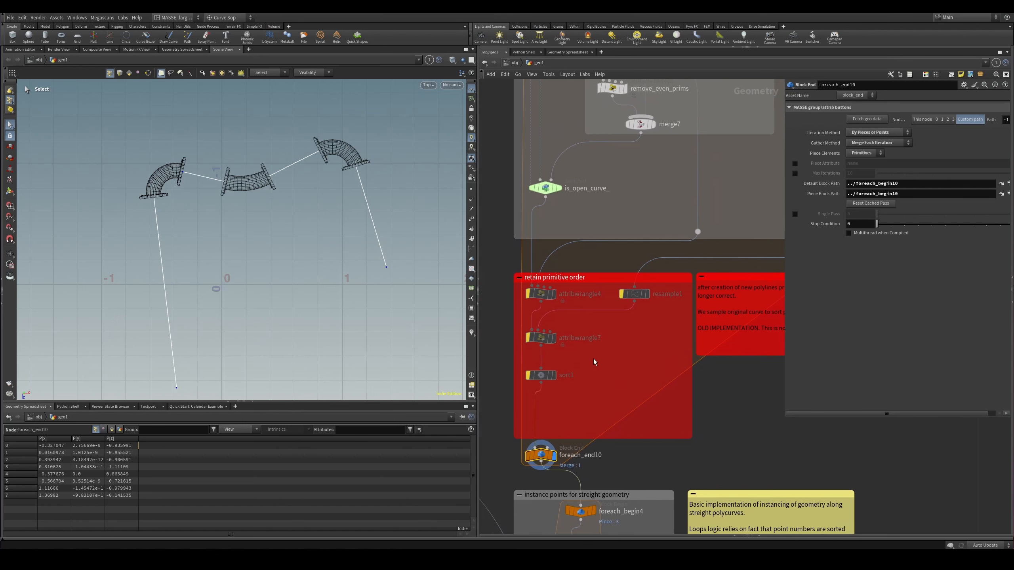
{"action": "scroll", "coordinate": [587, 375], "scroll_direction": "up", "scroll_amount": 1}
{"action": "middle_click_drag", "start_coordinate": [587, 374], "coordinate": [610, 355]}
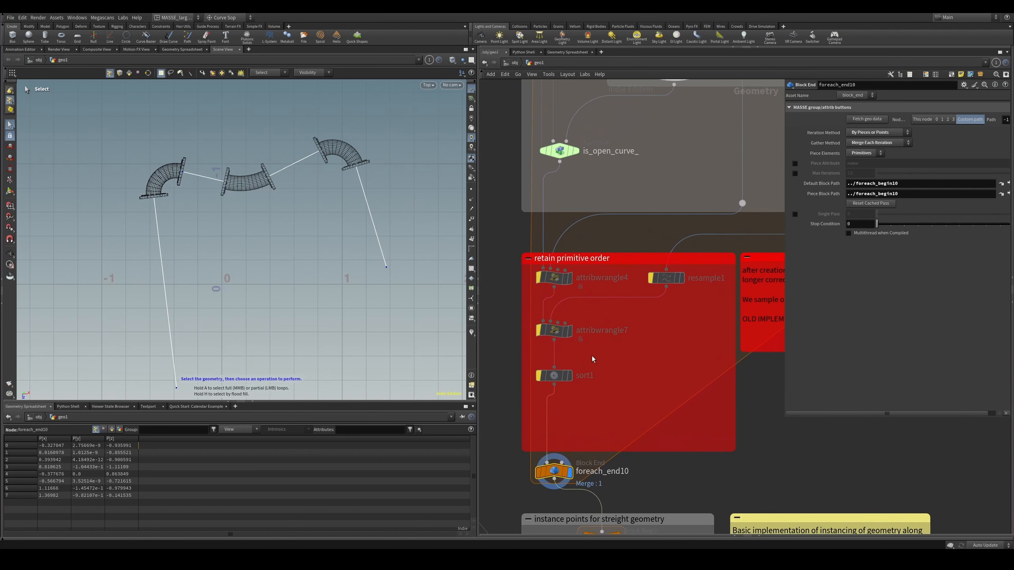
{"action": "scroll", "coordinate": [591, 373], "scroll_direction": "down", "scroll_amount": 2}
{"action": "scroll", "coordinate": [615, 376], "scroll_direction": "down", "scroll_amount": 2}
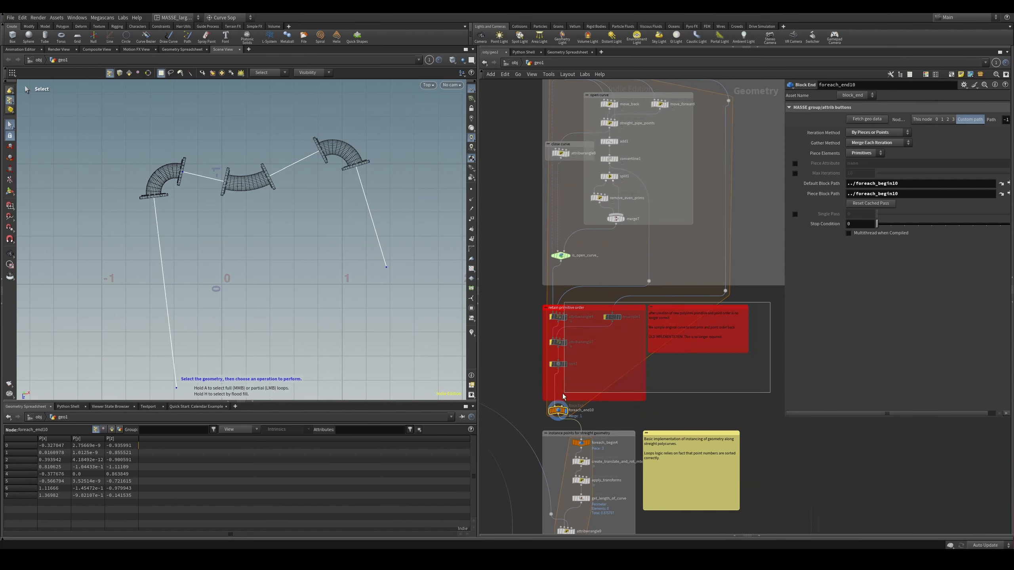
- Inspect the settings of the bypassed attribwrangle4, attribwrangle7, sort1 and resample1 nodes
{"action": "left_click", "coordinate": [557, 316]}
{"action": "scroll", "coordinate": [576, 319], "scroll_direction": "up", "scroll_amount": 3}
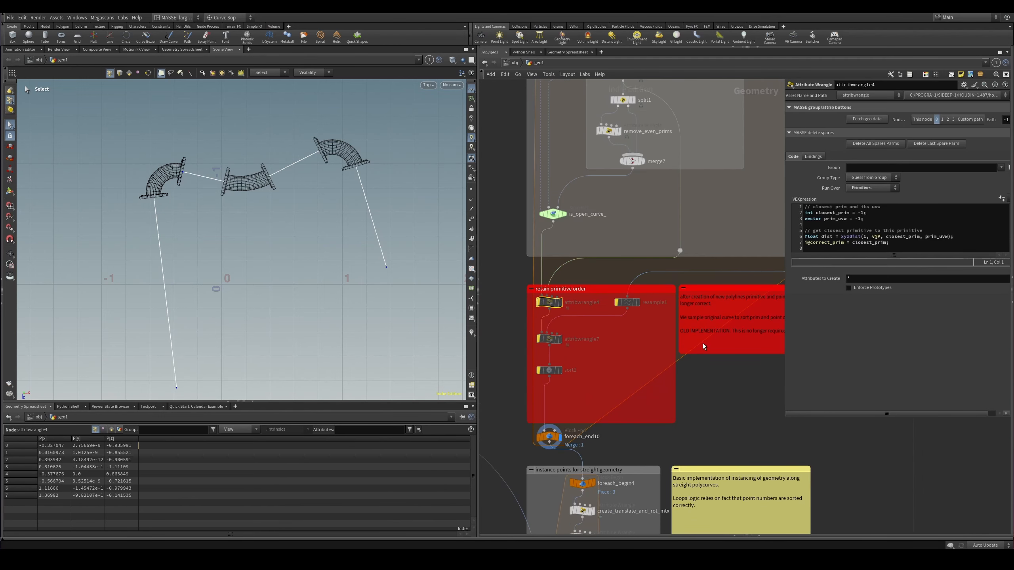
{"action": "left_click", "coordinate": [558, 338]}
{"action": "key", "text": "Down"}
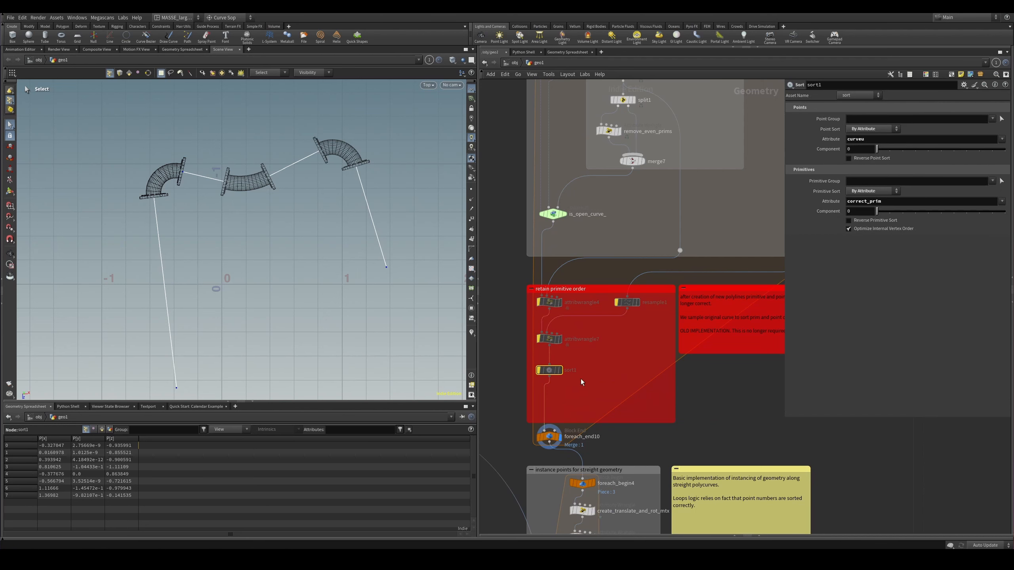
{"action": "left_click", "coordinate": [626, 303]}
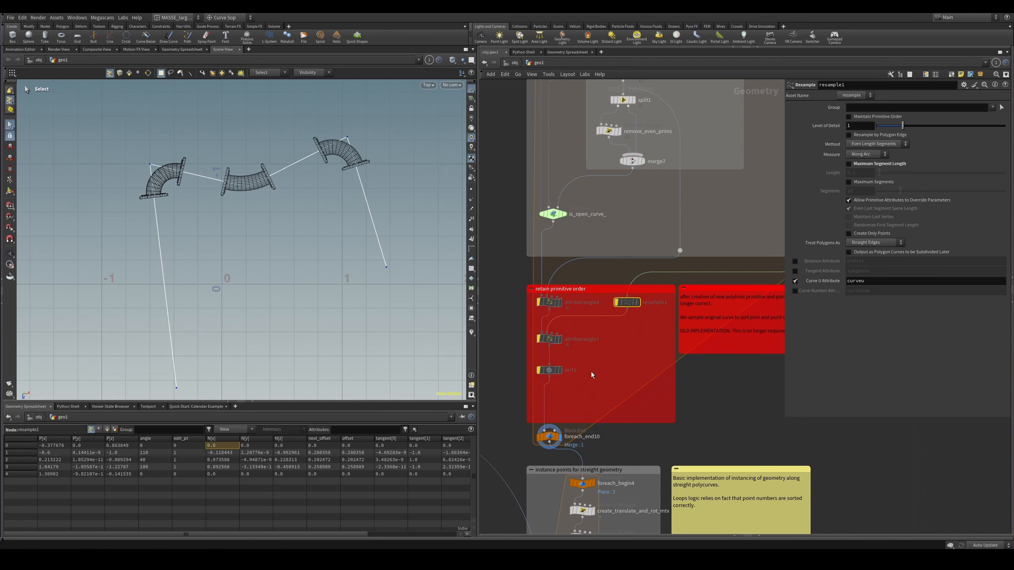
- Read the note beside the bypassed retain primitive order section about sorting primitives and points by the original curve
{"action": "middle_click_drag", "start_coordinate": [599, 390], "coordinate": [613, 388]}
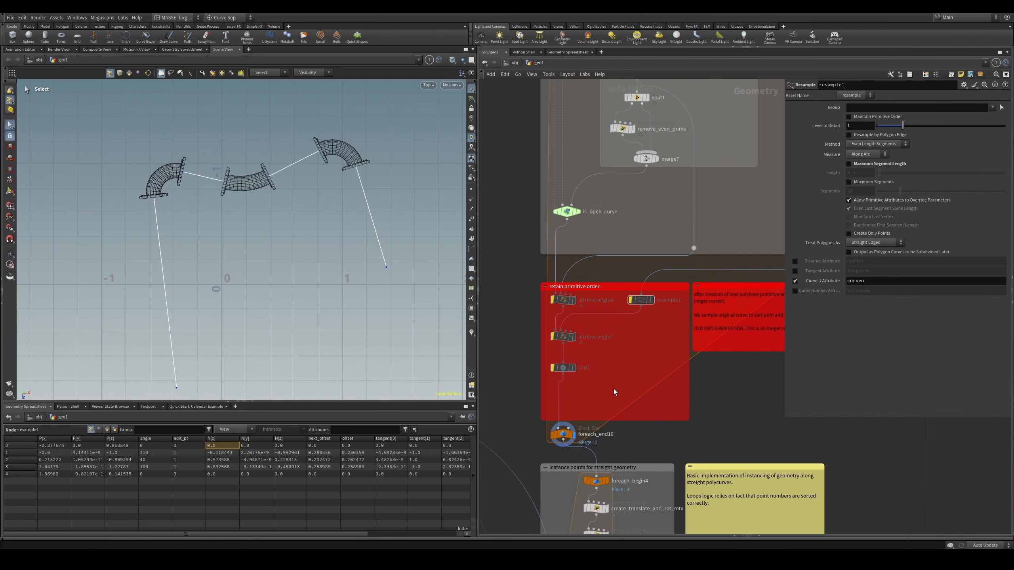
{"action": "scroll", "coordinate": [638, 357], "scroll_direction": "up", "scroll_amount": 1}
{"action": "mouse_move", "coordinate": [653, 354]}
{"action": "middle_mouse_down"}
{"action": "mouse_move", "coordinate": [664, 377]}
{"action": "mouse_move", "coordinate": [648, 356]}
{"action": "middle_mouse_up"}
{"action": "scroll", "coordinate": [624, 381], "scroll_direction": "down", "scroll_amount": 2}
{"action": "scroll", "coordinate": [669, 326], "scroll_direction": "up", "scroll_amount": 3}
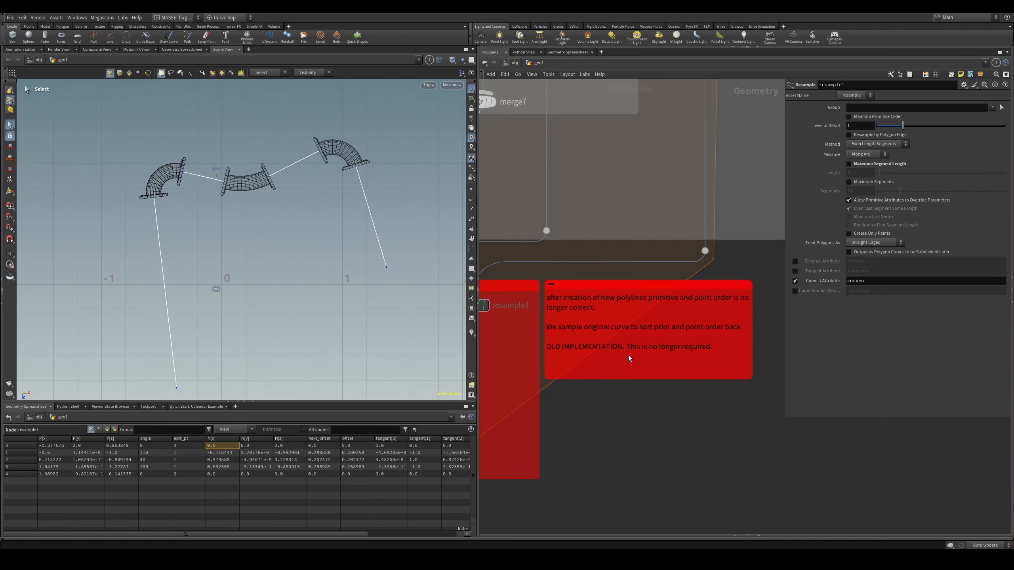
{"action": "scroll", "coordinate": [628, 355], "scroll_direction": "down", "scroll_amount": 5}
{"action": "scroll", "coordinate": [655, 324], "scroll_direction": "up", "scroll_amount": 3}
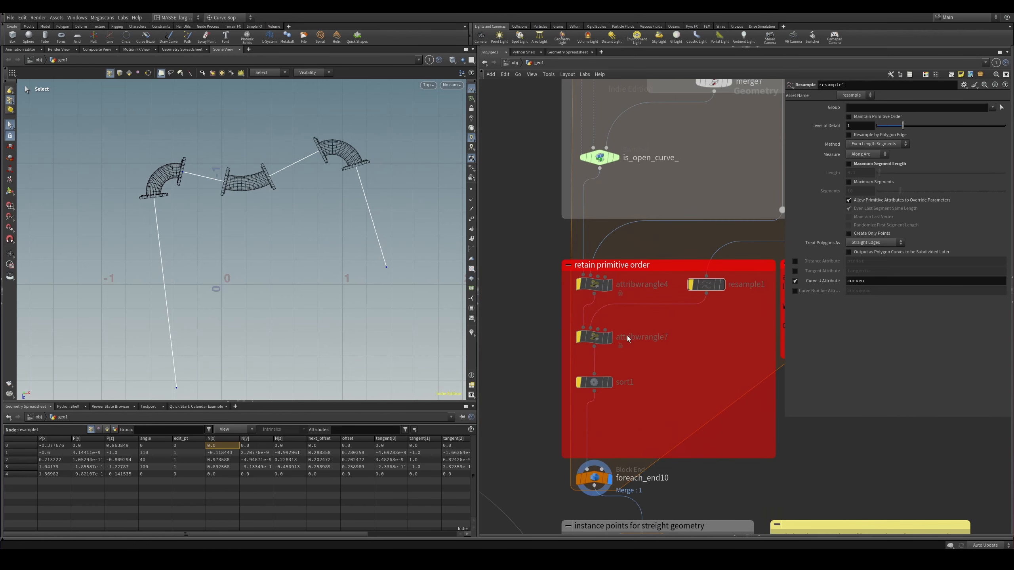
{"action": "scroll", "coordinate": [605, 319], "scroll_direction": "down", "scroll_amount": 3}
{"action": "scroll", "coordinate": [639, 297], "scroll_direction": "up", "scroll_amount": 2}
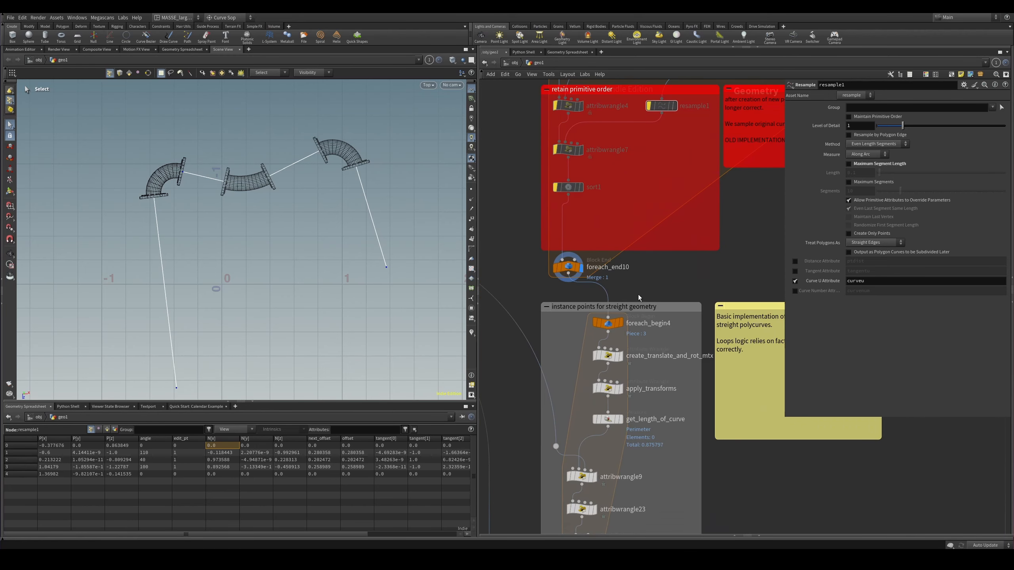
- Display foreach_end4 and copytopoints1 in turn to examine the straight pipe pieces placed between the corners
{"action": "middle_click_drag", "start_coordinate": [214, 296], "coordinate": [243, 272], "text": "alt"}
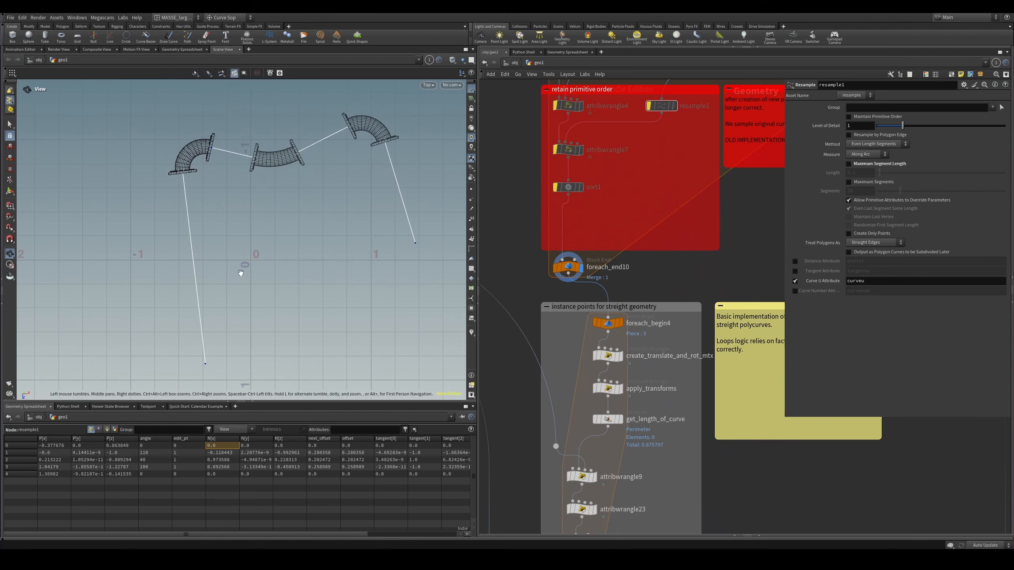
{"action": "scroll", "coordinate": [614, 309], "scroll_direction": "up", "scroll_amount": 1}
{"action": "scroll", "coordinate": [664, 340], "scroll_direction": "down", "scroll_amount": 2}
{"action": "middle_click_drag", "start_coordinate": [665, 342], "coordinate": [671, 224]}
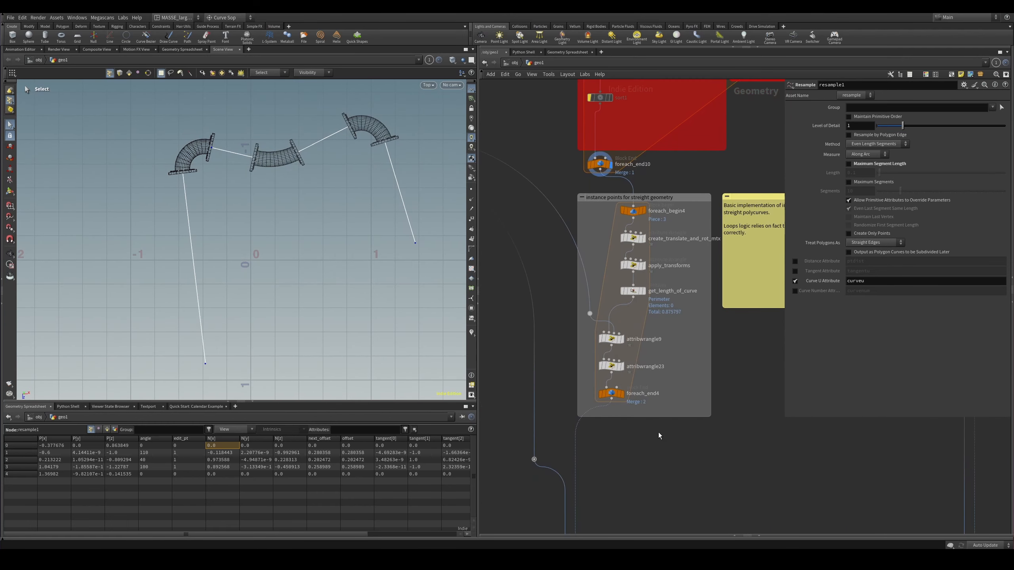
{"action": "left_click_drag", "start_coordinate": [659, 434], "coordinate": [583, 381]}
{"action": "key", "text": "r"}
{"action": "scroll", "coordinate": [669, 457], "scroll_direction": "down", "scroll_amount": 2}
{"action": "middle_click_drag", "start_coordinate": [668, 455], "coordinate": [666, 307]}
{"action": "left_click_drag", "start_coordinate": [646, 344], "coordinate": [577, 401]}
{"action": "key", "text": "r"}
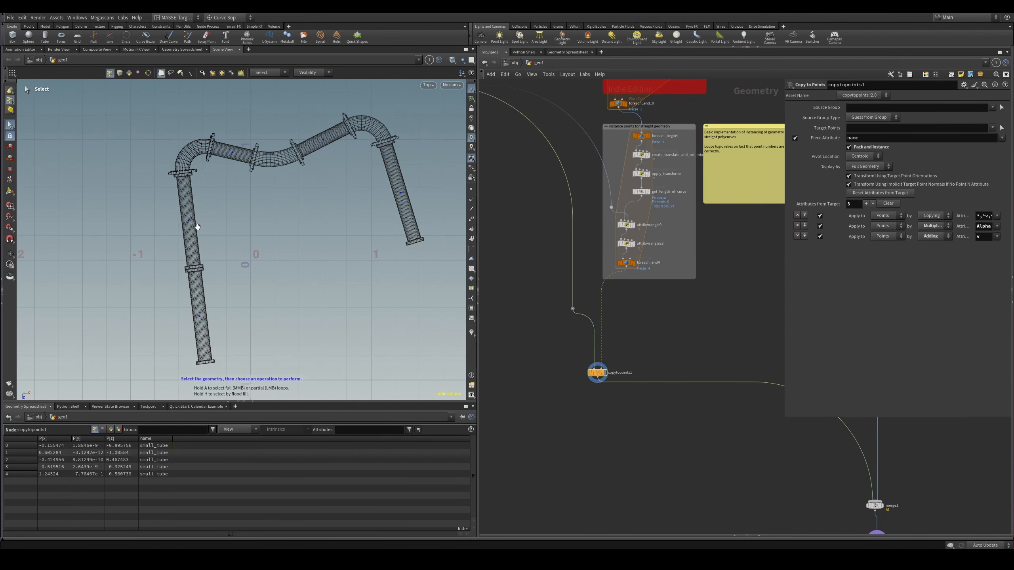
{"action": "scroll", "coordinate": [199, 226], "scroll_direction": "up", "scroll_amount": 3}
{"action": "scroll", "coordinate": [653, 259], "scroll_direction": "up", "scroll_amount": 3}
{"action": "scroll", "coordinate": [659, 272], "scroll_direction": "down", "scroll_amount": 4}
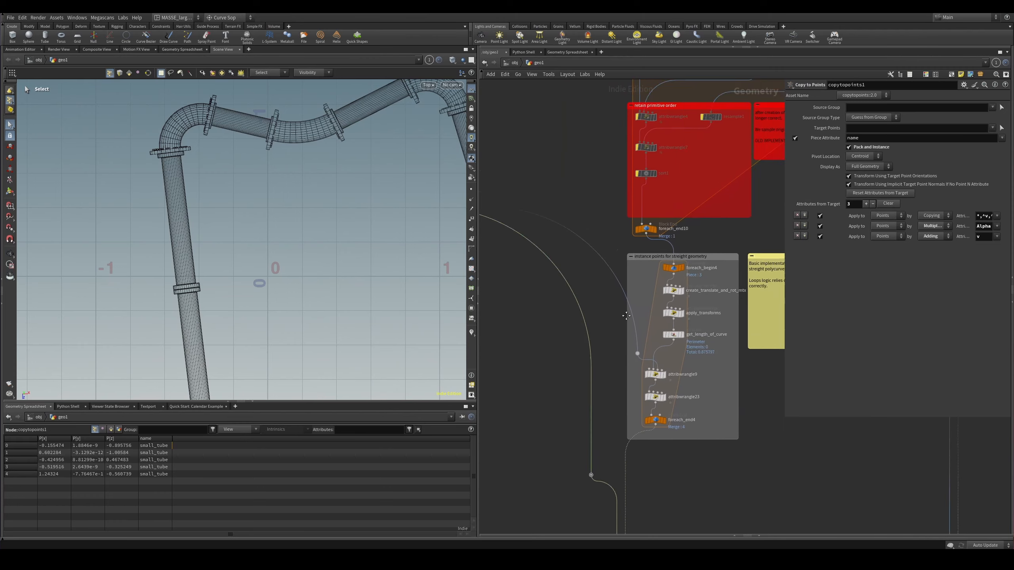
- Display switch2 and inspect the source tube framed in perspective view, in both wireframe and shaded modes
{"action": "middle_click_drag", "start_coordinate": [509, 281], "coordinate": [713, 339]}
{"action": "left_click_drag", "start_coordinate": [616, 316], "coordinate": [582, 276]}
{"action": "key", "text": "r"}
{"action": "scroll", "coordinate": [324, 295], "scroll_direction": "down", "scroll_amount": 2}
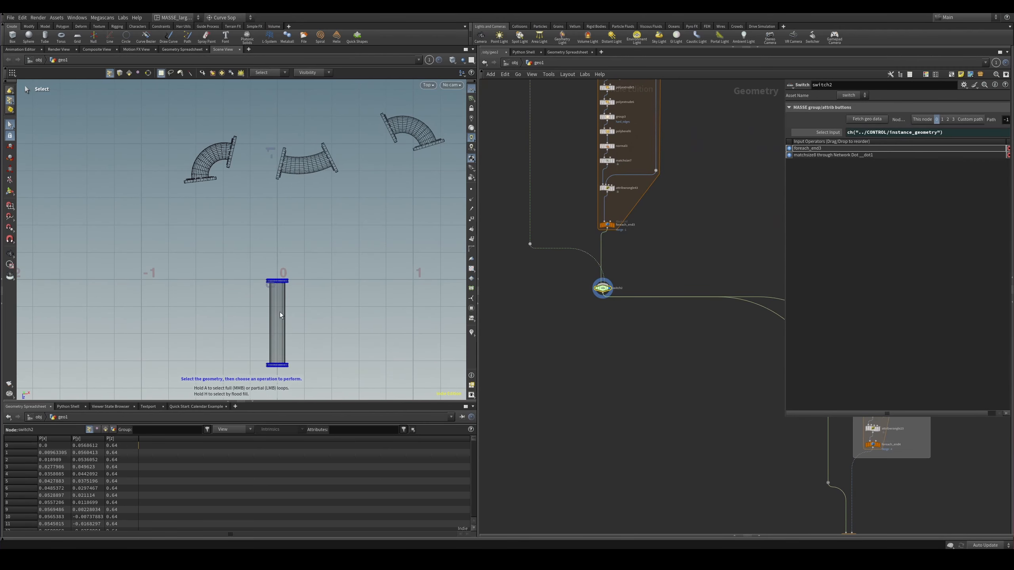
{"action": "key", "text": "v"}
{"action": "left_click", "coordinate": [342, 274]}
{"action": "key", "text": "space+g"}
{"action": "key", "text": "3"}
{"action": "key", "text": "Escape"}
{"action": "key", "text": "w"}
{"action": "left_click_drag", "start_coordinate": [305, 274], "coordinate": [327, 267]}
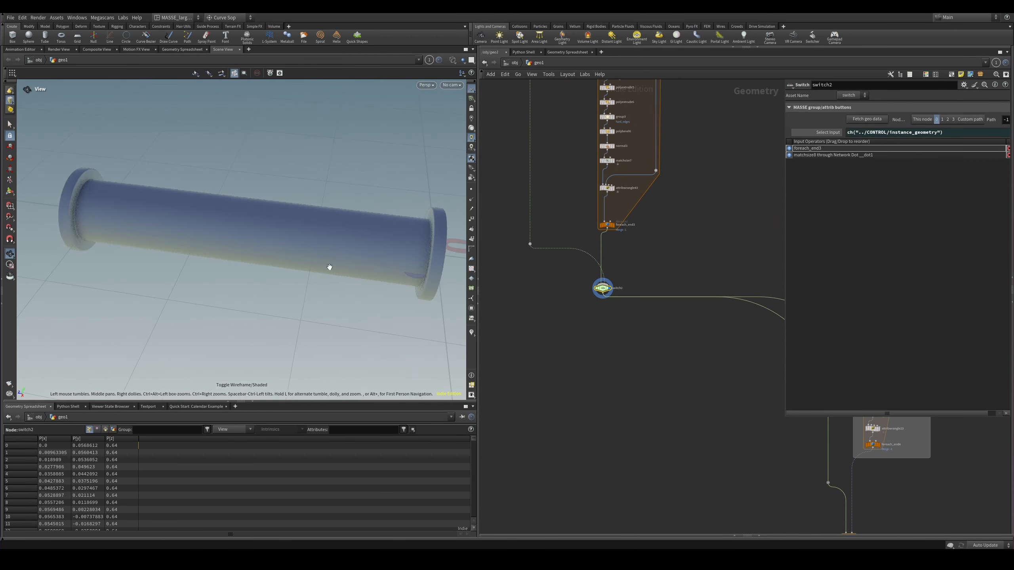
{"action": "key", "text": "w"}
{"action": "scroll", "coordinate": [325, 267], "scroll_direction": "down", "scroll_amount": 3}
{"action": "scroll", "coordinate": [258, 267], "scroll_direction": "down", "scroll_amount": 2}
{"action": "mouse_move", "coordinate": [258, 269]}
{"action": "left_mouse_down"}
{"action": "mouse_move", "coordinate": [246, 302]}
{"action": "mouse_move", "coordinate": [250, 278]}
{"action": "left_mouse_up"}
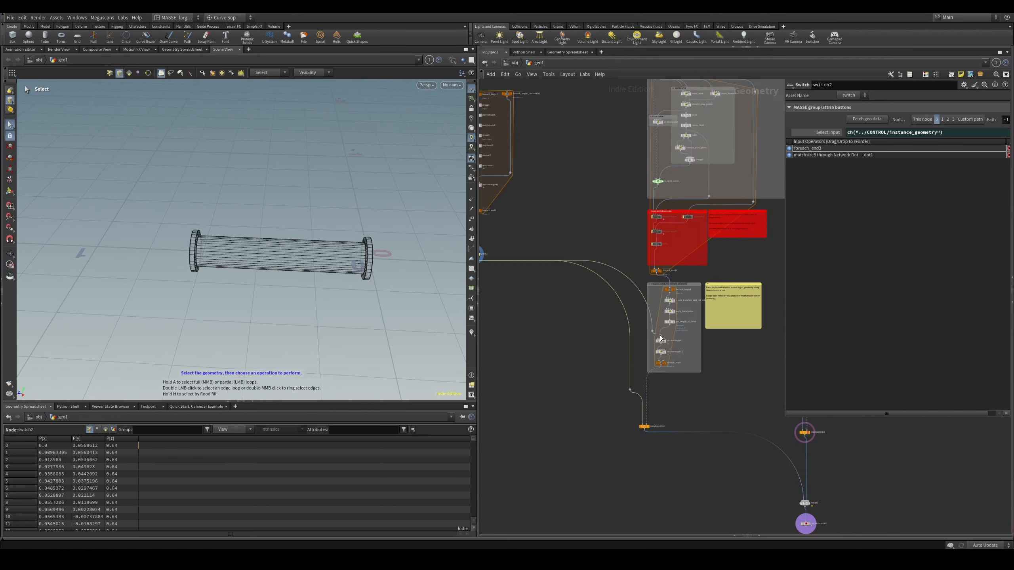
{"action": "key", "text": "shift+w"}
{"action": "left_click_drag", "start_coordinate": [305, 244], "coordinate": [349, 256], "text": "alt"}
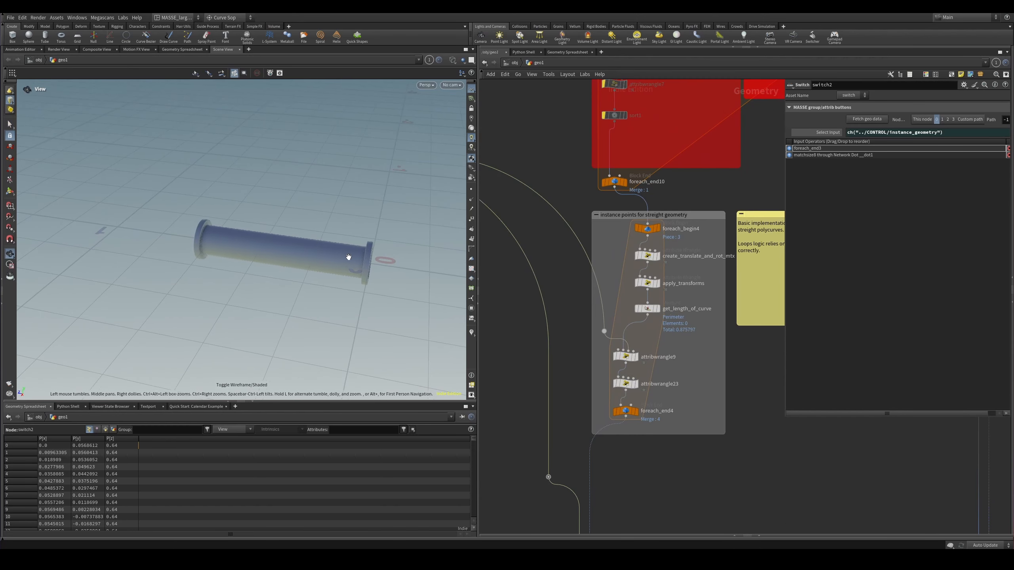
- Display create_translate_and_rot_mtx in the straight geometry loop and view its single segment from the top
{"action": "scroll", "coordinate": [674, 293], "scroll_direction": "up", "scroll_amount": 4}
{"action": "middle_click_drag", "start_coordinate": [704, 270], "coordinate": [692, 297]}
{"action": "left_click_drag", "start_coordinate": [685, 264], "coordinate": [617, 244]}
{"action": "key", "text": "c"}
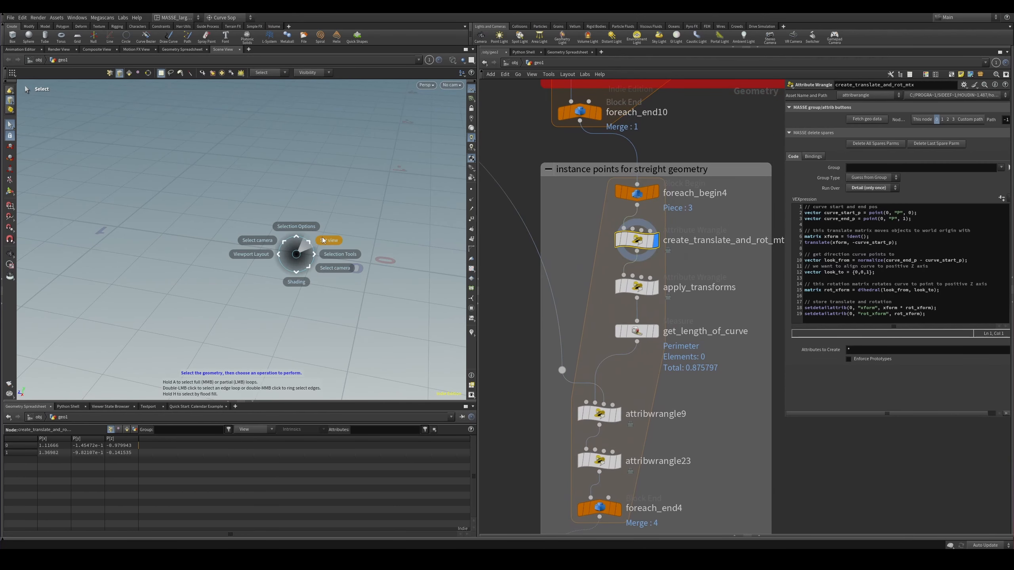
{"action": "key", "text": "v"}
{"action": "left_click", "coordinate": [348, 220]}
{"action": "left_click", "coordinate": [350, 196]}
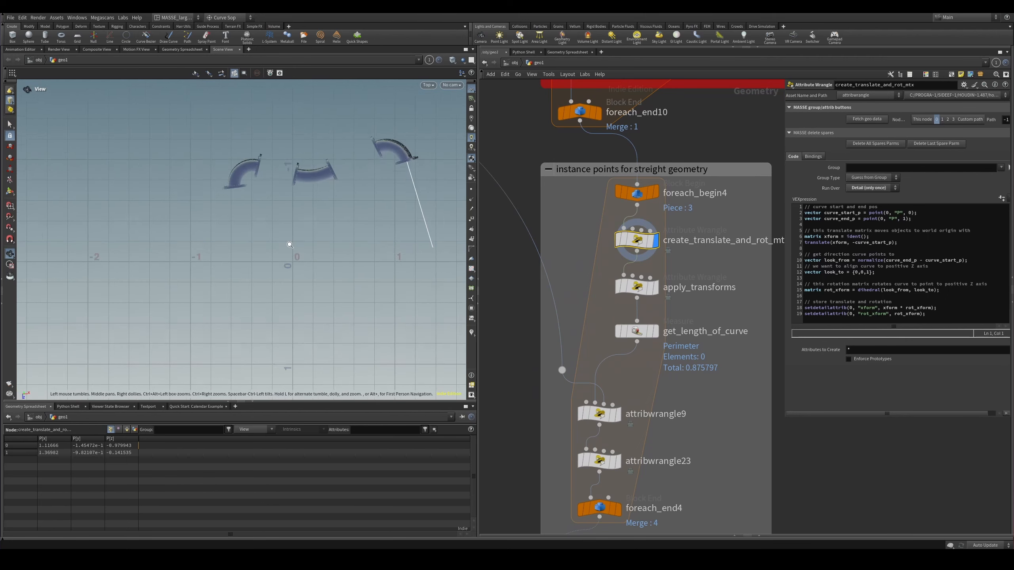
{"action": "scroll", "coordinate": [617, 255], "scroll_direction": "up", "scroll_amount": 2}
{"action": "scroll", "coordinate": [691, 280], "scroll_direction": "up", "scroll_amount": 2}
{"action": "middle_click_drag", "start_coordinate": [691, 279], "coordinate": [641, 325]}
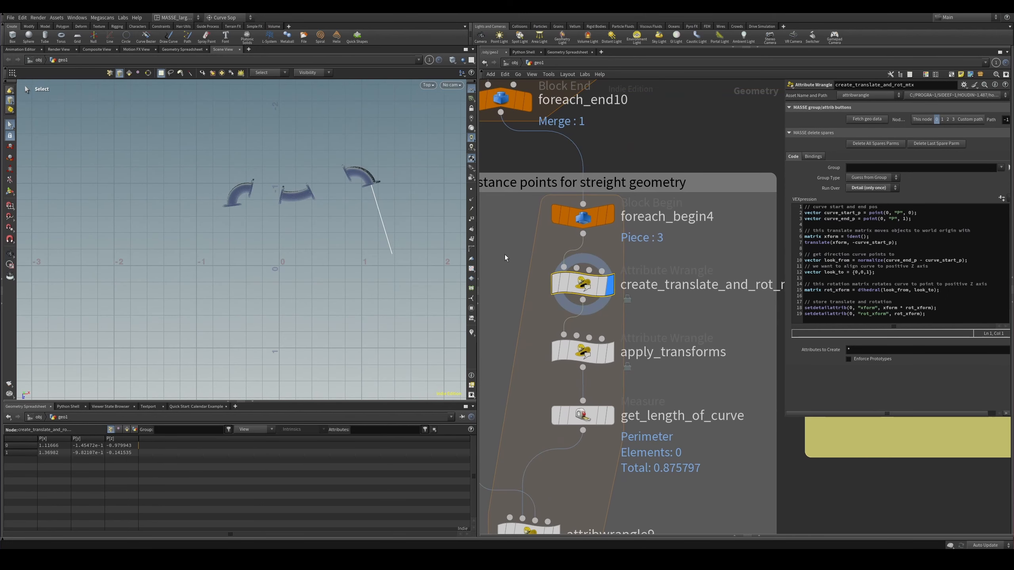
- Review the straight geometry loop's nodes and the matrix code in create_translate_and_rot_mtx
{"action": "scroll", "coordinate": [658, 264], "scroll_direction": "up", "scroll_amount": 1}
{"action": "left_click", "coordinate": [603, 242]}
{"action": "middle_click_drag", "start_coordinate": [667, 256], "coordinate": [698, 180]}
{"action": "scroll", "coordinate": [686, 286], "scroll_direction": "down", "scroll_amount": 1}
{"action": "scroll", "coordinate": [697, 180], "scroll_direction": "down", "scroll_amount": 1}
{"action": "middle_click_drag", "start_coordinate": [640, 393], "coordinate": [656, 315]}
{"action": "middle_click_drag", "start_coordinate": [594, 229], "coordinate": [612, 360]}
{"action": "left_click", "coordinate": [649, 243]}
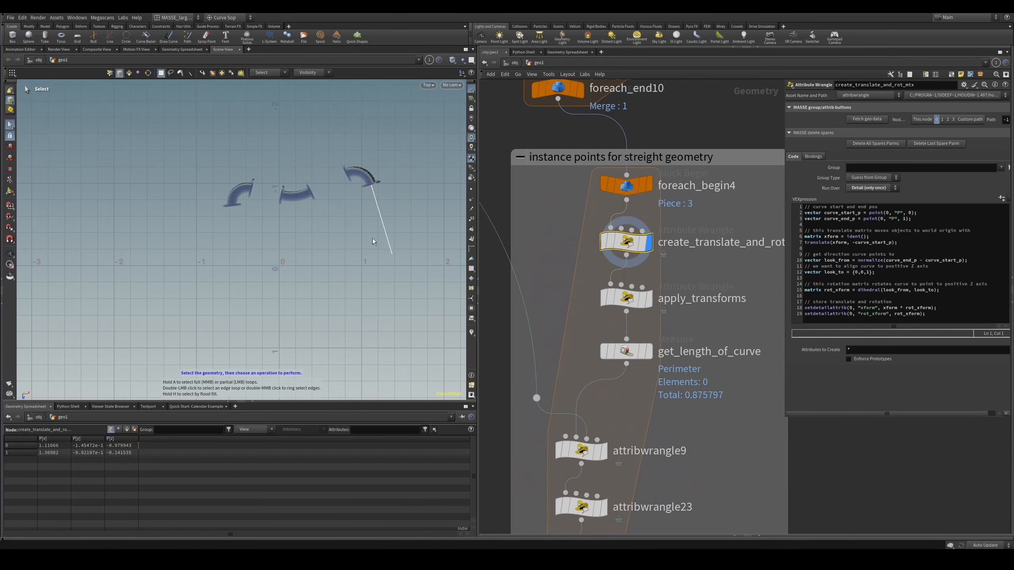
- Display apply_transforms in perspective view and check the transformed segment's position and direction relative to the origin
{"action": "left_click_drag", "start_coordinate": [372, 239], "coordinate": [344, 238], "text": "alt"}
{"action": "key", "text": "v"}
{"action": "left_click", "coordinate": [353, 234]}
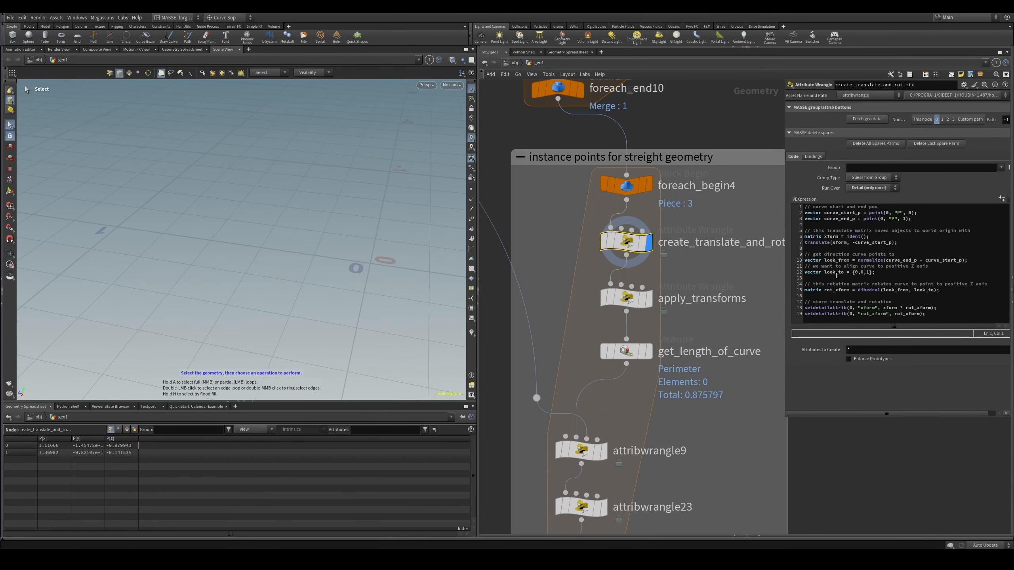
{"action": "key", "text": "space+g"}
{"action": "left_click", "coordinate": [622, 306]}
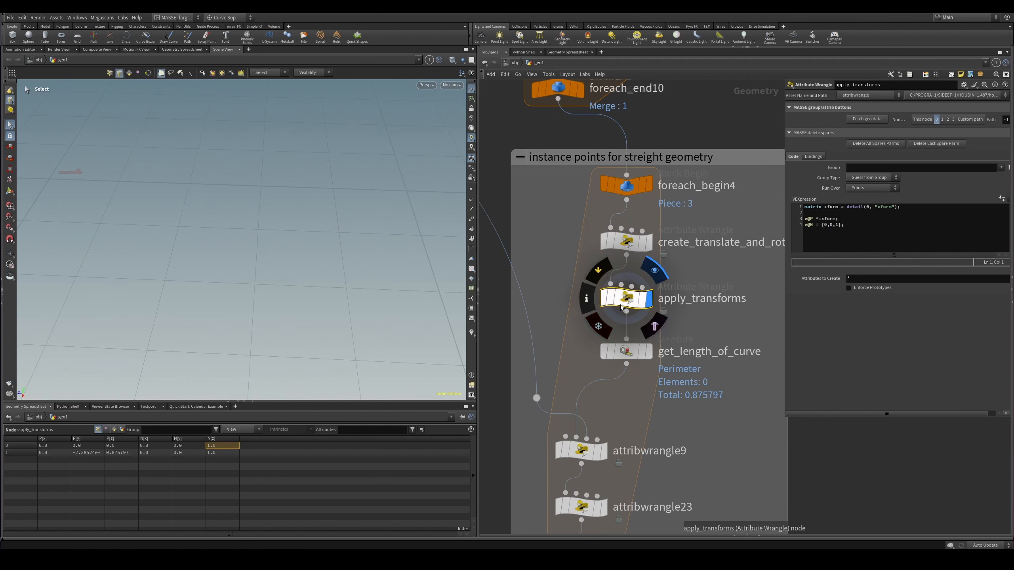
{"action": "key", "text": "space+g"}
{"action": "key", "text": "space+g"}
{"action": "scroll", "coordinate": [241, 315], "scroll_direction": "down", "scroll_amount": 3}
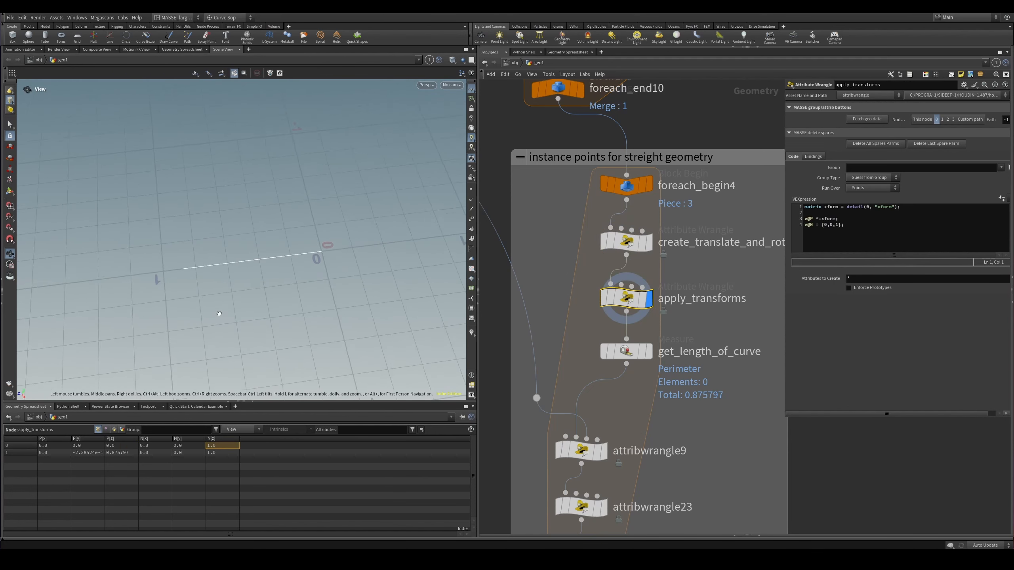
{"action": "left_click_drag", "start_coordinate": [330, 313], "coordinate": [344, 268], "text": "alt"}
{"action": "left_click_drag", "start_coordinate": [249, 258], "coordinate": [290, 258], "text": "alt"}
{"action": "scroll", "coordinate": [266, 252], "scroll_direction": "up", "scroll_amount": 3}
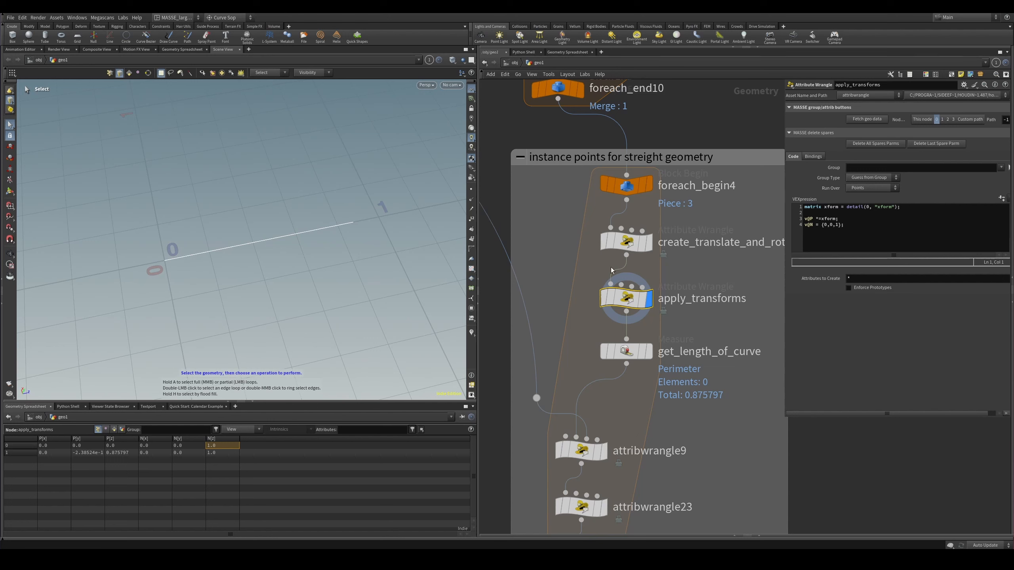
- Switch the display between create_translate_and_rot_mtx and apply_transforms to compare the segment before and after the transform
{"action": "left_click", "coordinate": [599, 240]}
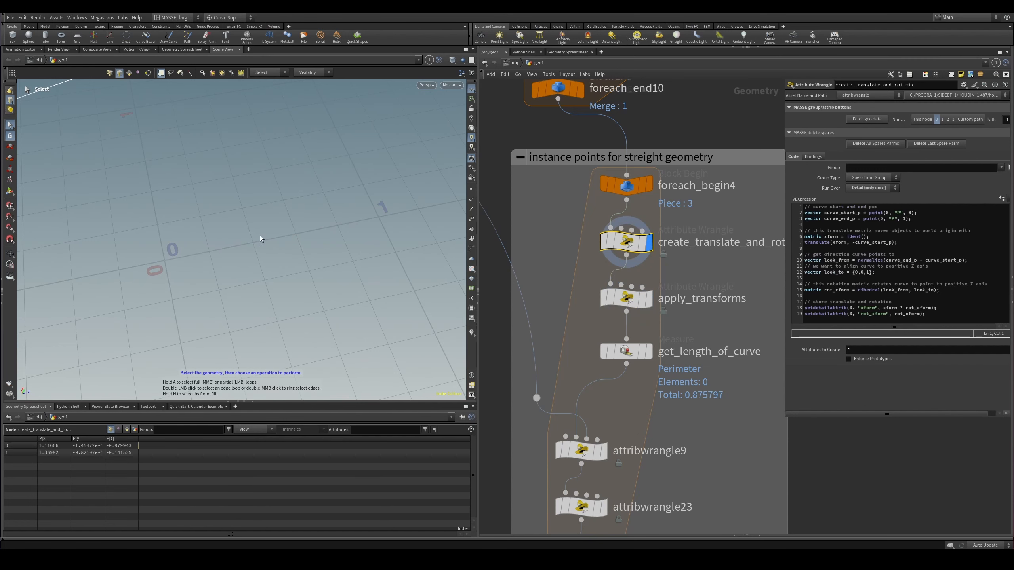
{"action": "scroll", "coordinate": [287, 227], "scroll_direction": "down", "scroll_amount": 3}
{"action": "scroll", "coordinate": [623, 304], "scroll_direction": "up", "scroll_amount": 2}
{"action": "left_click", "coordinate": [597, 310]}
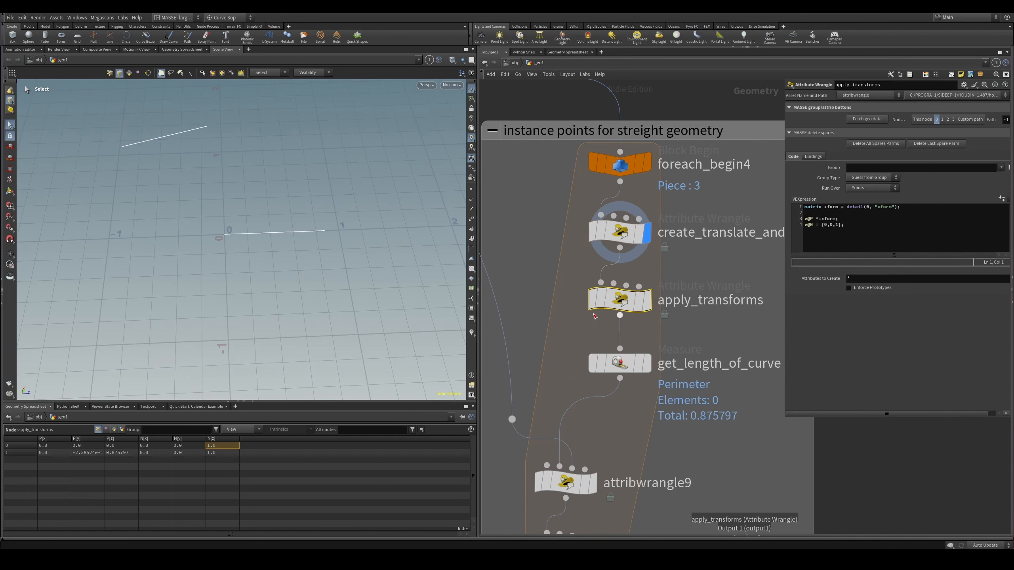
{"action": "left_click", "coordinate": [646, 300]}
{"action": "scroll", "coordinate": [298, 238], "scroll_direction": "up", "scroll_amount": 3}
{"action": "left_click_drag", "start_coordinate": [298, 238], "coordinate": [390, 220], "text": "alt"}
{"action": "key", "text": "s"}
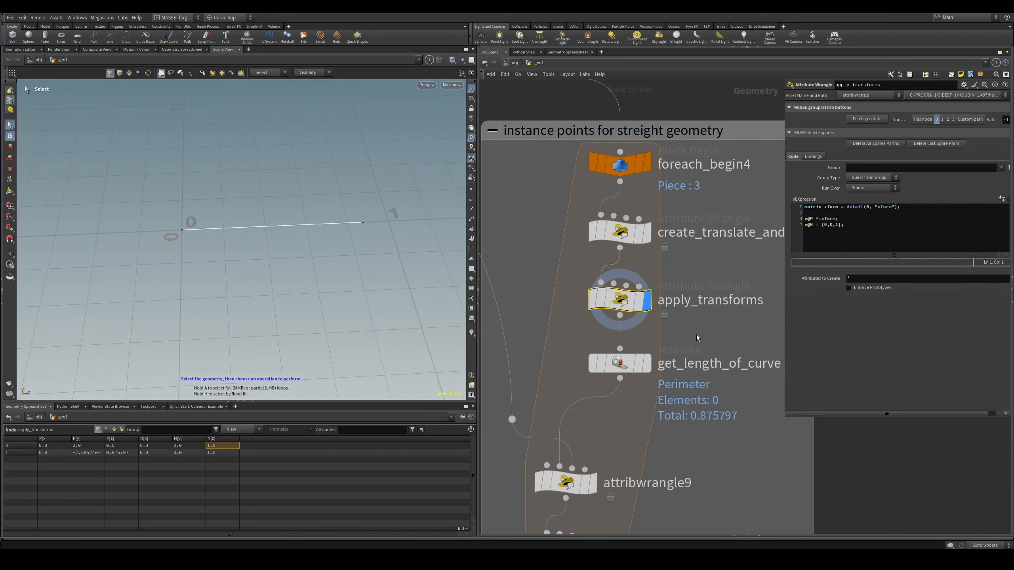
- Display get_length_of_curve and attribwrangle9, and read the attribwrangle9 code that creates and scales the instance points
{"action": "left_click_drag", "start_coordinate": [693, 332], "coordinate": [607, 369]}
{"action": "left_click", "coordinate": [647, 363]}
{"action": "middle_click_drag", "start_coordinate": [632, 439], "coordinate": [663, 329]}
{"action": "left_click_drag", "start_coordinate": [658, 333], "coordinate": [613, 373]}
{"action": "left_click", "coordinate": [624, 373]}
{"action": "key", "text": "space+g"}
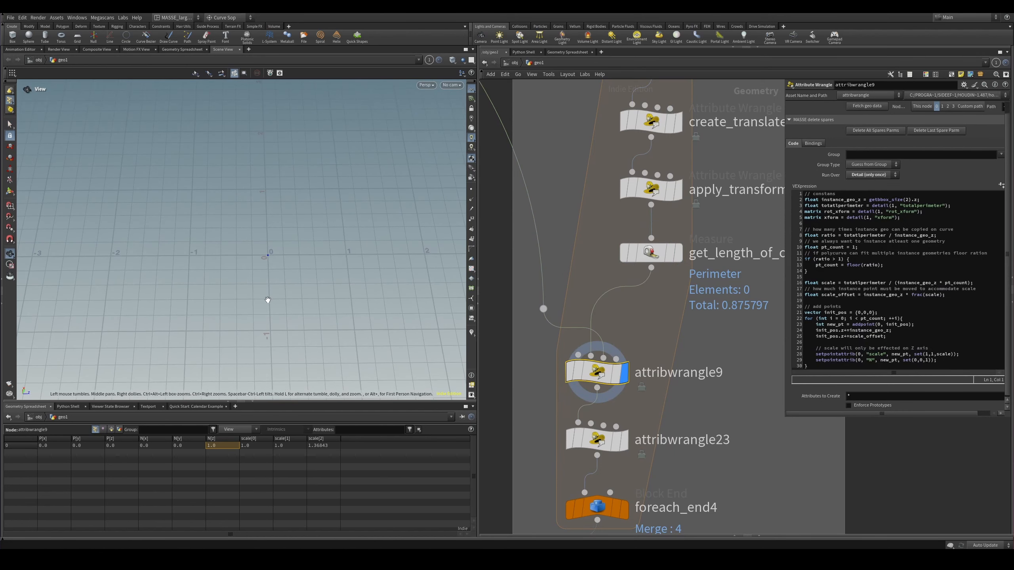
{"action": "scroll", "coordinate": [913, 257], "scroll_direction": "down", "scroll_amount": 3}
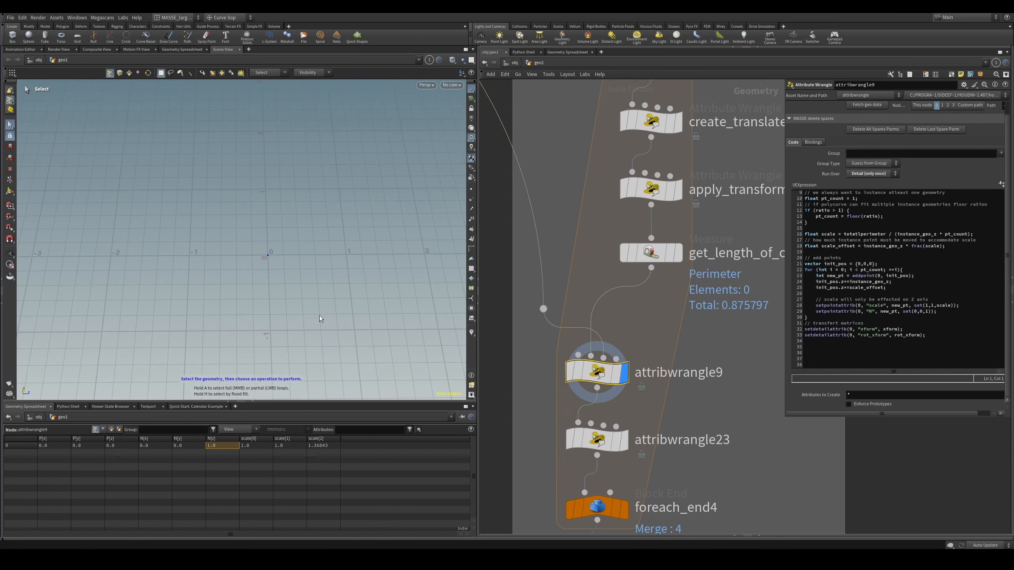
{"action": "key", "text": "space"}
{"action": "left_click_drag", "start_coordinate": [315, 287], "coordinate": [311, 287]}
- Display attribwrangle23 and foreach_end4 to examine the instance points returned to their original positions
{"action": "middle_click_drag", "start_coordinate": [666, 412], "coordinate": [666, 374]}
{"action": "left_click_drag", "start_coordinate": [656, 371], "coordinate": [615, 399]}
{"action": "left_click", "coordinate": [624, 401]}
{"action": "middle_click_drag", "start_coordinate": [492, 417], "coordinate": [492, 350]}
{"action": "left_click", "coordinate": [624, 405]}
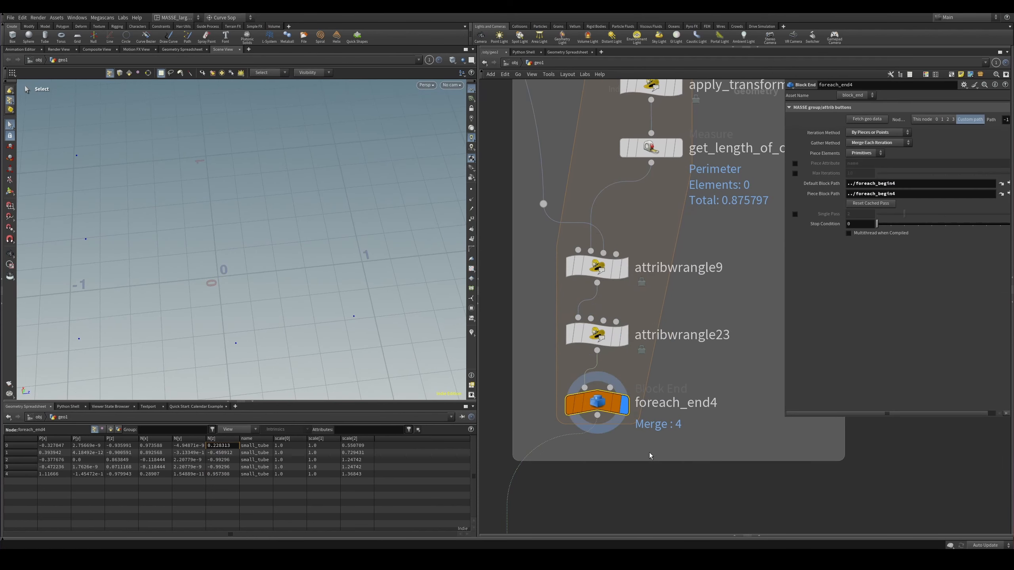
{"action": "key", "text": "space"}
{"action": "left_click_drag", "start_coordinate": [288, 340], "coordinate": [234, 312]}
{"action": "scroll", "coordinate": [236, 248], "scroll_direction": "down", "scroll_amount": 3}
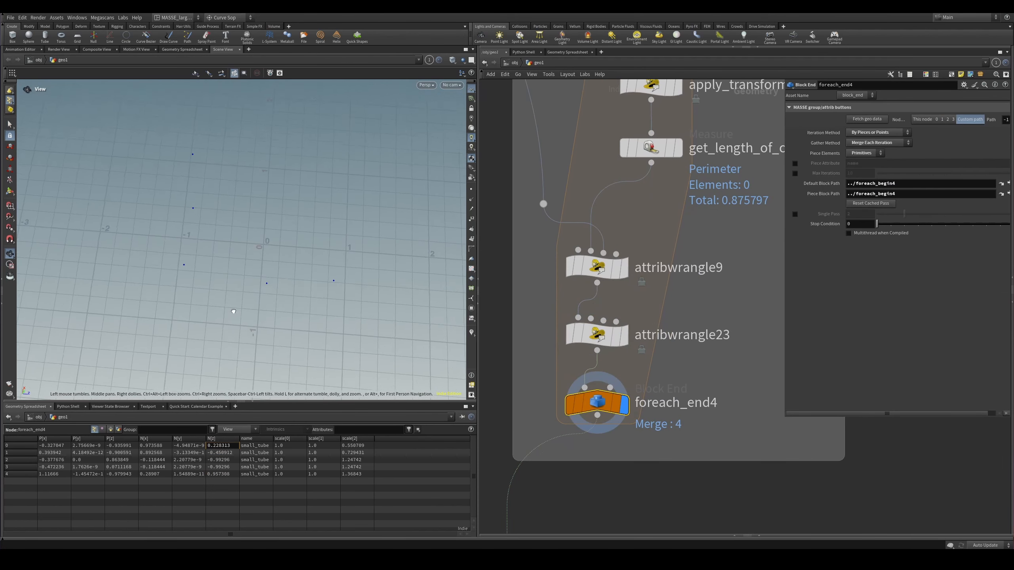
- Display copytopoints1 and inspect the instanced straight tubes in shaded mode
{"action": "scroll", "coordinate": [636, 508], "scroll_direction": "down", "scroll_amount": 5}
{"action": "middle_click_drag", "start_coordinate": [636, 529], "coordinate": [628, 336]}
{"action": "scroll", "coordinate": [628, 336], "scroll_direction": "down", "scroll_amount": 1}
{"action": "left_click", "coordinate": [592, 405]}
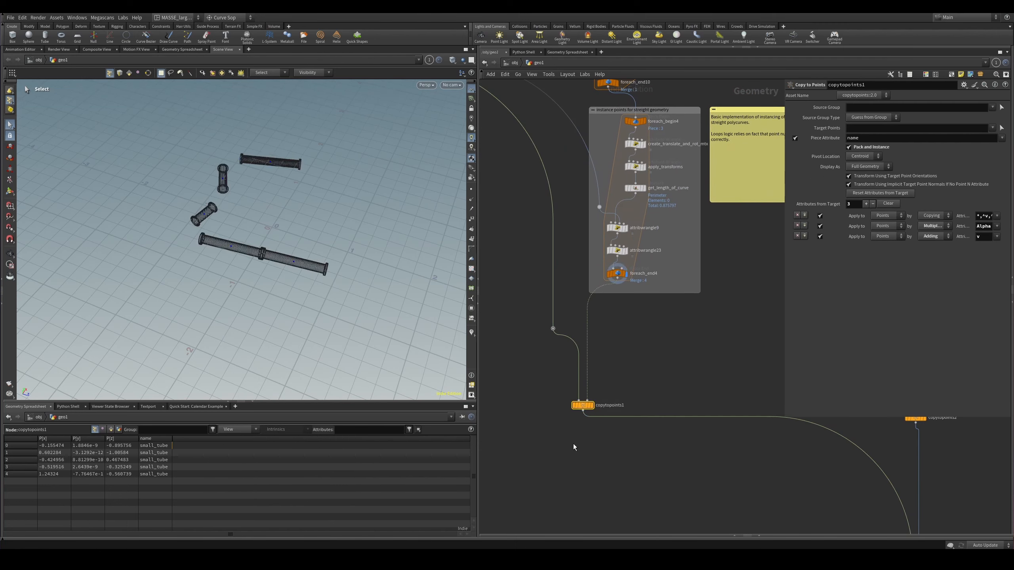
{"action": "key", "text": "space"}
{"action": "mouse_move", "coordinate": [262, 250]}
{"action": "left_mouse_down"}
{"action": "mouse_move", "coordinate": [256, 230]}
{"action": "mouse_move", "coordinate": [242, 254]}
{"action": "left_mouse_up"}
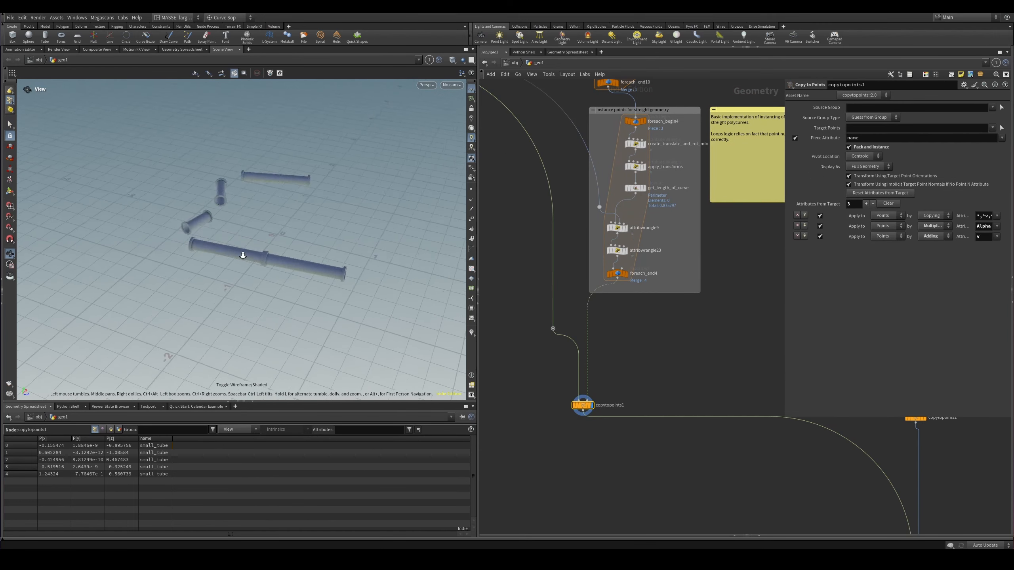
{"action": "right_click_drag", "start_coordinate": [243, 253], "coordinate": [317, 220]}
{"action": "left_click_drag", "start_coordinate": [317, 220], "coordinate": [281, 316]}
- Display quickmaterial1 and view the complete pipe from several angles, ending in the top view
{"action": "scroll", "coordinate": [523, 272], "scroll_direction": "down", "scroll_amount": 5}
{"action": "scroll", "coordinate": [695, 411], "scroll_direction": "up", "scroll_amount": 3}
{"action": "left_click_drag", "start_coordinate": [706, 410], "coordinate": [656, 375]}
{"action": "key", "text": "r"}
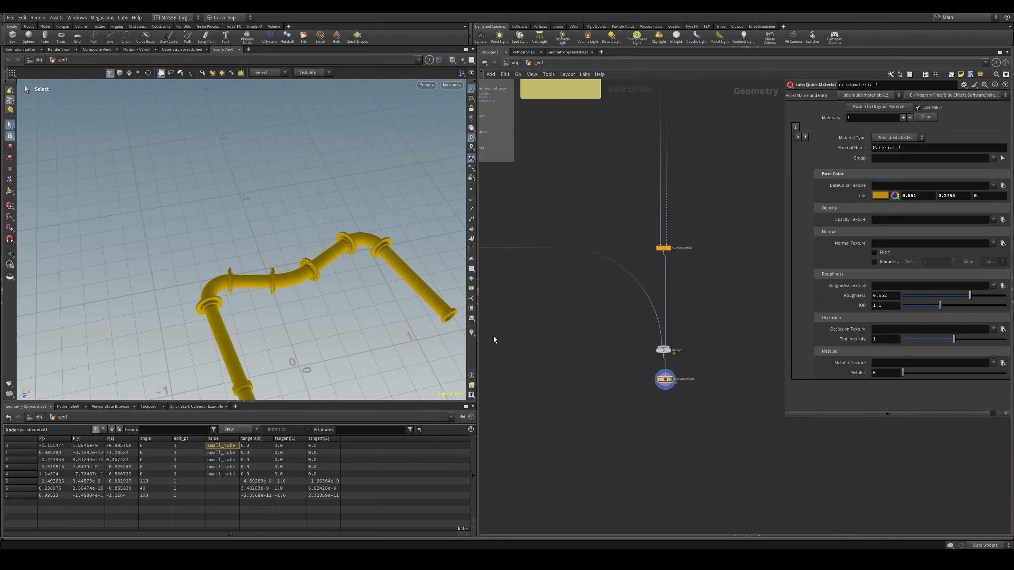
{"action": "left_click_drag", "start_coordinate": [327, 314], "coordinate": [240, 348]}
{"action": "key", "text": "v"}
{"action": "left_click", "coordinate": [268, 335]}
{"action": "left_click", "coordinate": [263, 302]}
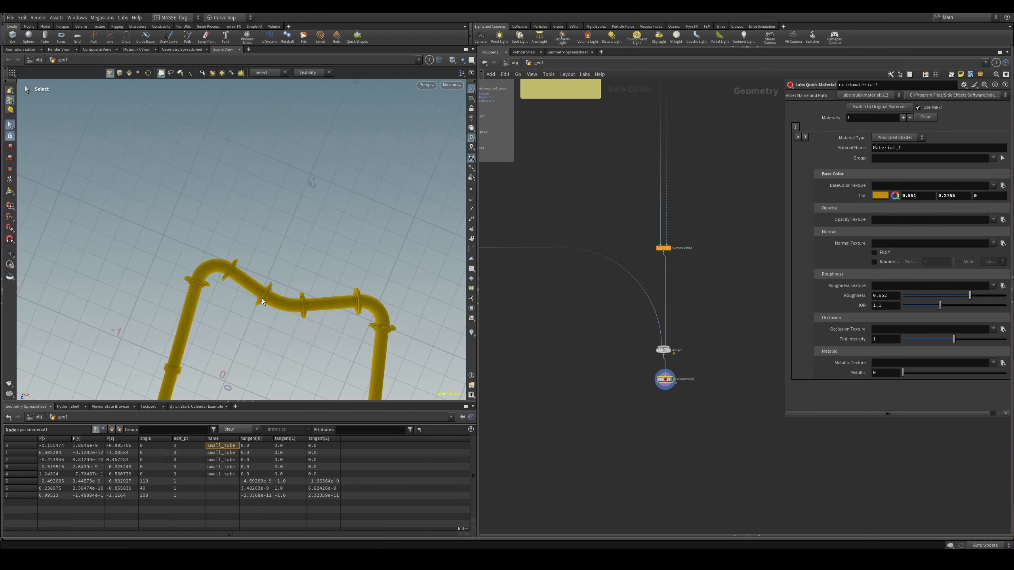
- Toggle the complete pipe between wireframe and shaded display and examine the straight sections and corner joints up close
{"action": "right_click_drag", "start_coordinate": [257, 262], "coordinate": [340, 256]}
{"action": "key", "text": "shift+w"}
{"action": "key", "text": "shift+w"}
{"action": "key", "text": "shift+w"}
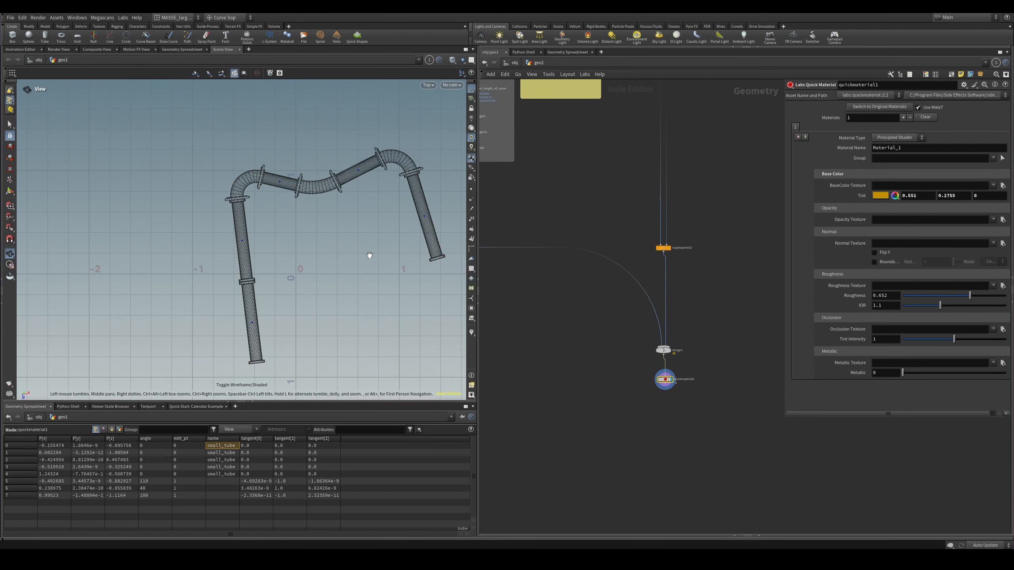
{"action": "key", "text": "shift+w"}
{"action": "key", "text": "shift+w"}
{"action": "key", "text": "shift+w"}
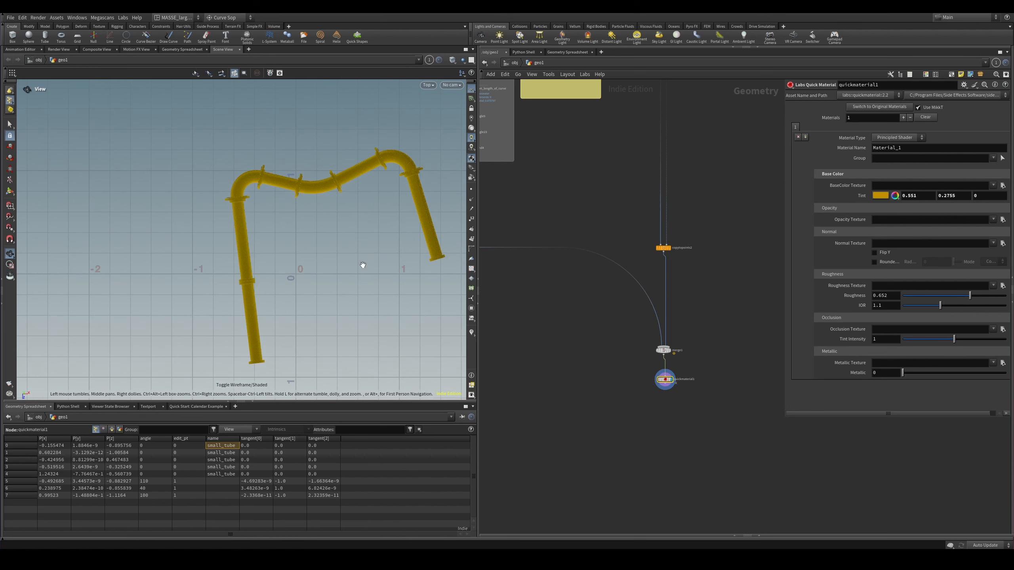
{"action": "key", "text": "shift+w"}
{"action": "right_click_drag", "start_coordinate": [245, 257], "coordinate": [262, 244], "text": "alt"}
{"action": "middle_click_drag", "start_coordinate": [282, 294], "coordinate": [289, 271], "text": "alt"}
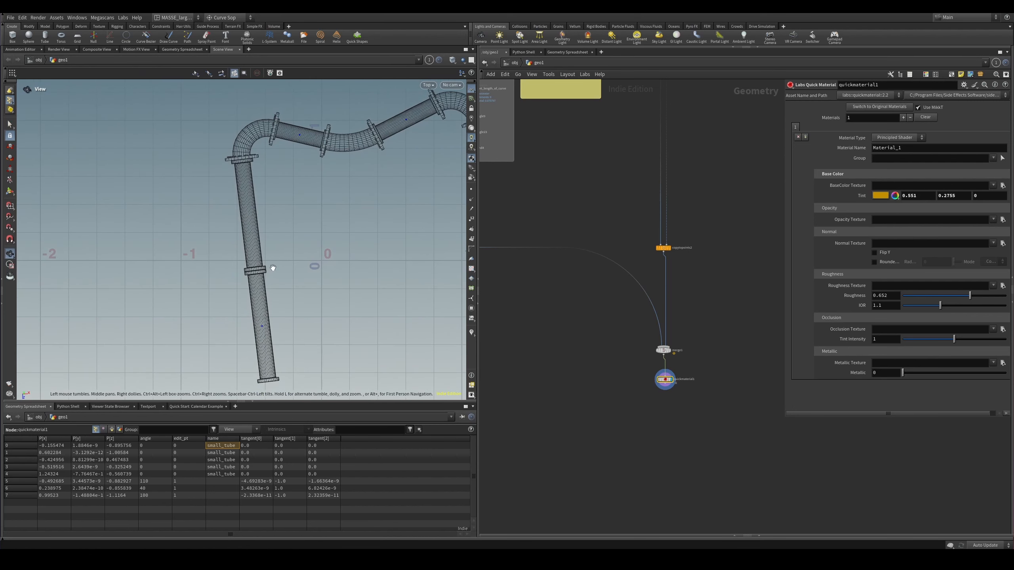
- Select the curve1 node at the start of the network and activate its point editing over the pipe in the top view
{"action": "scroll", "coordinate": [581, 353], "scroll_direction": "down", "scroll_amount": 4}
{"action": "middle_click_drag", "start_coordinate": [571, 362], "coordinate": [629, 433]}
{"action": "scroll", "coordinate": [630, 432], "scroll_direction": "down", "scroll_amount": 1}
{"action": "middle_click_drag", "start_coordinate": [739, 141], "coordinate": [667, 298]}
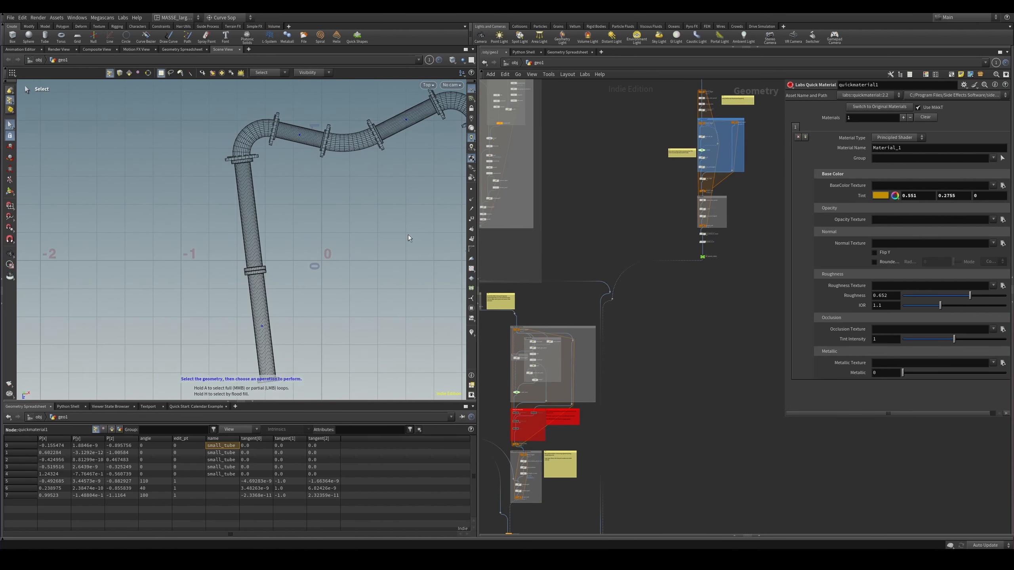
{"action": "middle_click_drag", "start_coordinate": [330, 224], "coordinate": [305, 342], "text": "alt"}
{"action": "right_click_drag", "start_coordinate": [305, 342], "coordinate": [252, 399], "text": "alt"}
{"action": "middle_click_drag", "start_coordinate": [252, 399], "coordinate": [236, 265], "text": "alt"}
{"action": "right_click_drag", "start_coordinate": [231, 225], "coordinate": [231, 184], "text": "alt"}
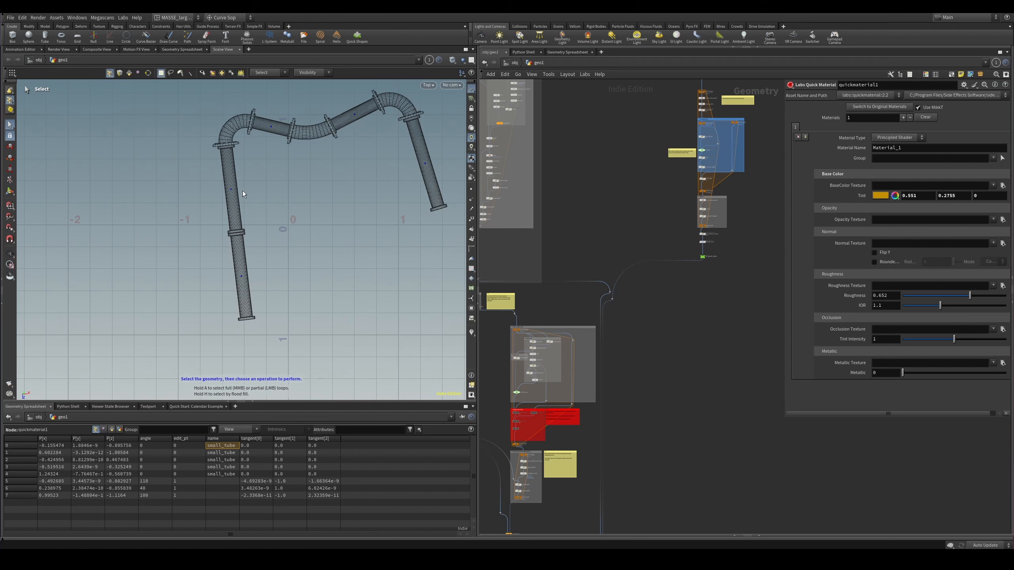
{"action": "middle_click_drag", "start_coordinate": [250, 218], "coordinate": [260, 224], "text": "alt"}
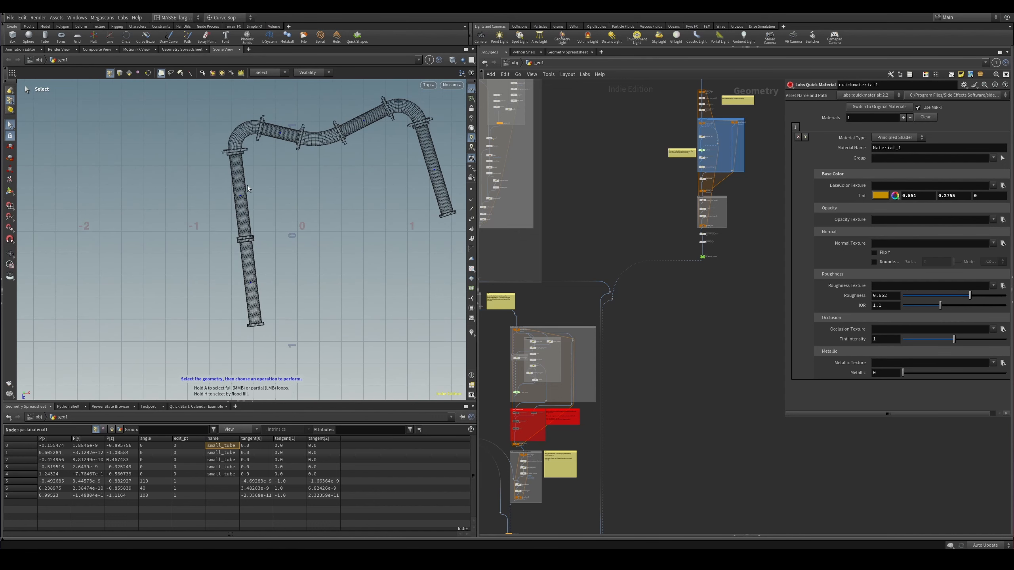
{"action": "scroll", "coordinate": [672, 369], "scroll_direction": "down", "scroll_amount": 3}
{"action": "middle_click_drag", "start_coordinate": [672, 370], "coordinate": [708, 324]}
{"action": "middle_click_drag", "start_coordinate": [739, 253], "coordinate": [703, 389]}
{"action": "scroll", "coordinate": [682, 280], "scroll_direction": "up", "scroll_amount": 3}
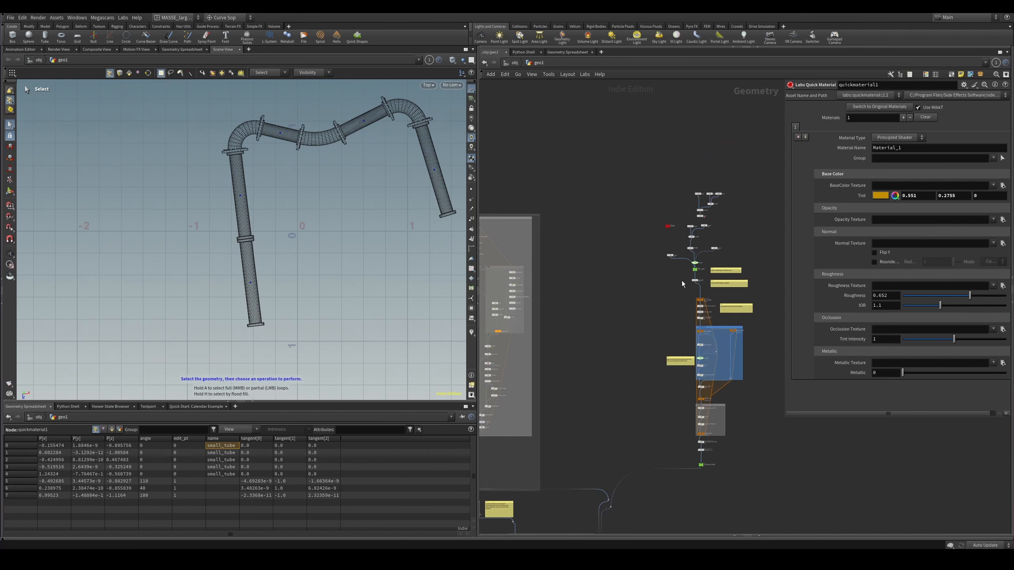
{"action": "left_click", "coordinate": [667, 250]}
{"action": "key", "text": "Return"}
- Move curve1's first end point to about X -1.27, Z 0.47 and its neighbouring corner point to about X -2.07, Z -1.16
{"action": "left_click_drag", "start_coordinate": [259, 328], "coordinate": [262, 344]}
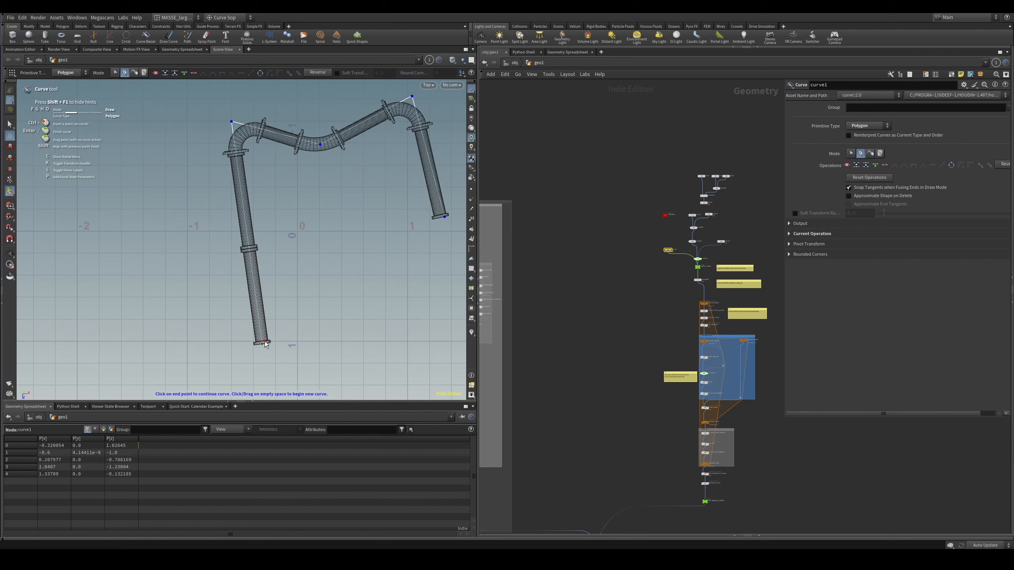
{"action": "left_click_drag", "start_coordinate": [265, 342], "coordinate": [159, 286]}
{"action": "scroll", "coordinate": [334, 230], "scroll_direction": "down", "scroll_amount": 3}
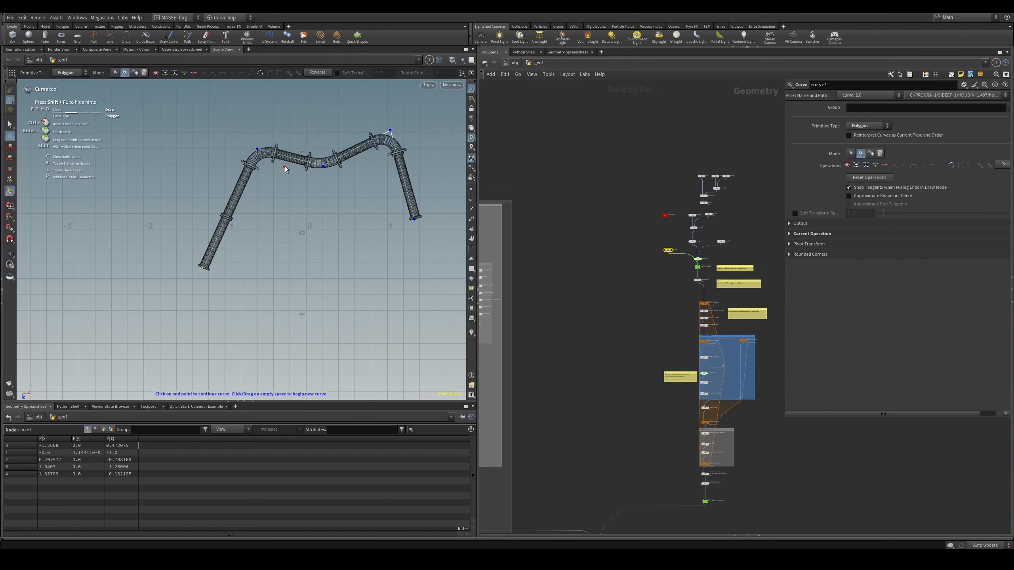
{"action": "left_click_drag", "start_coordinate": [256, 152], "coordinate": [140, 137]}
{"action": "scroll", "coordinate": [195, 140], "scroll_direction": "up", "scroll_amount": 3}
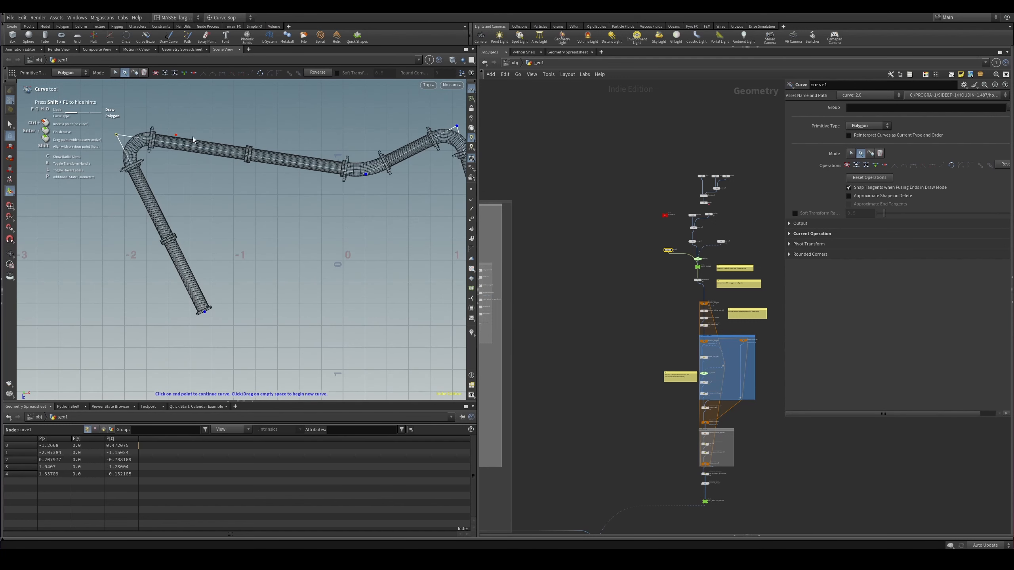
- Move curve1's first corner point to about X -0.96, Z -1.52 and its last corner point to about X 1.90, Z -1.32
{"action": "middle_click_drag", "start_coordinate": [243, 145], "coordinate": [248, 187], "text": "alt"}
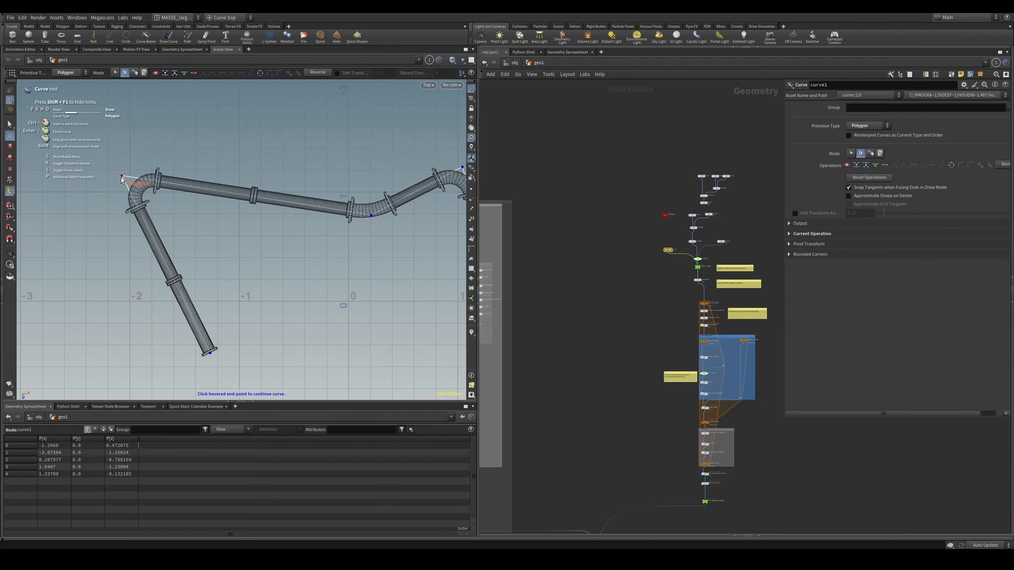
{"action": "left_click_drag", "start_coordinate": [121, 179], "coordinate": [416, 357]}
{"action": "middle_click_drag", "start_coordinate": [411, 336], "coordinate": [301, 301], "text": "alt"}
{"action": "left_click_drag", "start_coordinate": [306, 321], "coordinate": [147, 109]}
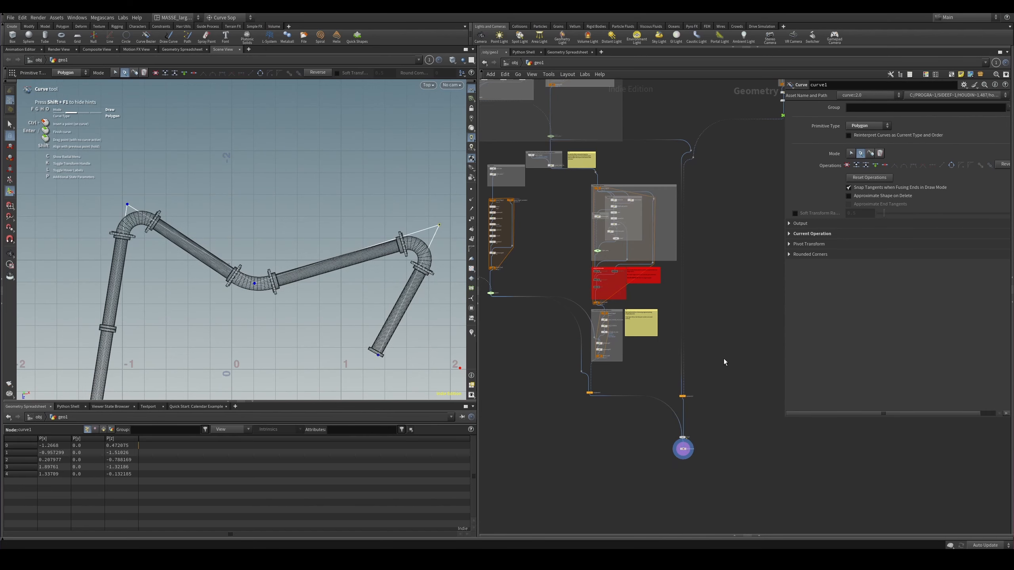
- Select quickmaterial1 and inspect the reshaped pipe in a shaded perspective view
{"action": "left_click", "coordinate": [683, 448]}
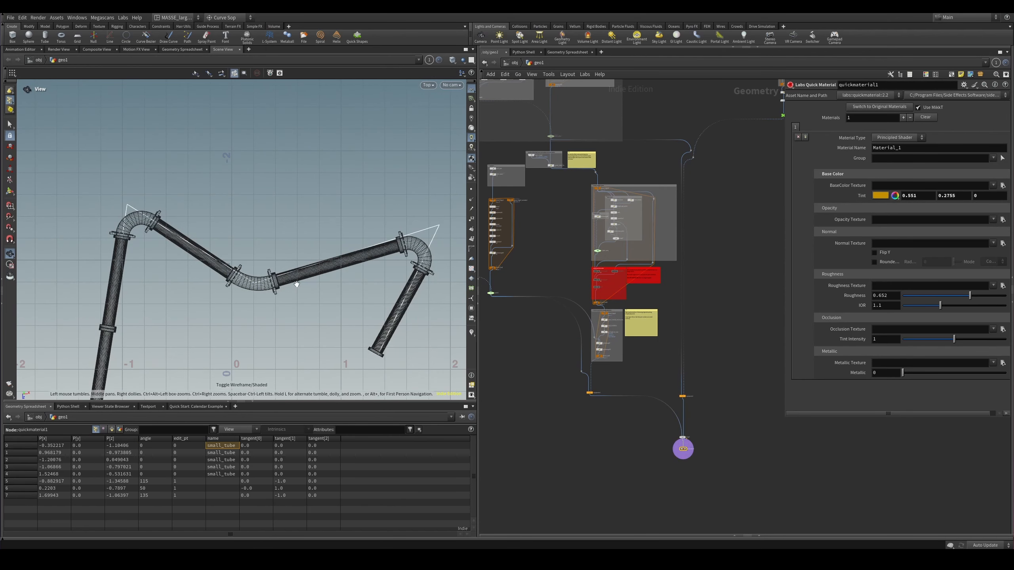
{"action": "key", "text": "c"}
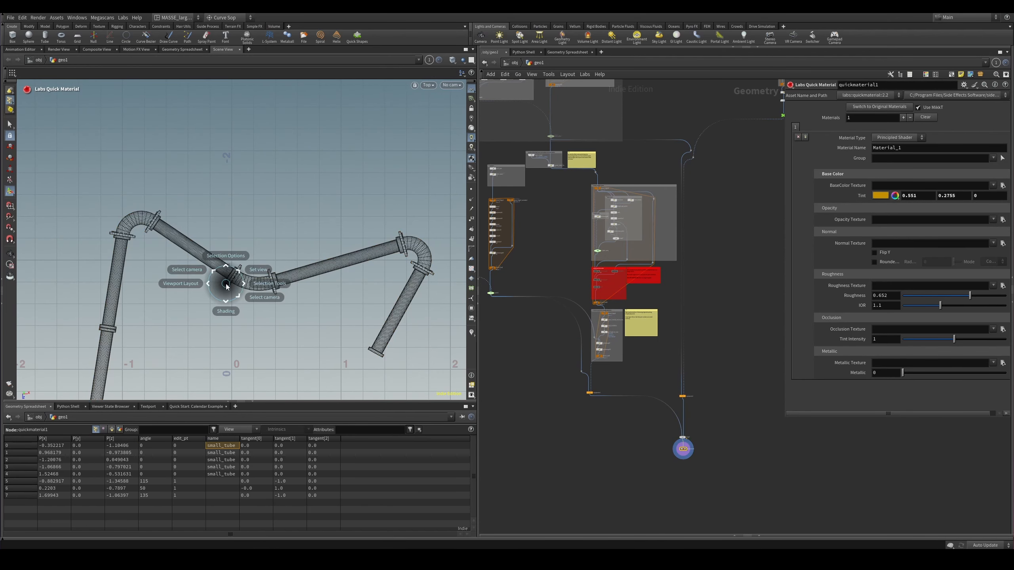
{"action": "left_click", "coordinate": [264, 259]}
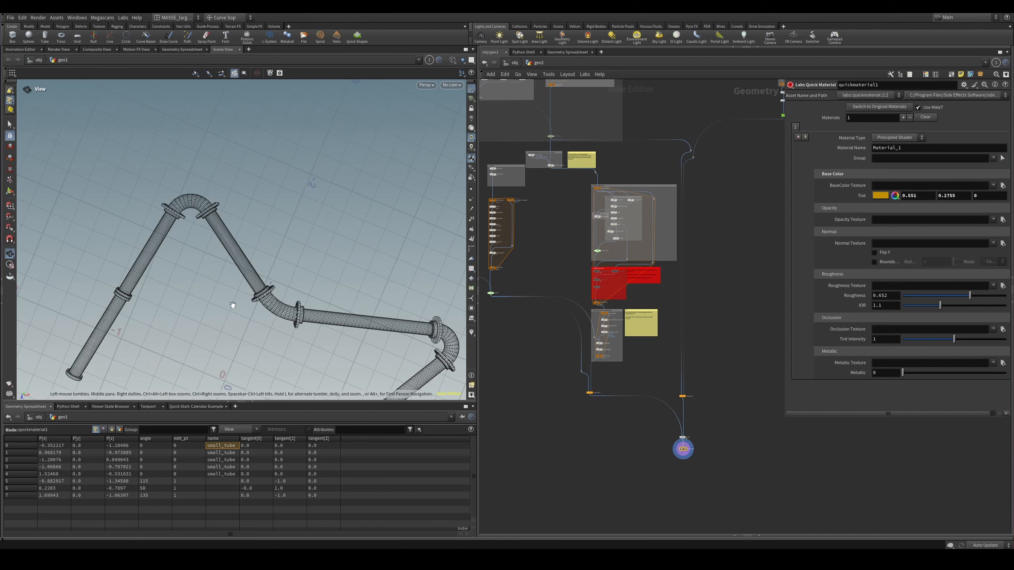
{"action": "mouse_move", "coordinate": [238, 321]}
{"action": "left_mouse_down"}
{"action": "mouse_move", "coordinate": [290, 249]}
{"action": "mouse_move", "coordinate": [281, 296]}
{"action": "mouse_move", "coordinate": [348, 369]}
{"action": "left_mouse_up"}
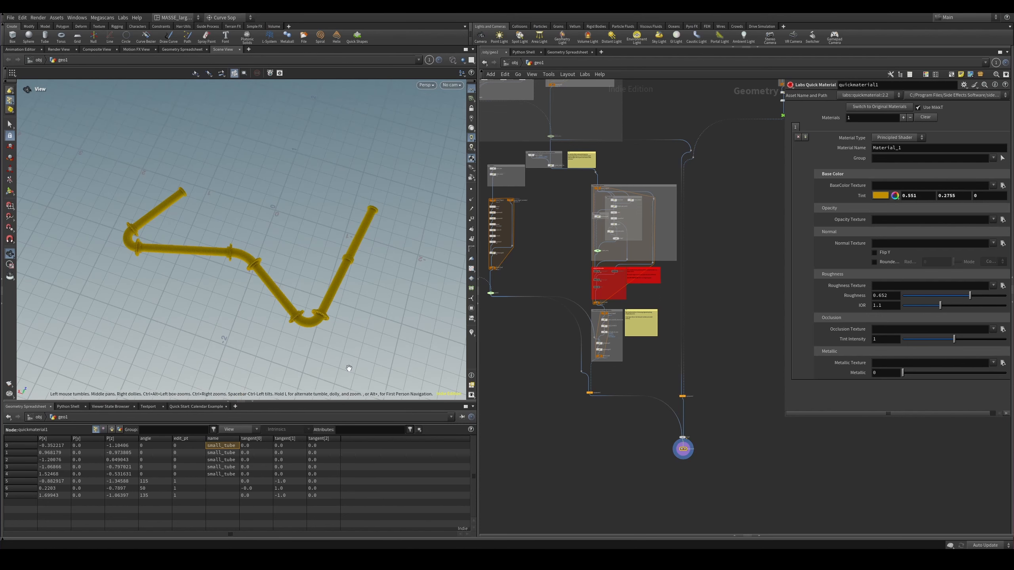
{"action": "key", "text": "f"}
{"action": "left_click_drag", "start_coordinate": [314, 311], "coordinate": [215, 318]}
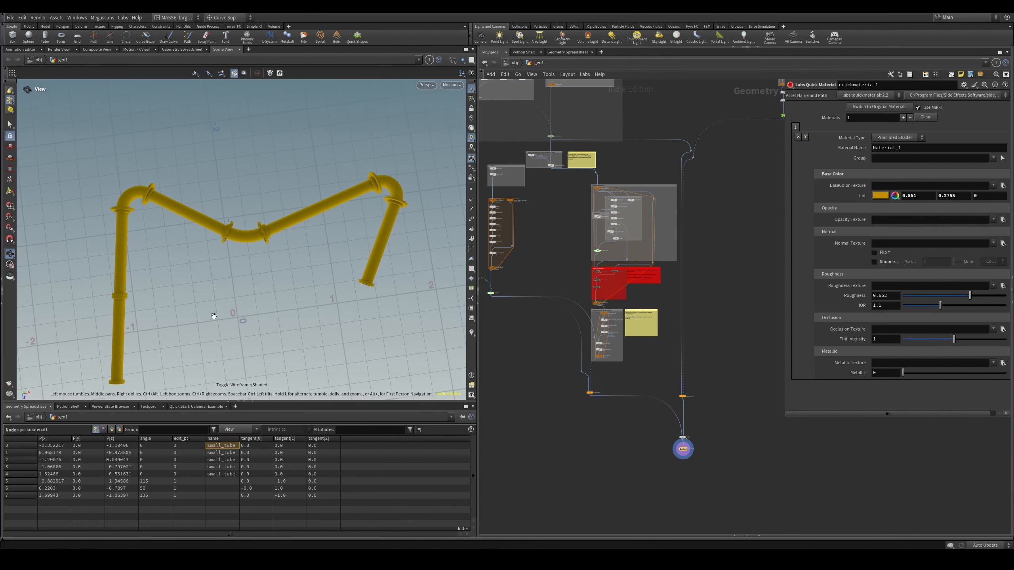
- Frame the whole node network and examine the shaded pipe from a slightly different angle
{"action": "middle_click_drag", "start_coordinate": [555, 345], "coordinate": [555, 407]}
{"action": "key", "text": "h"}
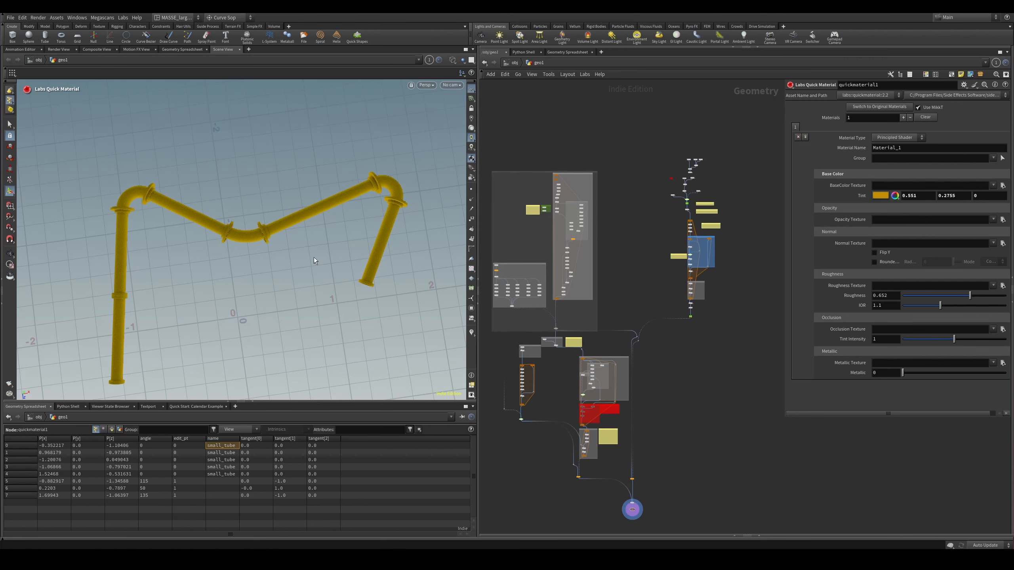
{"action": "key", "text": "space"}
{"action": "left_click_drag", "start_coordinate": [314, 256], "coordinate": [276, 224]}
{"action": "middle_click_drag", "start_coordinate": [633, 298], "coordinate": [643, 295]}
{"action": "key", "text": "space"}
{"action": "left_click_drag", "start_coordinate": [308, 265], "coordinate": [319, 284]}
- Examine the straight-section loop, the red primitive-order group and the straight-geometry instancing group in the network
{"action": "scroll", "coordinate": [564, 388], "scroll_direction": "up", "scroll_amount": 3}
{"action": "scroll", "coordinate": [602, 367], "scroll_direction": "up", "scroll_amount": 4}
{"action": "middle_click_drag", "start_coordinate": [609, 407], "coordinate": [584, 252]}
{"action": "scroll", "coordinate": [602, 368], "scroll_direction": "down", "scroll_amount": 5}
{"action": "scroll", "coordinate": [613, 295], "scroll_direction": "up", "scroll_amount": 5}
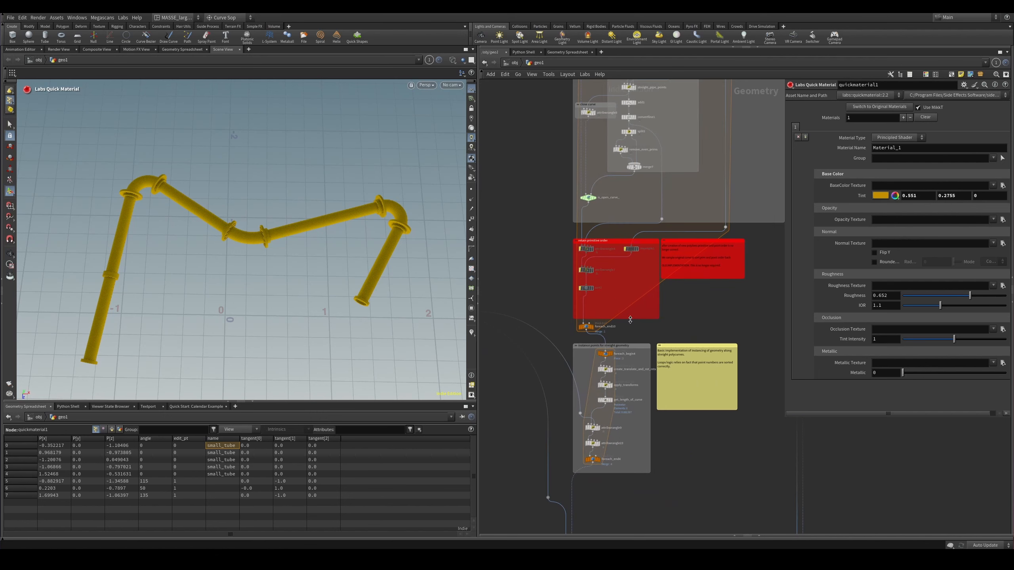
{"action": "middle_click_drag", "start_coordinate": [621, 337], "coordinate": [585, 402]}
{"action": "scroll", "coordinate": [636, 321], "scroll_direction": "up", "scroll_amount": 1}
{"action": "scroll", "coordinate": [636, 320], "scroll_direction": "up", "scroll_amount": 2}
{"action": "scroll", "coordinate": [638, 321], "scroll_direction": "down", "scroll_amount": 3}
{"action": "scroll", "coordinate": [569, 378], "scroll_direction": "down", "scroll_amount": 1}
{"action": "scroll", "coordinate": [575, 357], "scroll_direction": "down", "scroll_amount": 3}
{"action": "scroll", "coordinate": [590, 394], "scroll_direction": "up", "scroll_amount": 4}
{"action": "middle_click_drag", "start_coordinate": [636, 254], "coordinate": [626, 351]}
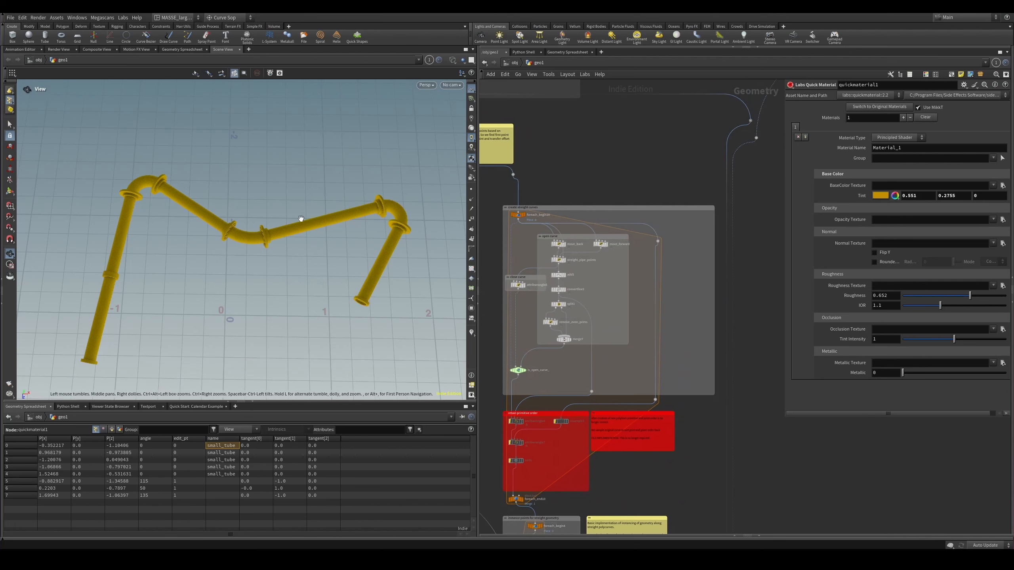
- View the shaded pipe from a lower angle and look over the network up to the curve-processing chain
{"action": "left_click_drag", "start_coordinate": [301, 220], "coordinate": [403, 167], "text": "alt"}
{"action": "scroll", "coordinate": [627, 175], "scroll_direction": "down", "scroll_amount": 2}
{"action": "middle_click_drag", "start_coordinate": [626, 175], "coordinate": [561, 334]}
{"action": "scroll", "coordinate": [645, 304], "scroll_direction": "down", "scroll_amount": 2}
{"action": "scroll", "coordinate": [617, 328], "scroll_direction": "up", "scroll_amount": 2}
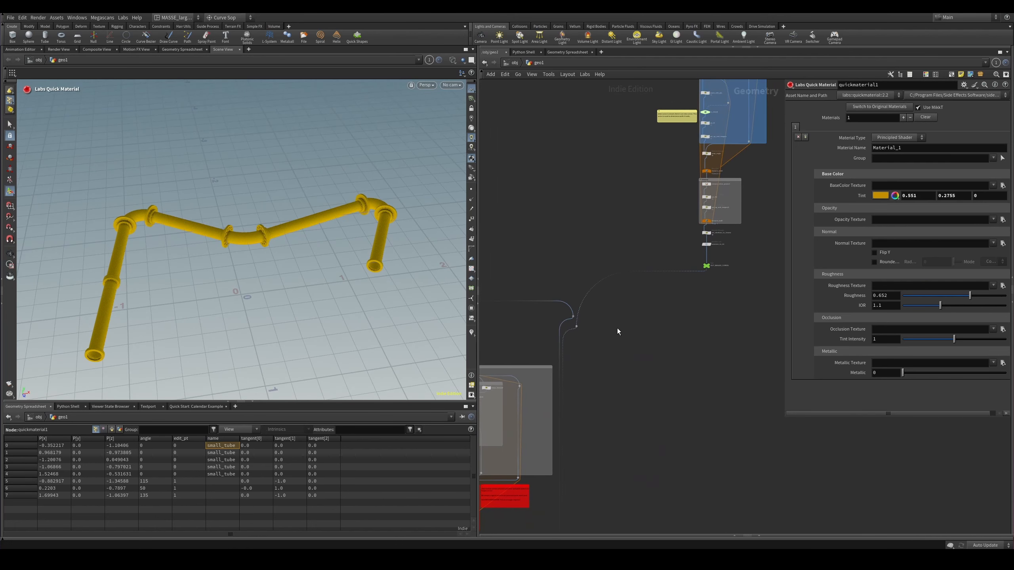